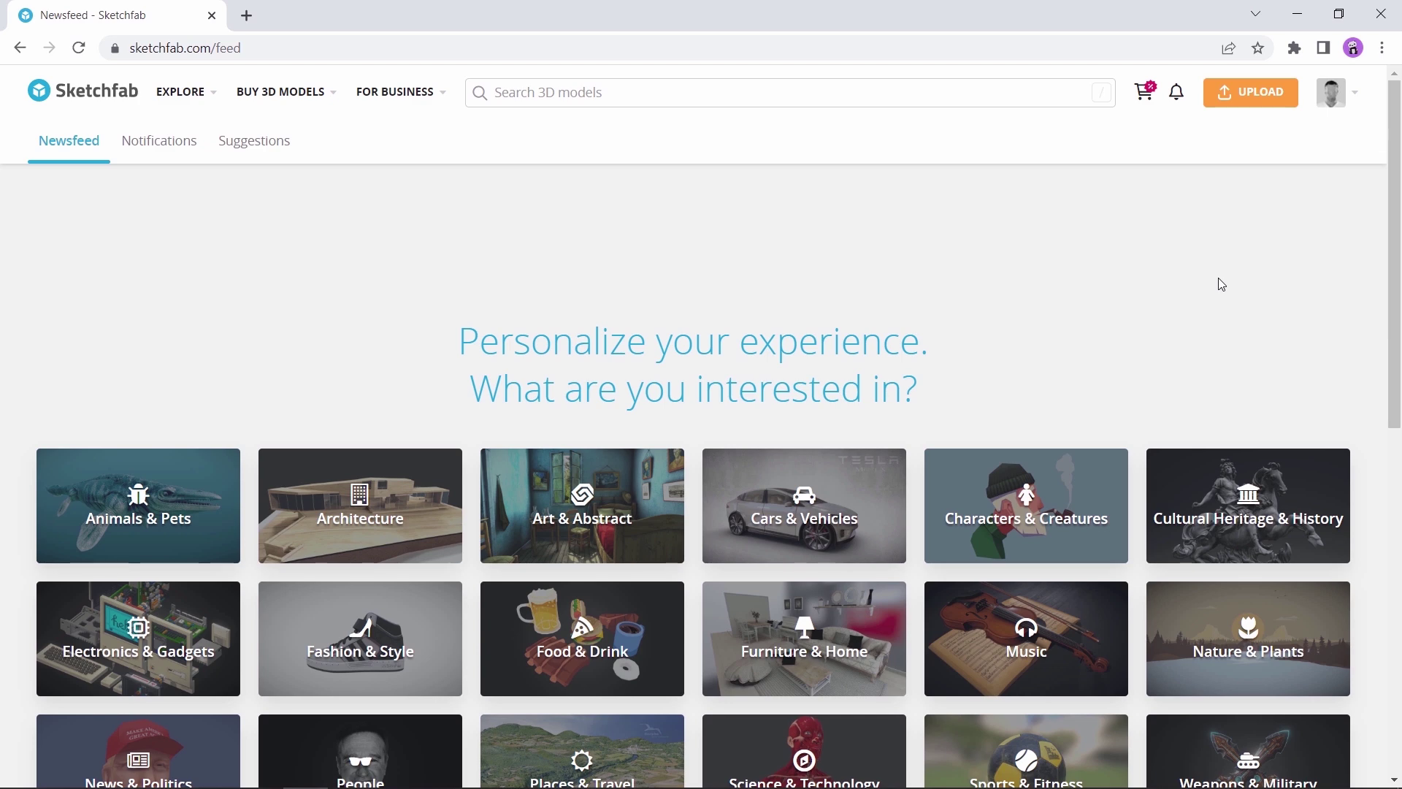
# Step: Choose Architecture, Art & Abstract and Cars & Vehicles as interests and continue to the follow recommendations
pyautogui.scroll(-6, 1219, 285)
pyautogui.scroll(4, 1220, 284)
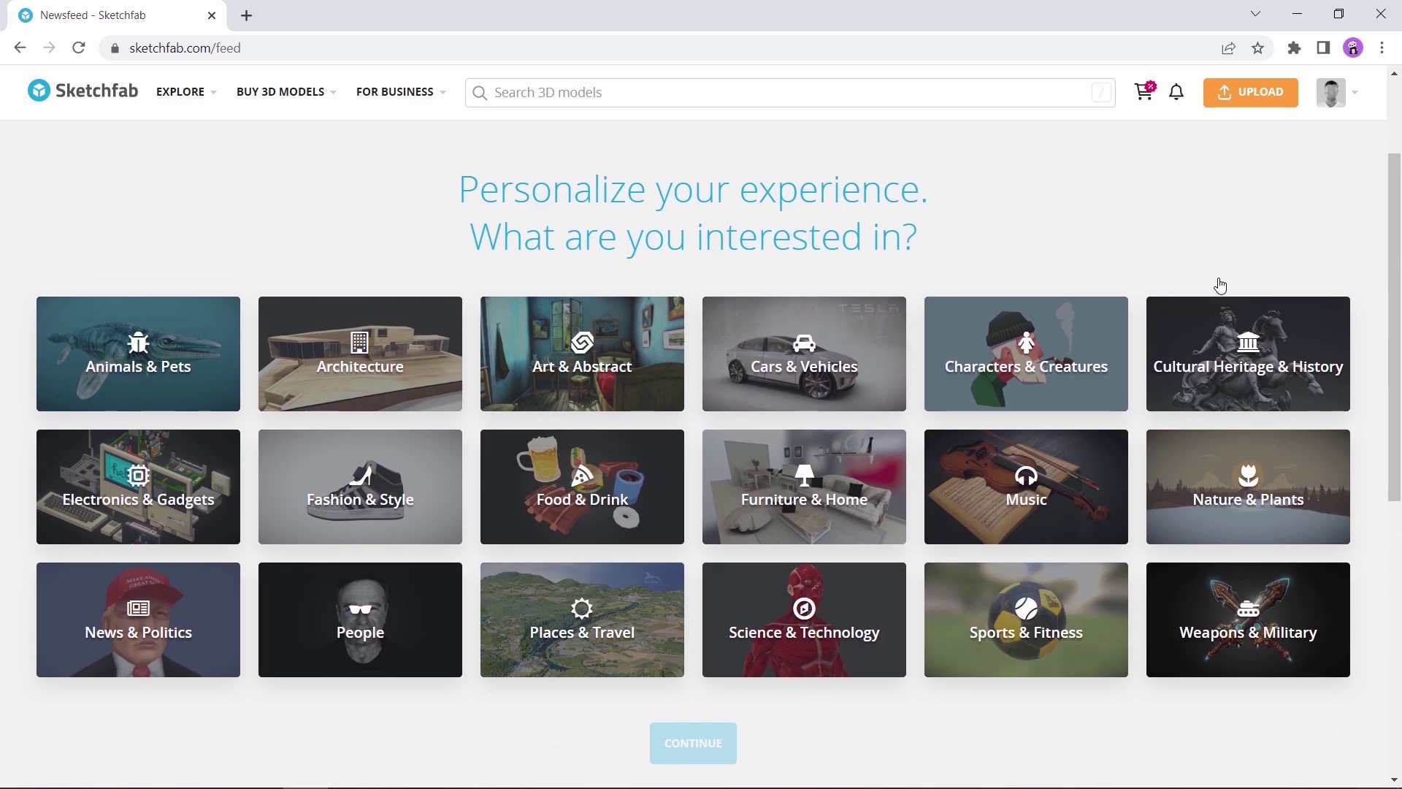
pyautogui.click(343, 343)
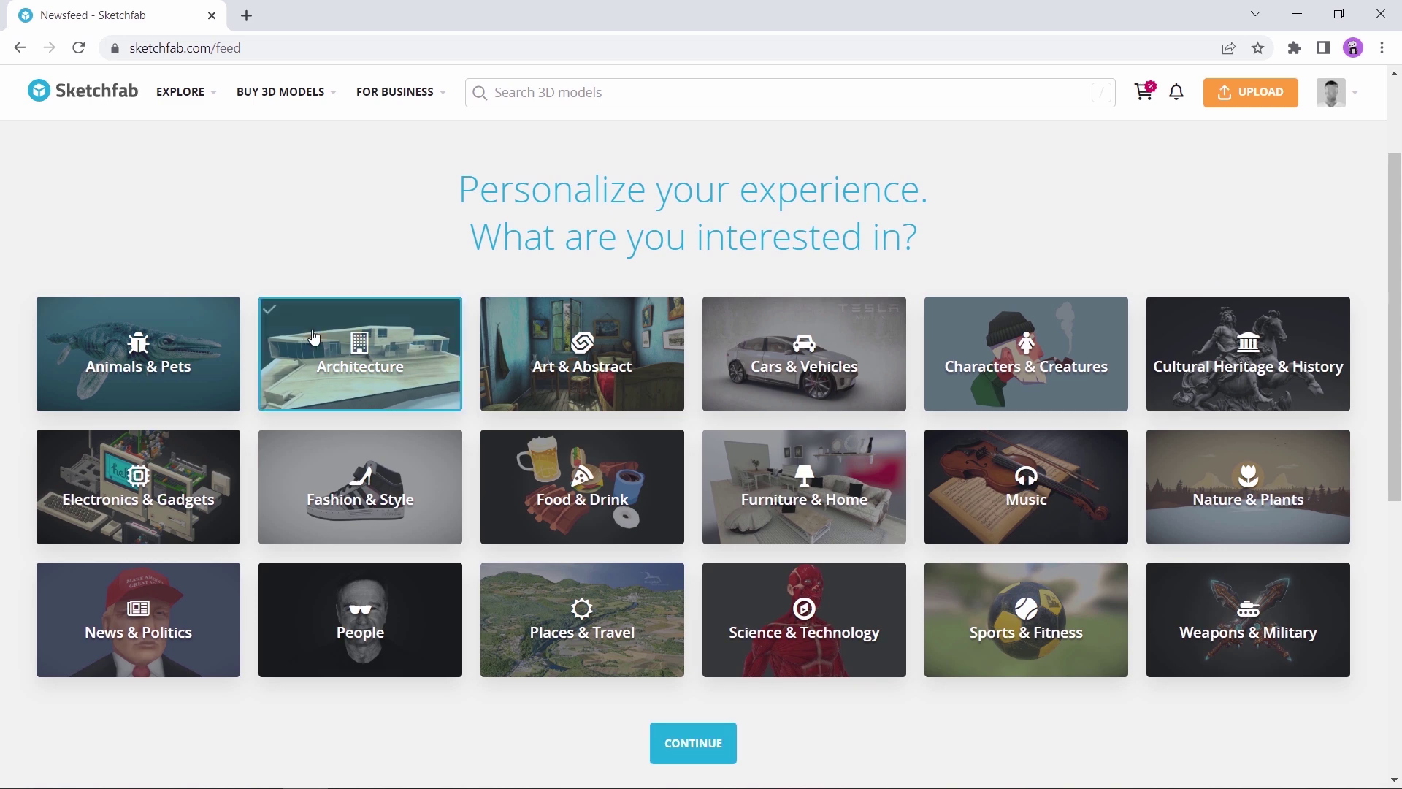
pyautogui.click(678, 363)
pyautogui.click(758, 365)
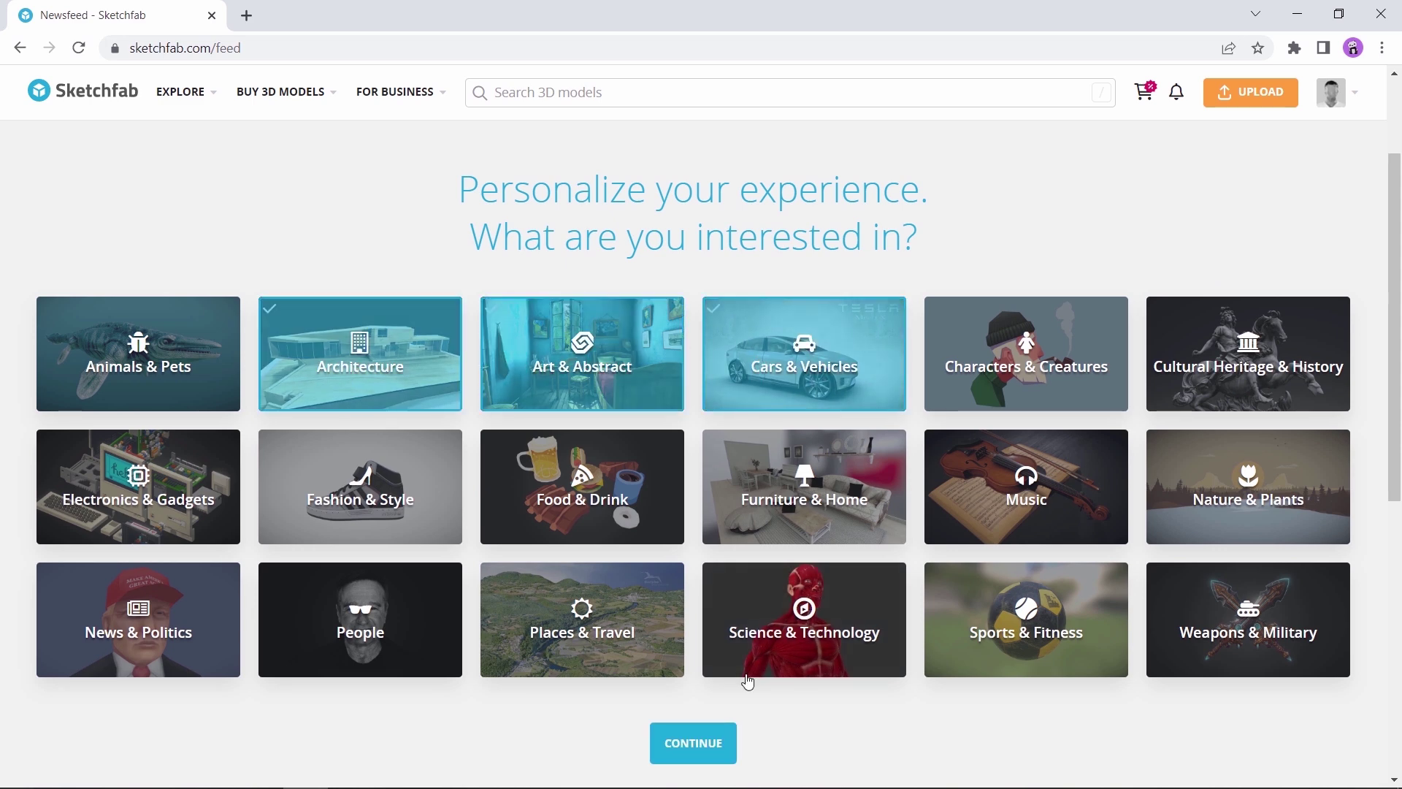
pyautogui.click(693, 743)
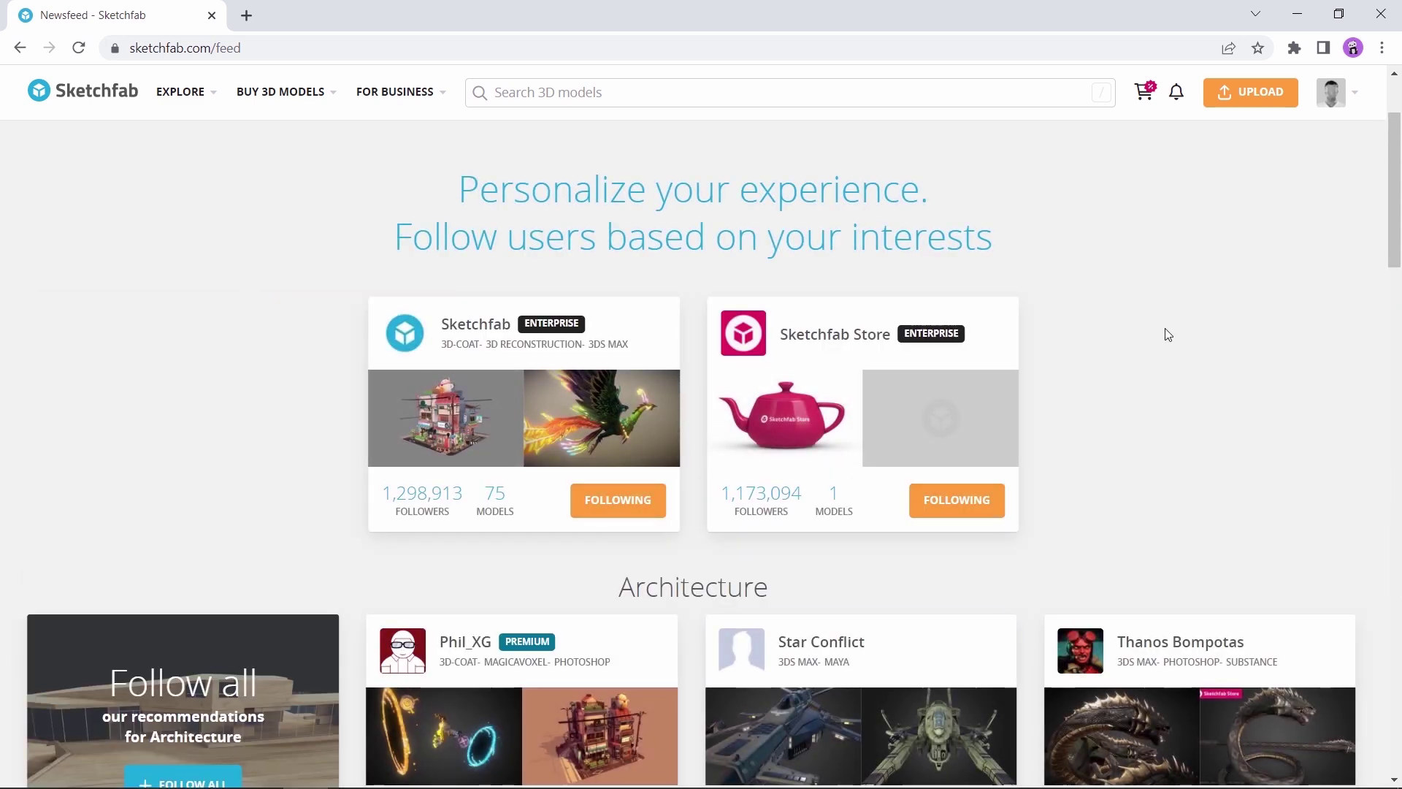
# Step: Look through the recommended creators, and open the Furniture & Home model category
pyautogui.scroll(-6, 1168, 335)
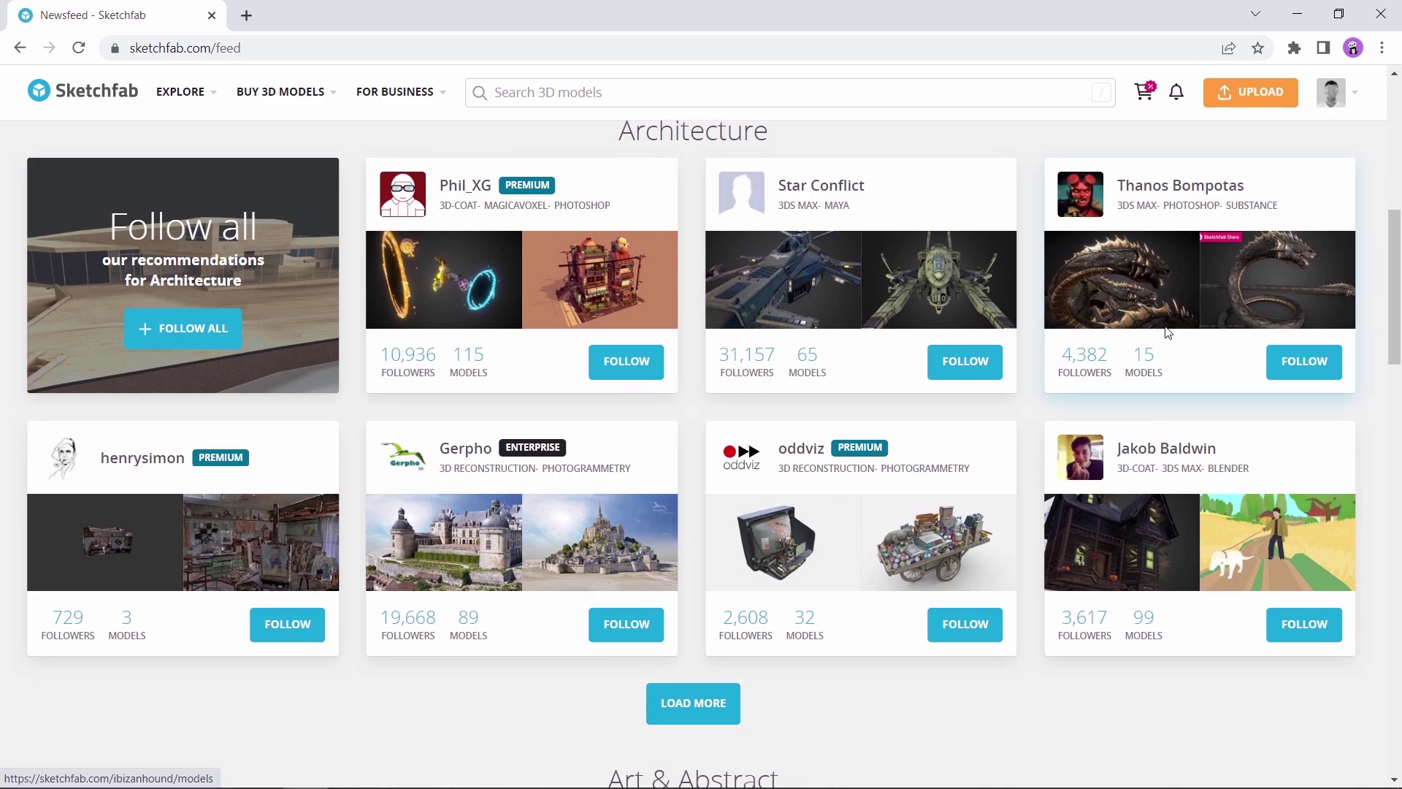
pyautogui.scroll(-4, 1168, 334)
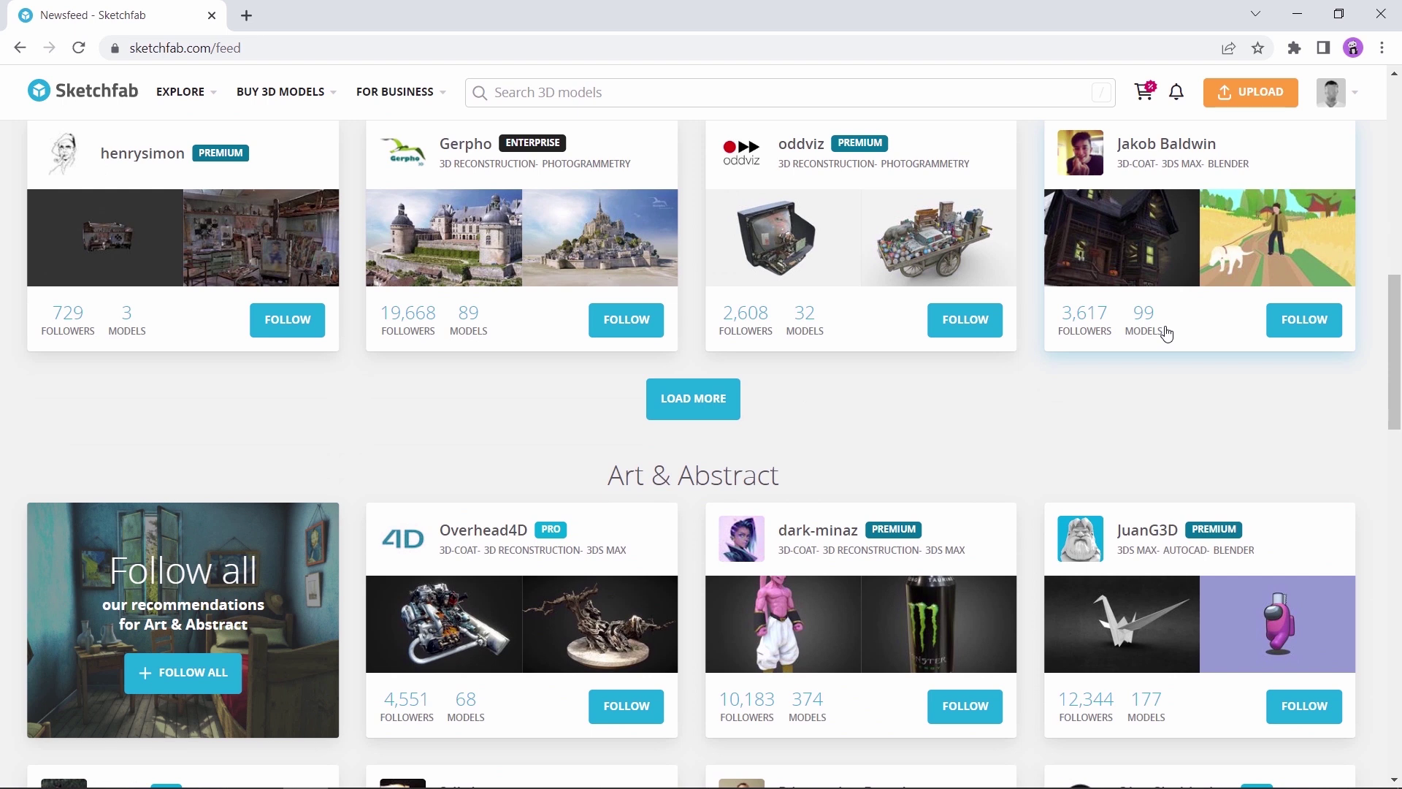
pyautogui.moveTo(182, 99)
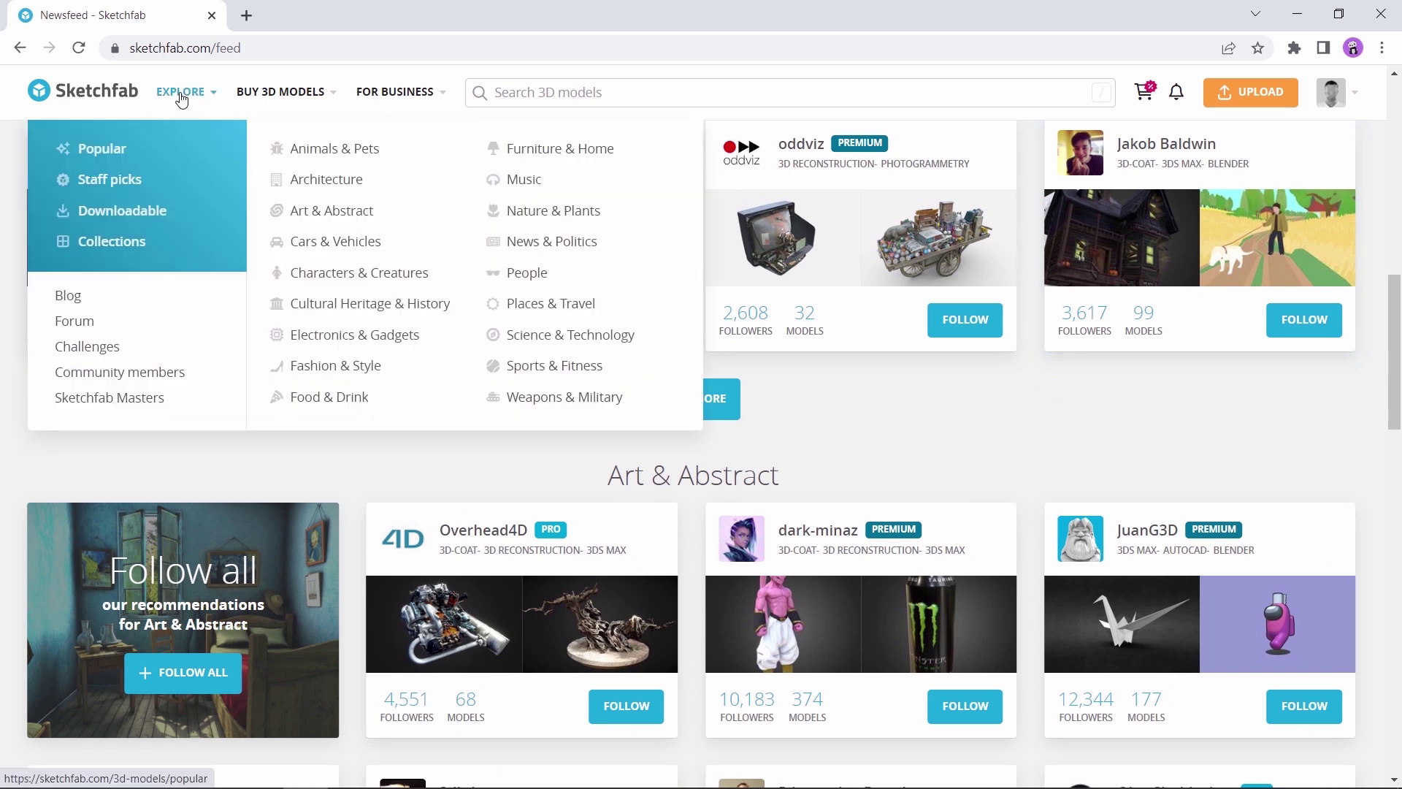
pyautogui.click(573, 147)
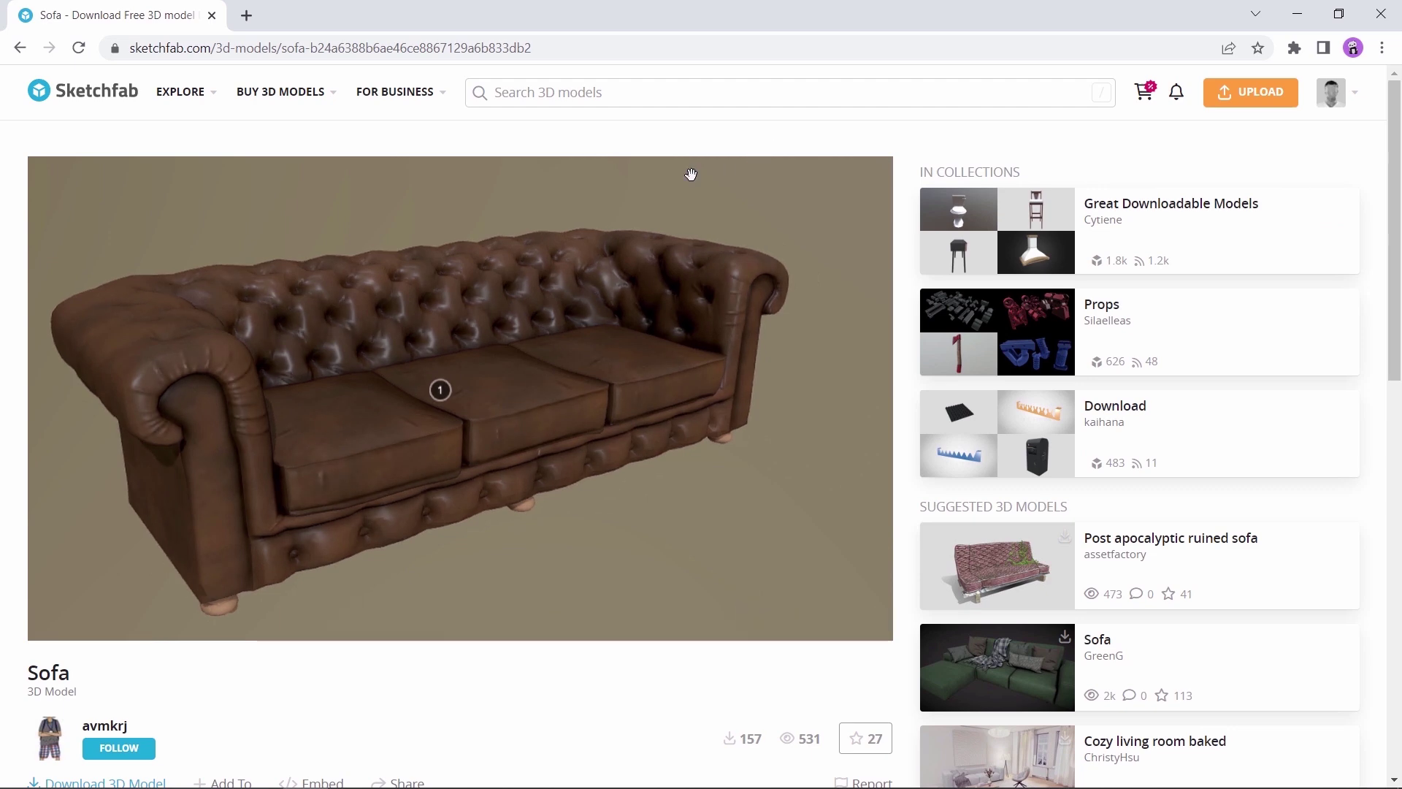
# Step: Examine the brown leather sofa in the 3D viewer and the page of the suggested green sofa
pyautogui.moveTo(357, 378); pyautogui.dragTo(710, 394)
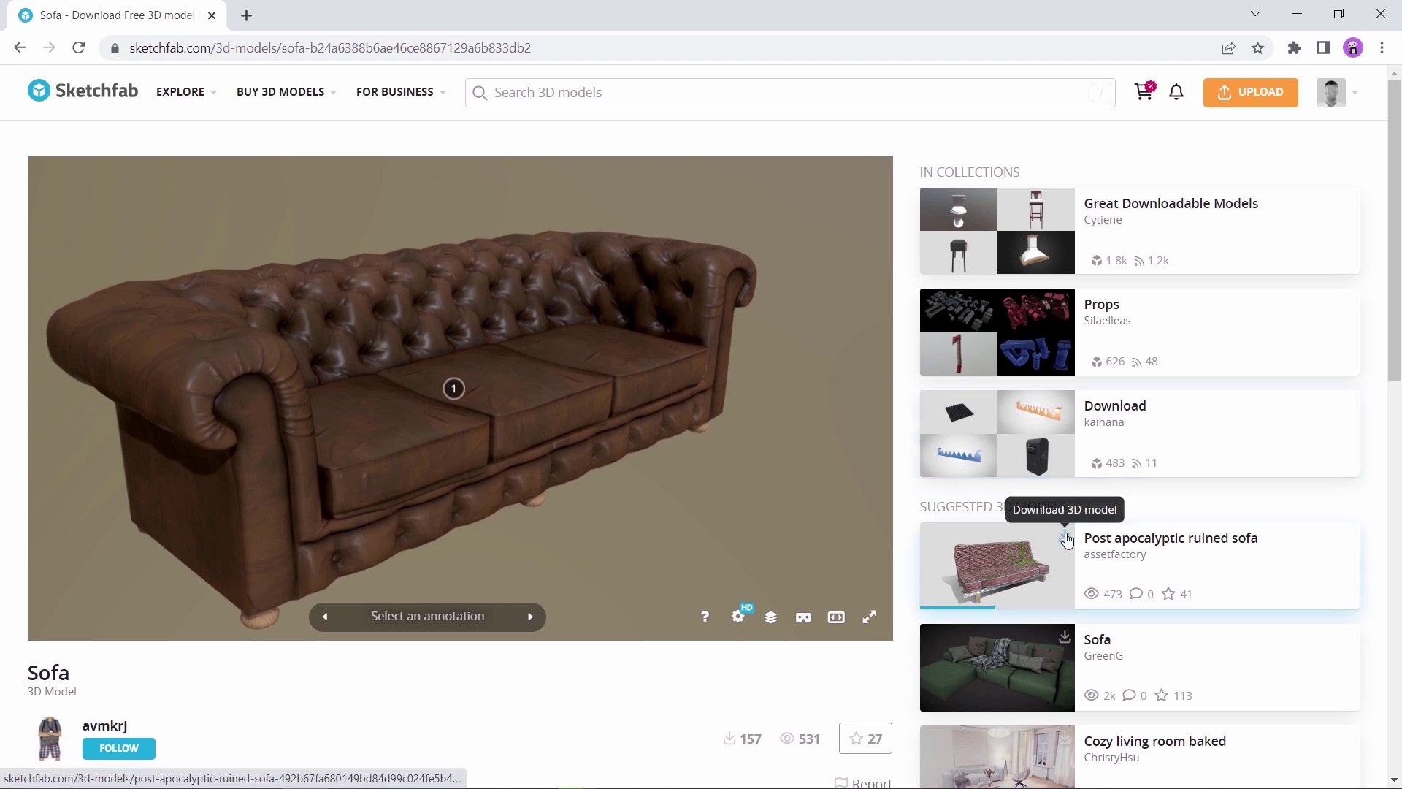
pyautogui.scroll(5, 657, 476)
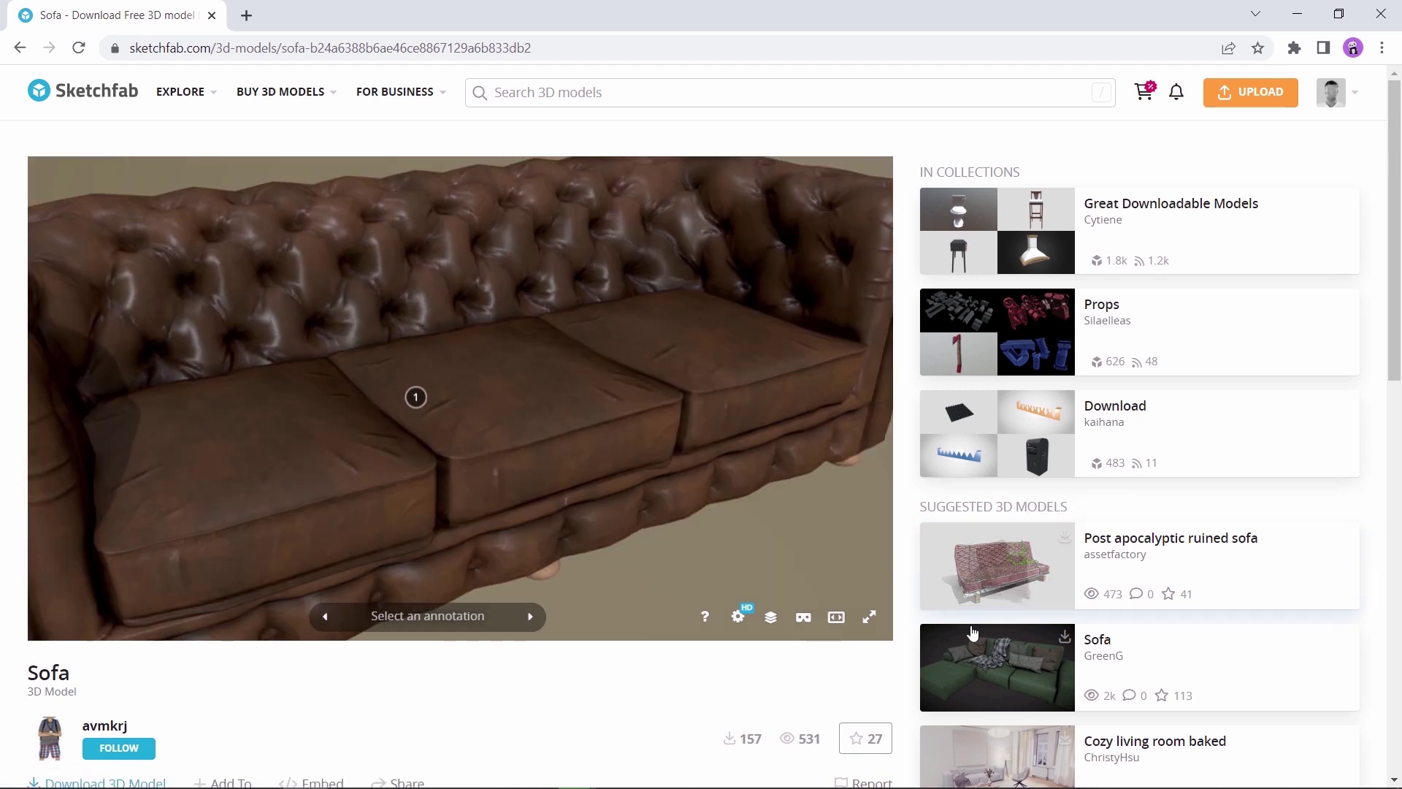
pyautogui.click(1065, 642)
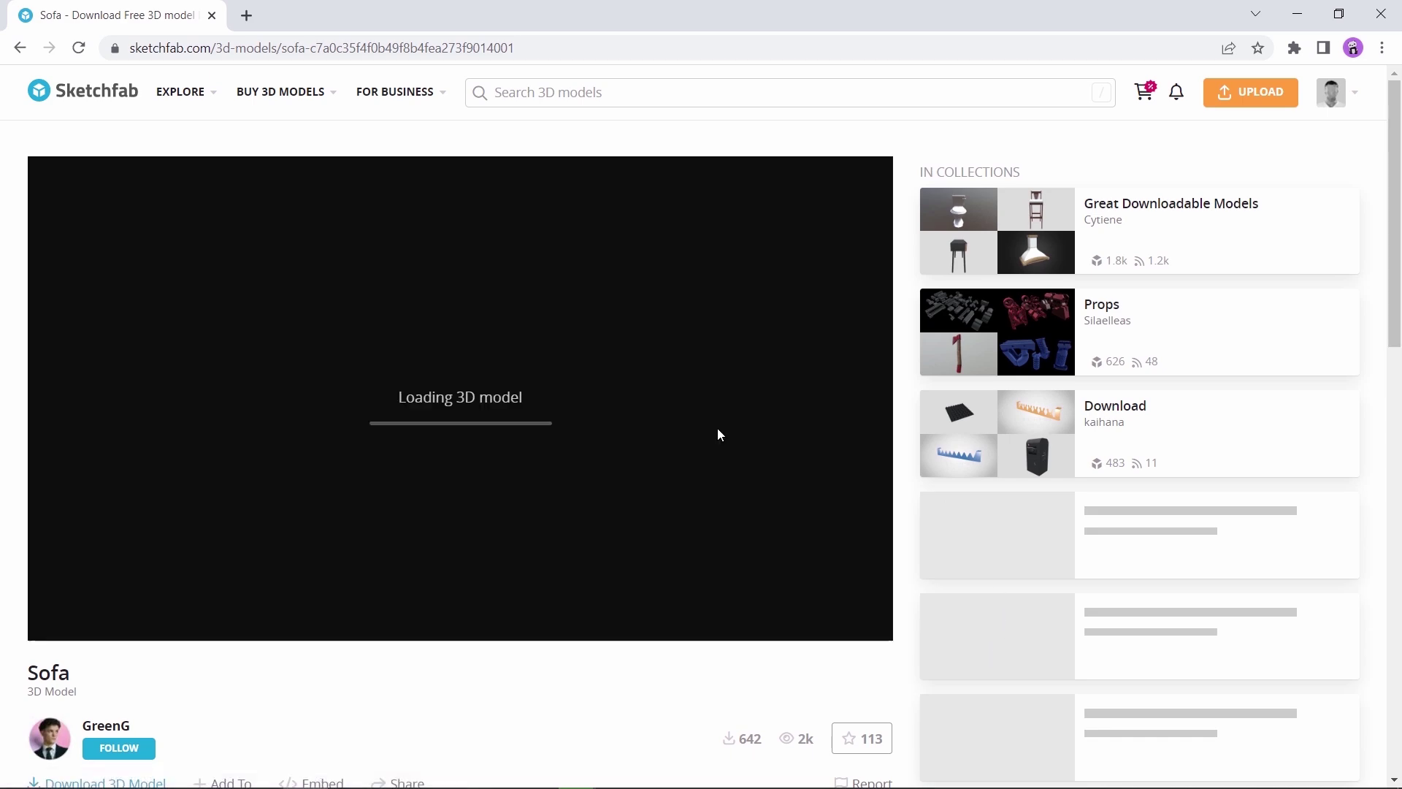
pyautogui.scroll(-4, 341, 695)
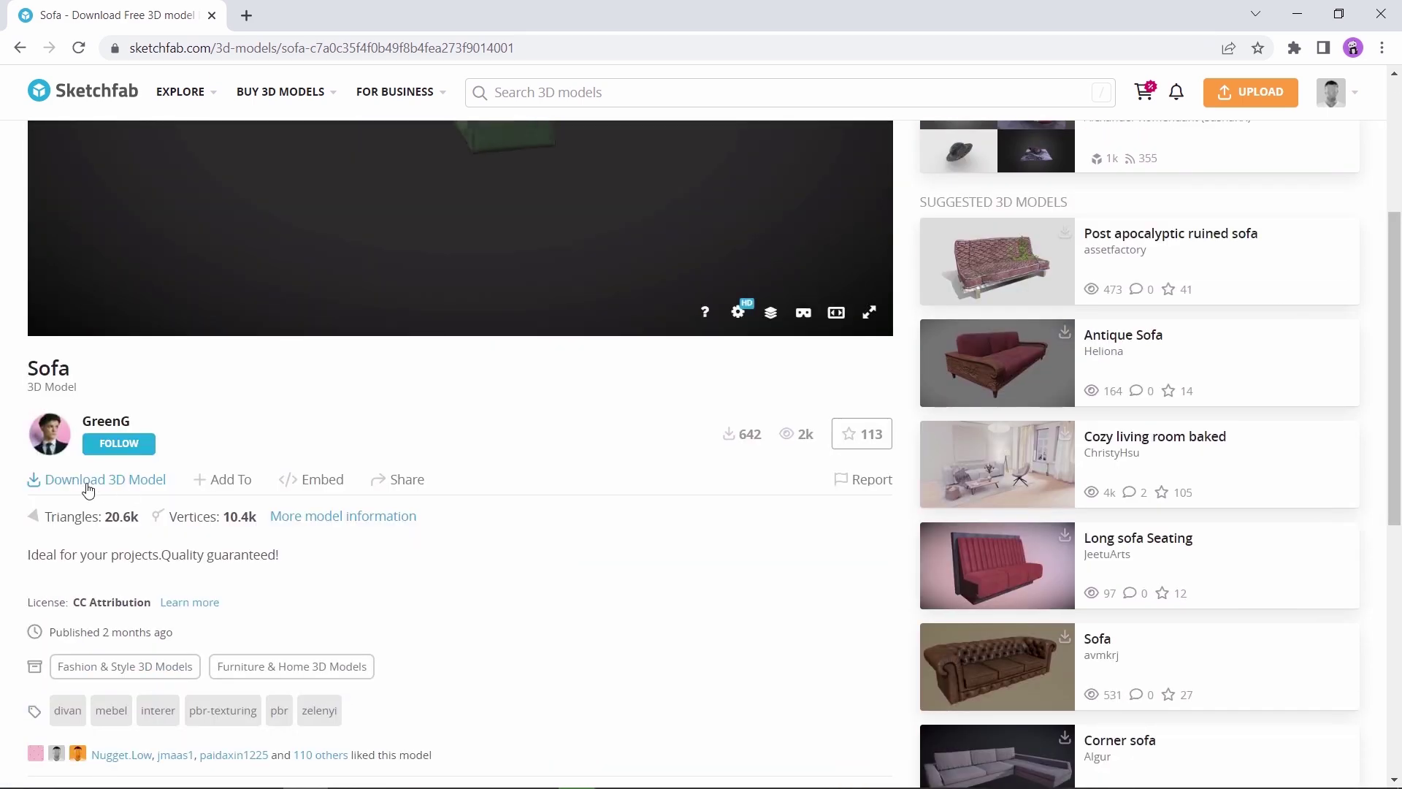
pyautogui.scroll(4, 506, 470)
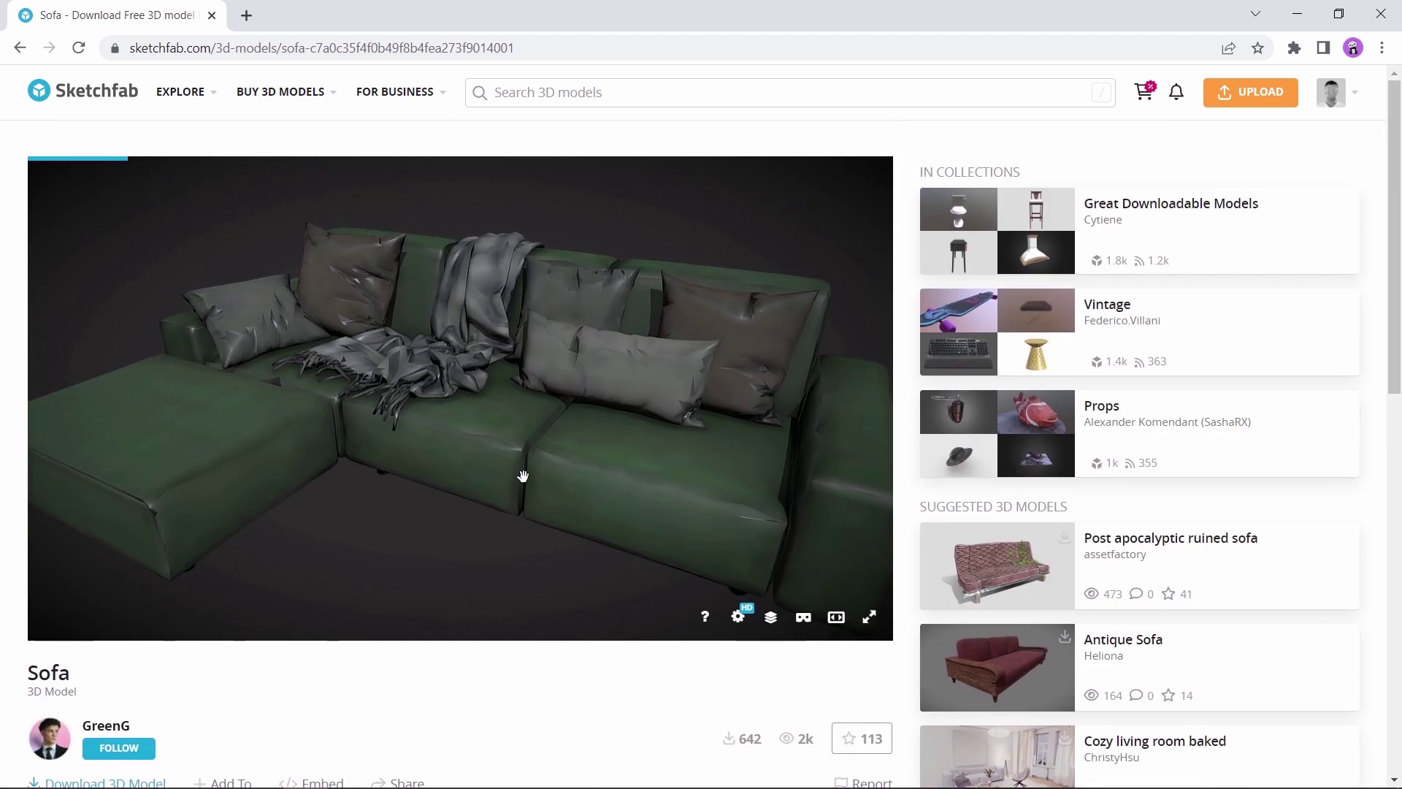
# Step: Return to the brown leather sofa's page and open its 3D model download
pyautogui.click(20, 47)
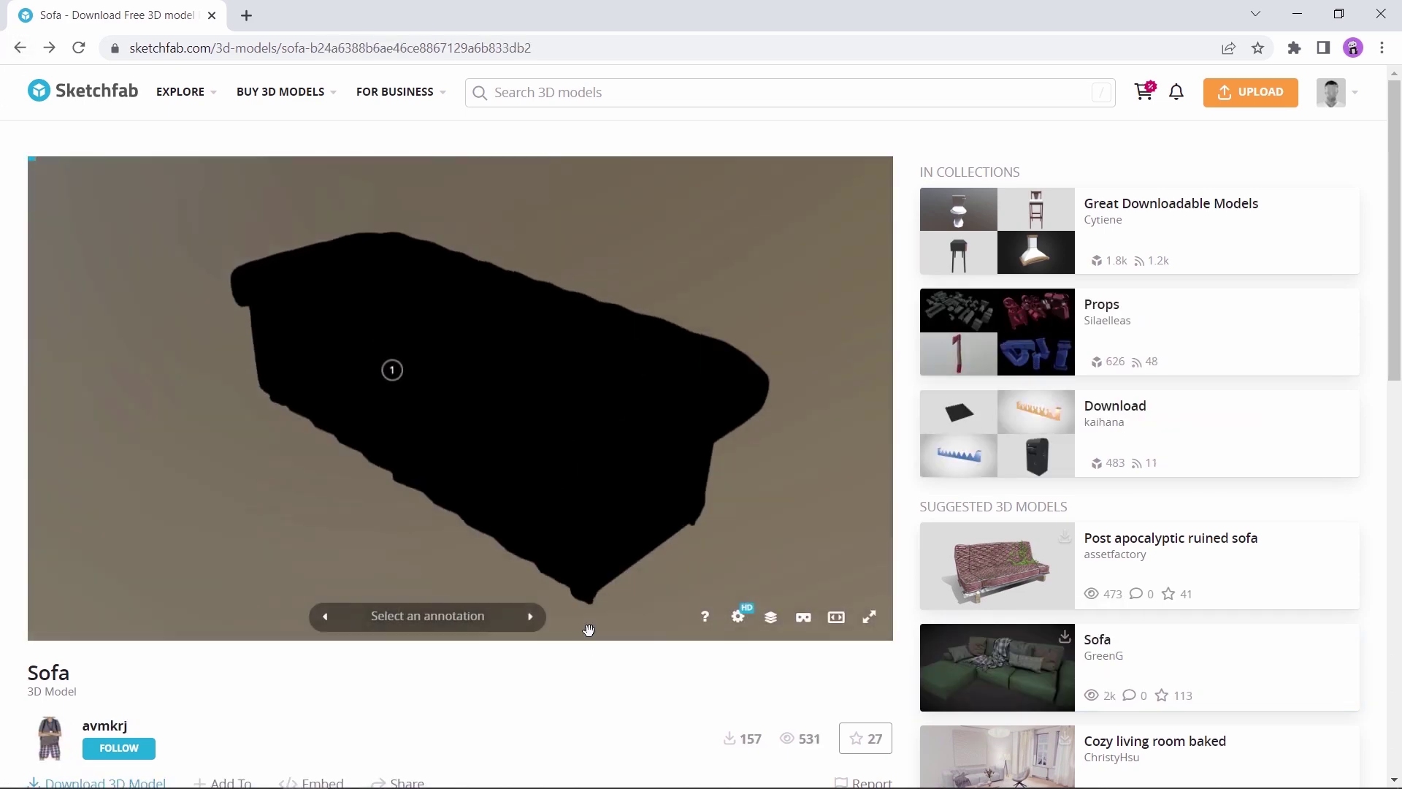
pyautogui.scroll(-4, 538, 694)
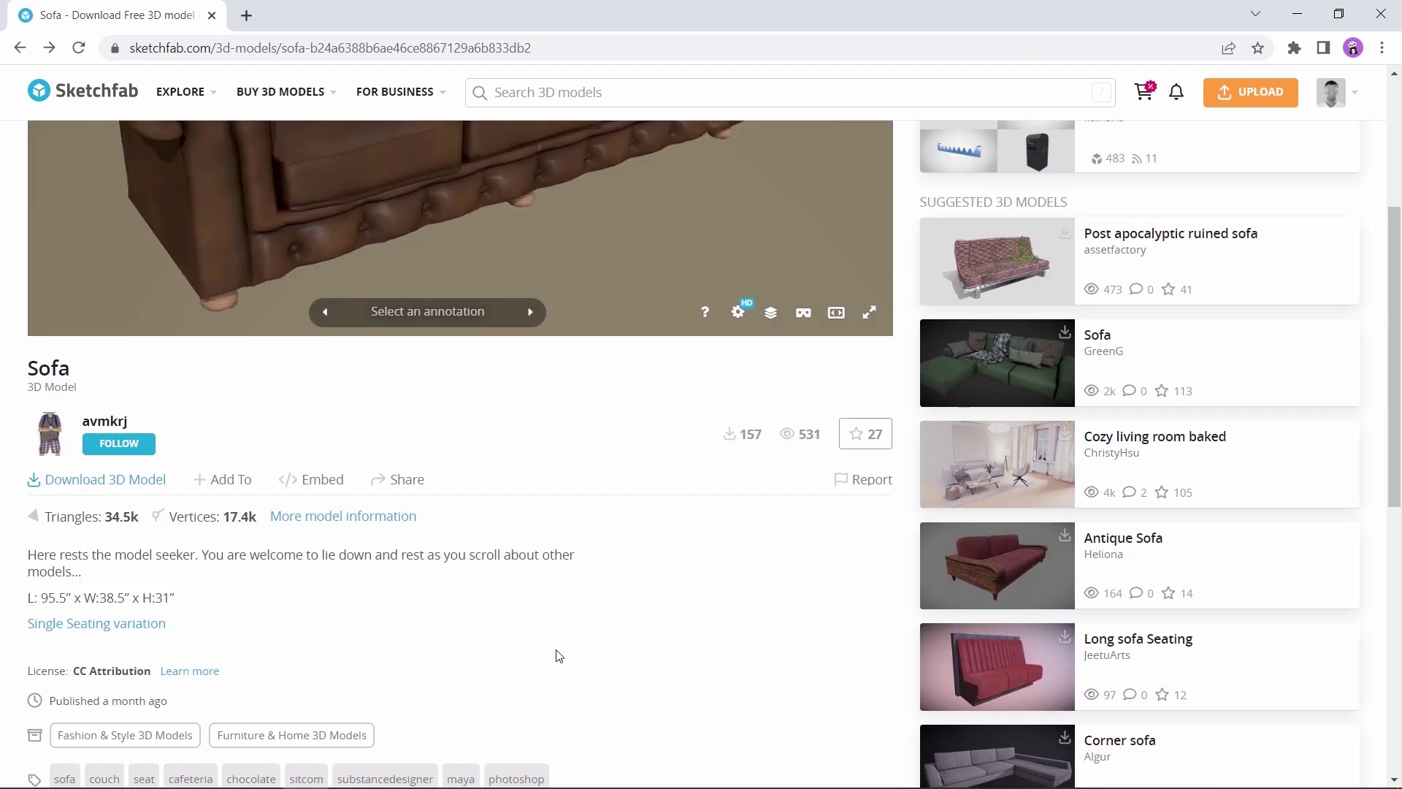
pyautogui.click(131, 479)
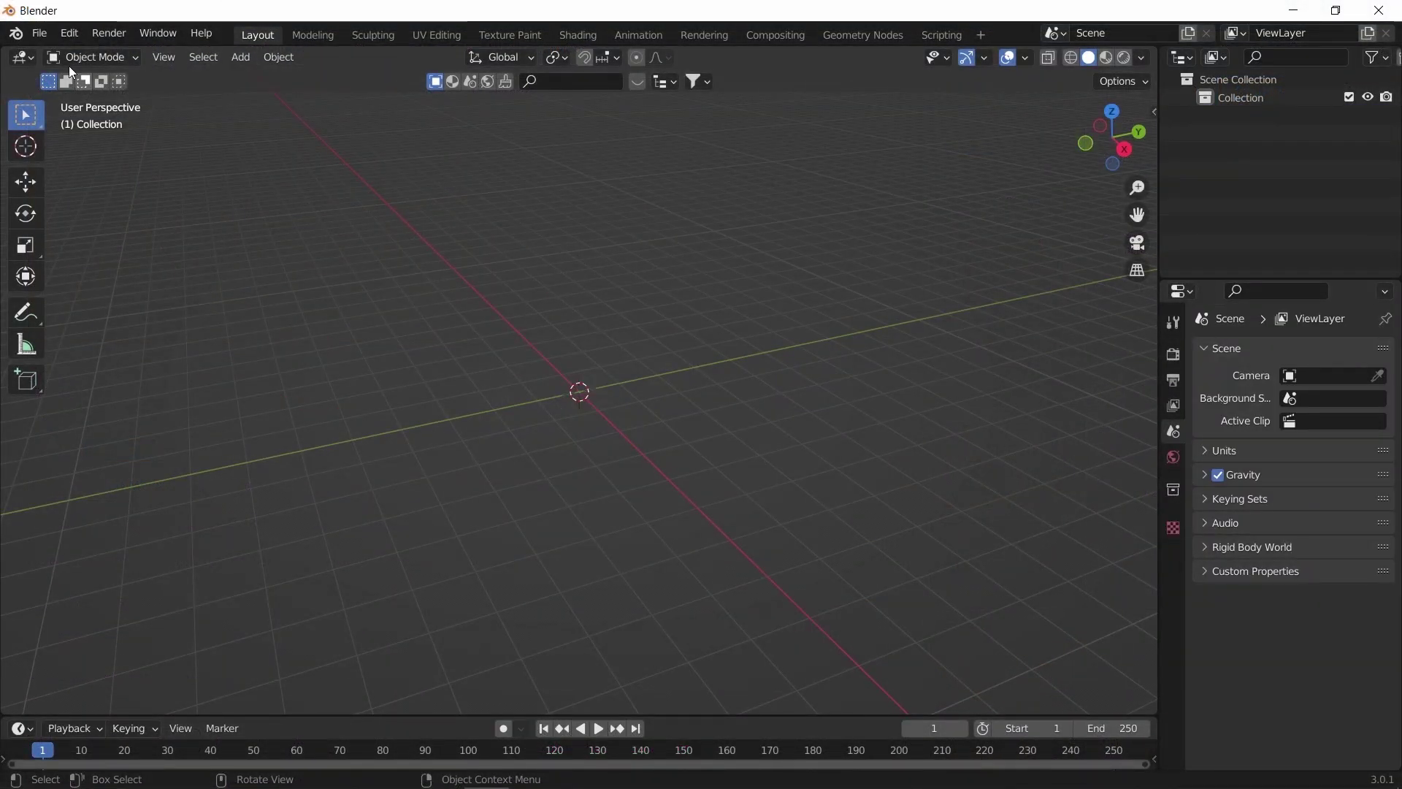
# Step: Switch to Blender and import the sofa's FBX file from the source folder on the Desktop
pyautogui.click(39, 34)
pyautogui.moveTo(146, 284)
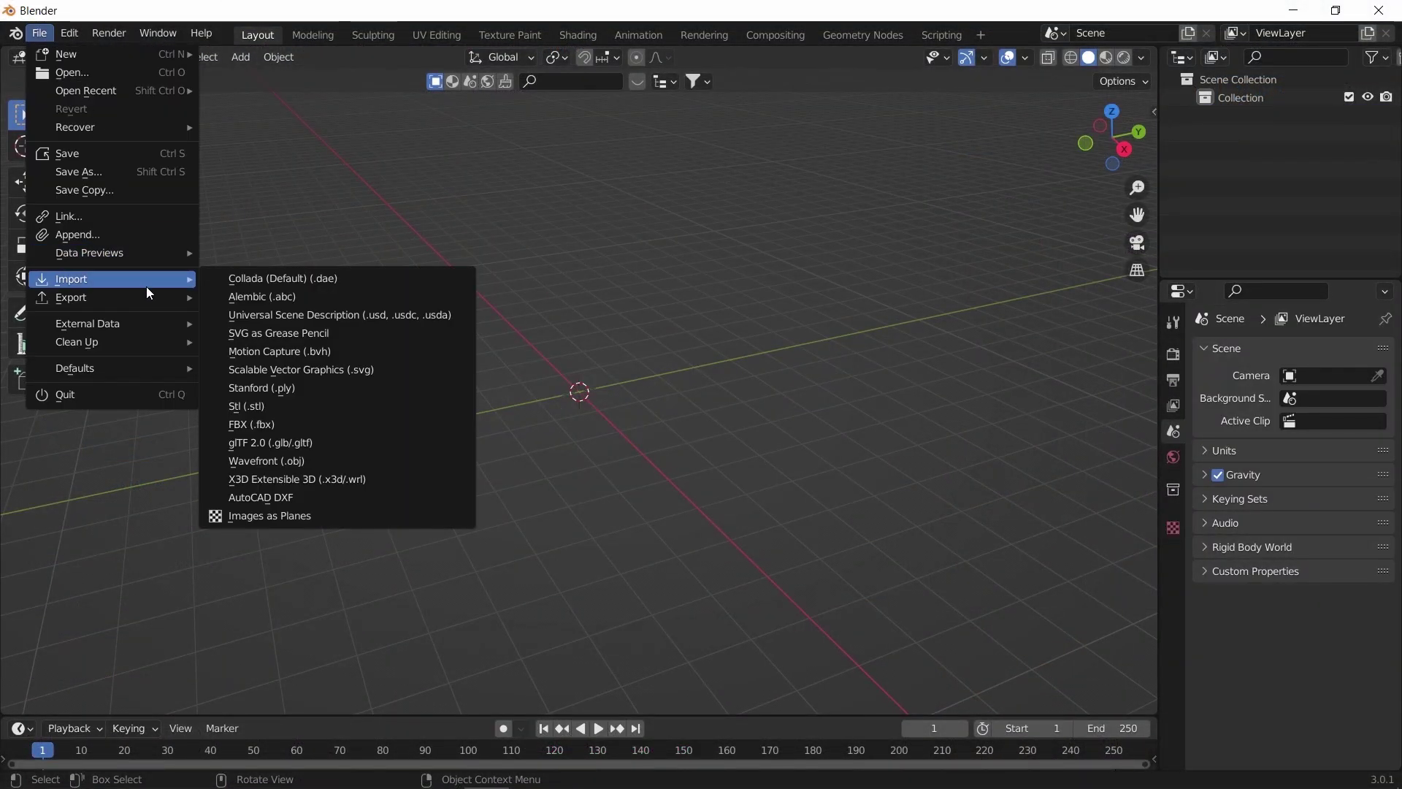
pyautogui.click(288, 429)
pyautogui.click(257, 316)
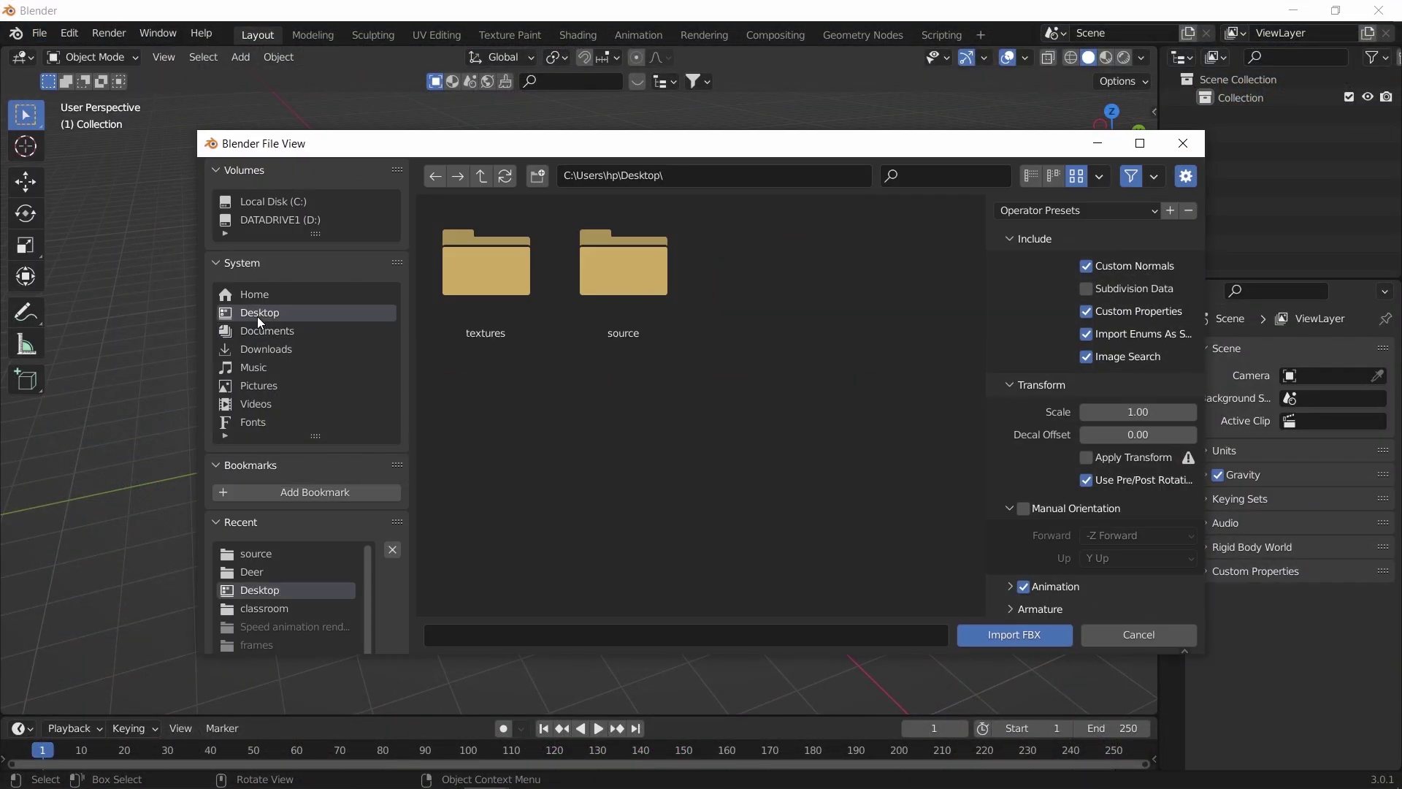
pyautogui.doubleClick(582, 309)
pyautogui.doubleClick(512, 293)
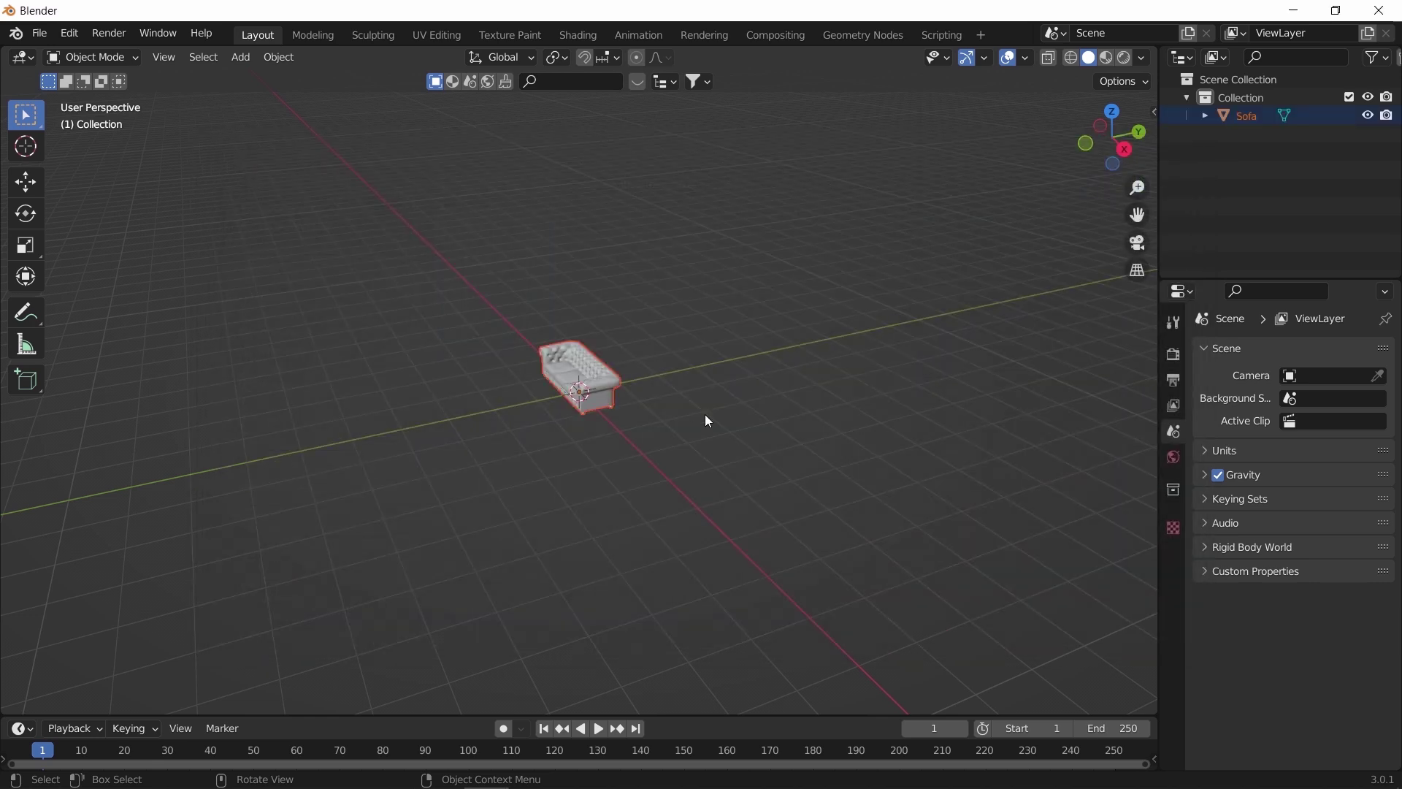
# Step: Frame the imported sofa, show it in Material Preview shading and select it
pyautogui.press('KP_Decimal')
pyautogui.press('z')
pyautogui.click(697, 509)
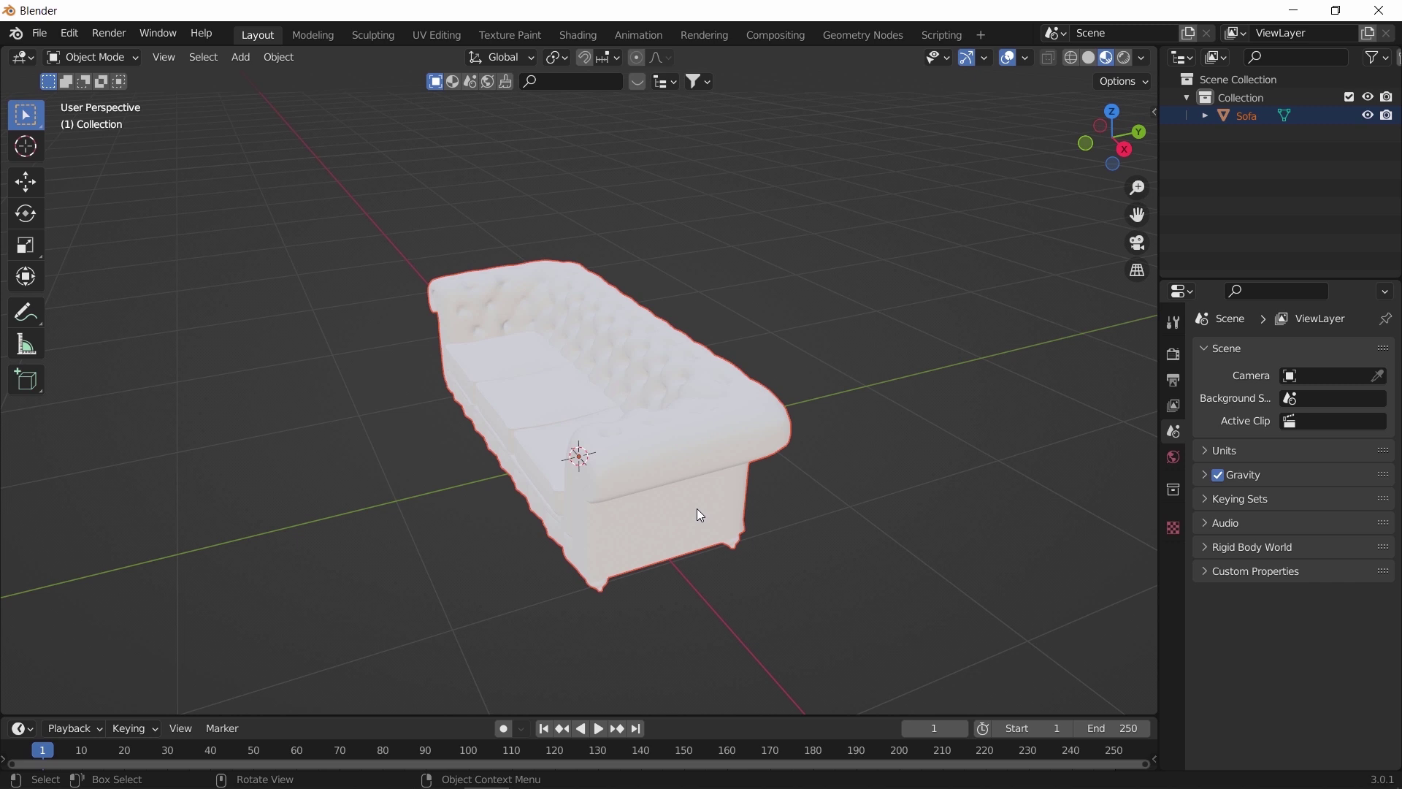
pyautogui.moveTo(548, 486); pyautogui.dragTo(705, 493)
pyautogui.click(773, 524)
pyautogui.scroll(3, 624, 463)
pyautogui.click(625, 463)
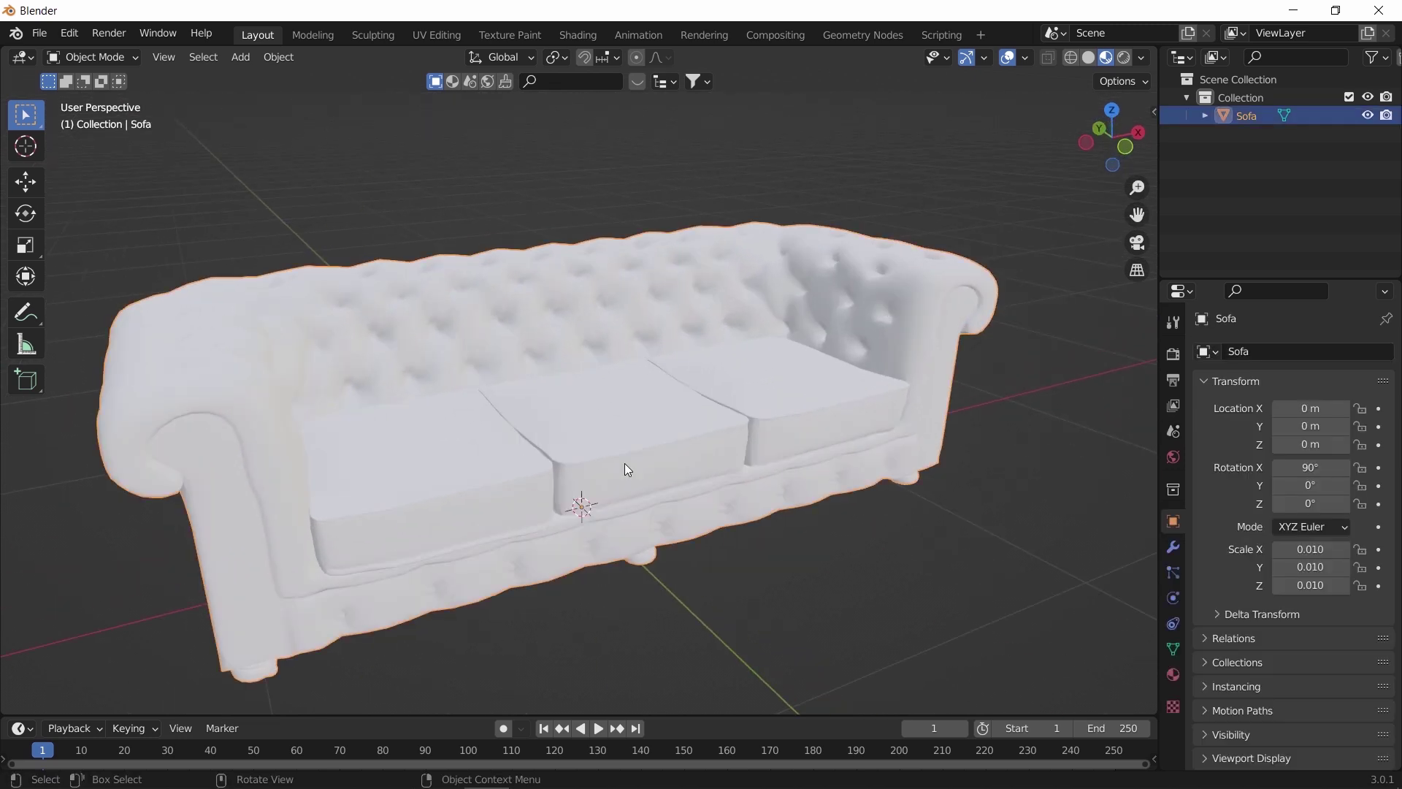
pyautogui.moveTo(871, 518)
pyautogui.mouseDown()
pyautogui.moveTo(897, 516)
pyautogui.moveTo(656, 420)
pyautogui.moveTo(910, 498)
pyautogui.moveTo(877, 521)
pyautogui.mouseUp()
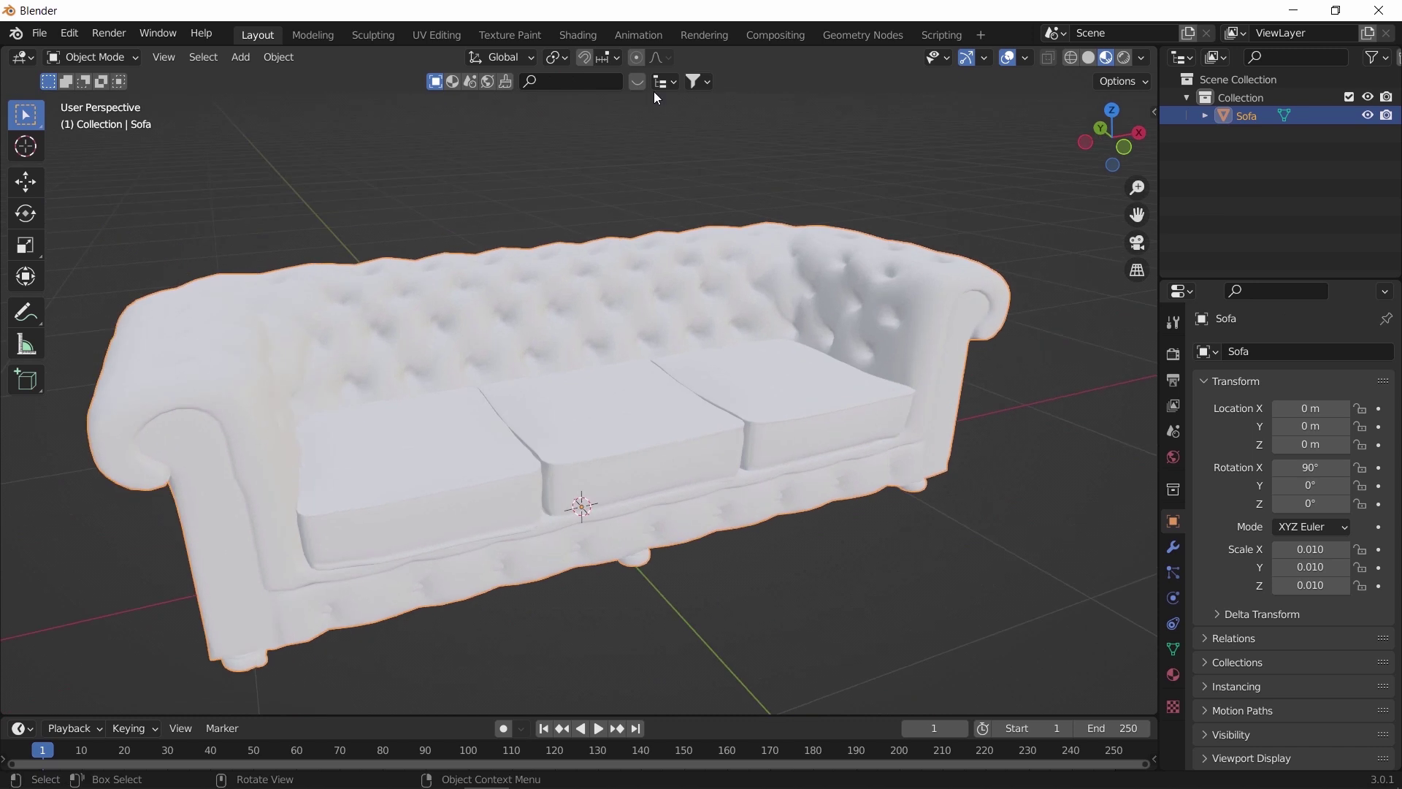
# Step: Open the Shading workspace and display the sofa's material slots together with the Sofa_Stand shader nodes
pyautogui.click(578, 34)
pyautogui.scroll(5, 721, 318)
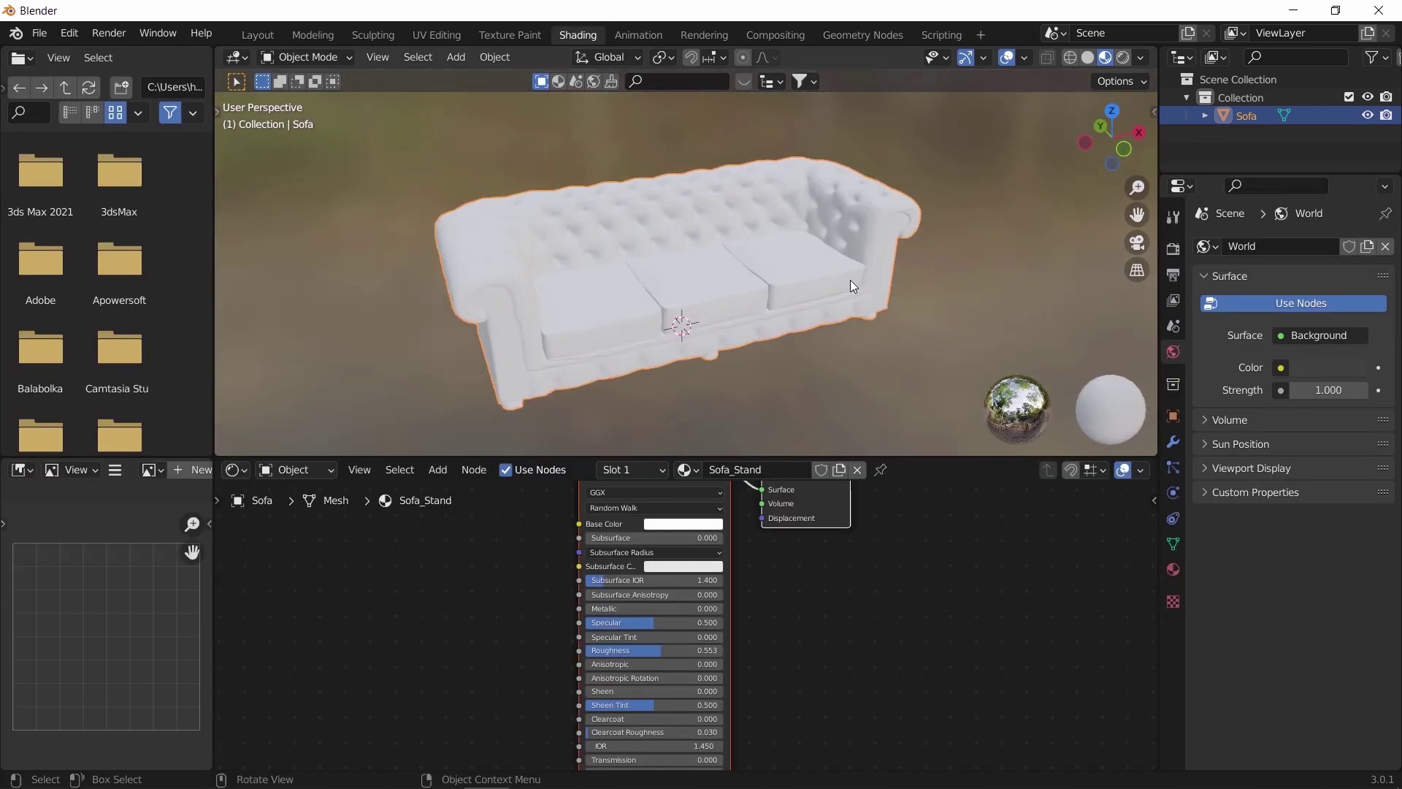
pyautogui.scroll(1, 804, 281)
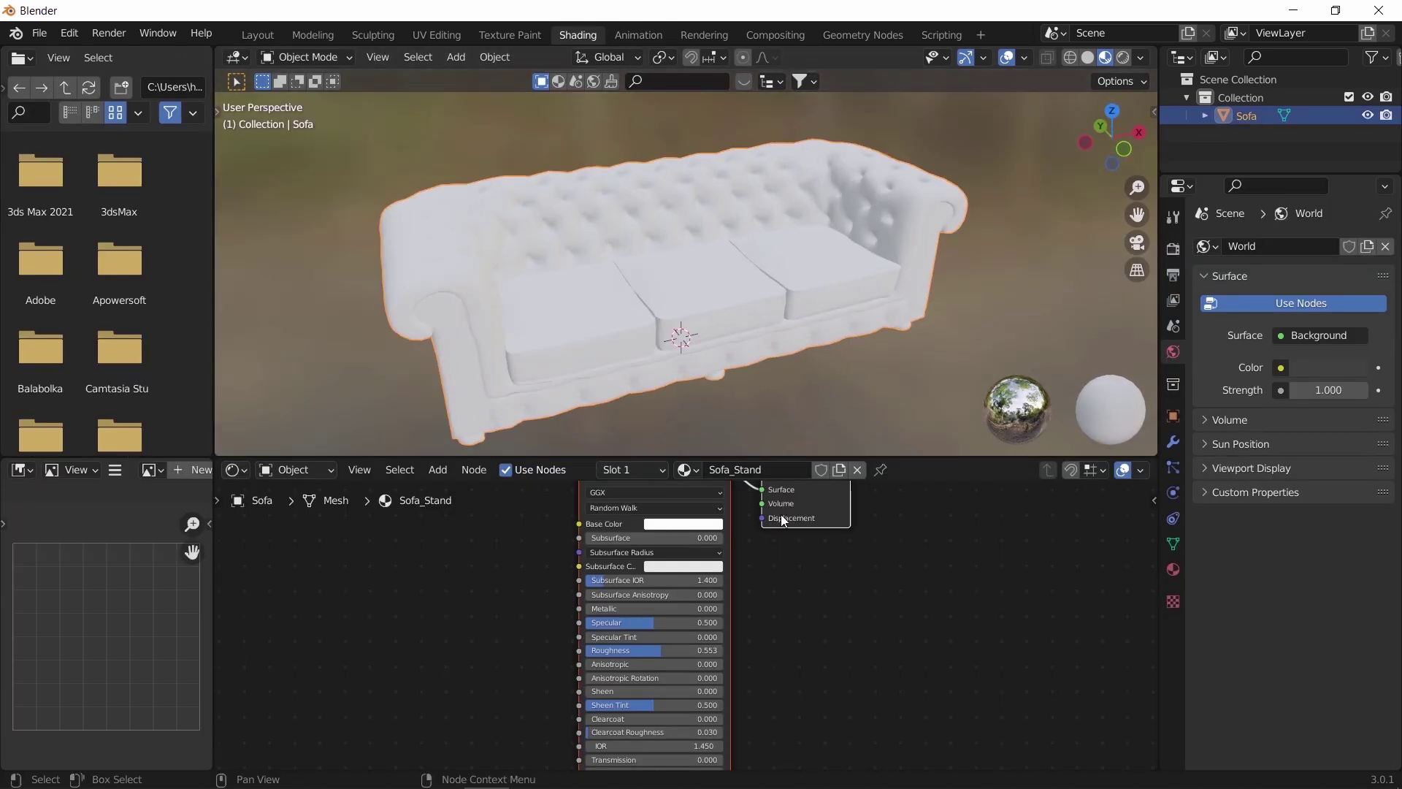
pyautogui.press('Home')
pyautogui.click(1173, 569)
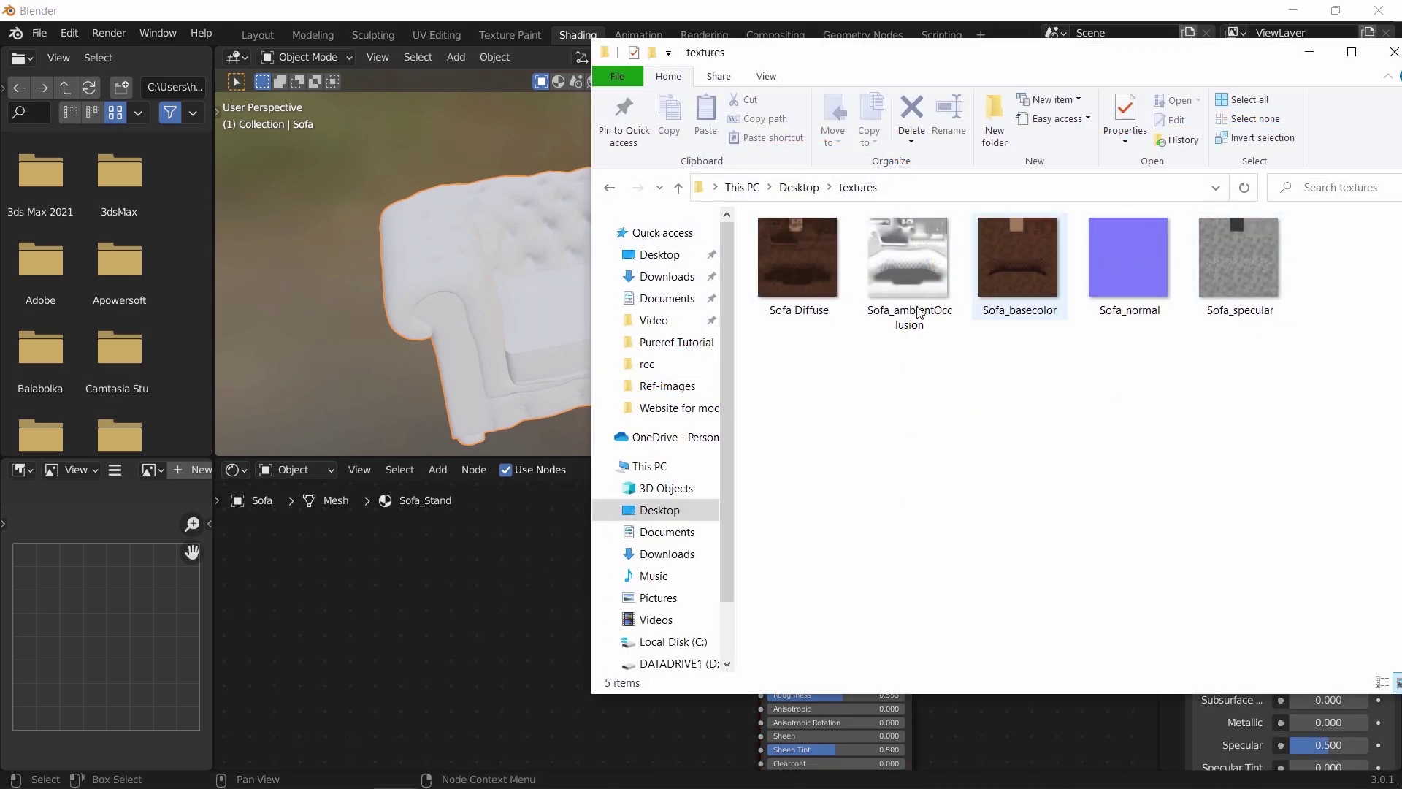
pyautogui.scroll(-4, 470, 668)
pyautogui.moveTo(482, 649); pyautogui.dragTo(360, 645)
pyautogui.click(652, 543)
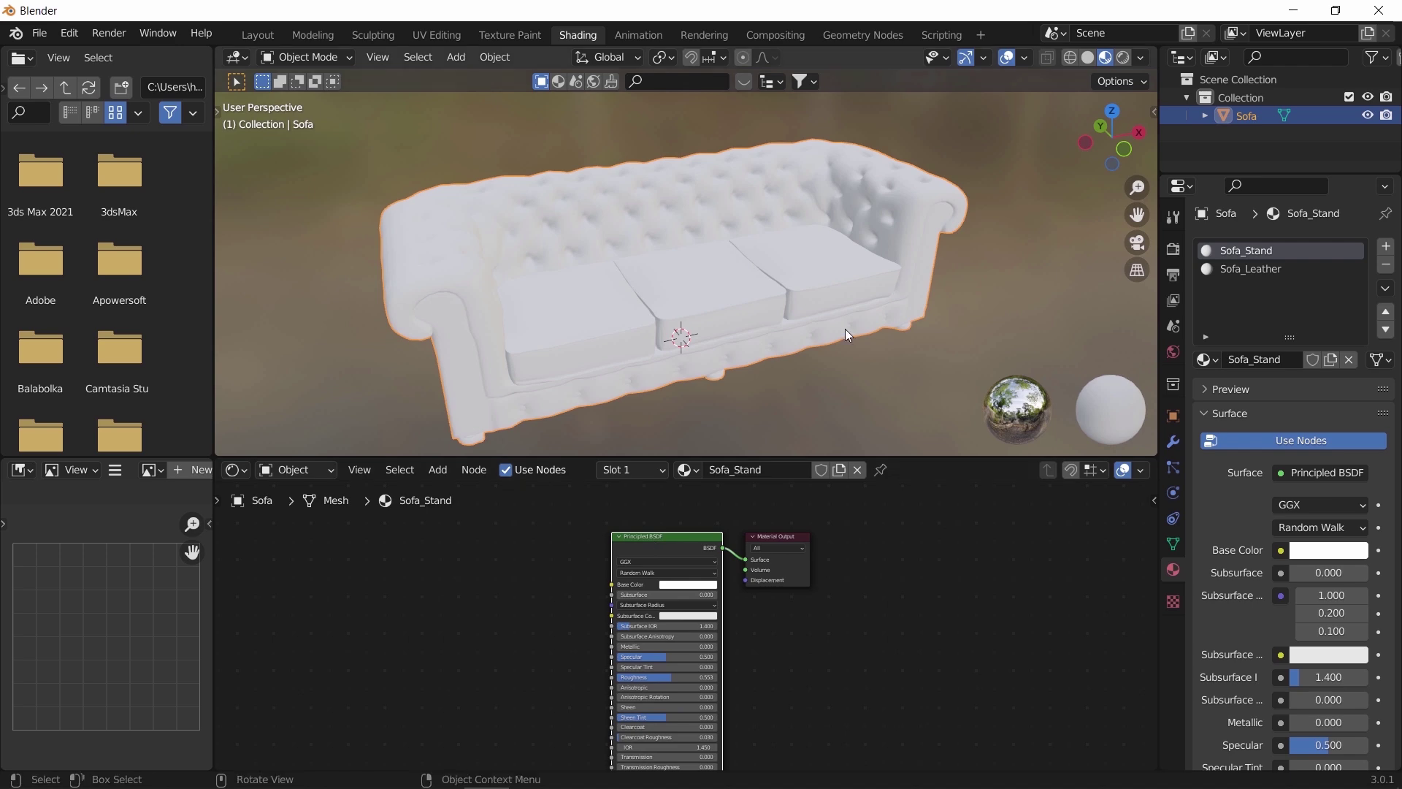
# Step: Apply Principled Texture Setup to the Sofa_Leather material with all five images from the Desktop textures folder
pyautogui.click(1250, 268)
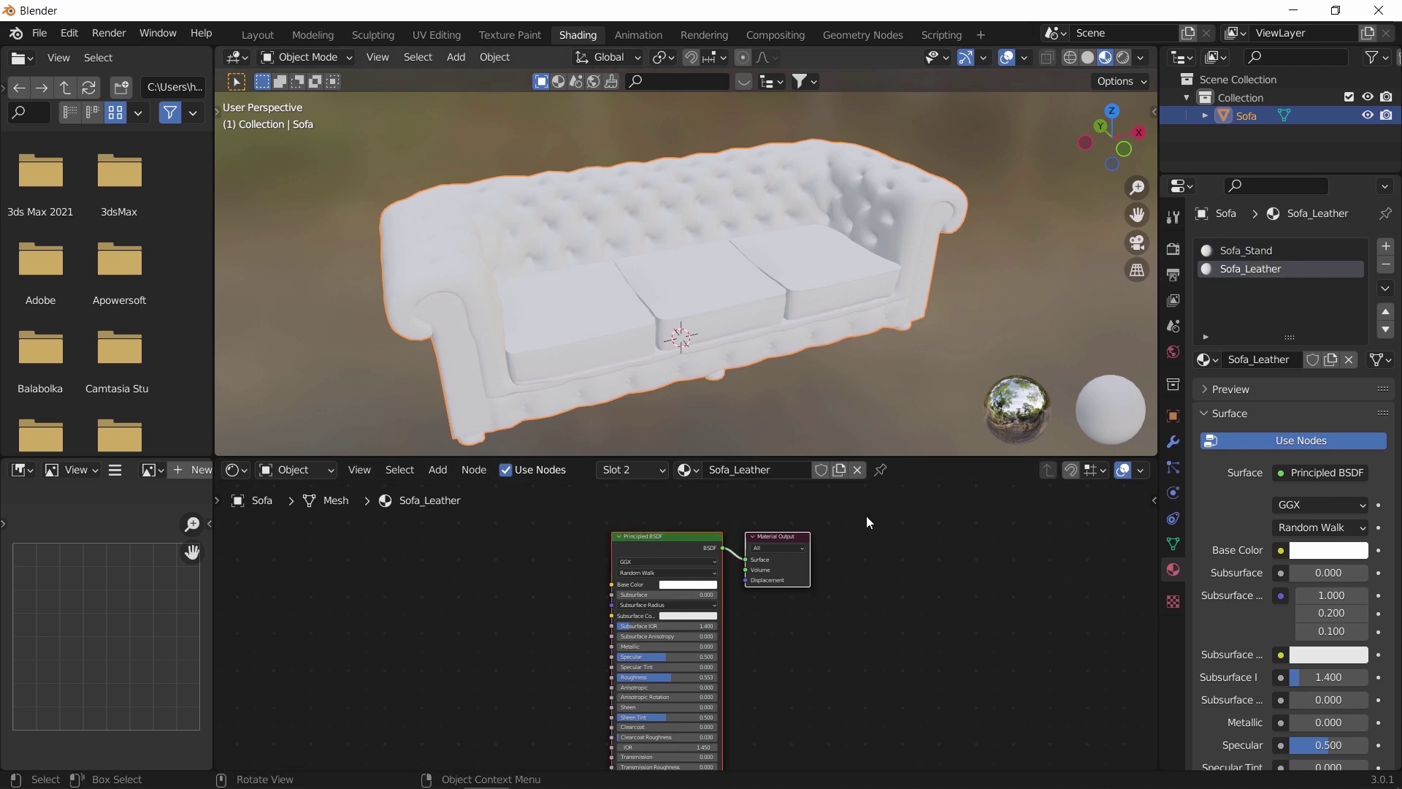
pyautogui.click(646, 544)
pyautogui.hotkey('ctrl', 'shift', 't')
pyautogui.press('a')
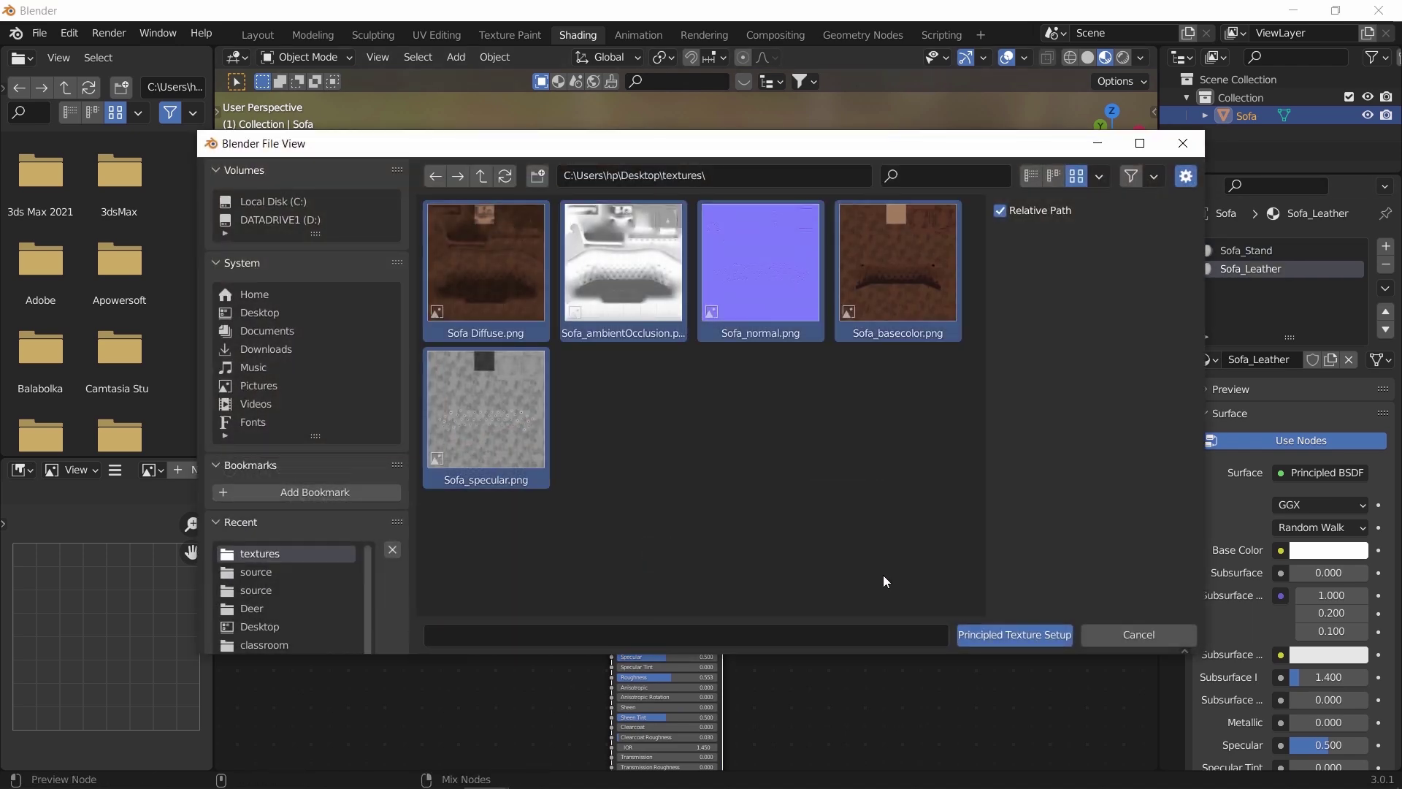
pyautogui.click(997, 632)
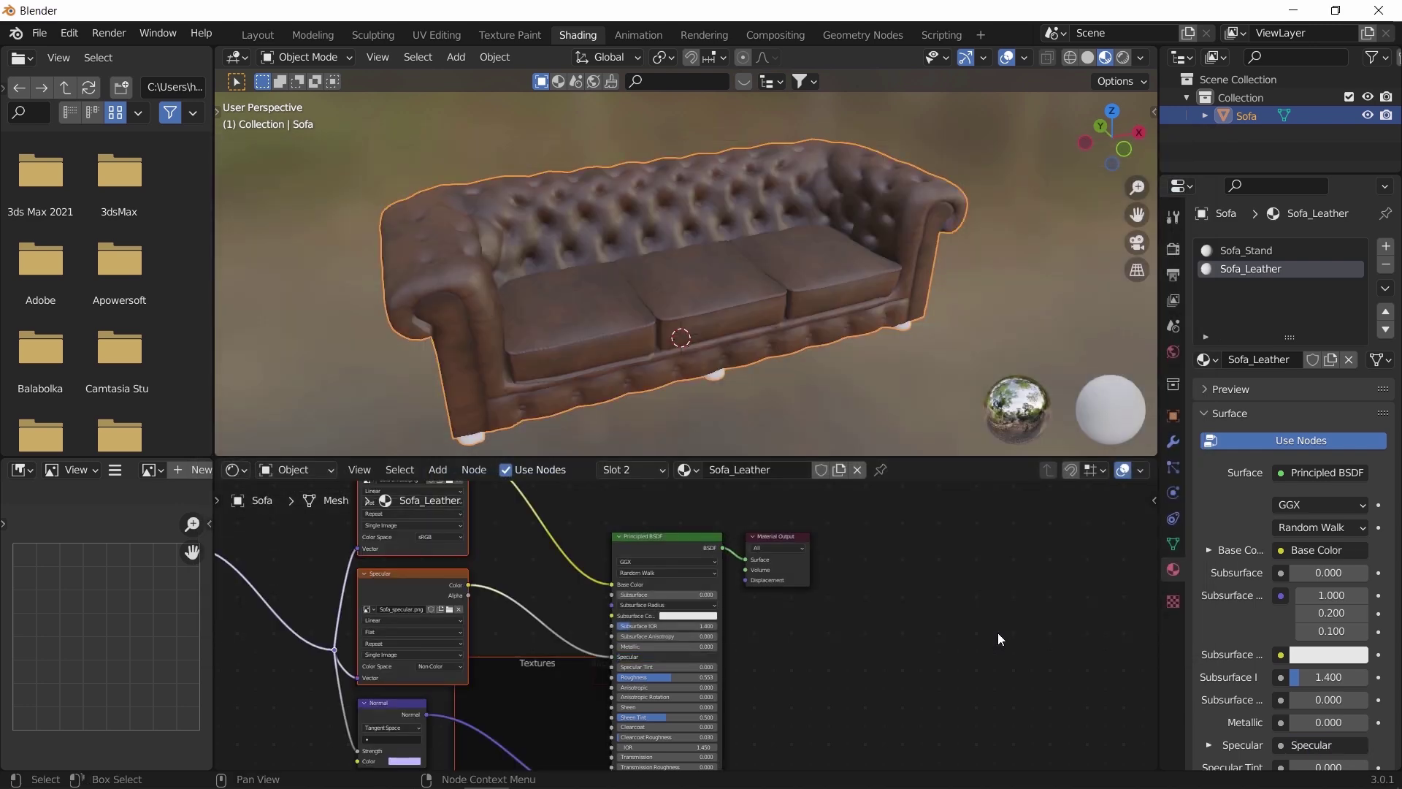
pyautogui.click(912, 368)
# Step: Give the Sofa_Stand material a near-black base color and set its Metallic value to 0.444
pyautogui.click(1234, 253)
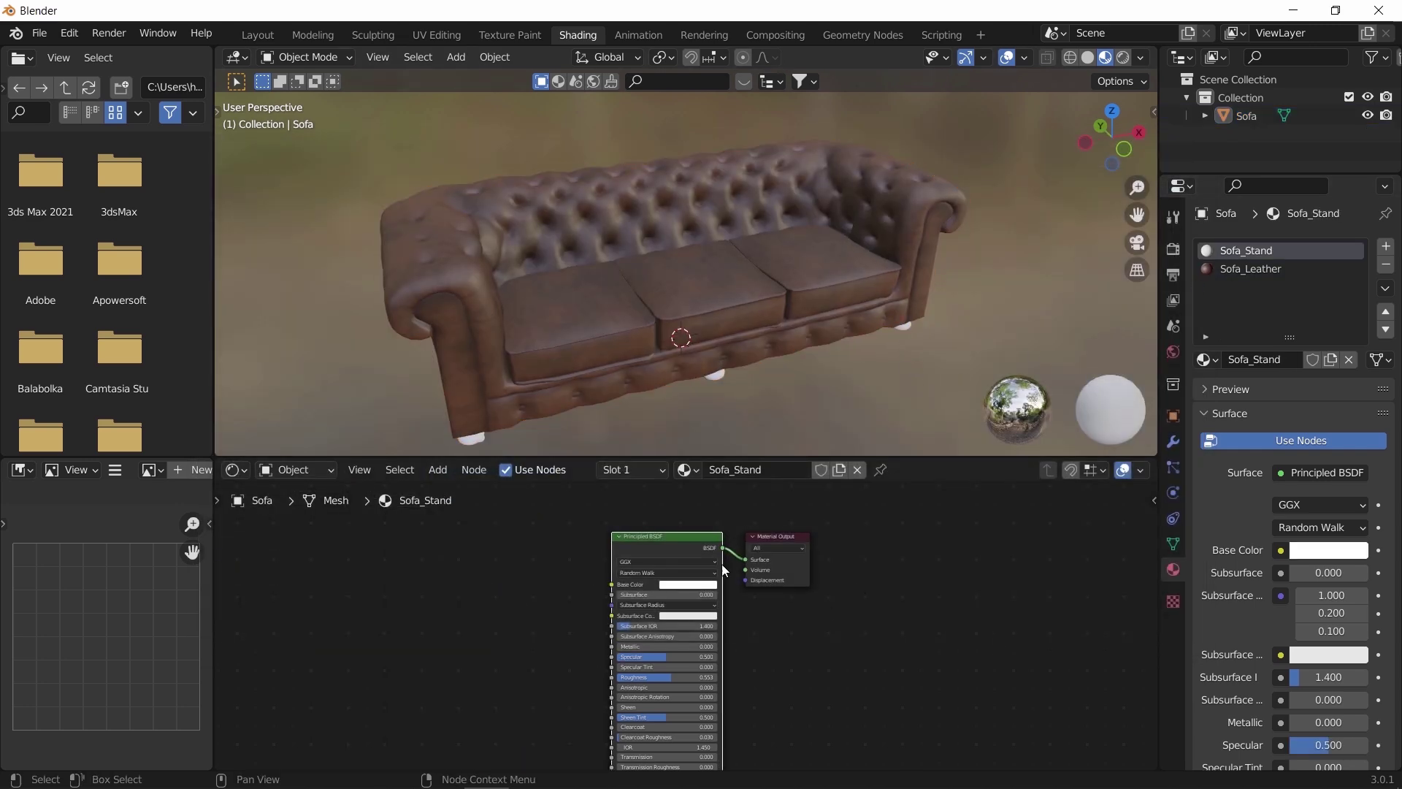
pyautogui.click(686, 584)
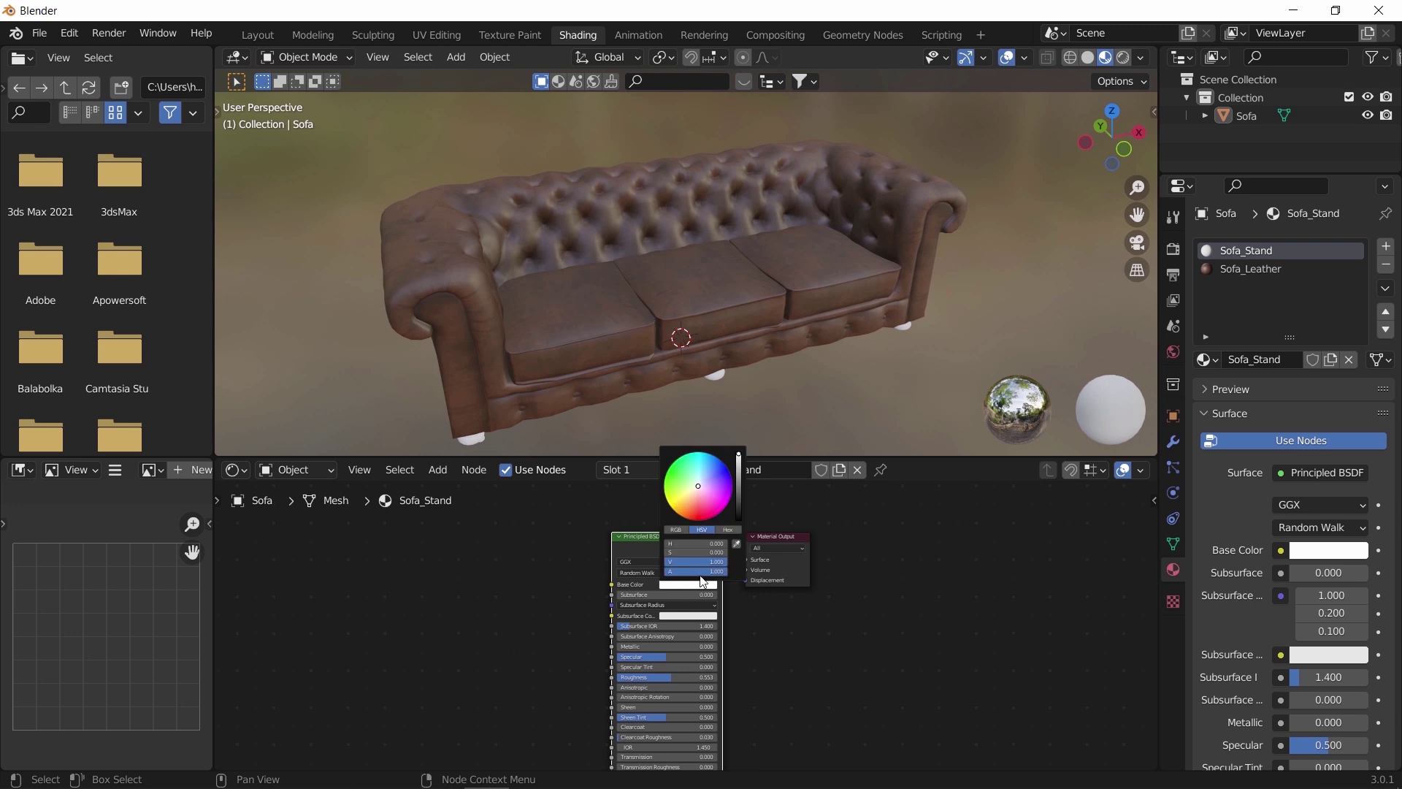
pyautogui.moveTo(738, 459); pyautogui.dragTo(739, 520)
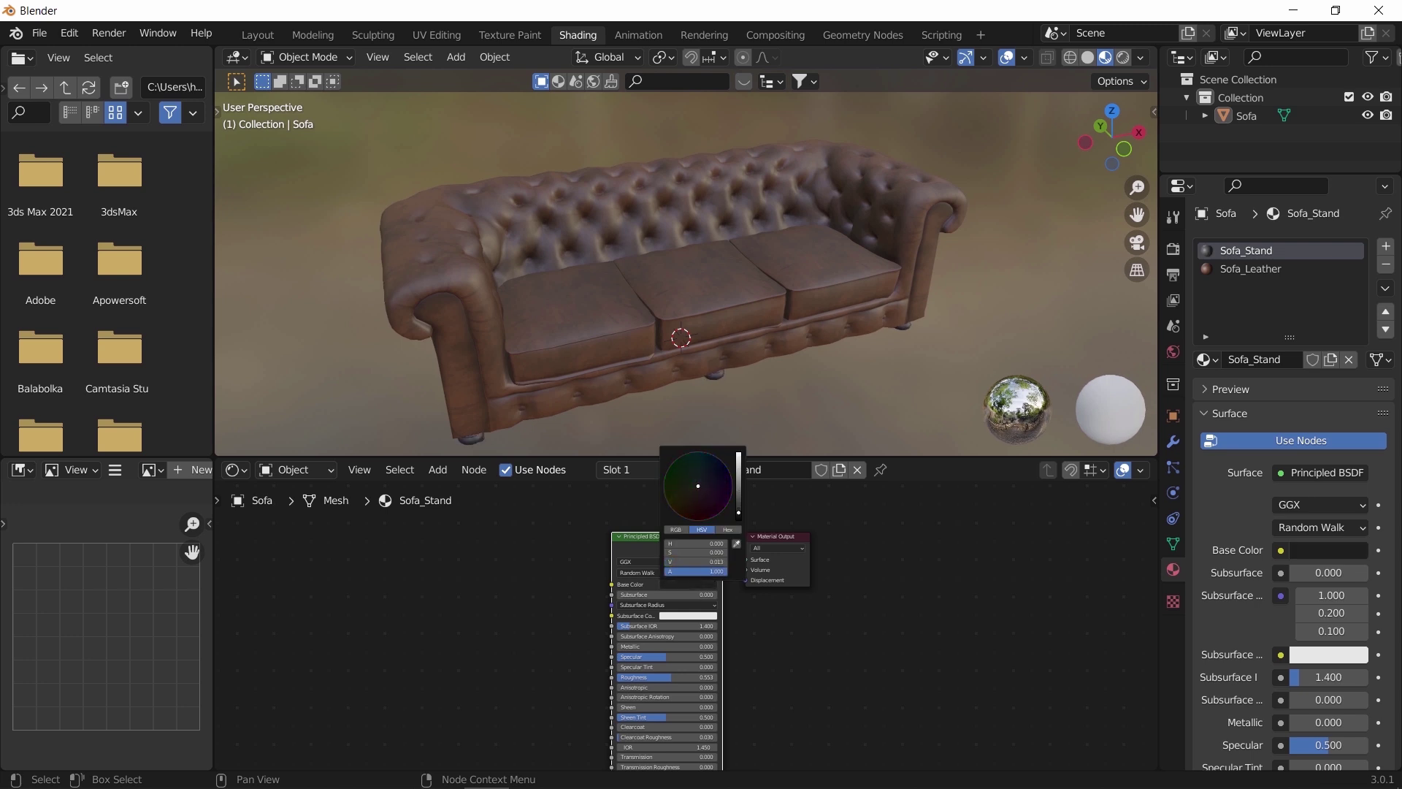
pyautogui.scroll(5, 655, 731)
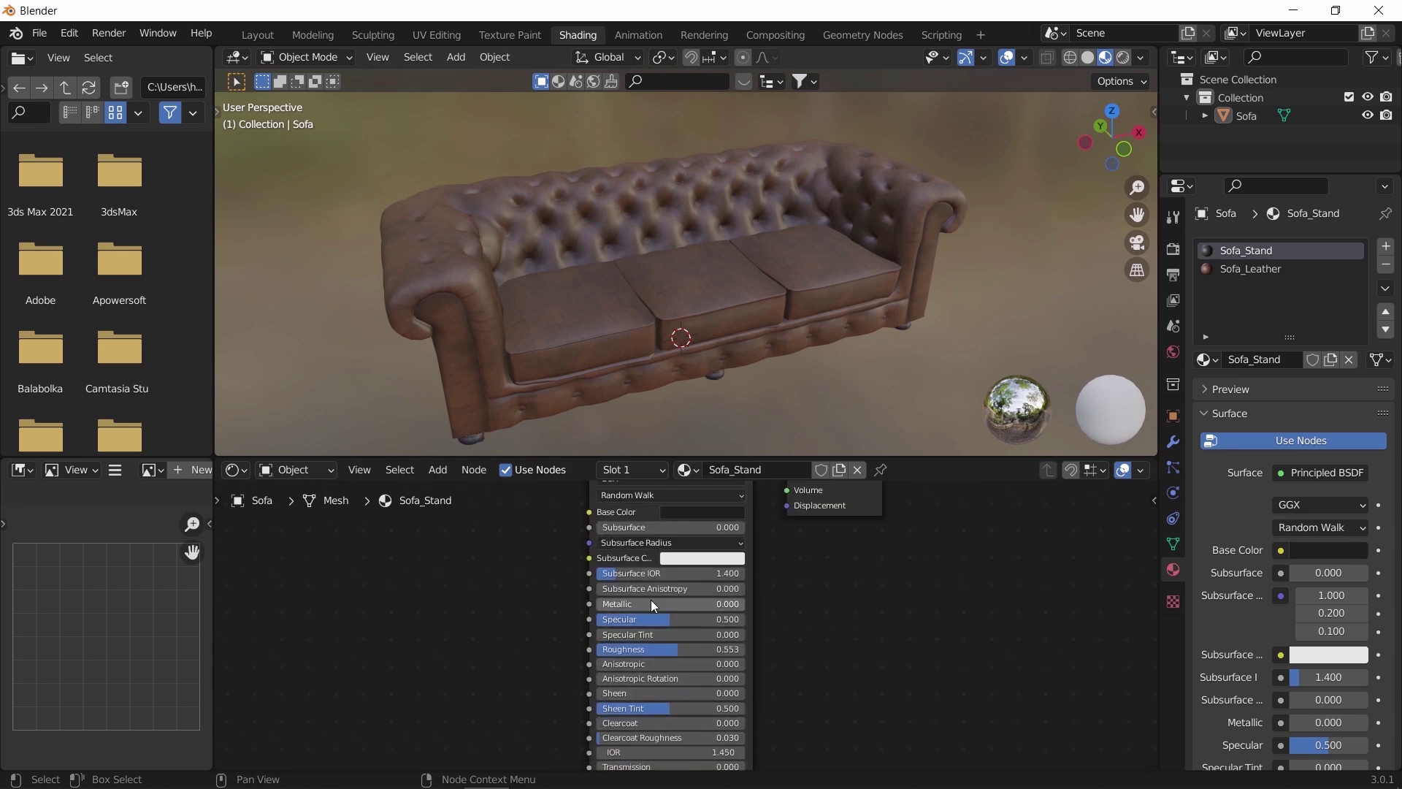
pyautogui.moveTo(651, 605); pyautogui.dragTo(716, 605)
# Step: Select the sofa and its Sofa_Leather material, and examine how the image textures connect to the shader nodes
pyautogui.click(739, 307)
pyautogui.scroll(5, 740, 307)
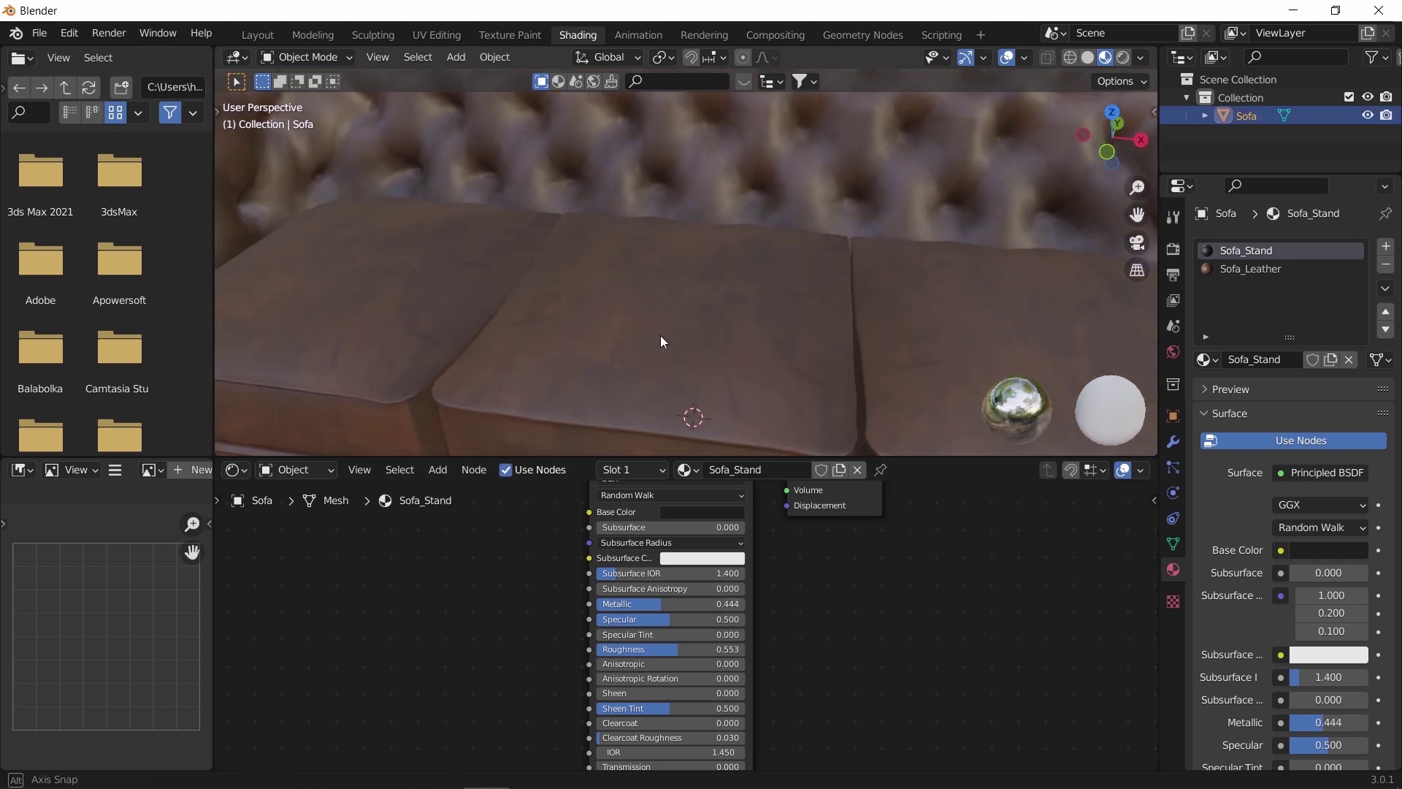
pyautogui.moveTo(660, 336); pyautogui.dragTo(806, 231)
pyautogui.click(1234, 271)
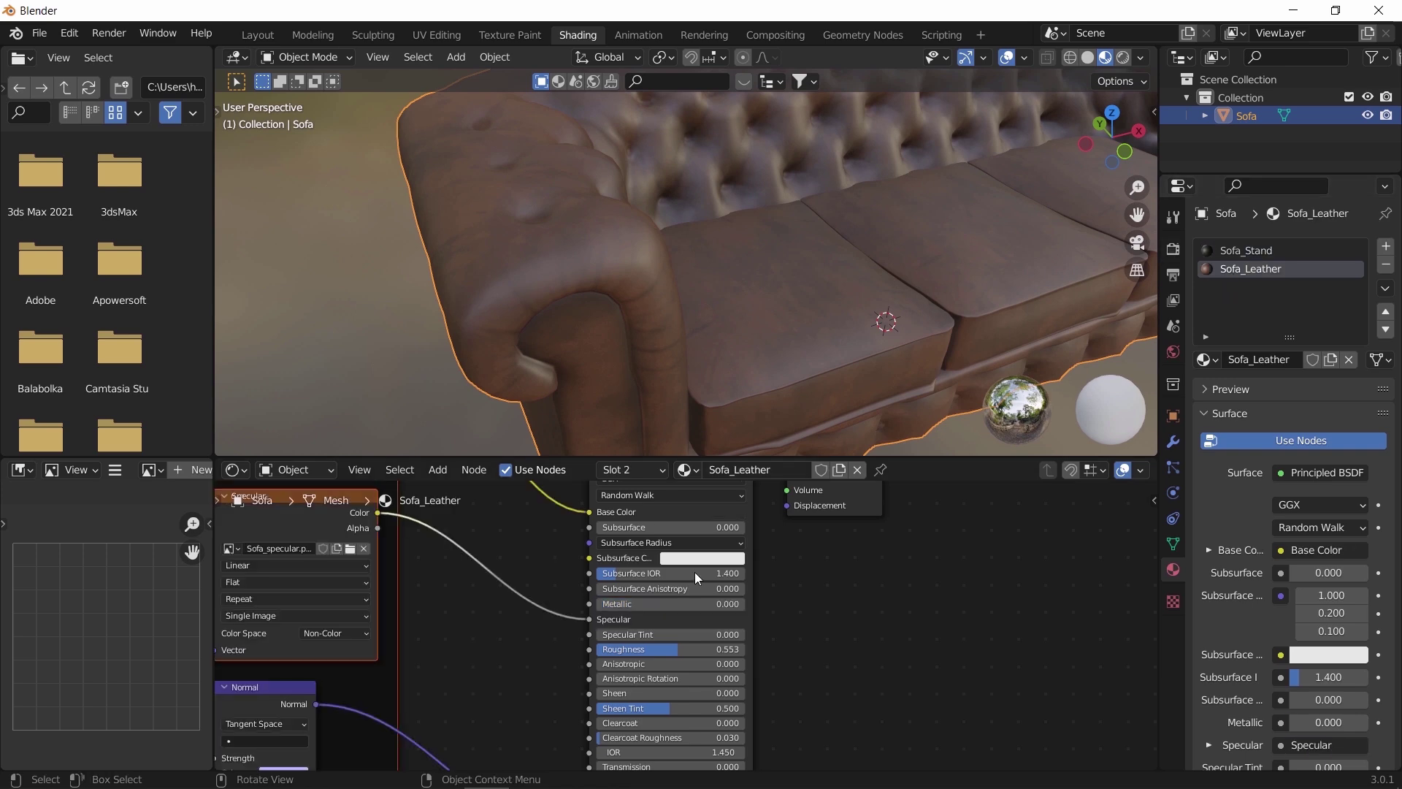
pyautogui.moveTo(568, 655); pyautogui.dragTo(690, 642)
pyautogui.scroll(4, 689, 642)
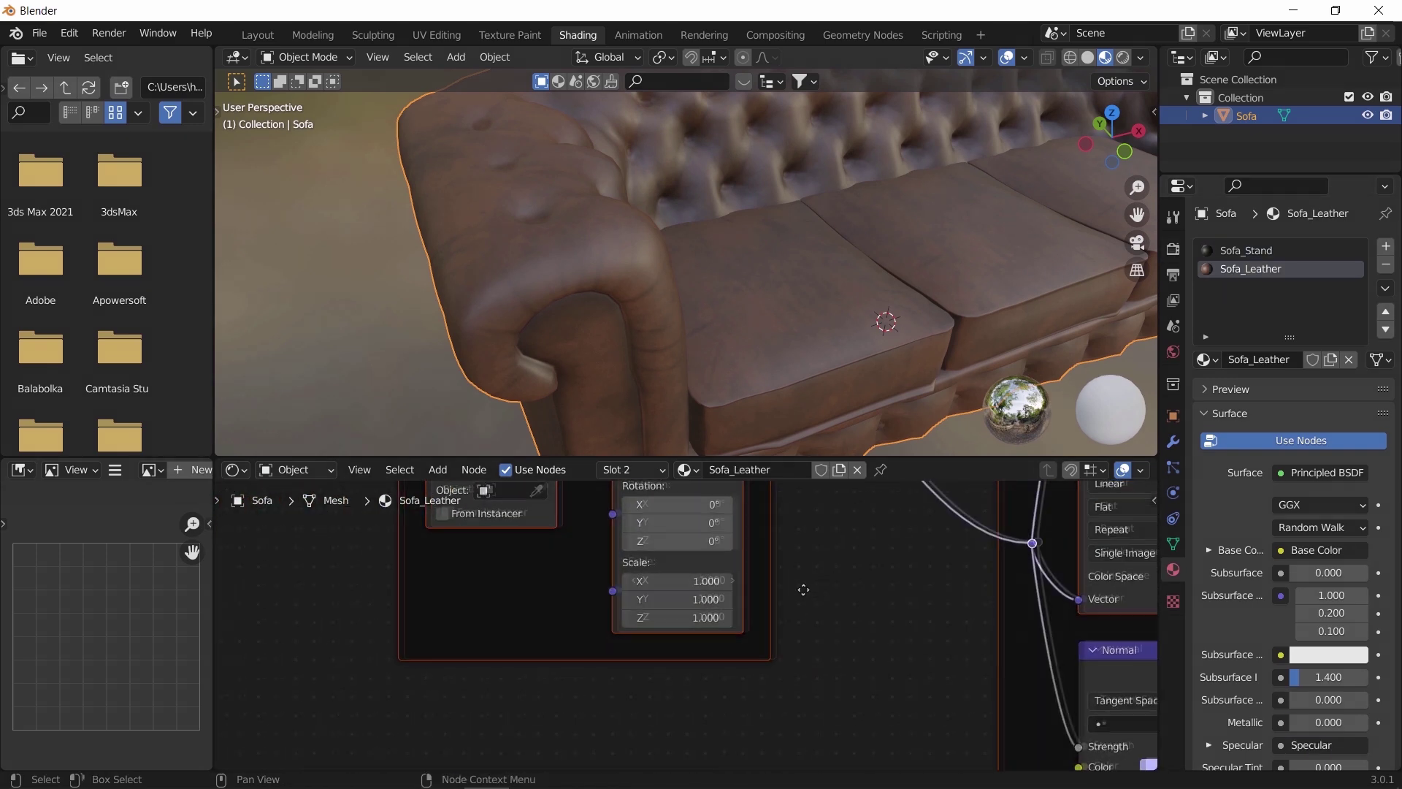
pyautogui.moveTo(800, 594); pyautogui.dragTo(424, 703)
pyautogui.scroll(-2, 425, 702)
pyautogui.moveTo(913, 617); pyautogui.dragTo(563, 616)
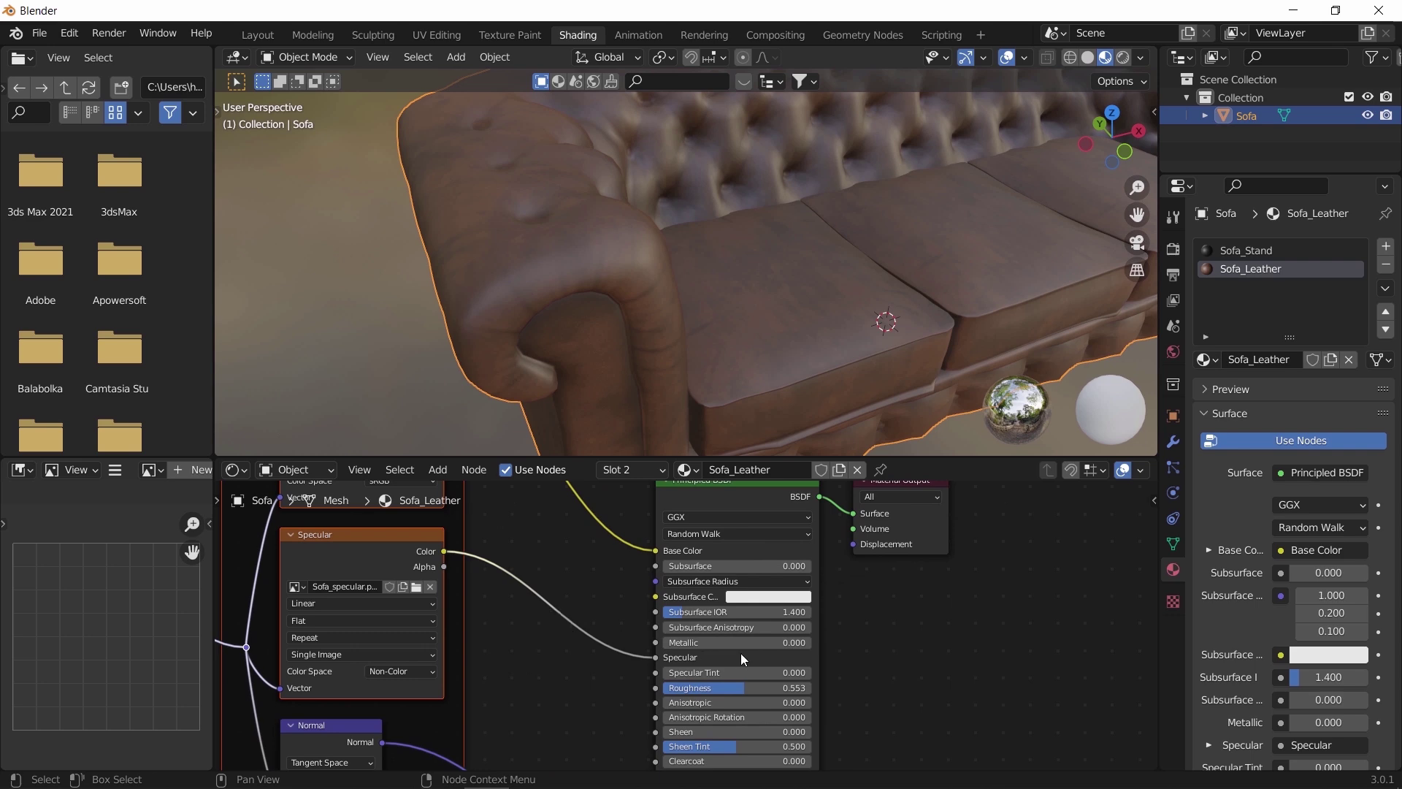
# Step: Slightly lower the roughness of the Sofa_Leather material and return to the Layout workspace with the whole sofa in view
pyautogui.moveTo(743, 688); pyautogui.dragTo(729, 688)
pyautogui.scroll(-2, 882, 302)
pyautogui.moveTo(881, 302); pyautogui.dragTo(752, 363)
pyautogui.click(258, 34)
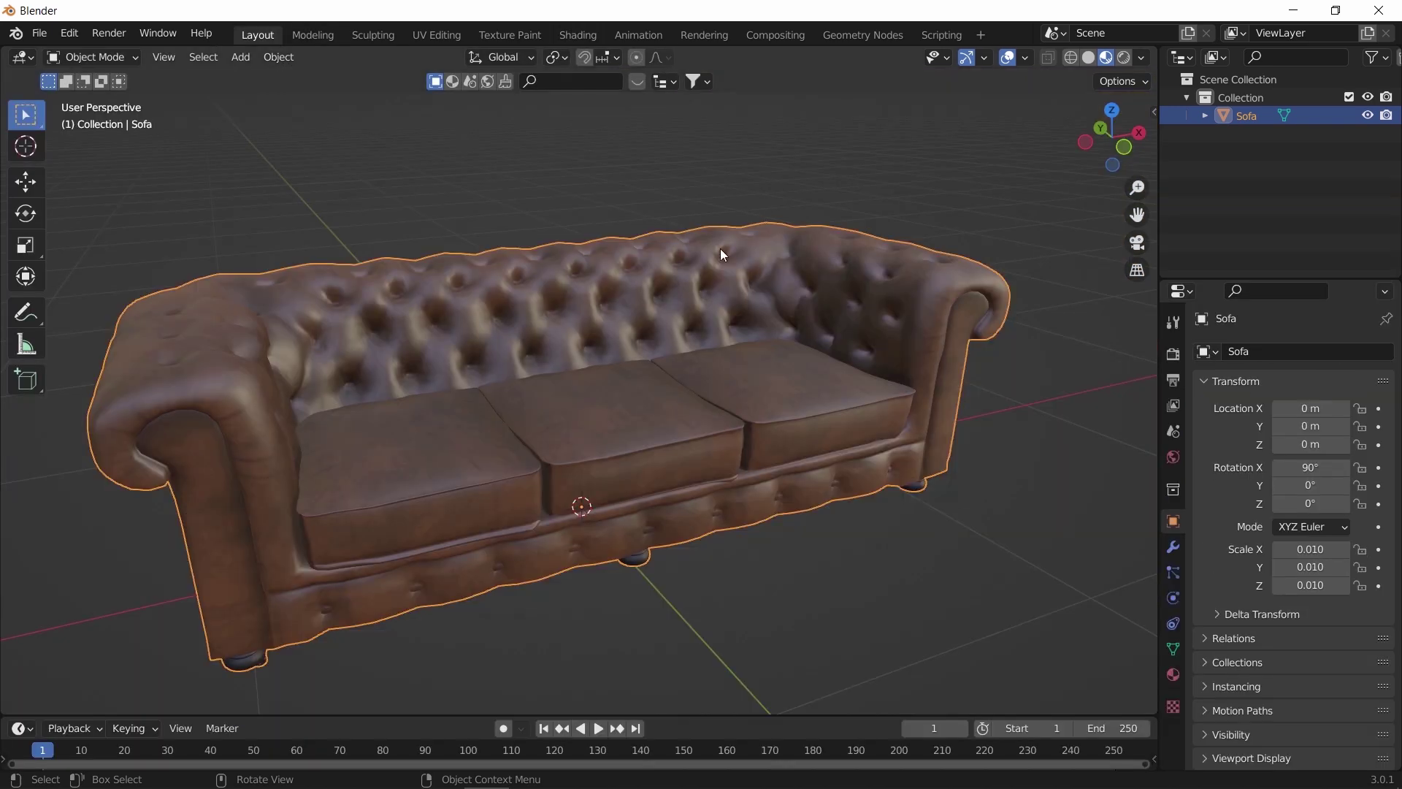
pyautogui.moveTo(720, 248)
pyautogui.mouseDown()
pyautogui.moveTo(782, 442)
pyautogui.moveTo(690, 430)
pyautogui.mouseUp()
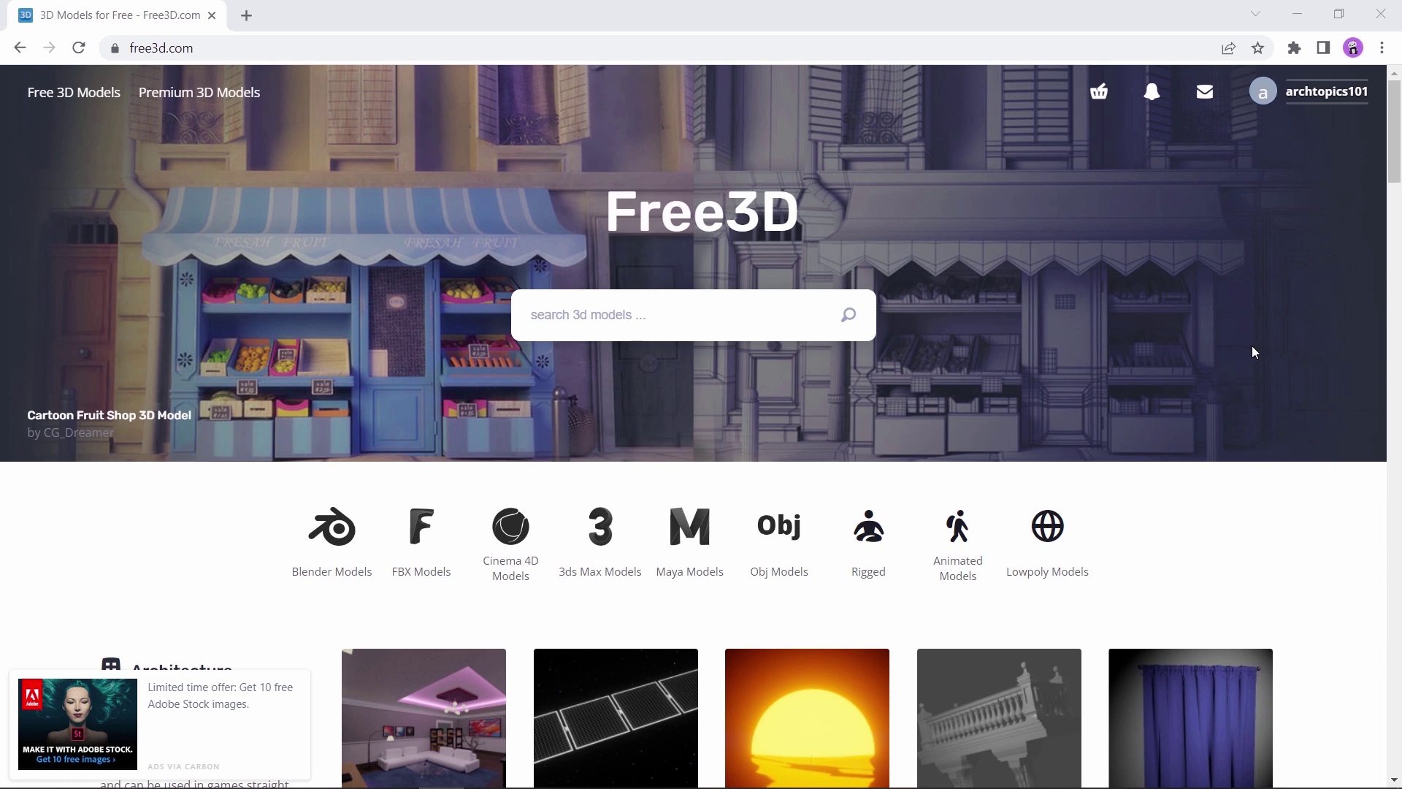
# Step: Switch to the Free3D website, list its free Blender models and open the Realistic Trees Scene model
pyautogui.scroll(-2, 1252, 347)
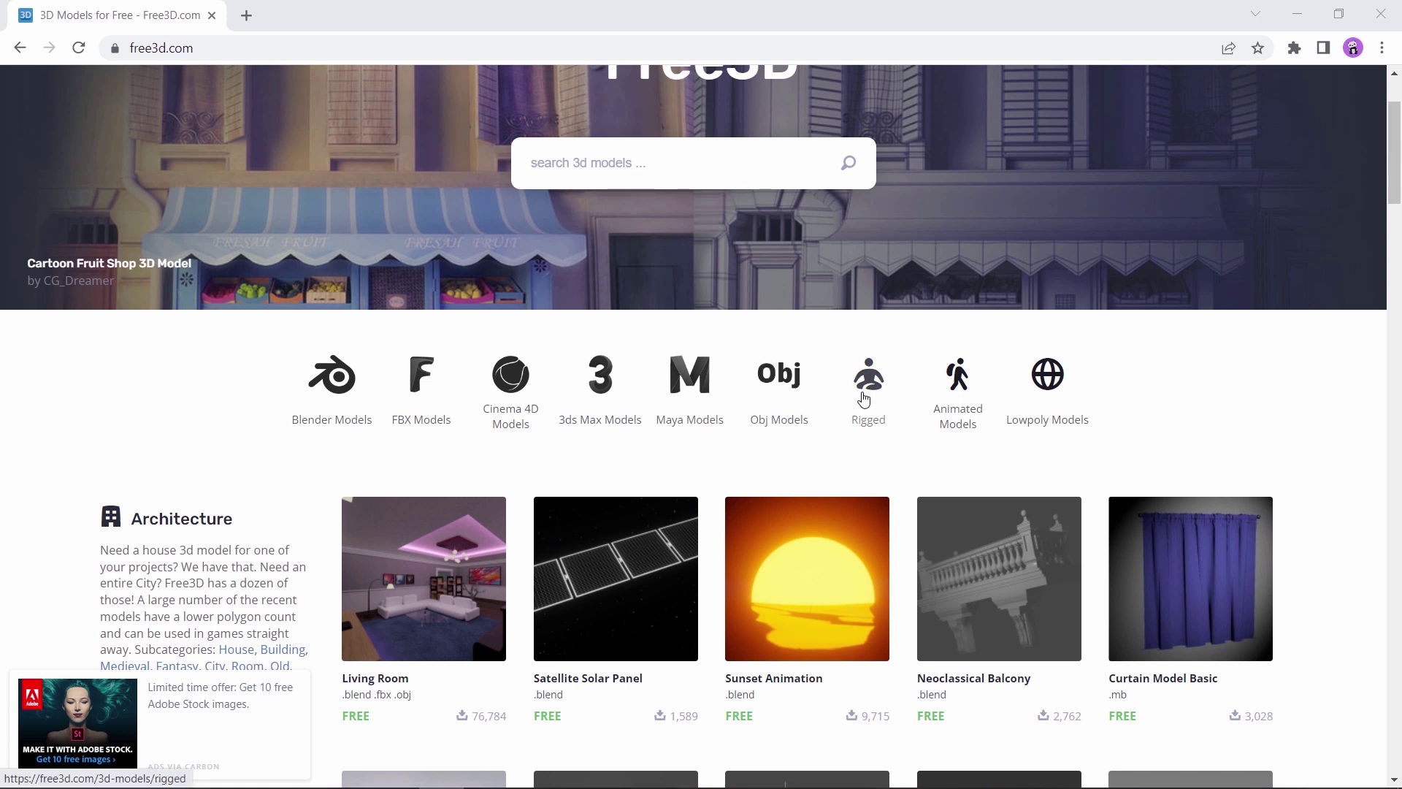
pyautogui.click(346, 395)
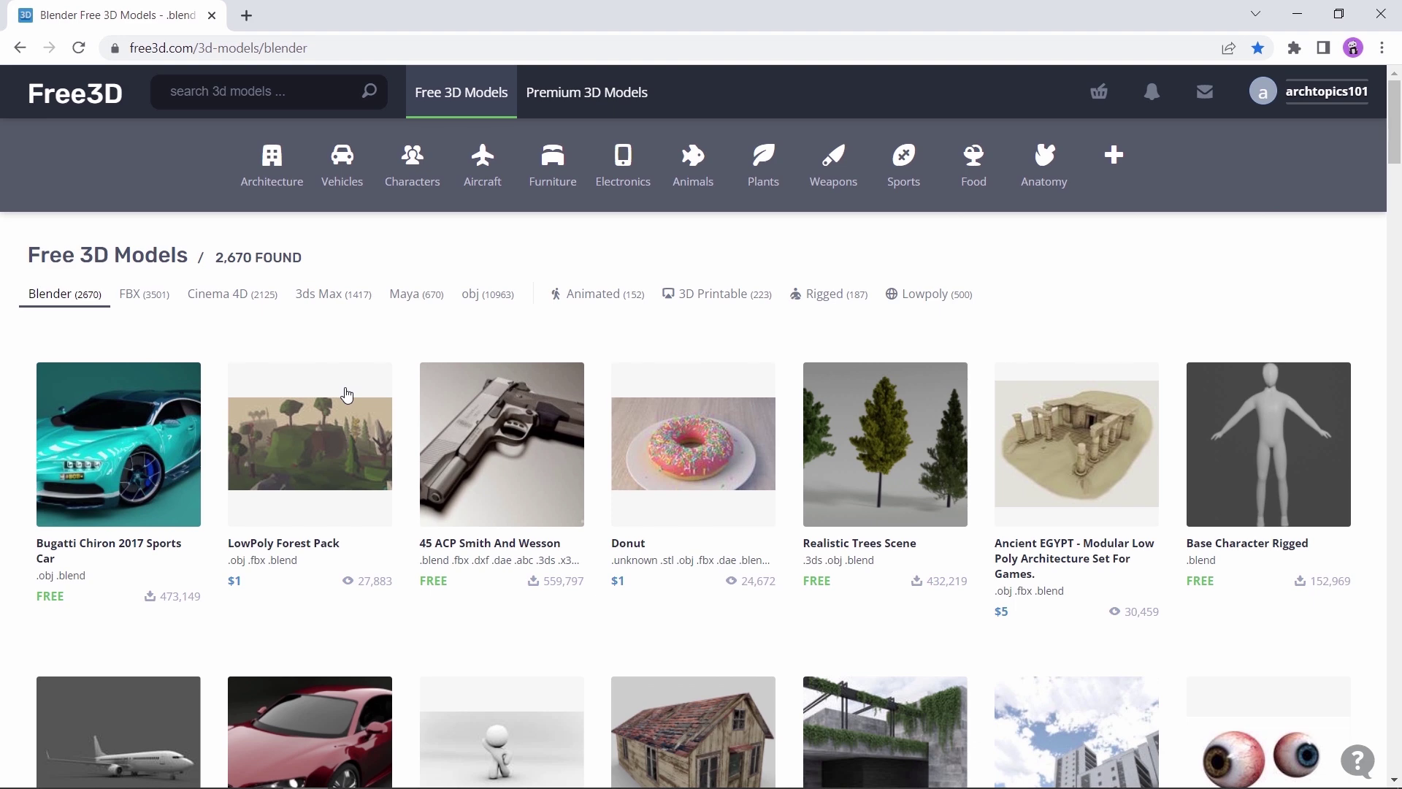
pyautogui.scroll(-4, 346, 395)
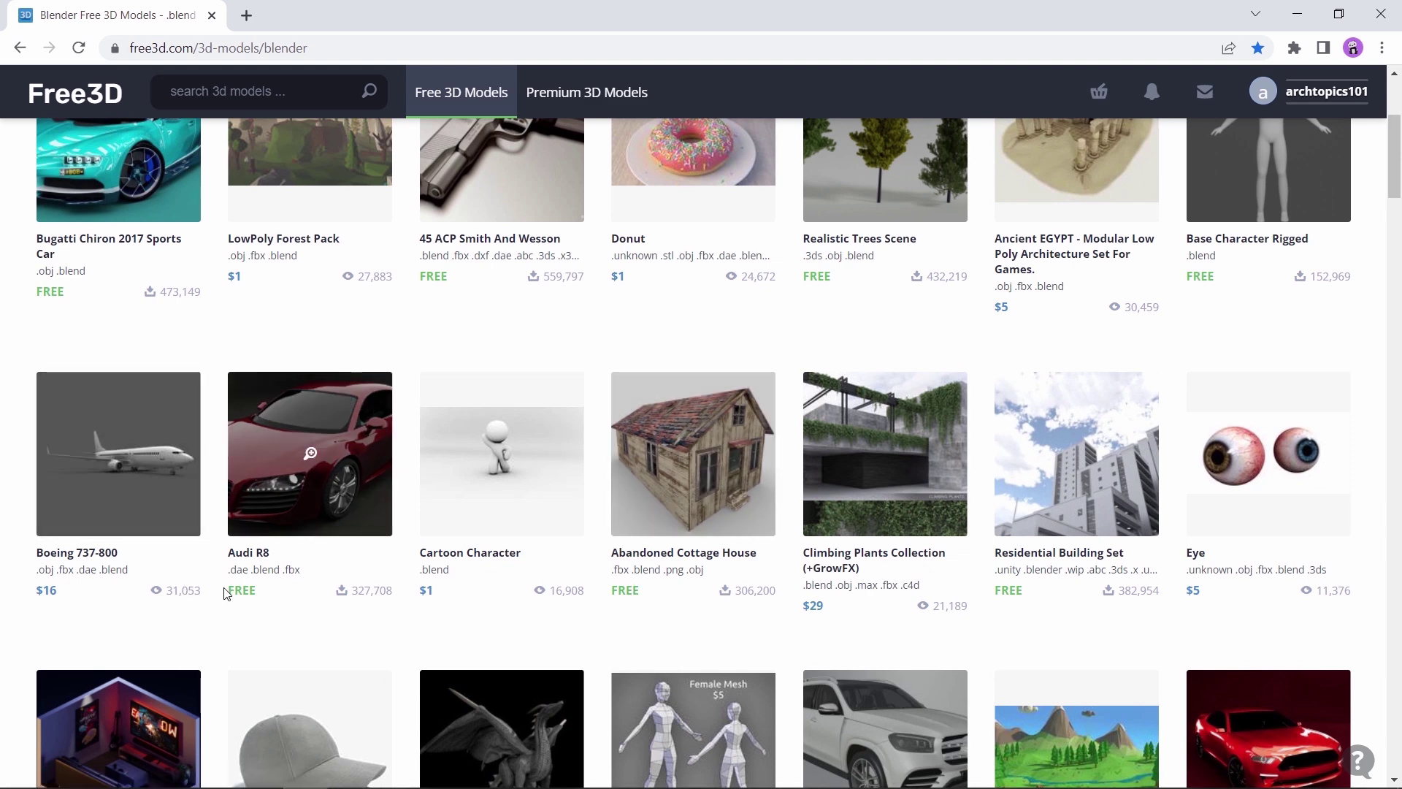
pyautogui.scroll(2, 886, 292)
pyautogui.click(888, 296)
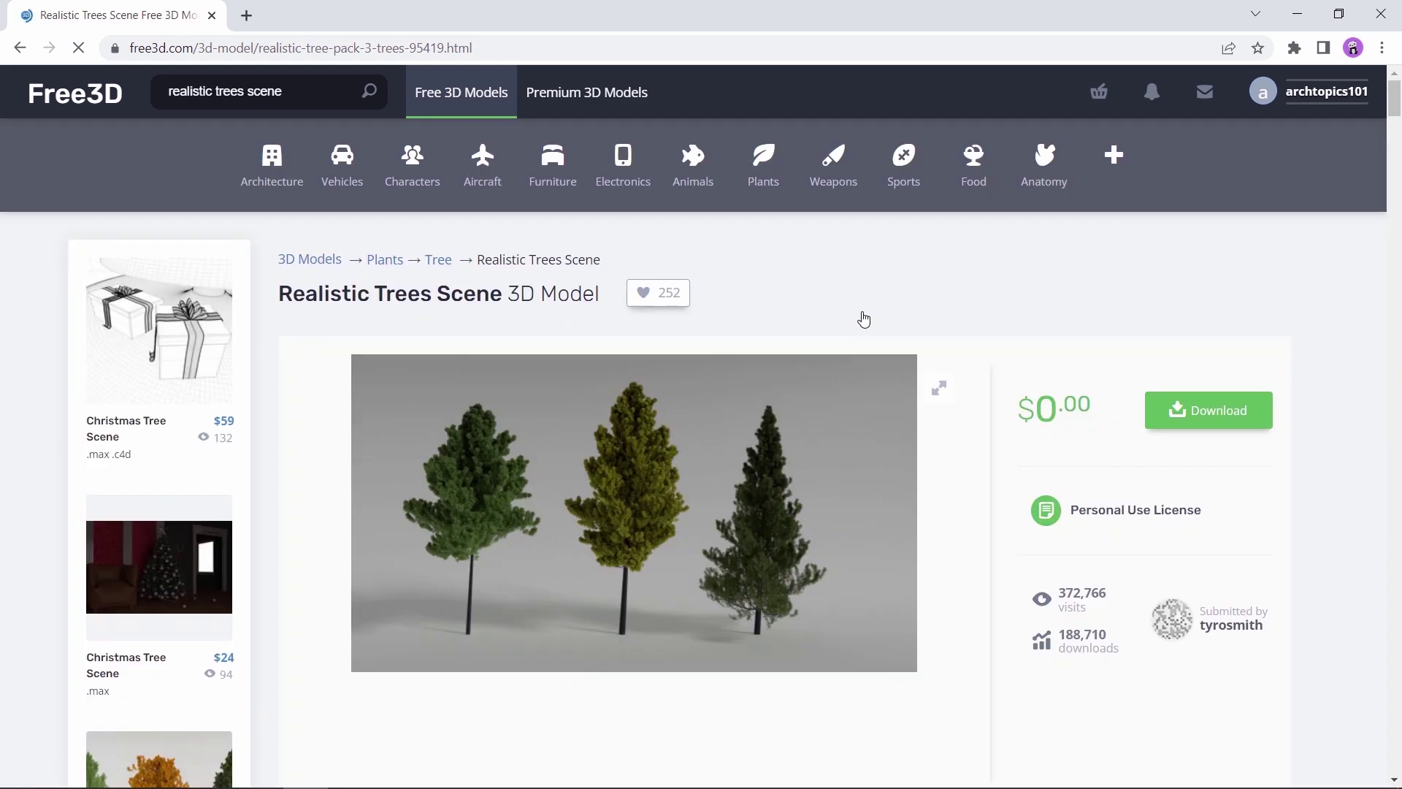
# Step: Examine the Realistic Trees Scene's specifications, file formats and usage description
pyautogui.scroll(-5, 864, 319)
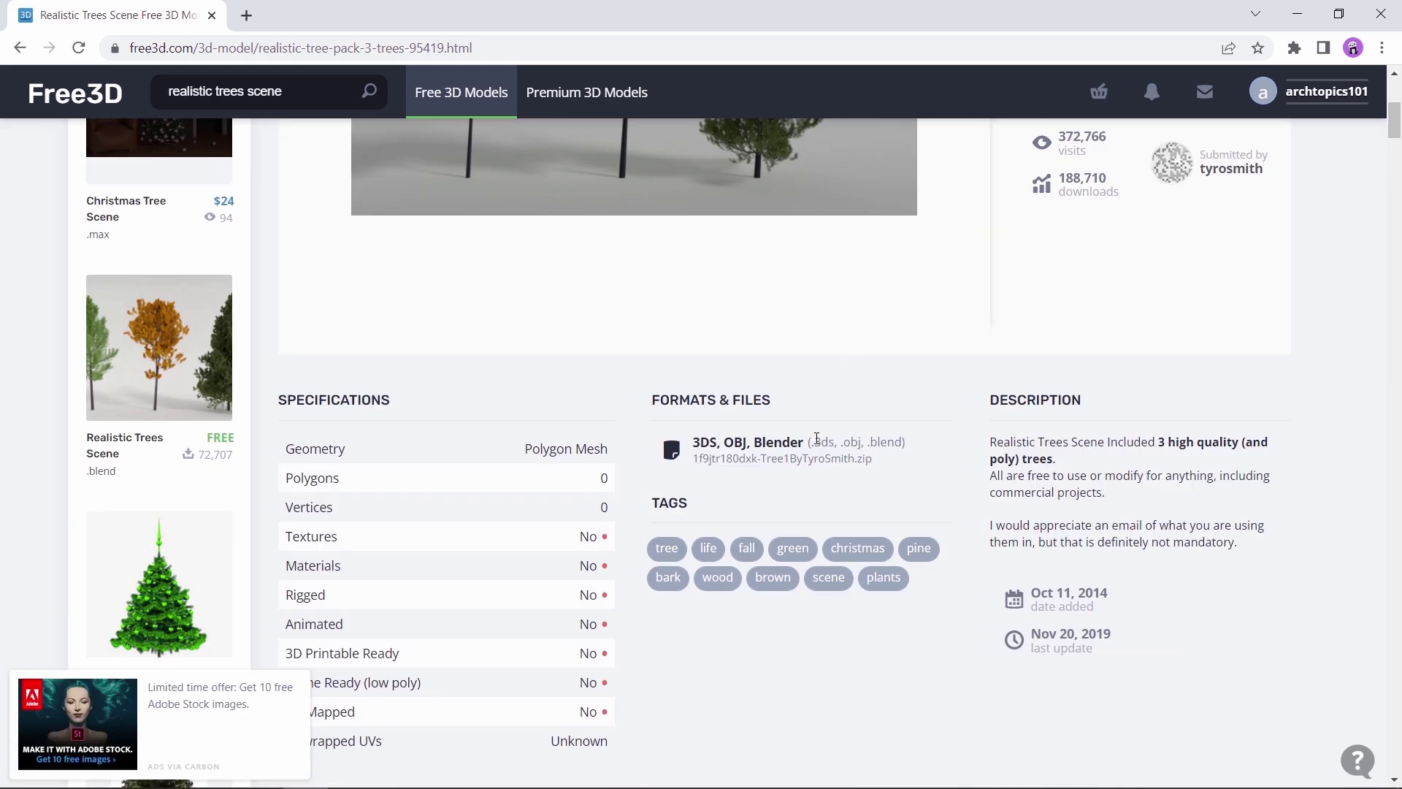
pyautogui.scroll(-4, 932, 471)
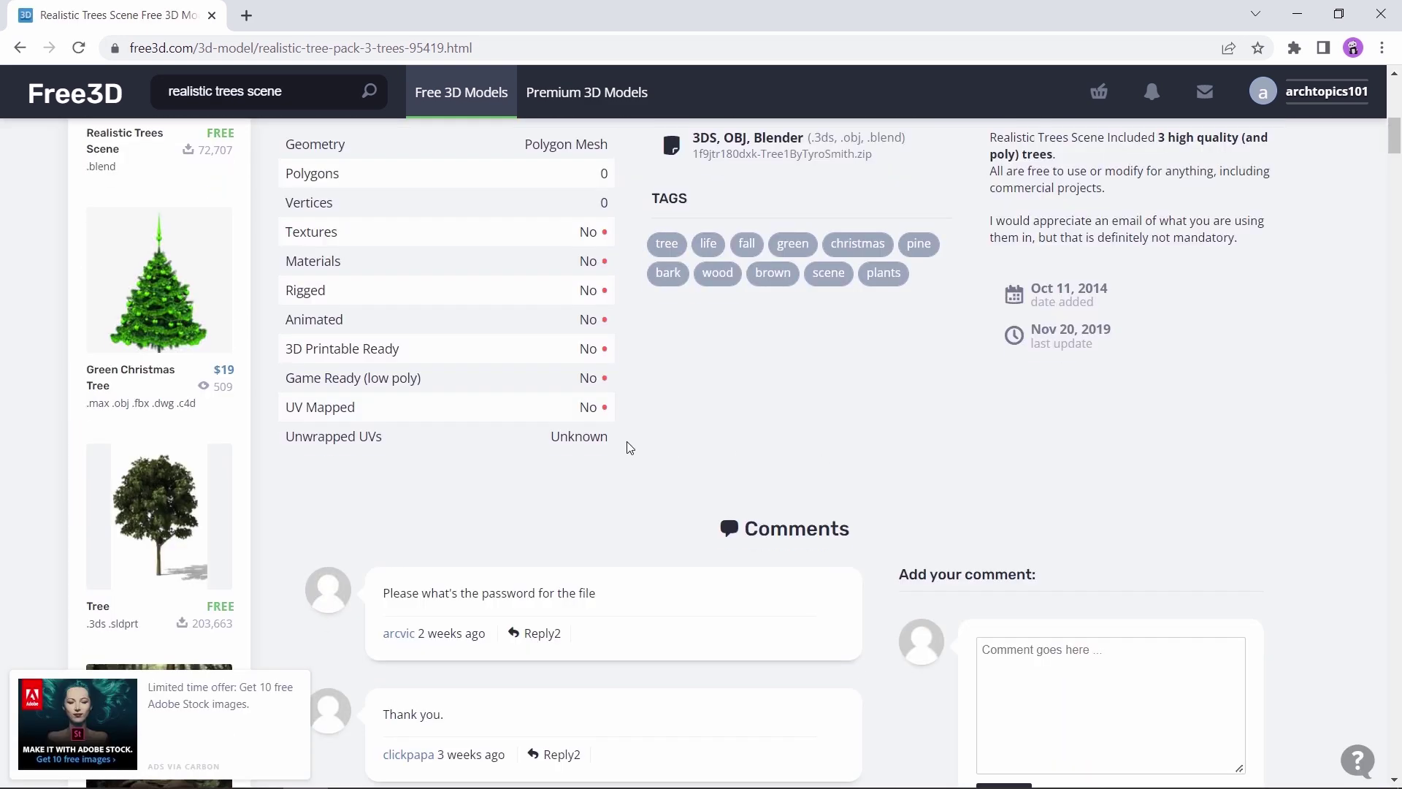
pyautogui.scroll(2, 632, 475)
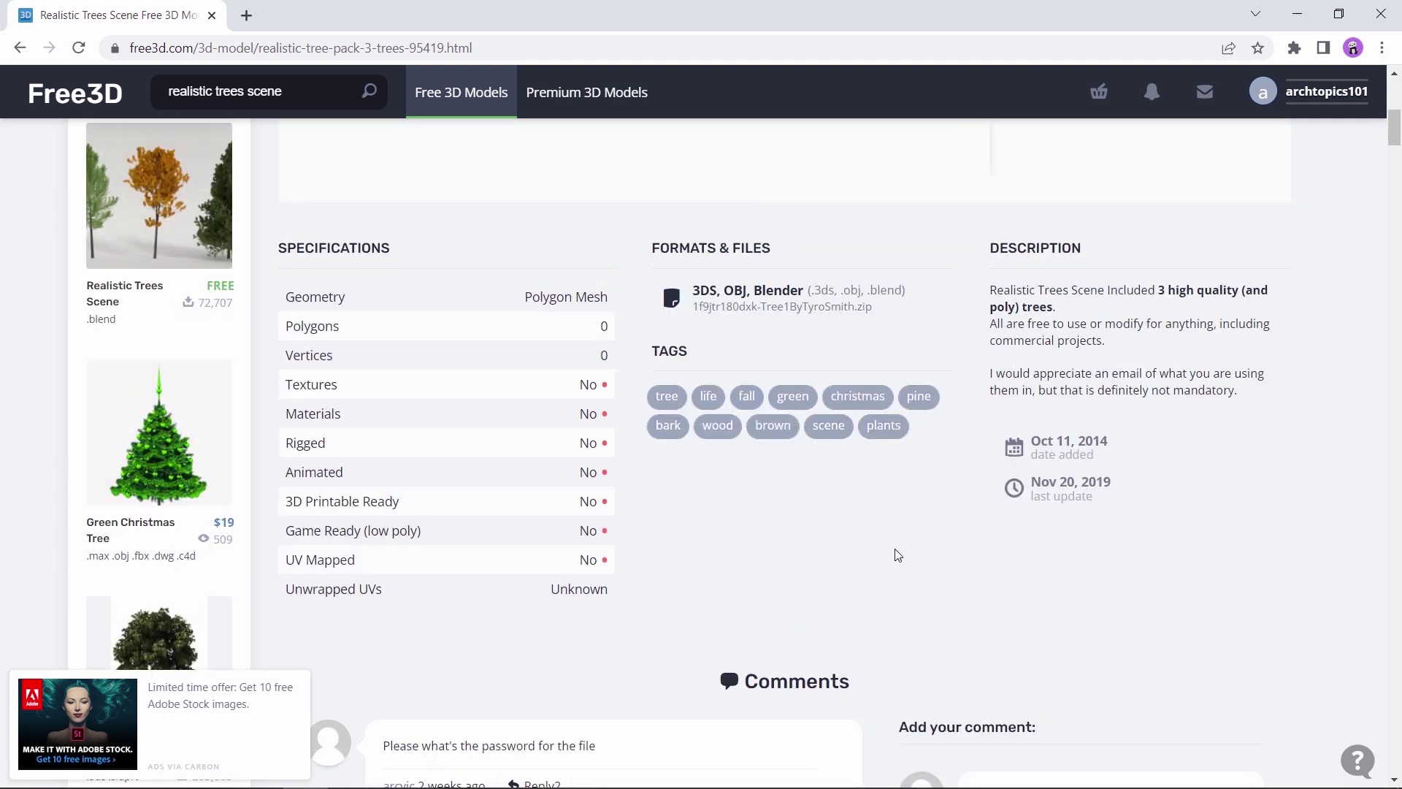
pyautogui.moveTo(992, 291); pyautogui.dragTo(1271, 395)
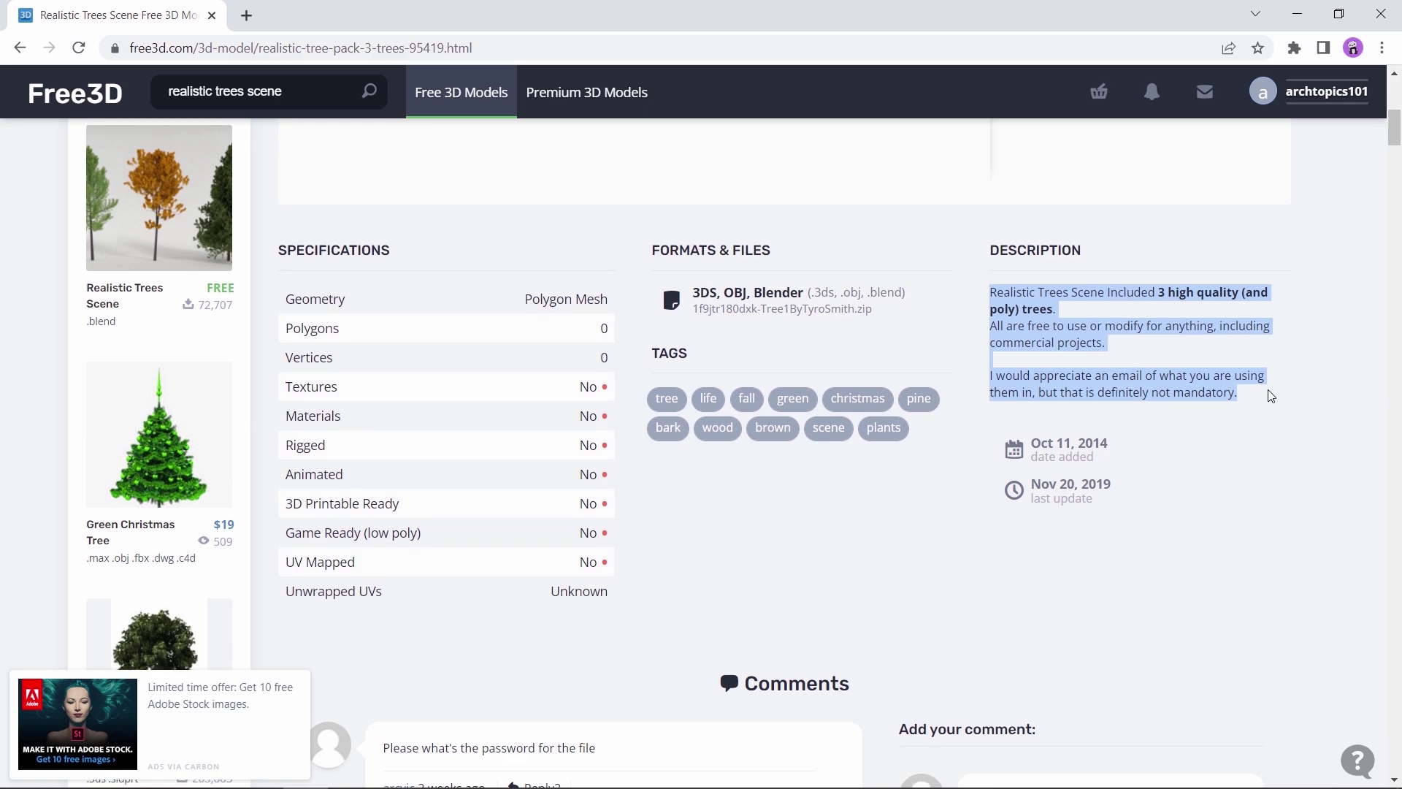
pyautogui.scroll(6, 1268, 375)
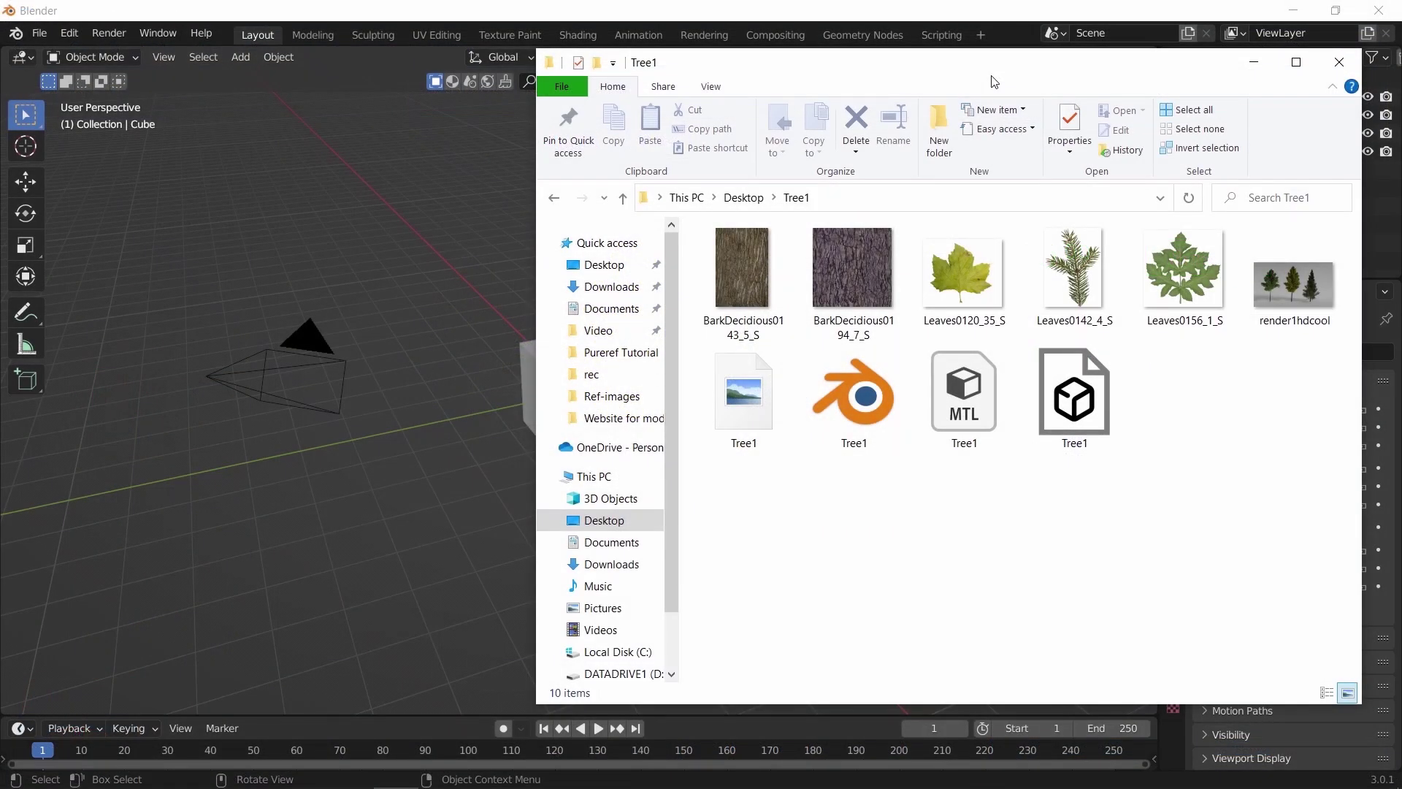
# Step: Switch to Blender, open Tree1.blend from the Desktop's Tree1 folder and show the trees in Material Preview shading
pyautogui.moveTo(849, 406); pyautogui.dragTo(392, 514)
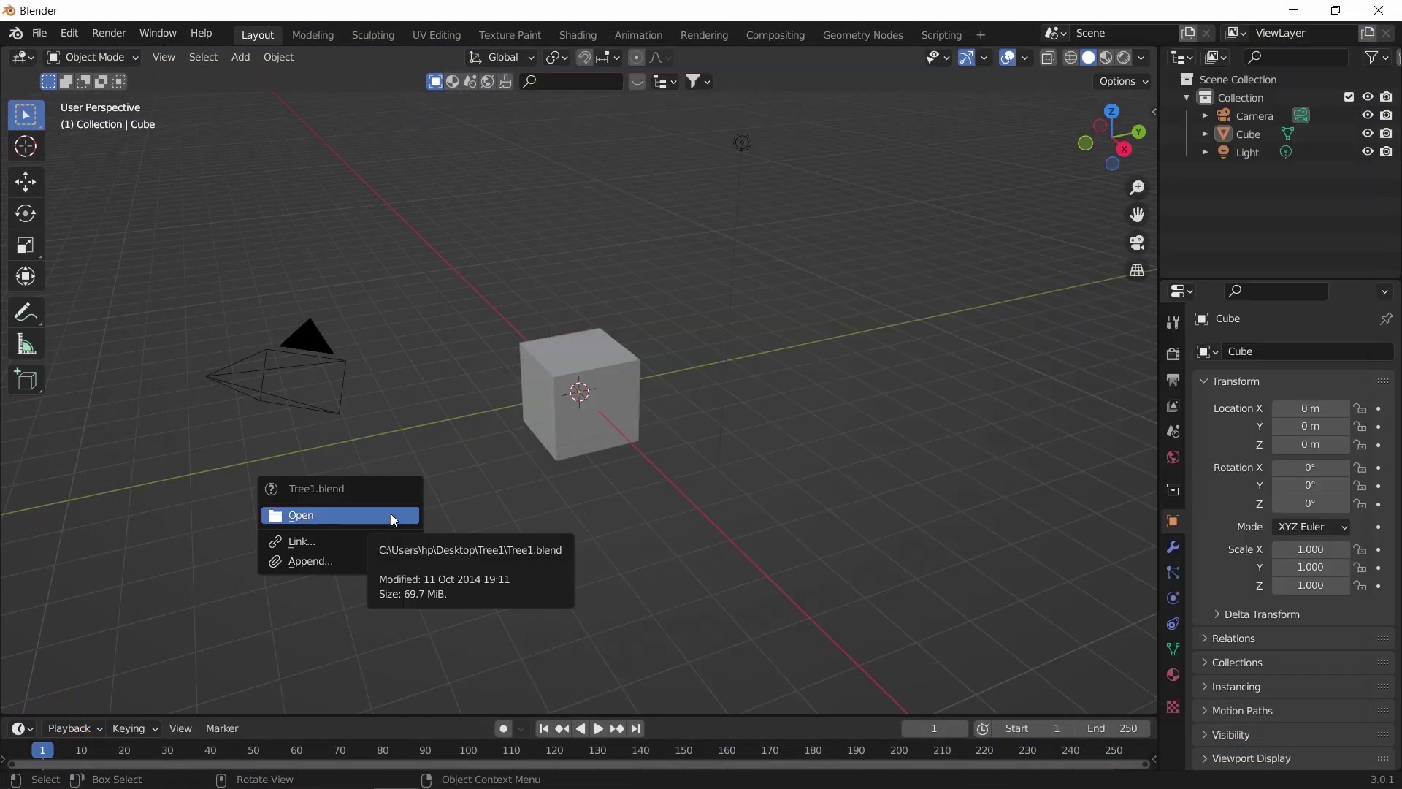
pyautogui.click(391, 515)
pyautogui.click(720, 430)
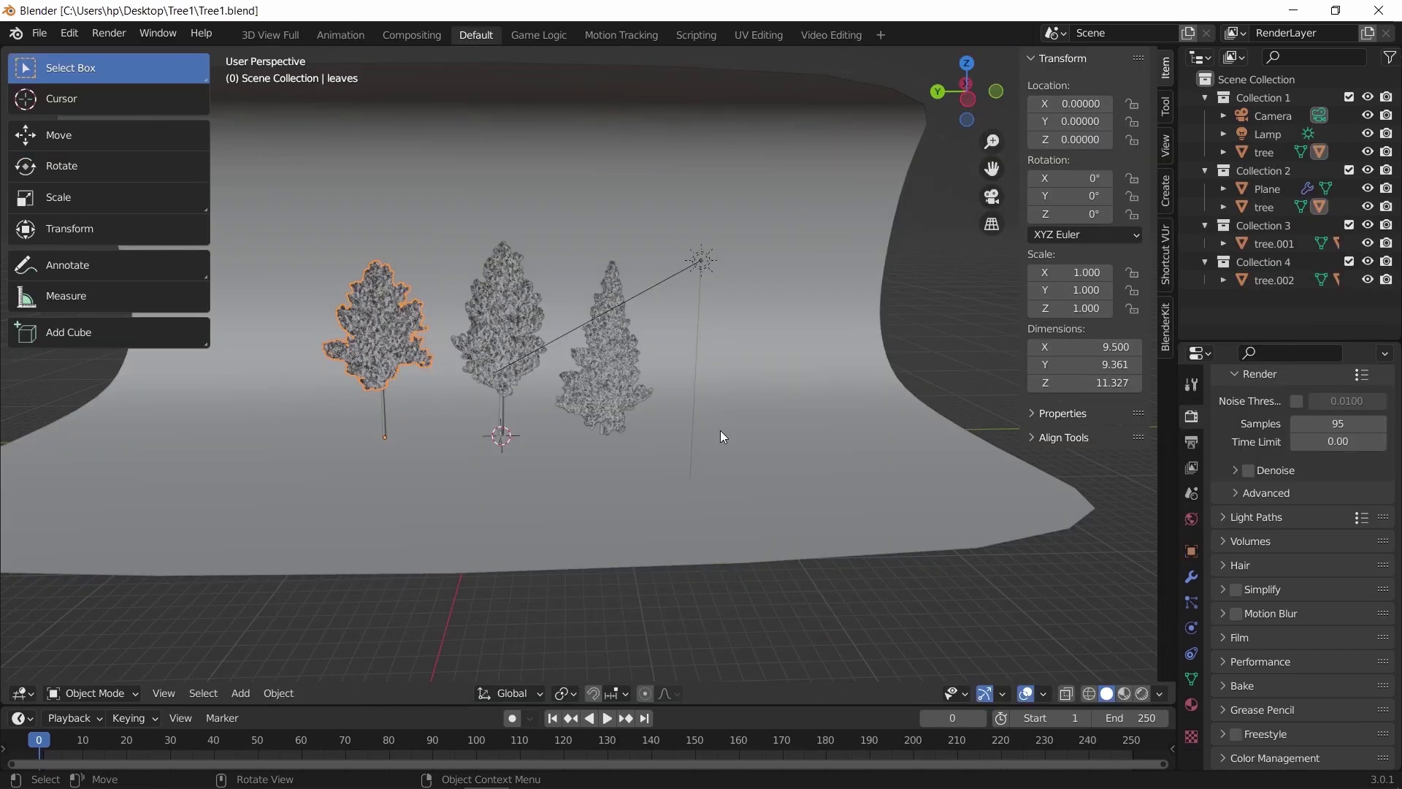
pyautogui.moveTo(729, 423); pyautogui.dragTo(664, 444)
pyautogui.scroll(2, 663, 444)
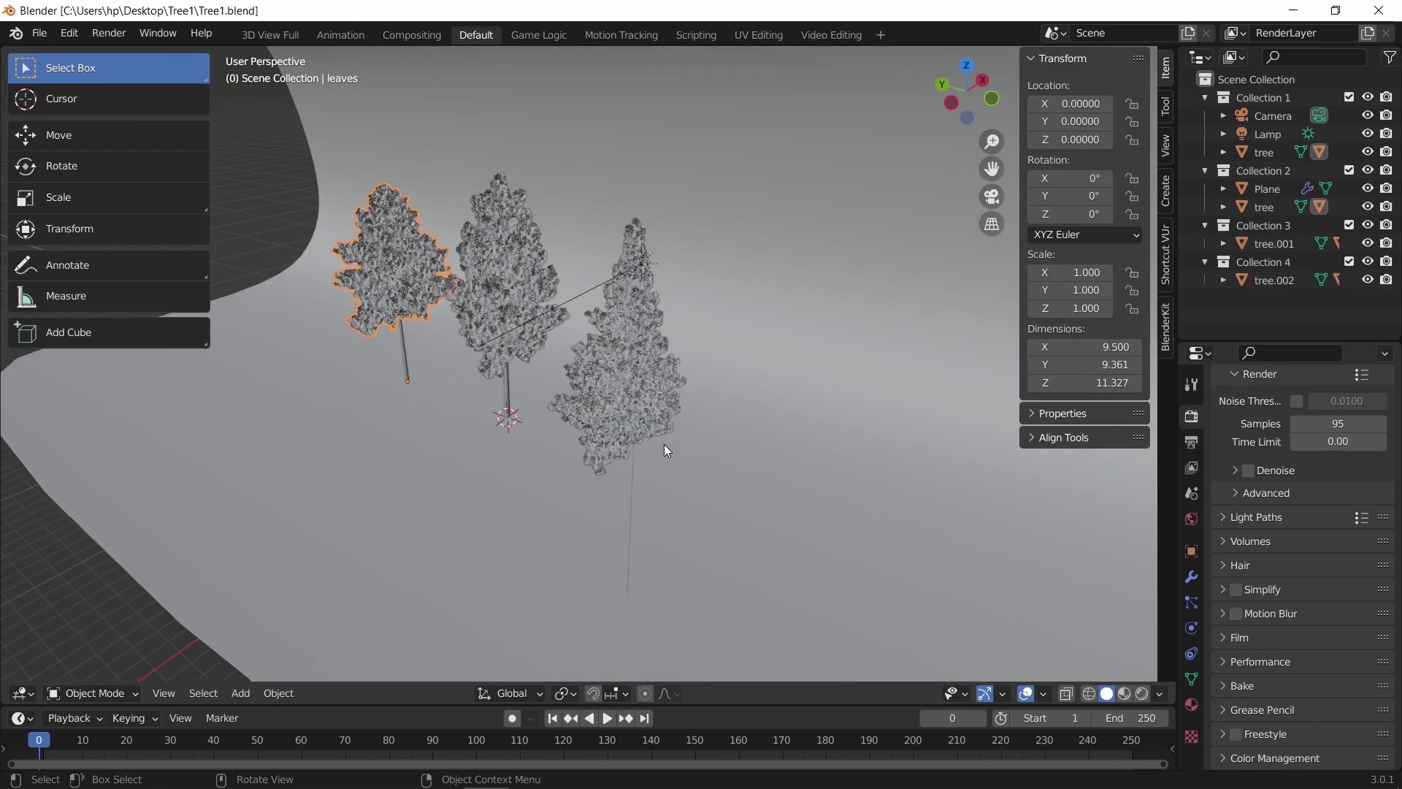
pyautogui.press('z')
pyautogui.click(686, 535)
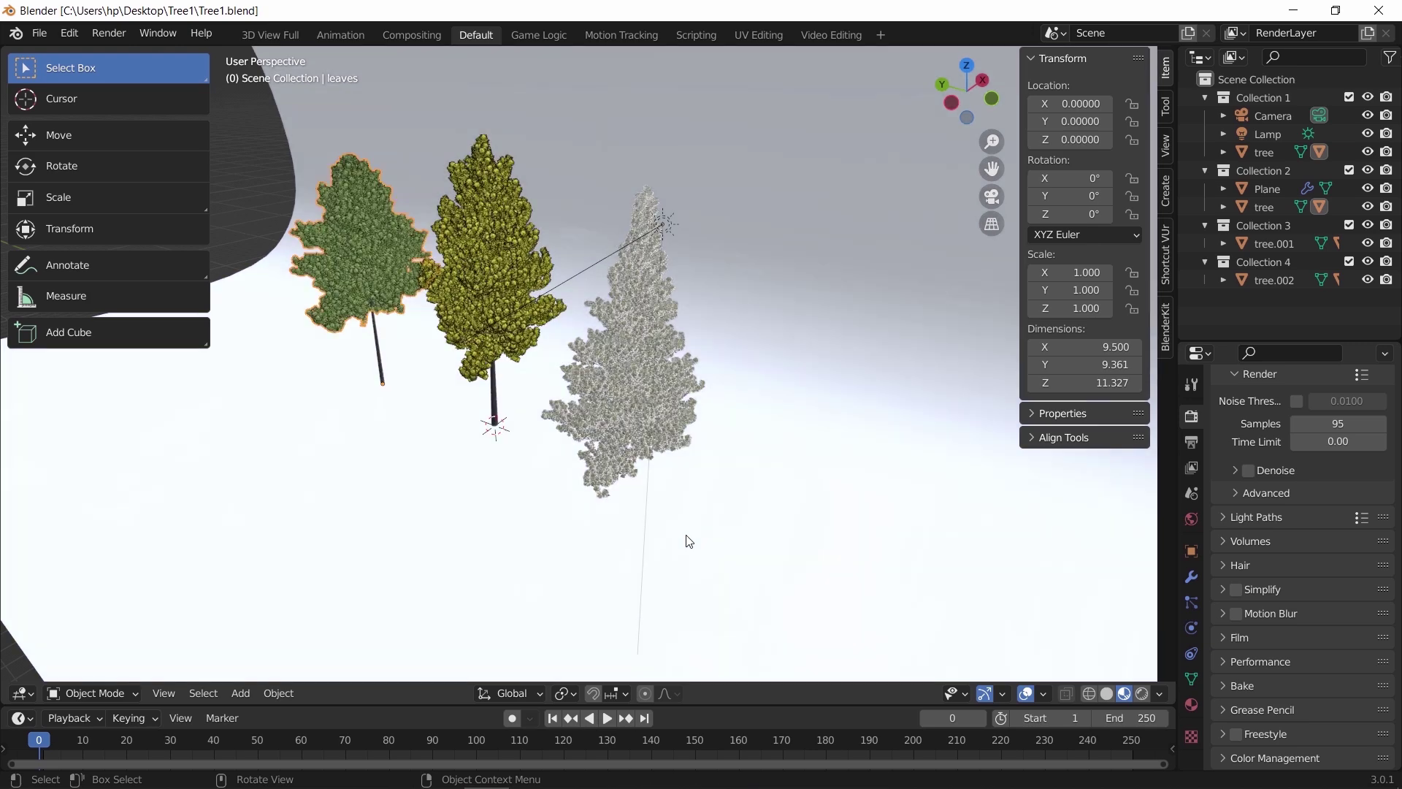
# Step: Add a general Layout workspace to the tree file and keep the trees in Material Preview shading
pyautogui.click(876, 35)
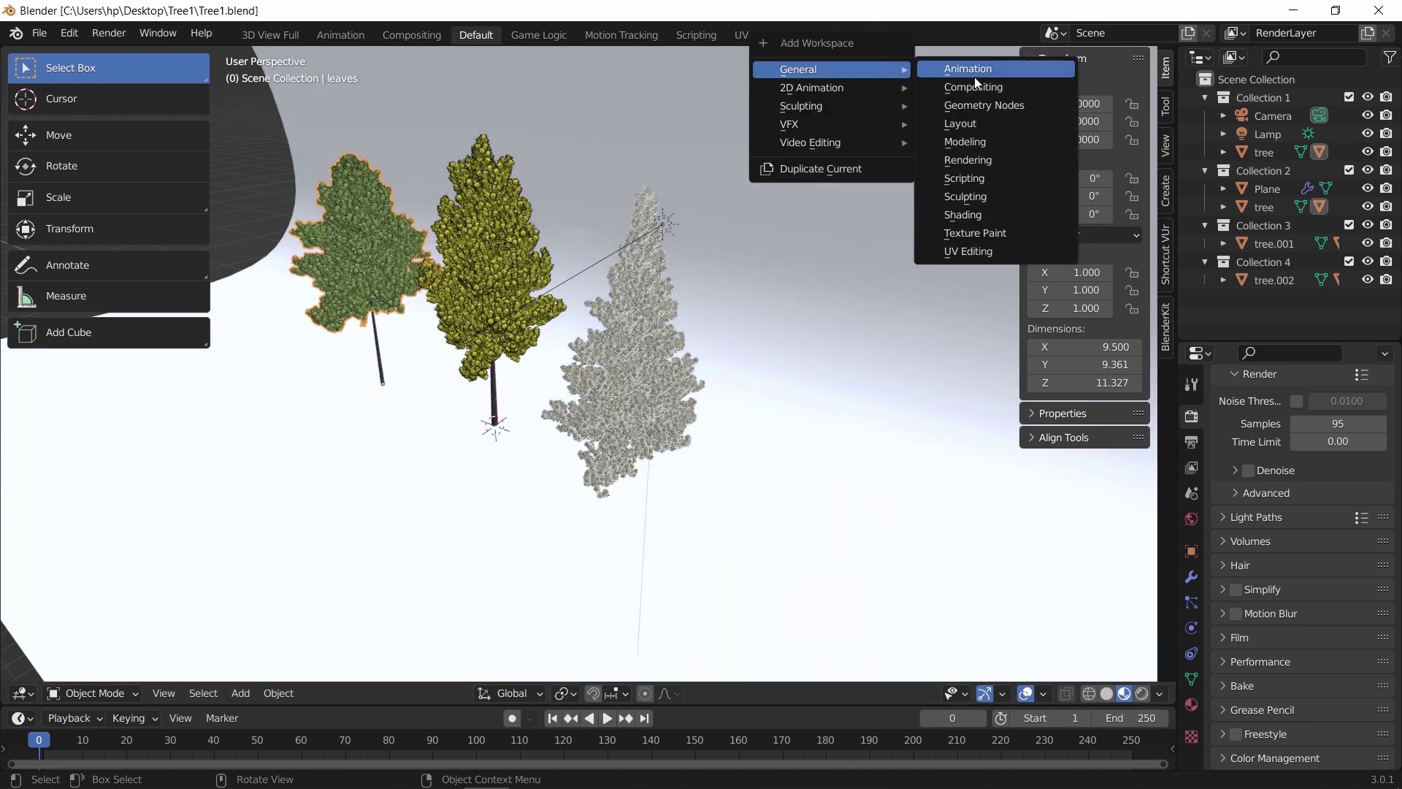
pyautogui.click(1045, 125)
pyautogui.press('z')
pyautogui.click(770, 400)
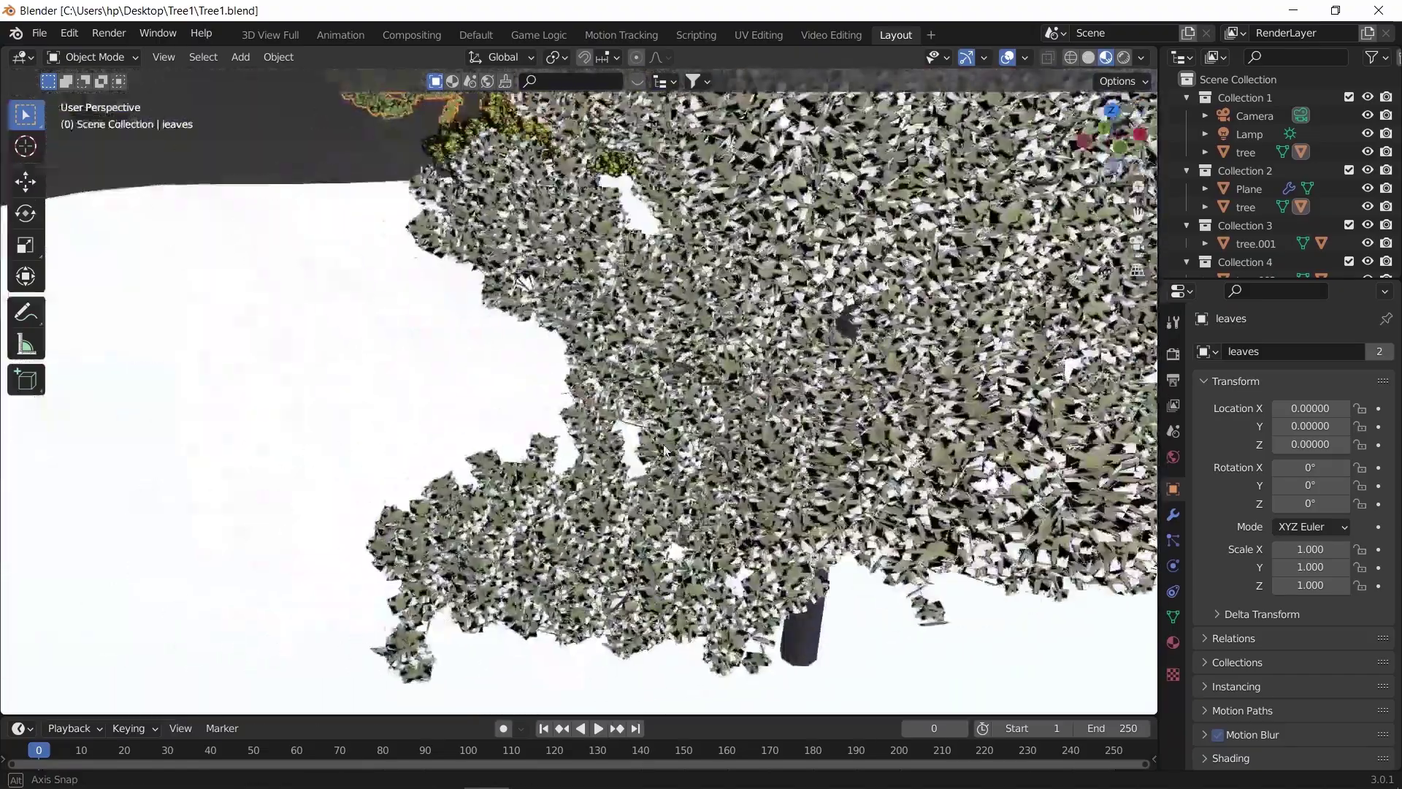
# Step: Select the leaves of the middle yellow tree and set the render engine to Eevee
pyautogui.scroll(5, 579, 341)
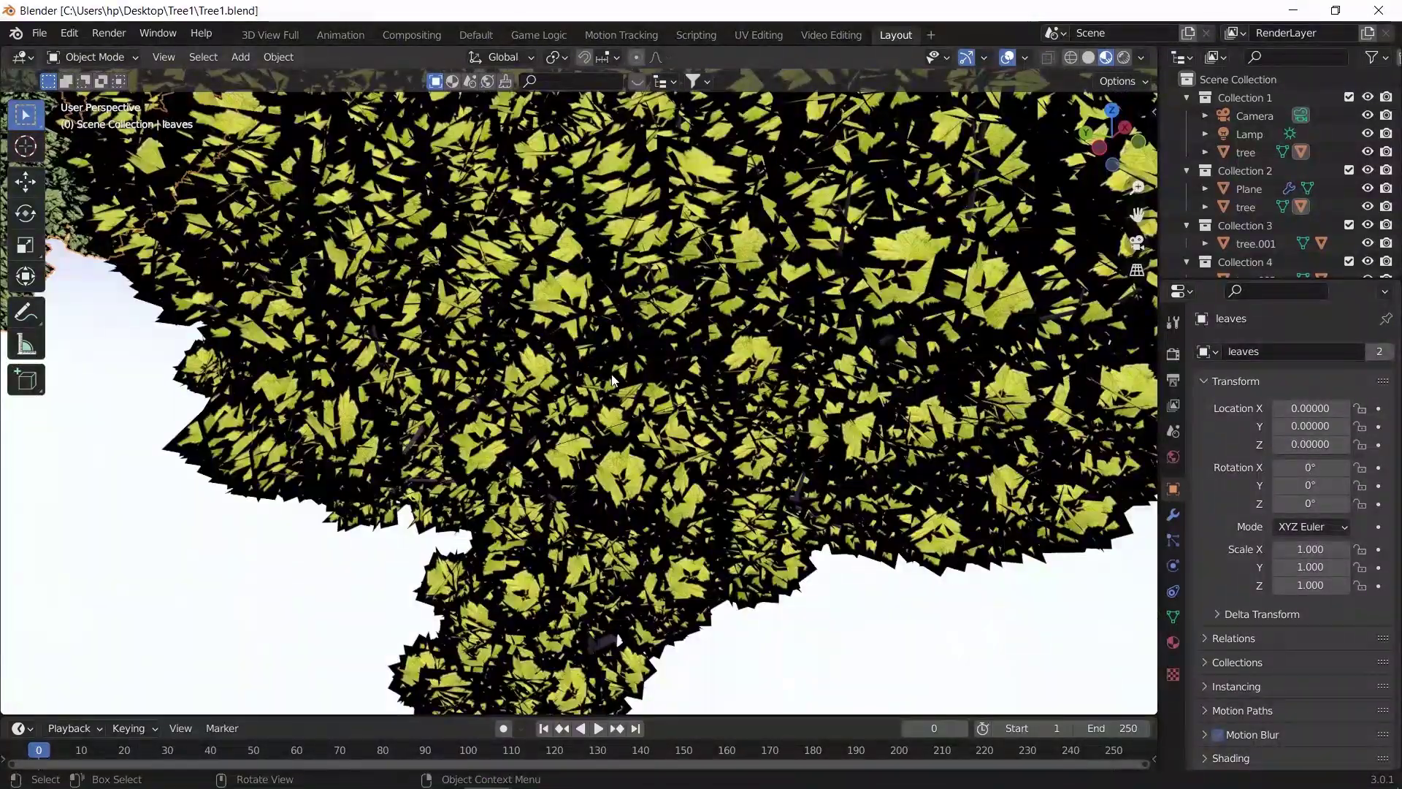
pyautogui.scroll(-5, 613, 380)
pyautogui.click(609, 300)
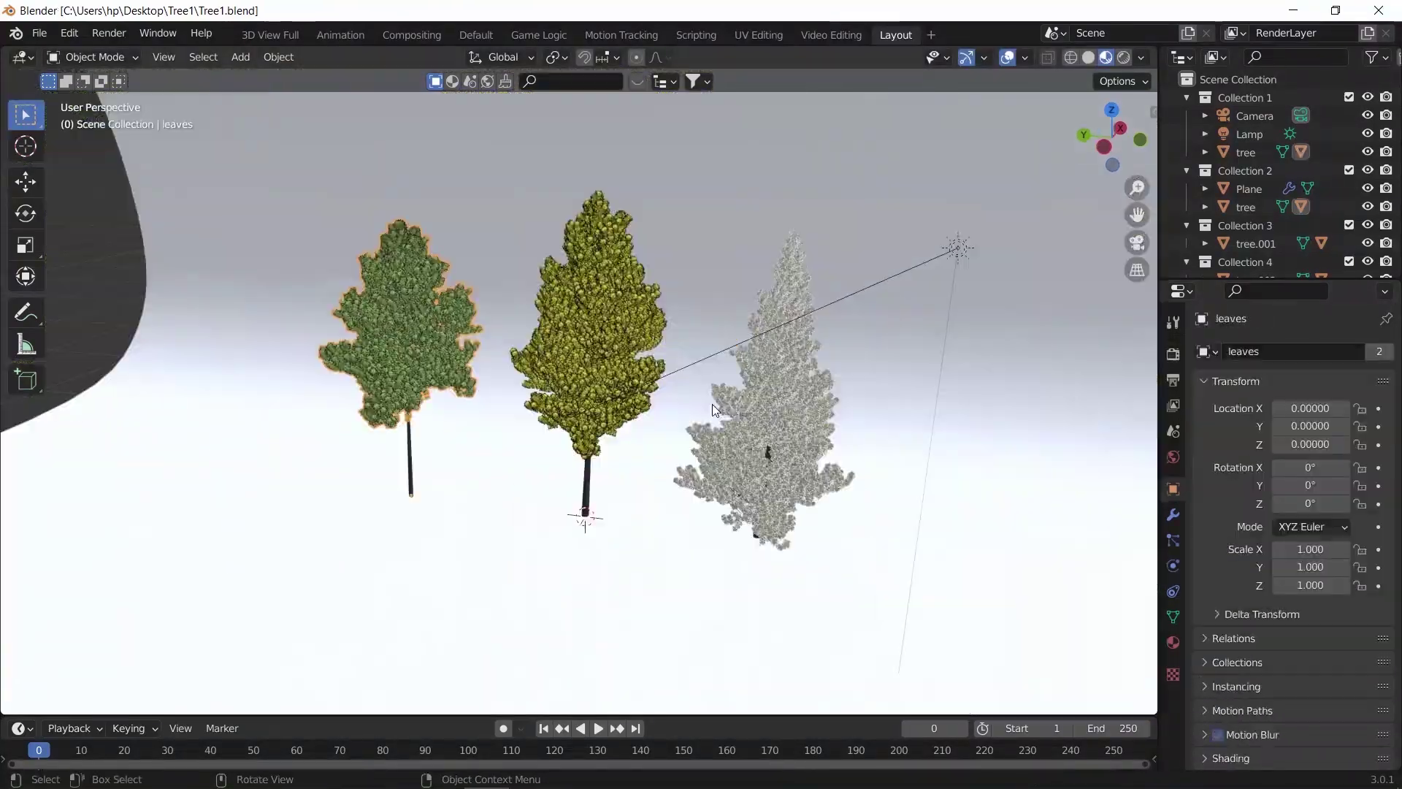
pyautogui.scroll(6, 706, 396)
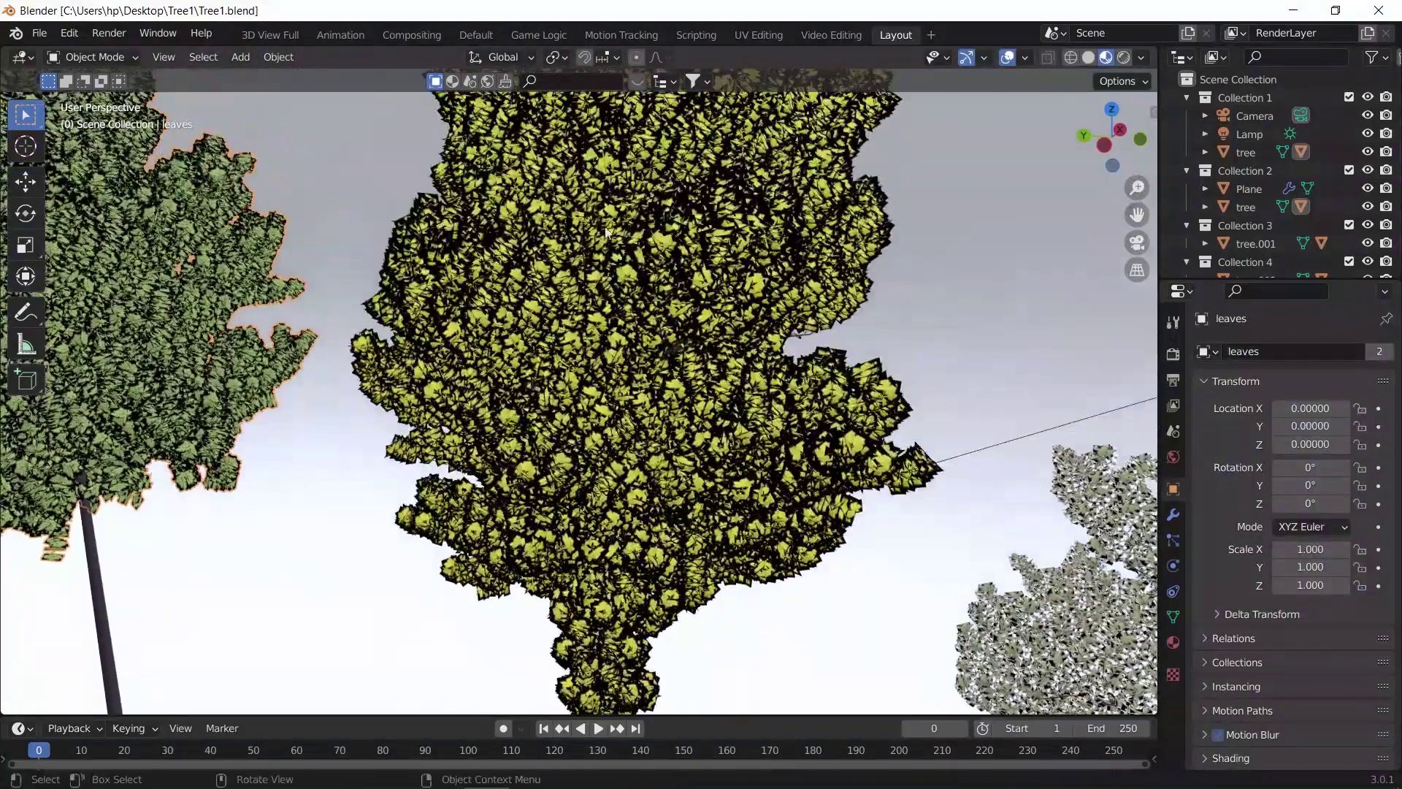
pyautogui.scroll(-3, 616, 257)
pyautogui.click(617, 263)
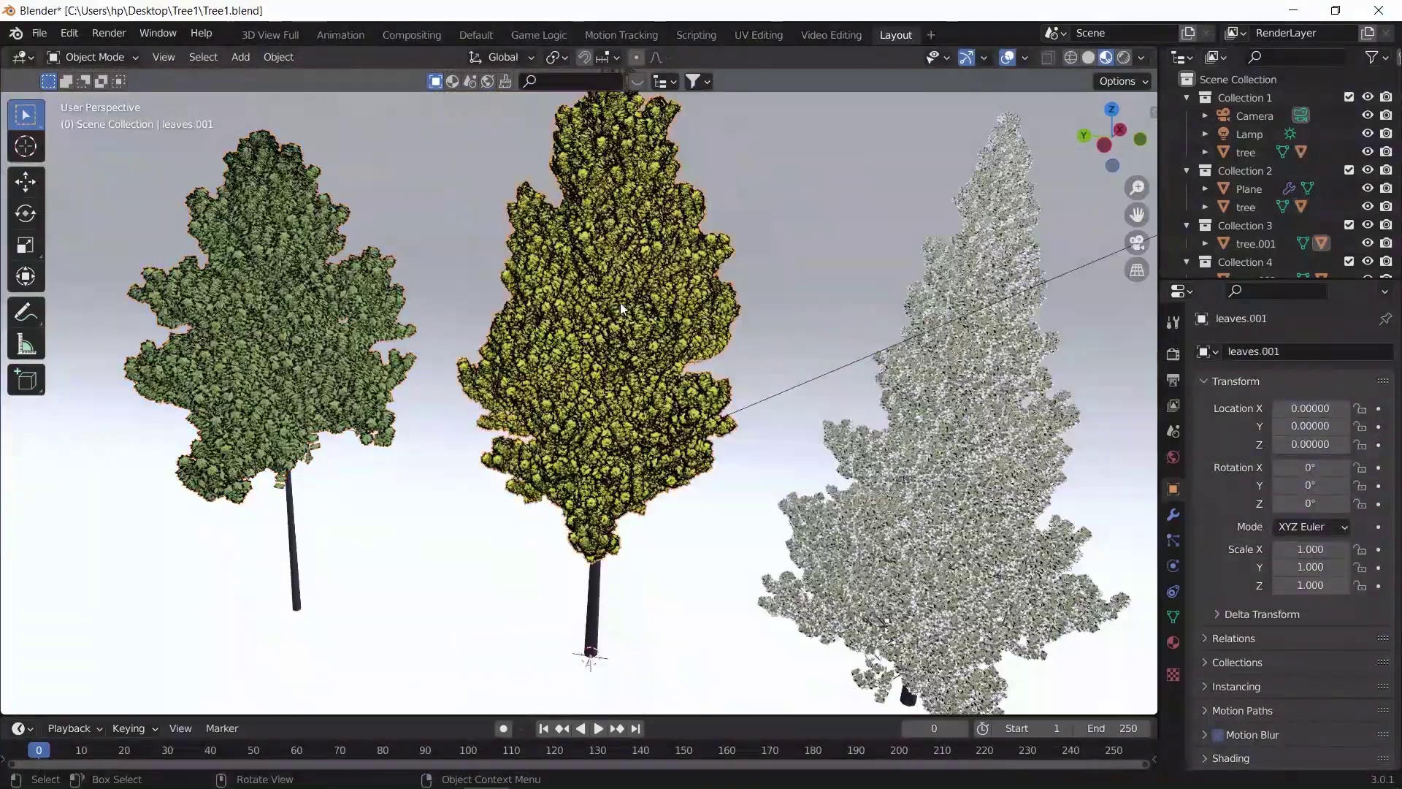
pyautogui.click(1173, 356)
pyautogui.click(1326, 352)
pyautogui.click(1315, 394)
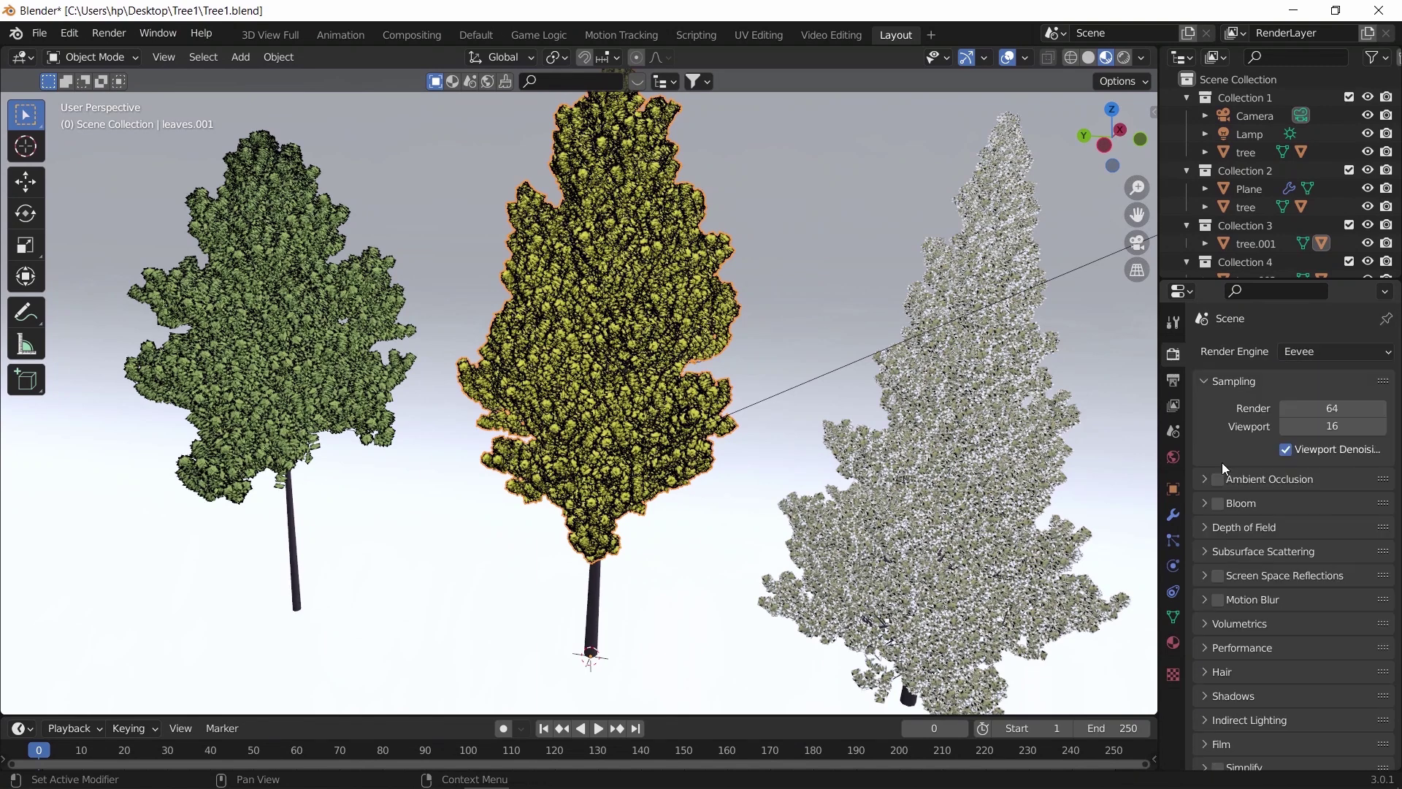
# Step: Set the yellow leaf material's blend mode to Alpha Hashed and return the render engine to Cycles
pyautogui.click(1173, 642)
pyautogui.scroll(-5, 1257, 613)
pyautogui.click(1296, 577)
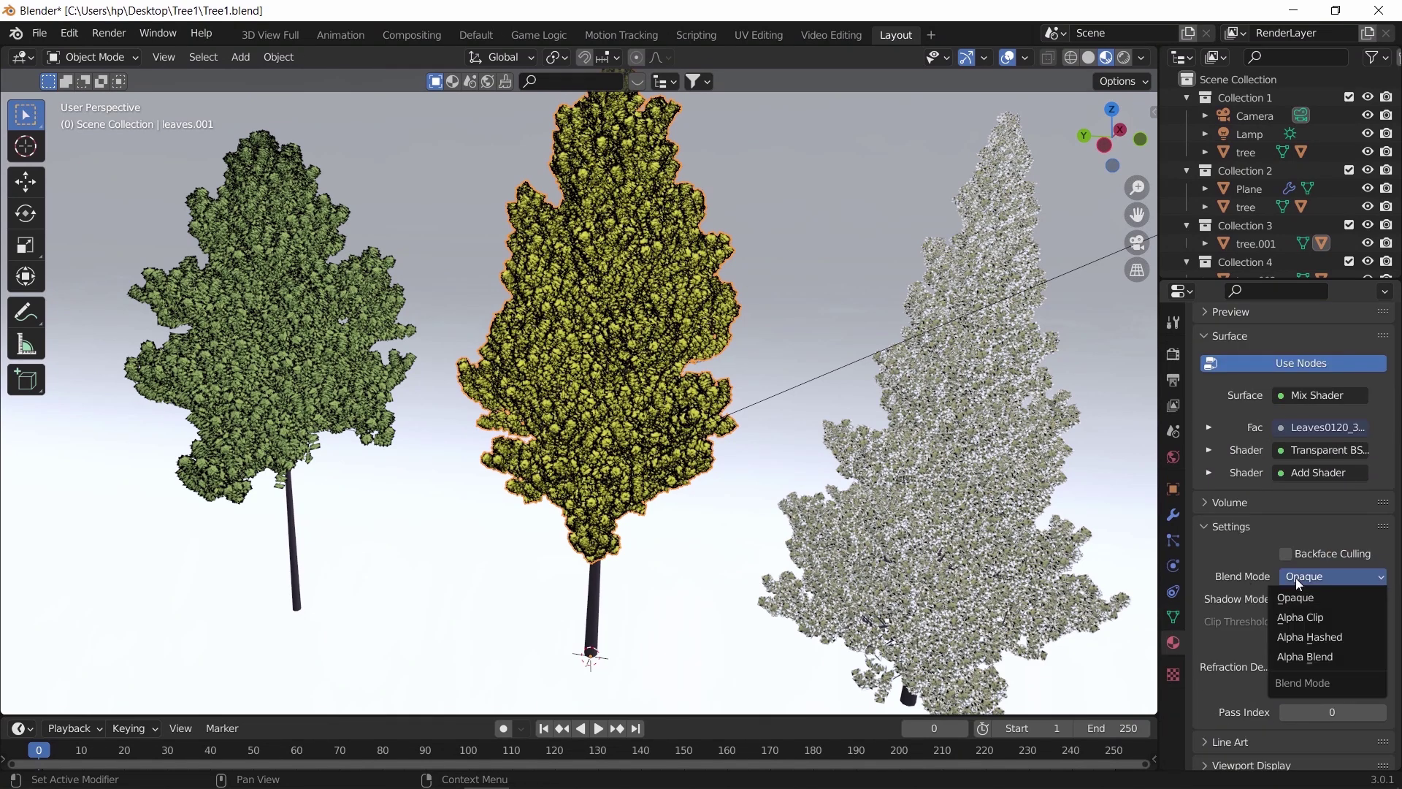
pyautogui.click(1307, 629)
pyautogui.click(1173, 354)
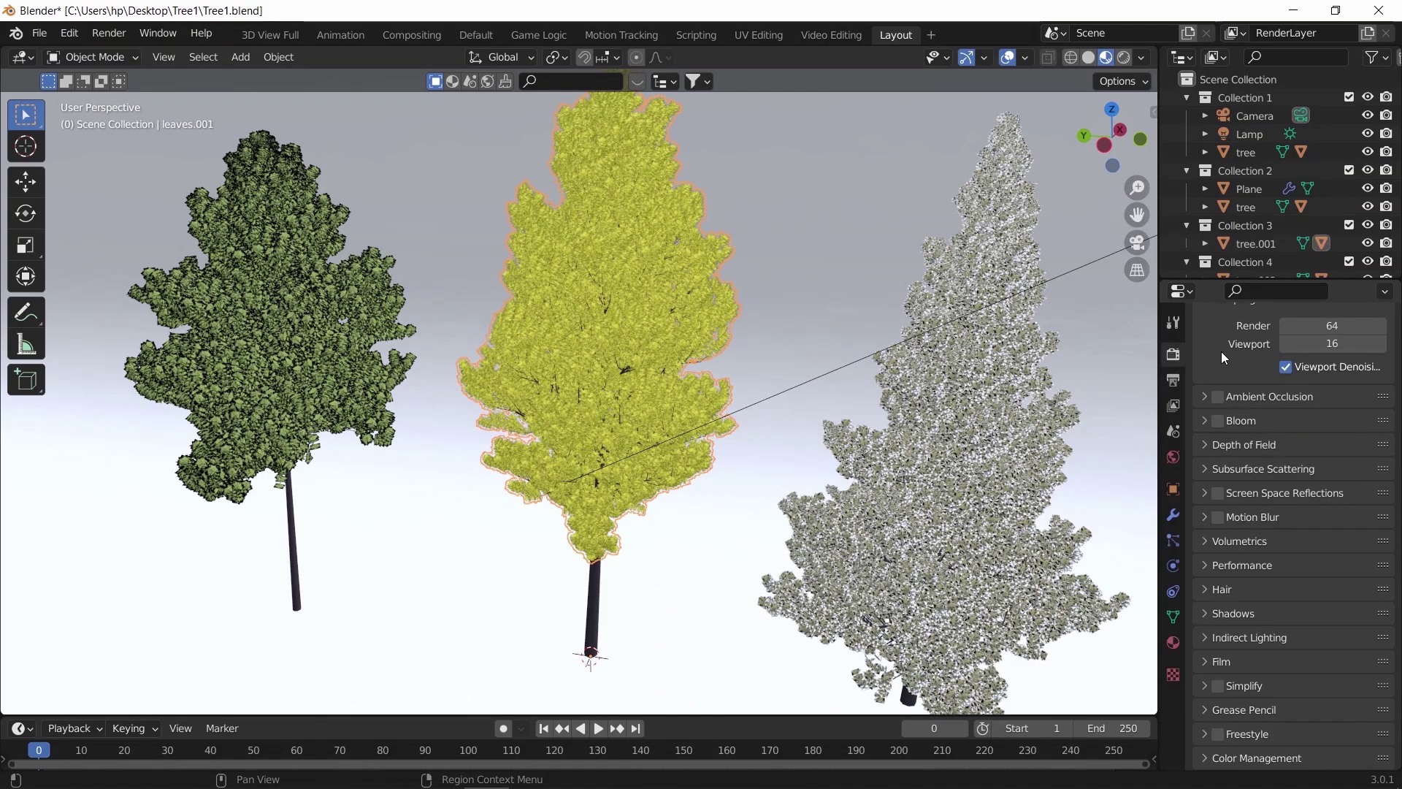
pyautogui.scroll(2, 1241, 352)
pyautogui.click(1315, 352)
pyautogui.click(1308, 417)
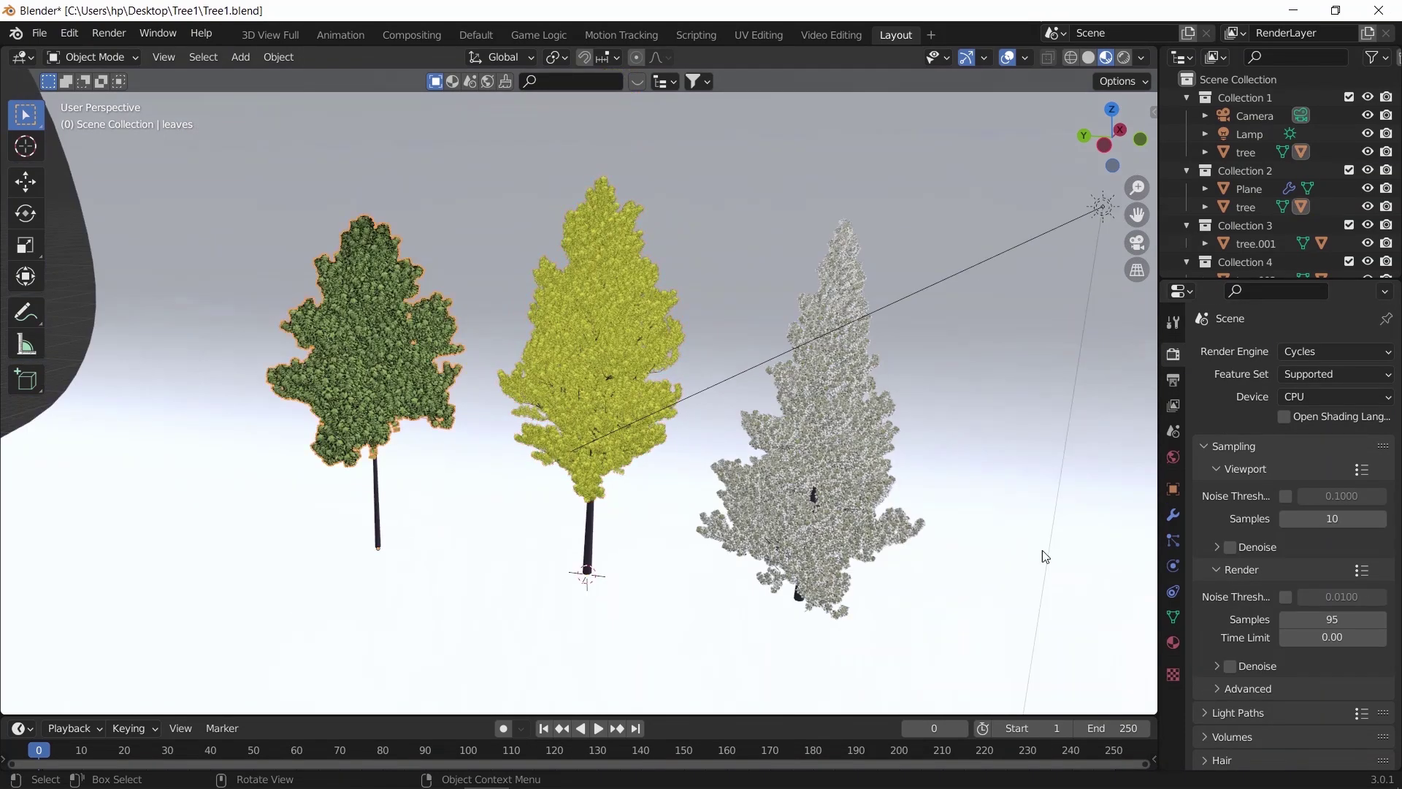
# Step: With Eevee as the render engine, set the blend mode of the green tree's Leaves.001 material to Alpha Hashed
pyautogui.click(1315, 352)
pyautogui.click(1308, 378)
pyautogui.click(1174, 642)
pyautogui.click(1308, 722)
pyautogui.click(1308, 703)
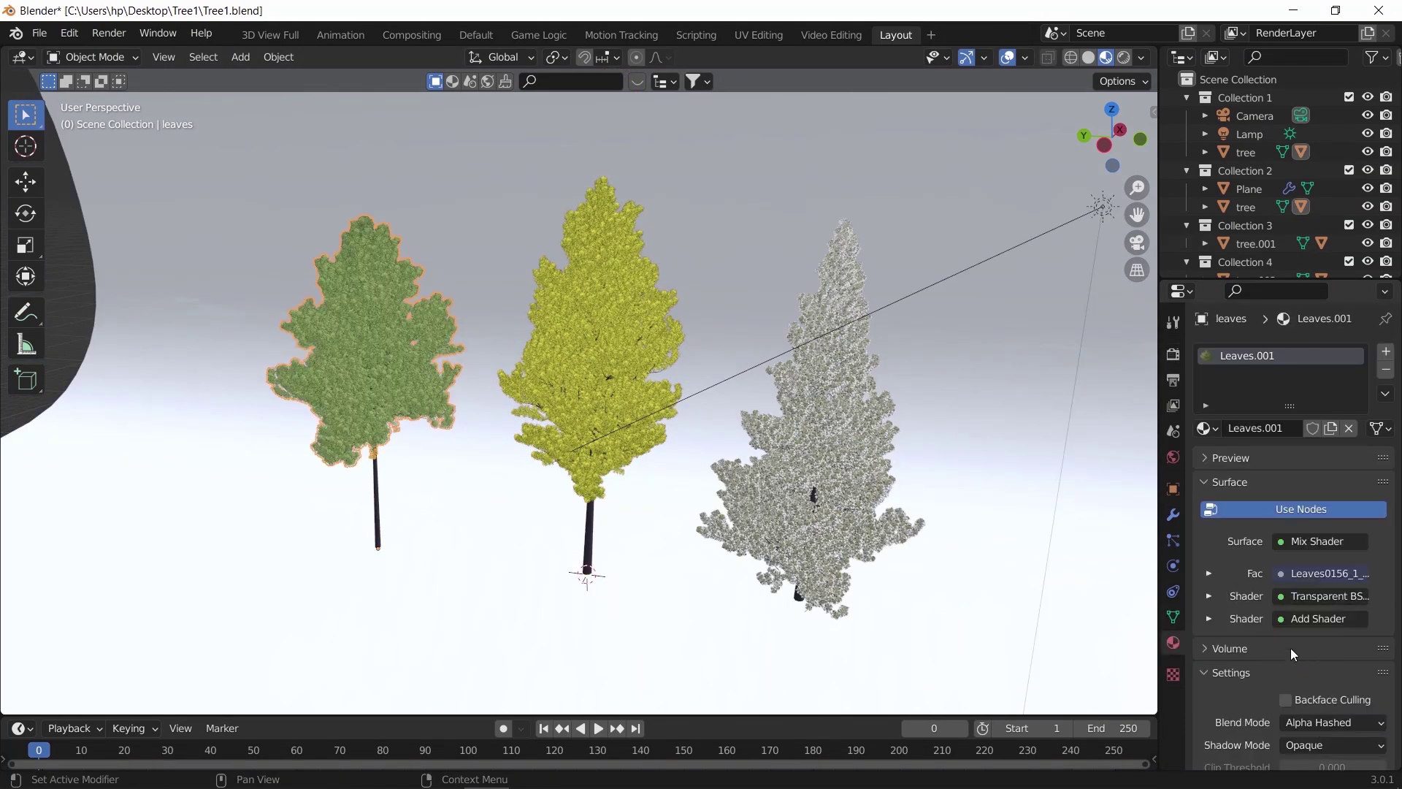
# Step: Switch the render engine back to Cycles and view all three trees together
pyautogui.click(1173, 354)
pyautogui.click(1315, 352)
pyautogui.click(1311, 412)
pyautogui.scroll(-2, 607, 488)
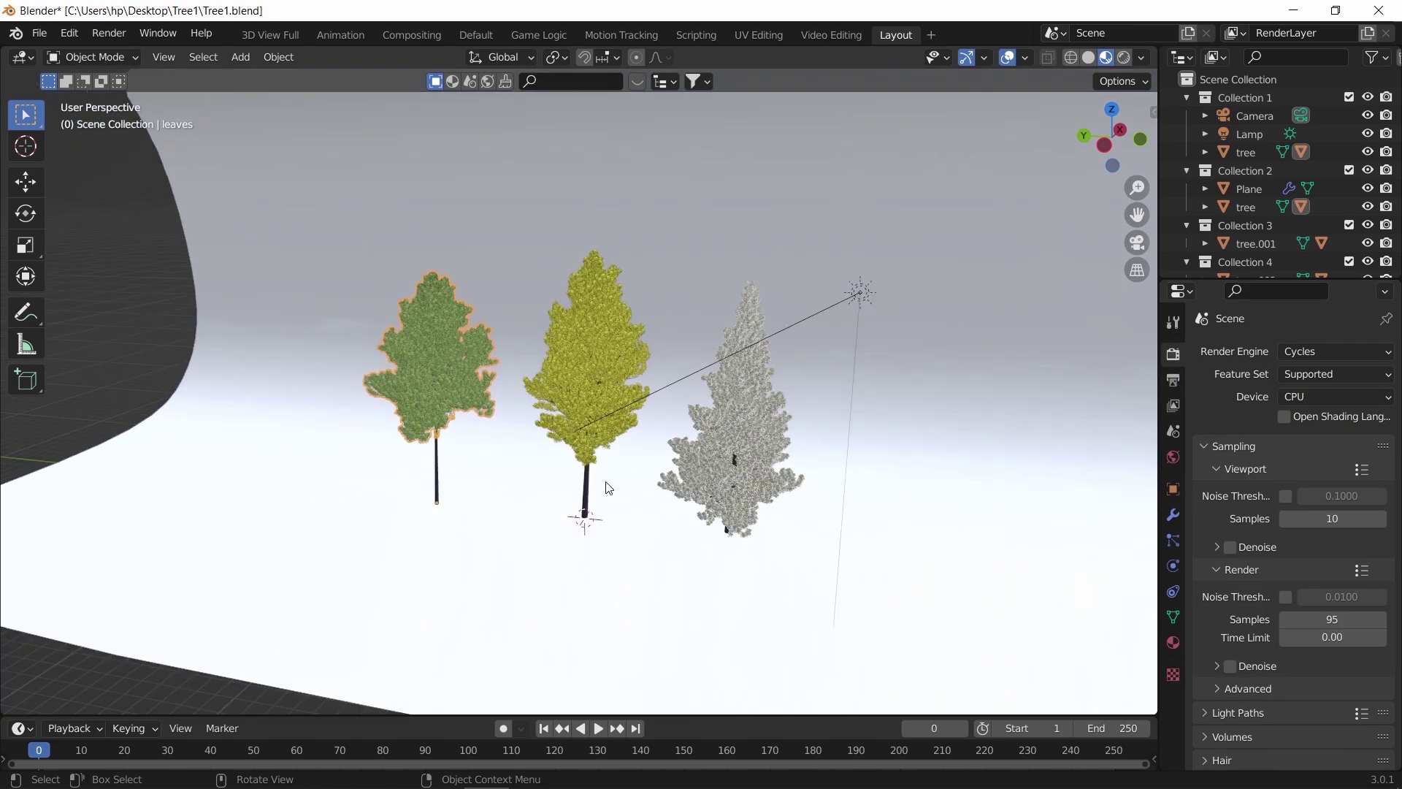
pyautogui.moveTo(607, 488); pyautogui.dragTo(564, 479)
pyautogui.scroll(2, 563, 479)
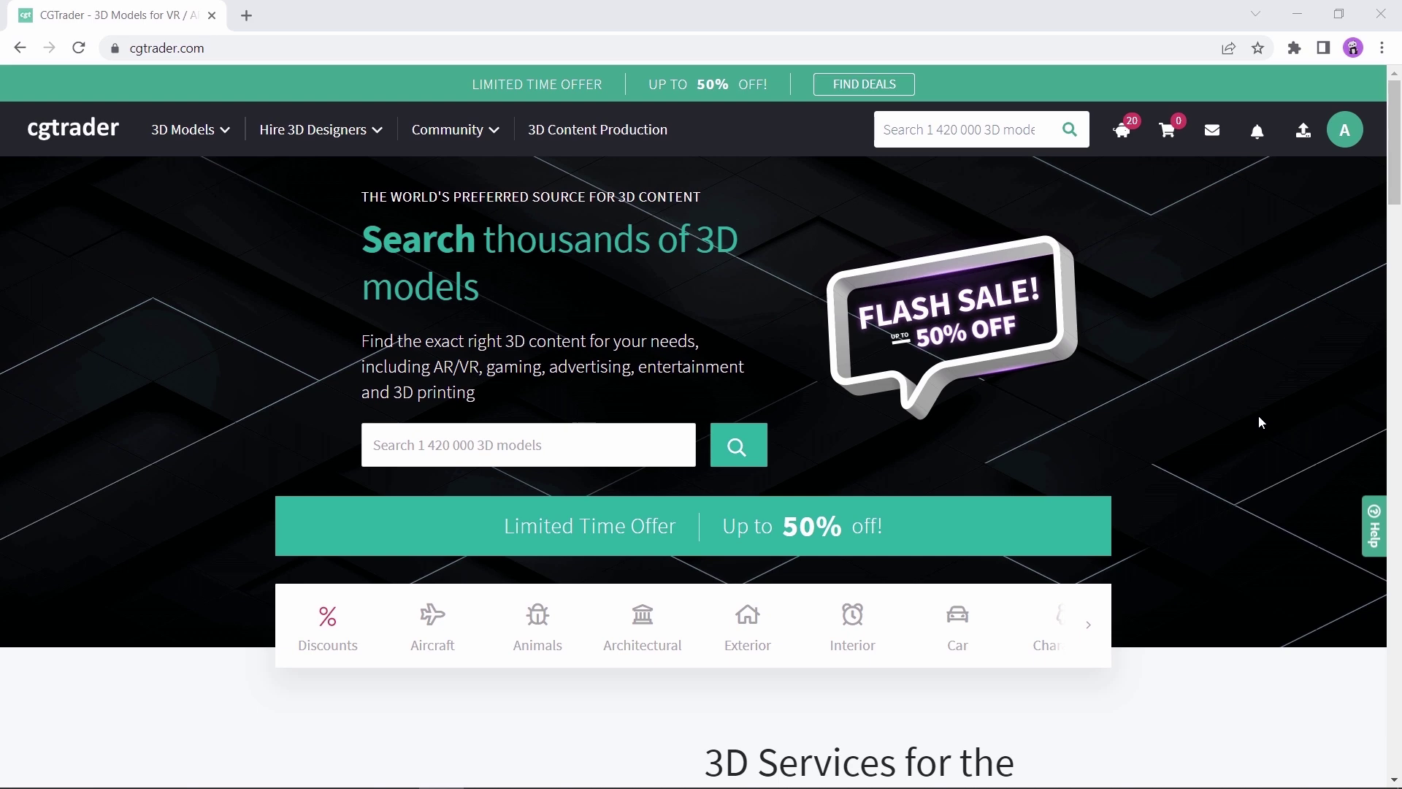
# Step: Switch to the CGTrader website and look through the sections of its home page
pyautogui.scroll(-10, 1259, 422)
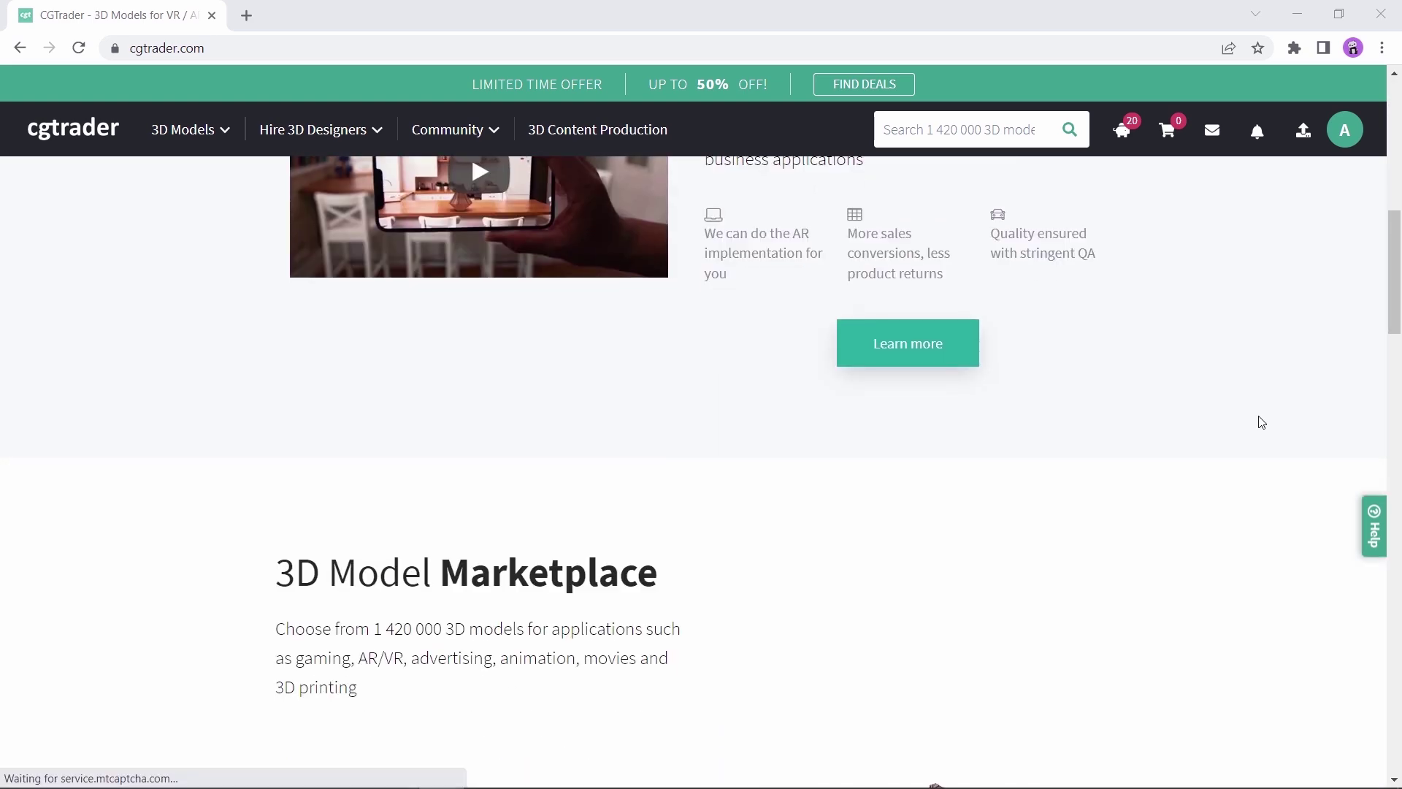
pyautogui.scroll(-2, 1259, 423)
pyautogui.scroll(-12, 1261, 422)
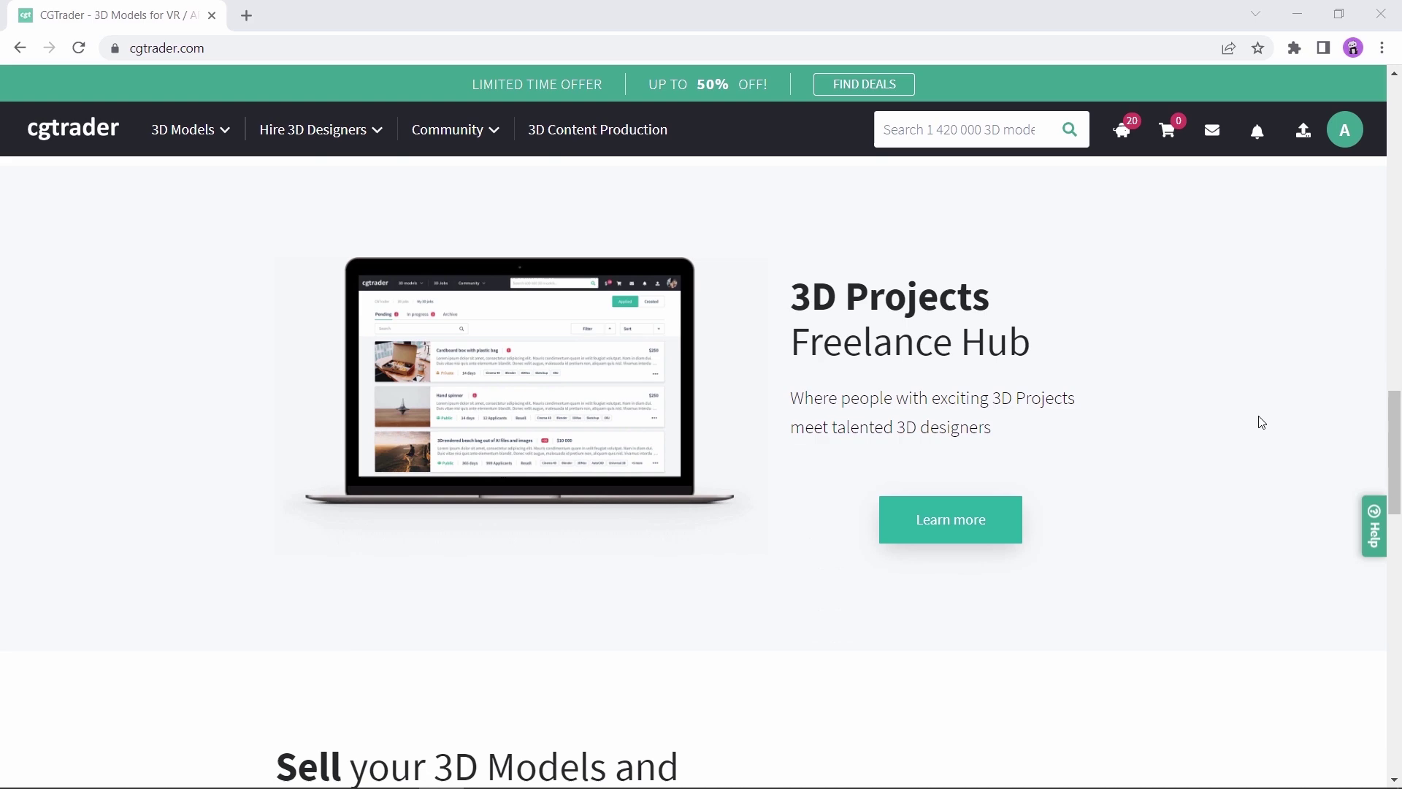
pyautogui.scroll(20, 1262, 422)
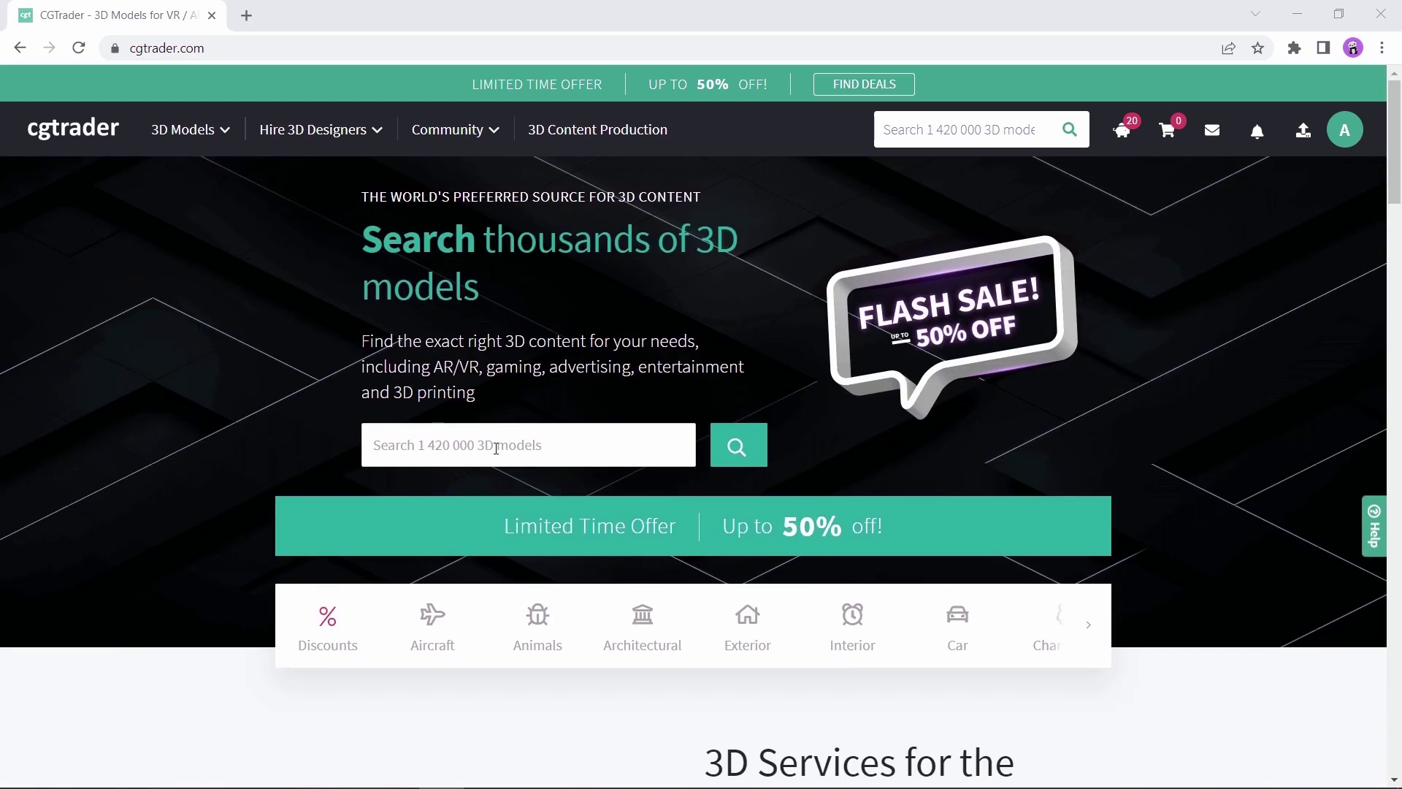
# Step: Search for "sofa" models and limit the results to free ones in the Blender (.blend) format
pyautogui.write('sofa')
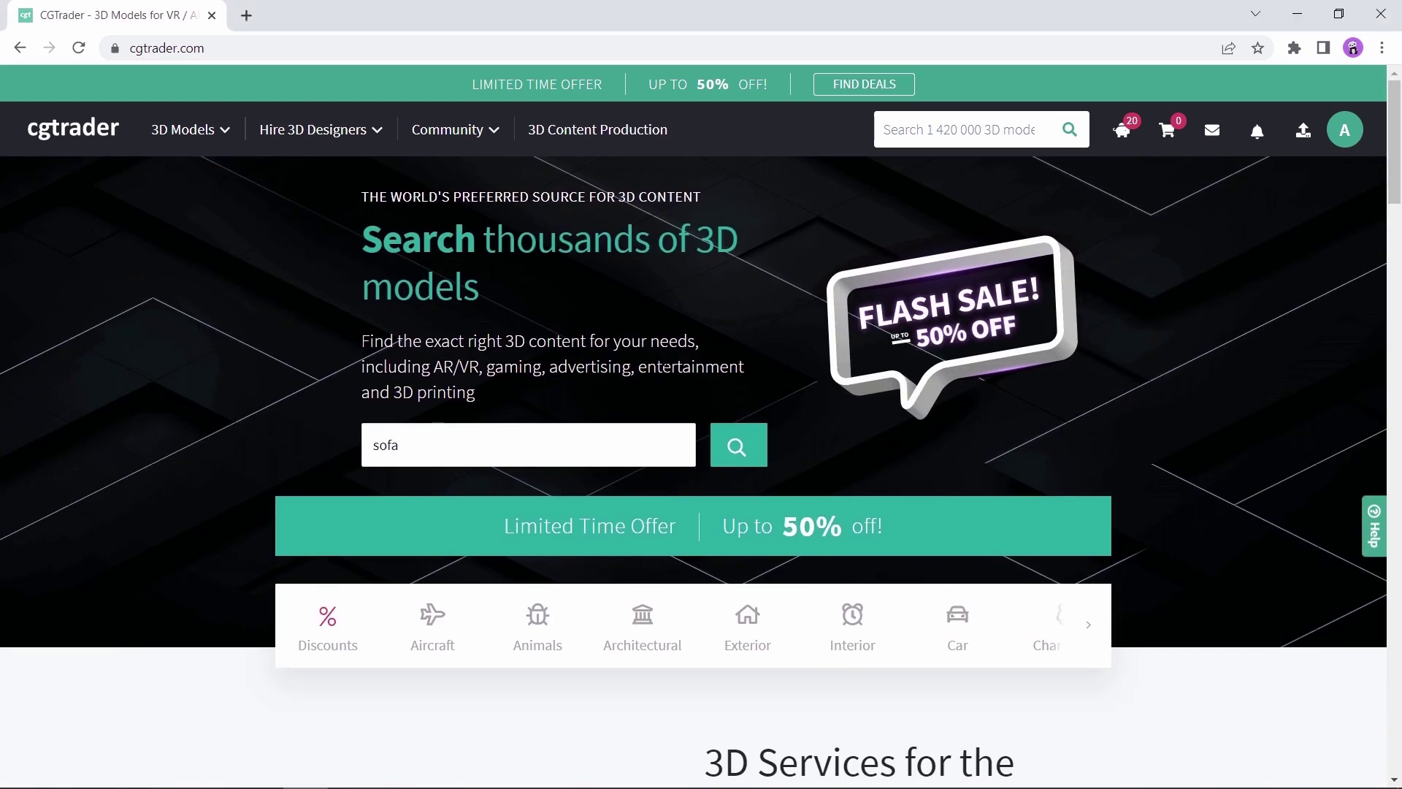
pyautogui.press('Return')
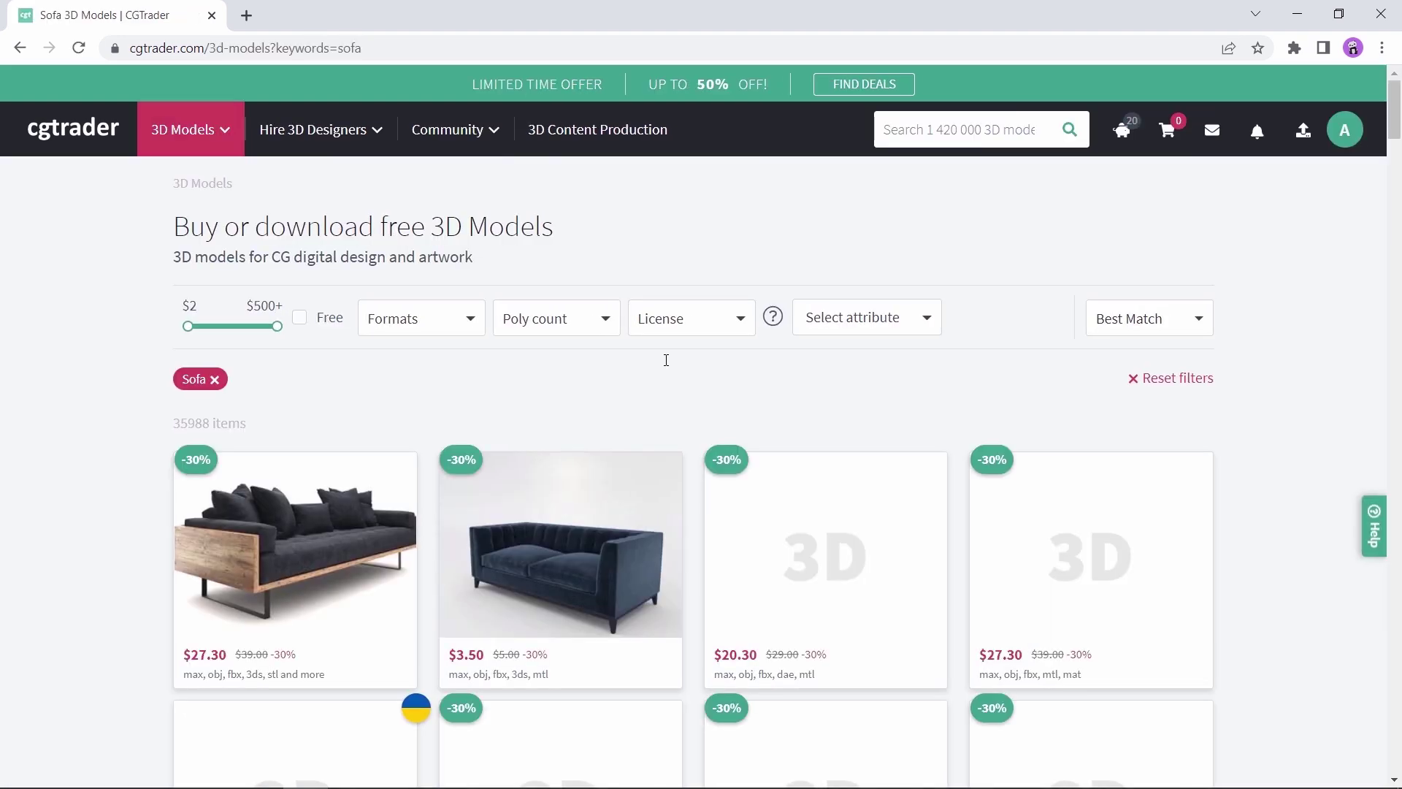
pyautogui.click(470, 319)
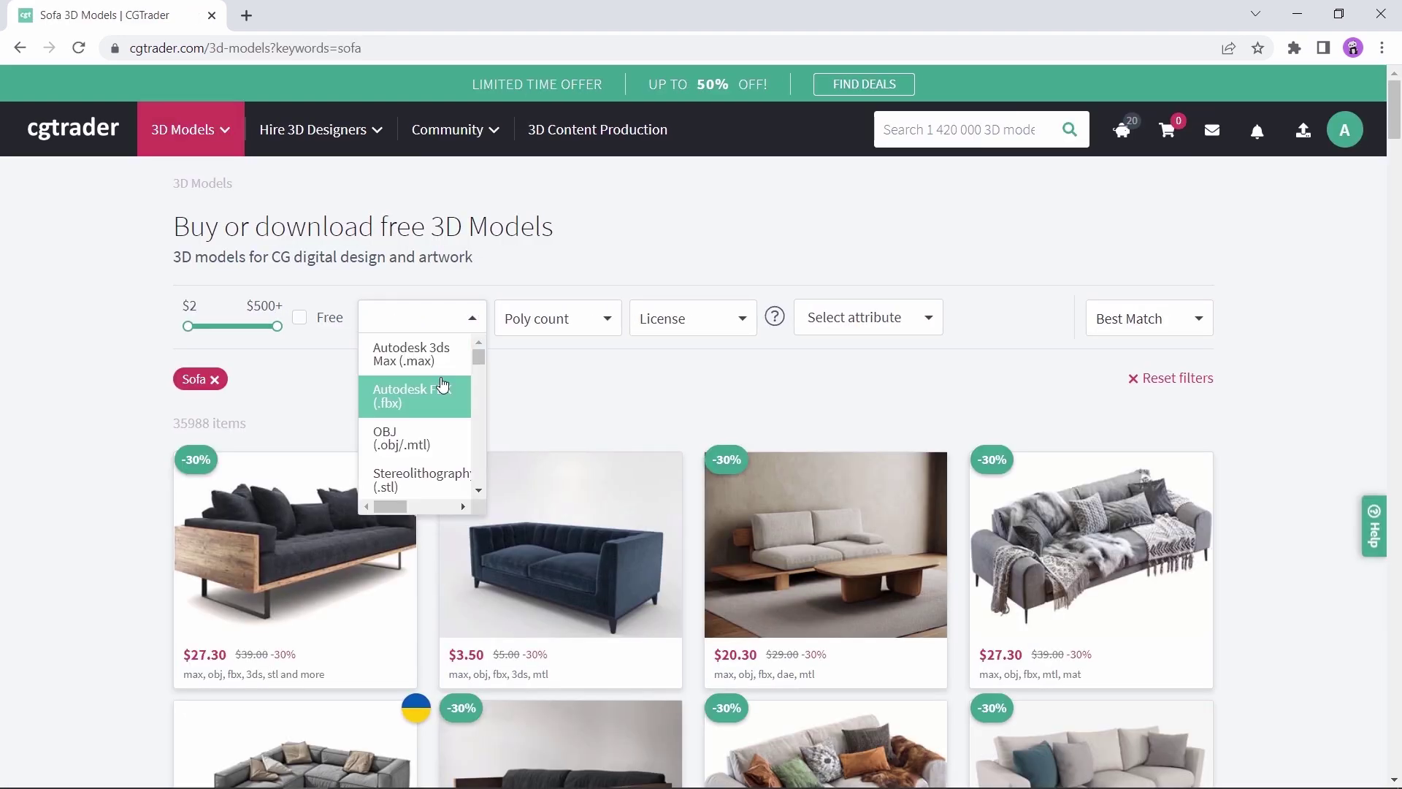
pyautogui.click(480, 493)
pyautogui.click(479, 493)
pyautogui.click(480, 493)
pyautogui.click(480, 493)
pyautogui.click(480, 493)
pyautogui.click(480, 493)
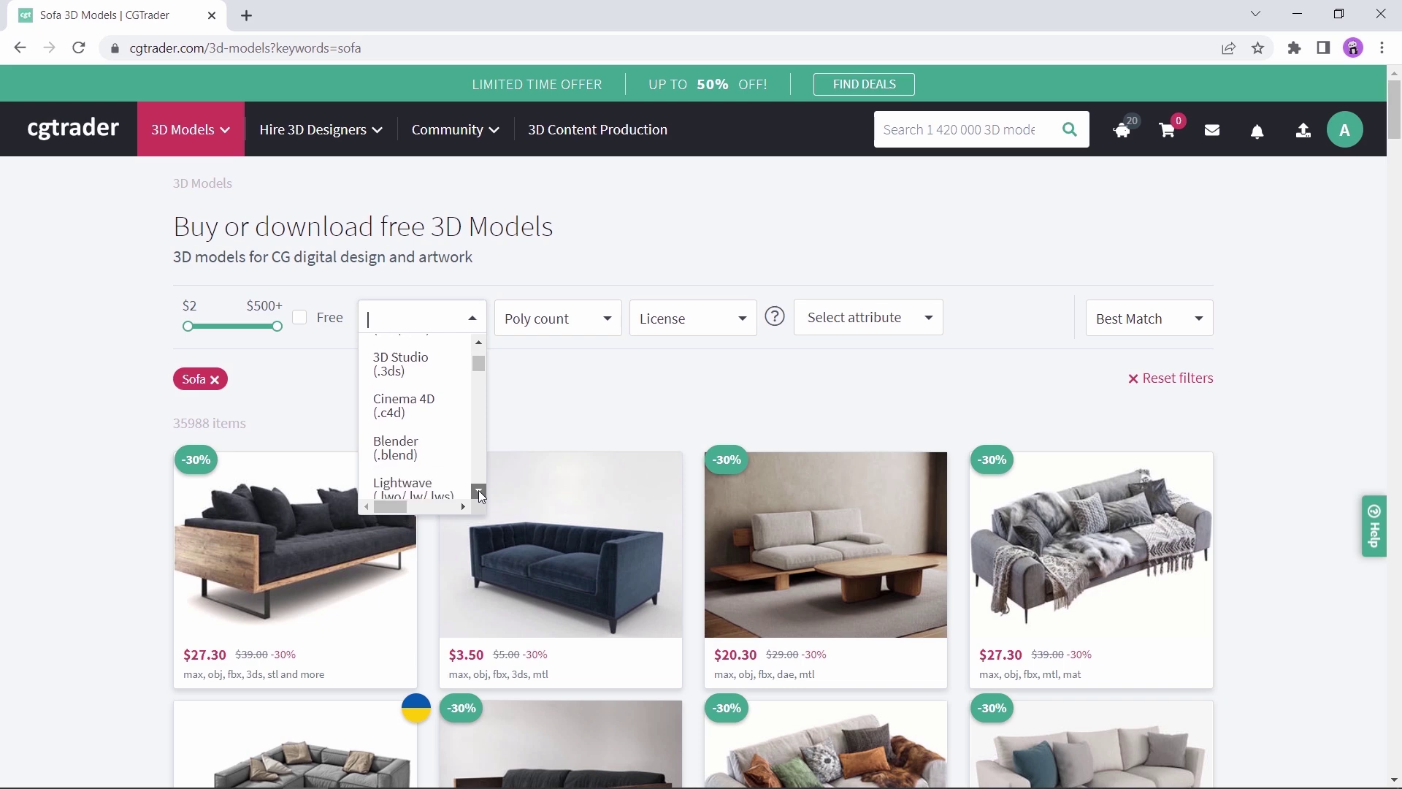
pyautogui.click(479, 493)
pyautogui.click(480, 493)
pyautogui.click(431, 377)
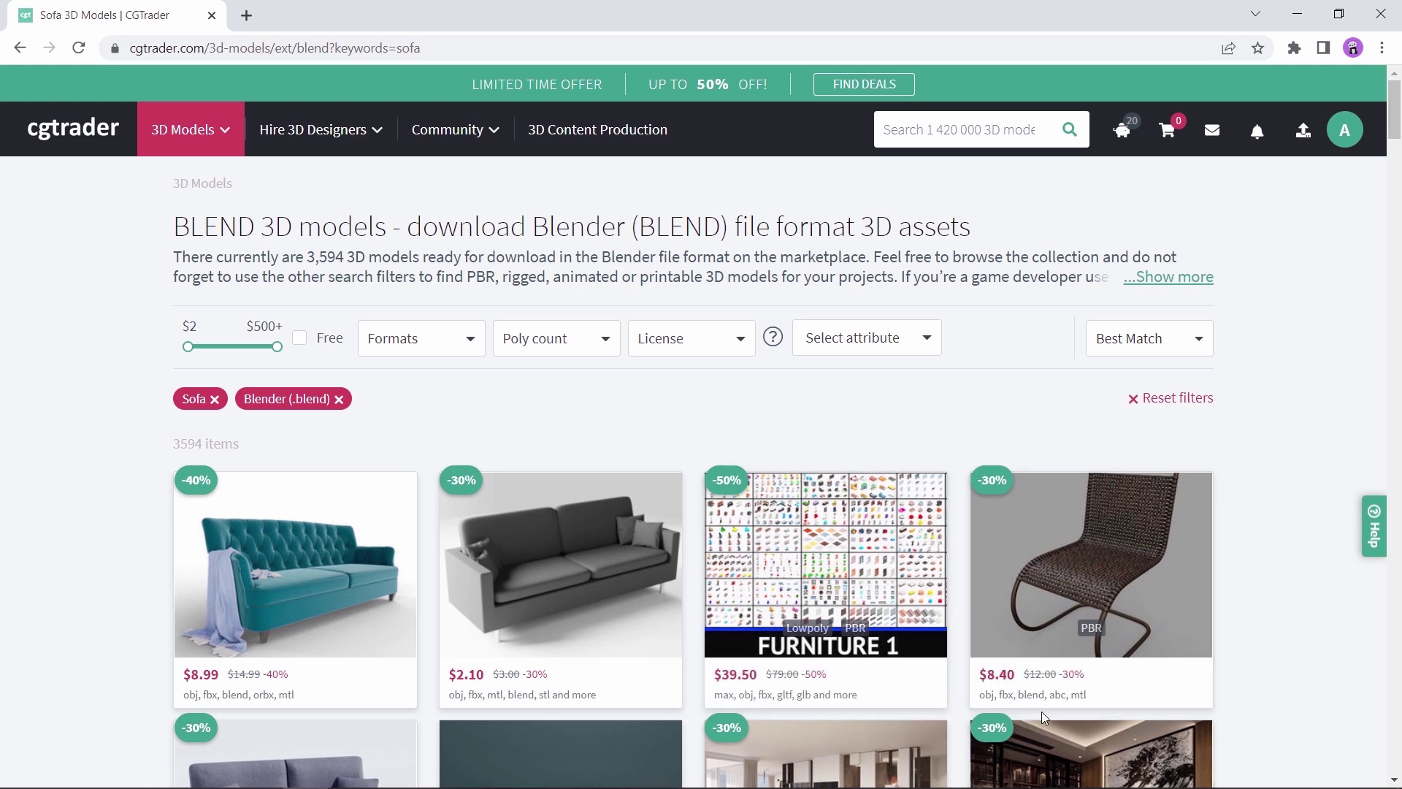
pyautogui.click(299, 342)
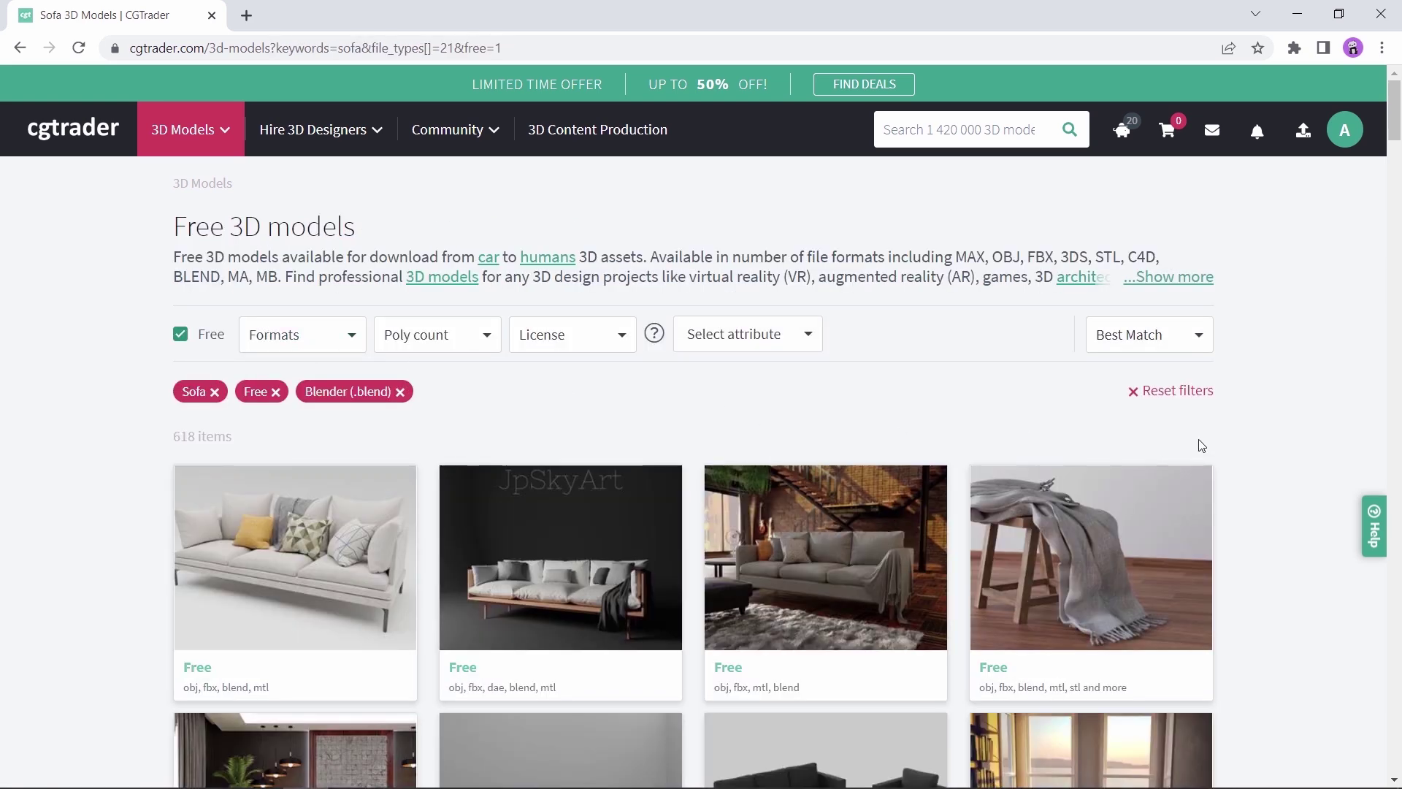
# Step: Browse the free sofa models and open the page of the Couch Williams 302 model
pyautogui.scroll(-6, 1283, 410)
pyautogui.scroll(-4, 1286, 411)
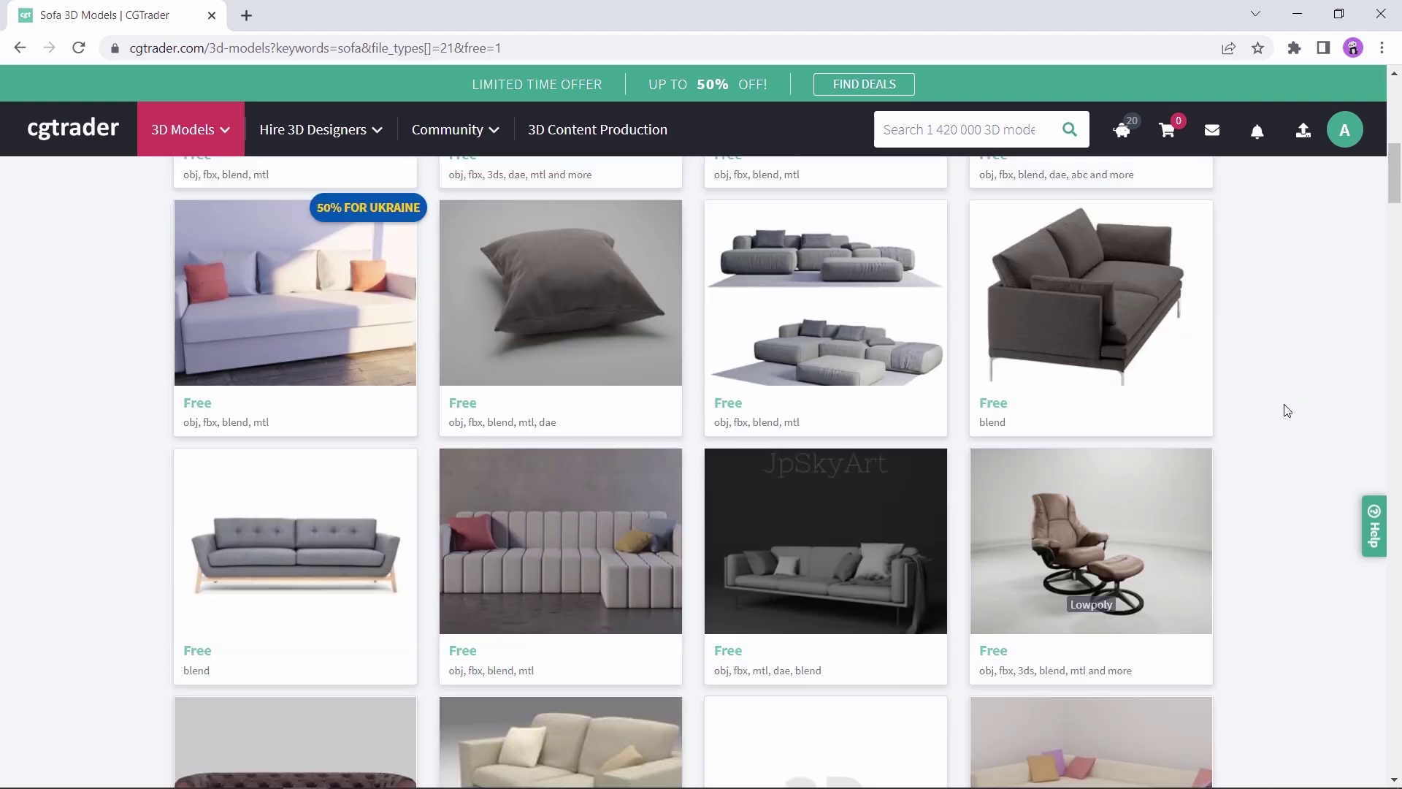
pyautogui.scroll(6, 1287, 411)
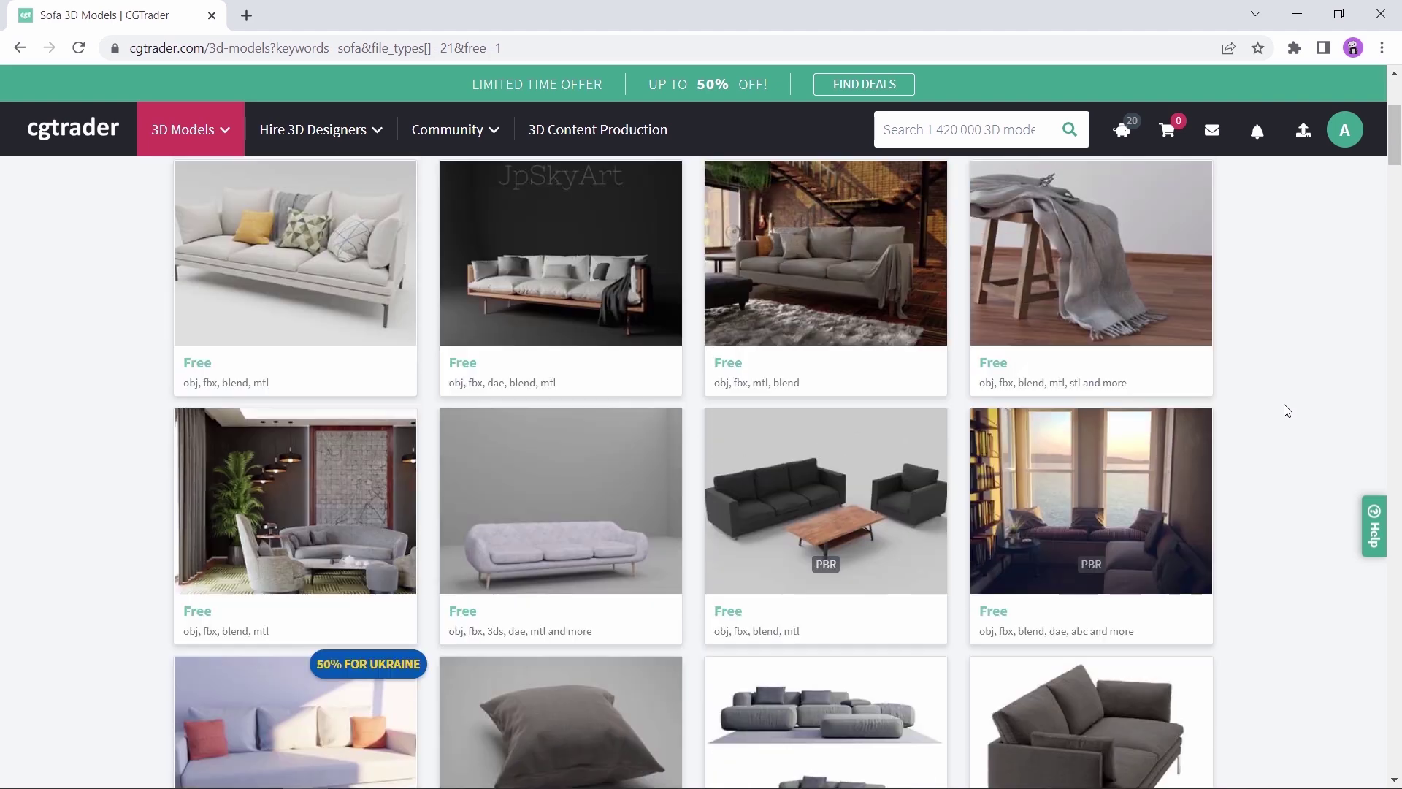
pyautogui.scroll(2, 1287, 411)
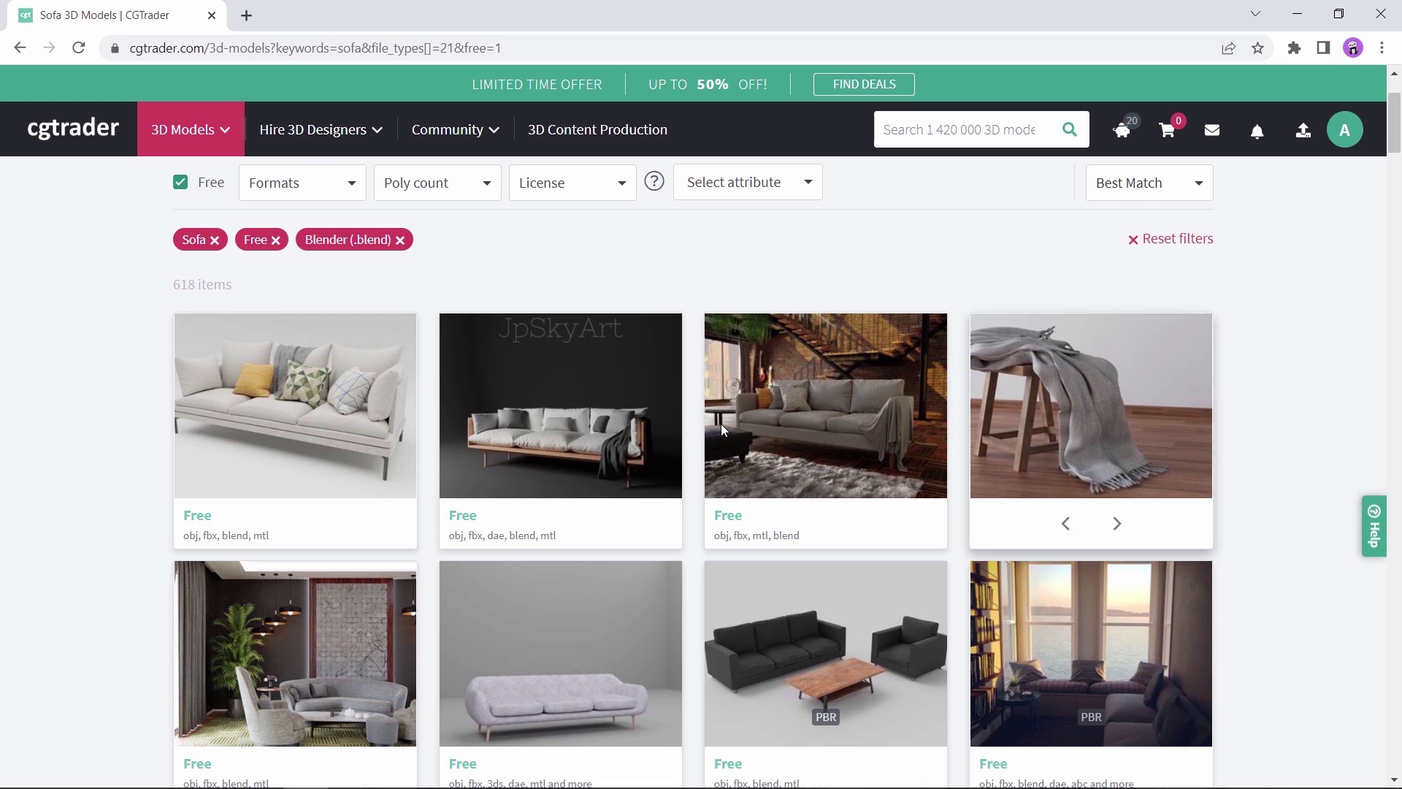
pyautogui.scroll(2, 1118, 555)
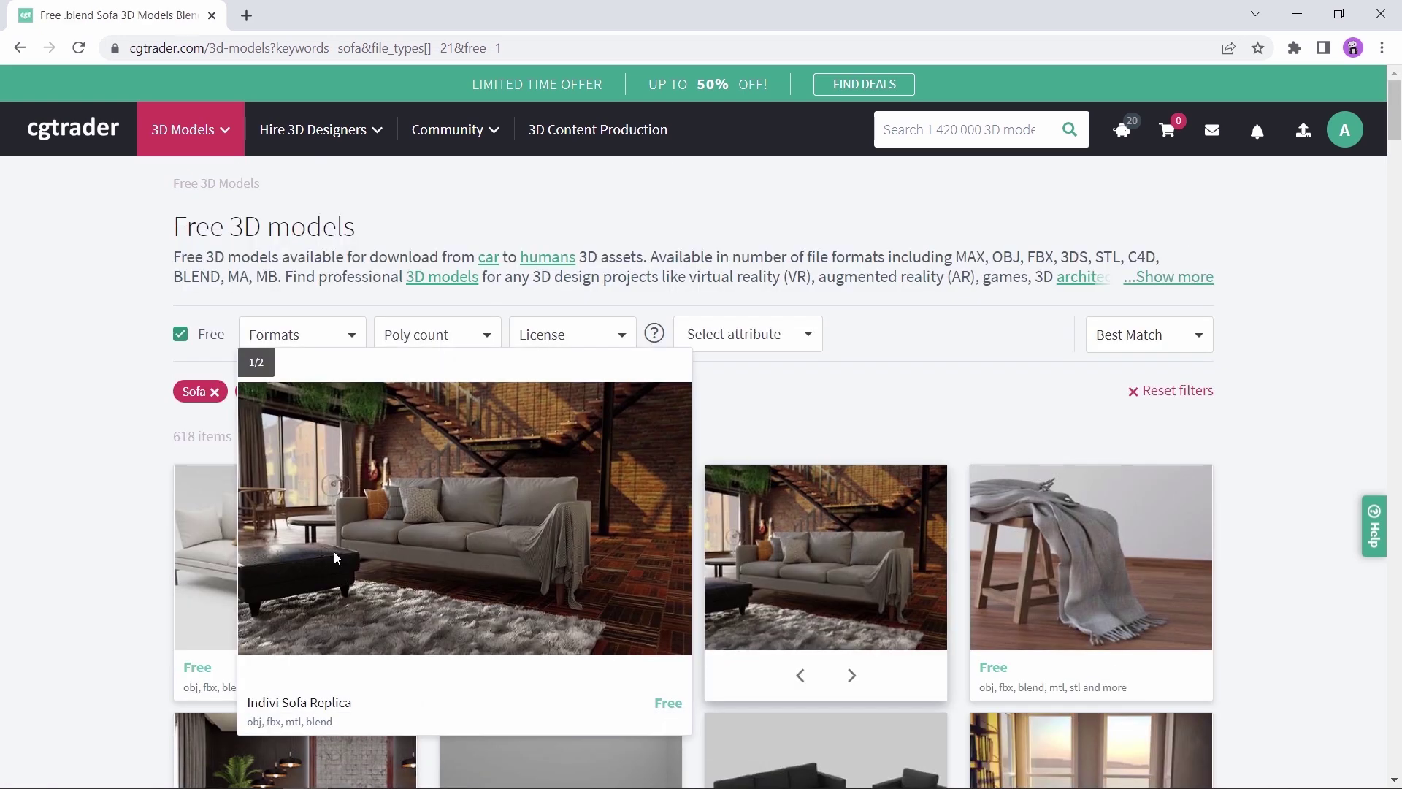
pyautogui.click(225, 551)
pyautogui.scroll(-4, 1263, 518)
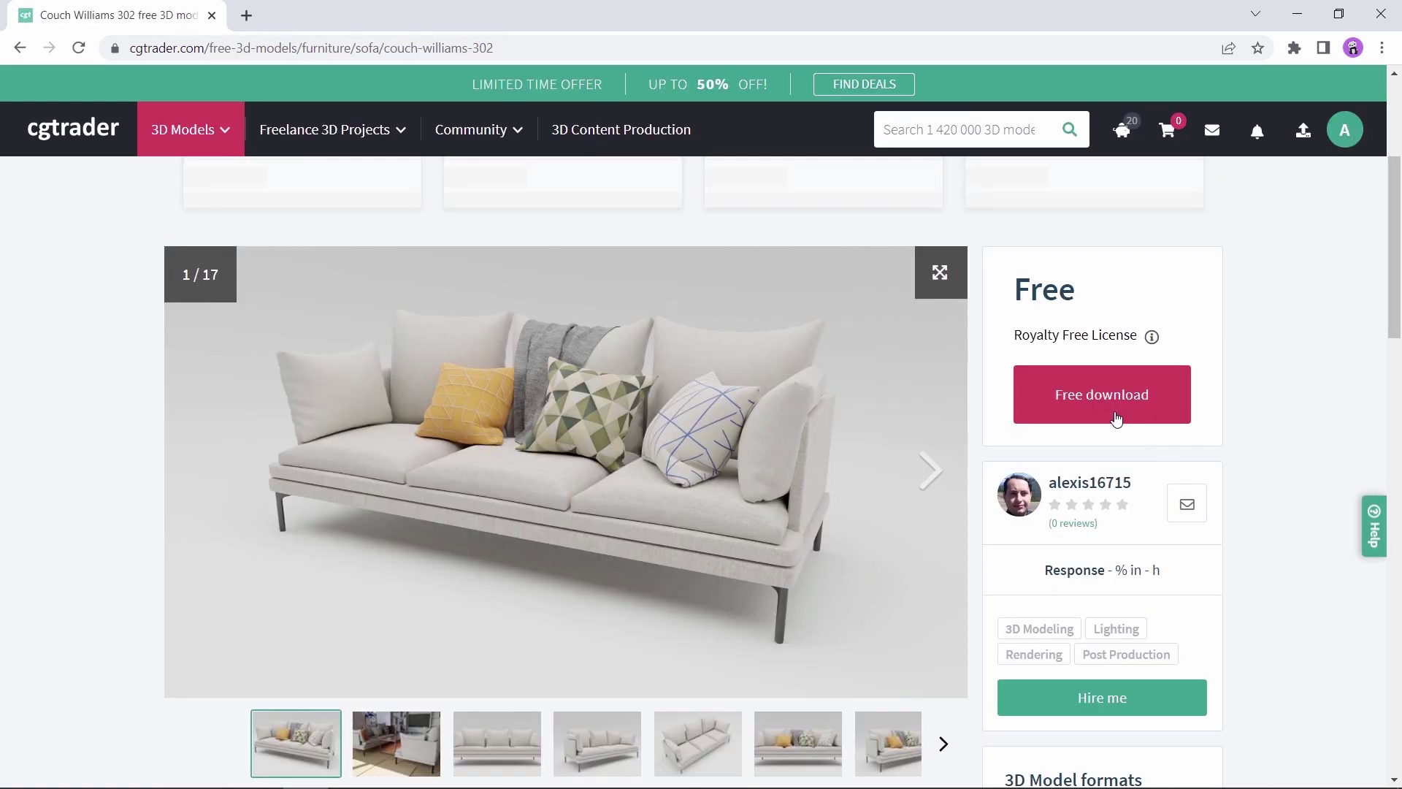
# Step: Get the free download of Couch Williams 302, choosing the file Couch William 302.blend
pyautogui.click(1108, 414)
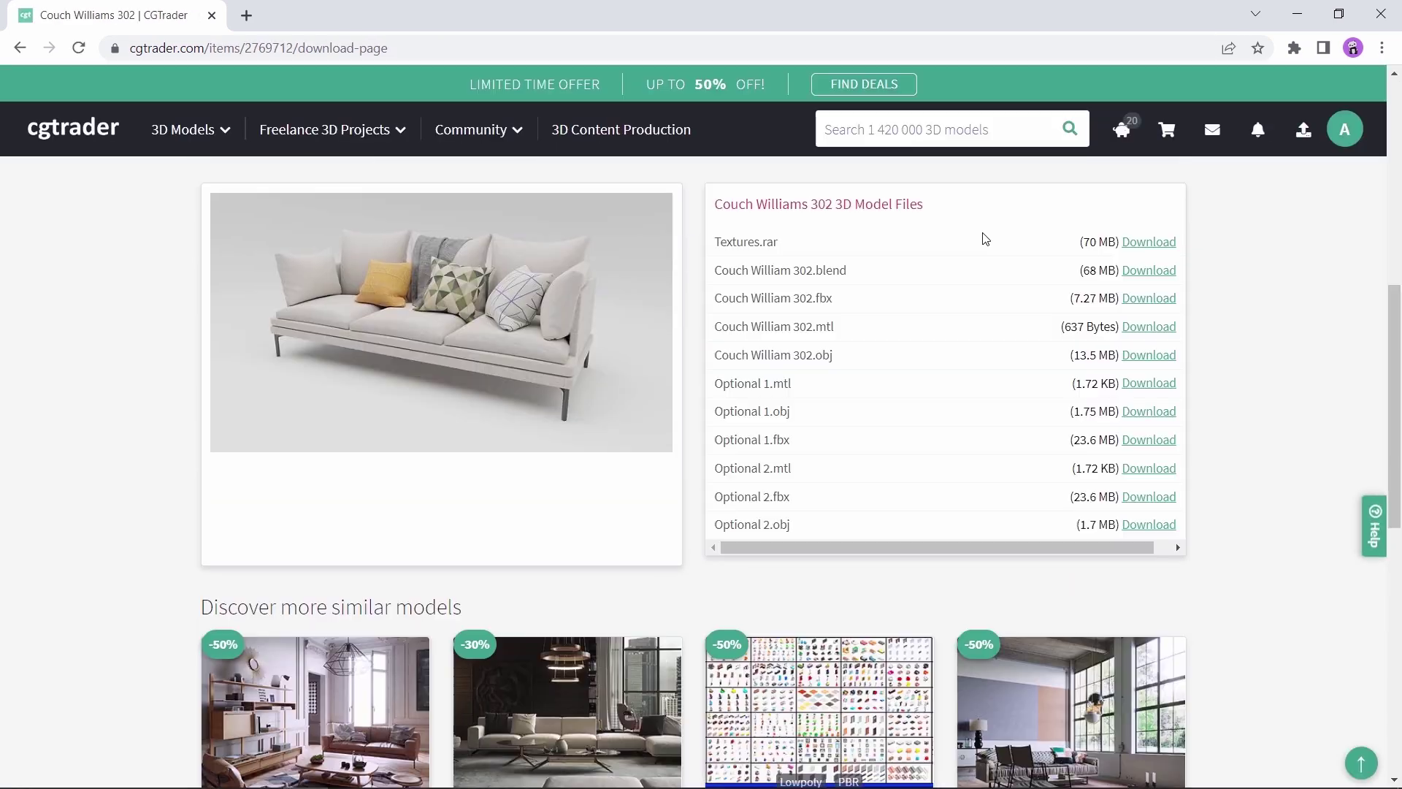
pyautogui.scroll(2, 999, 427)
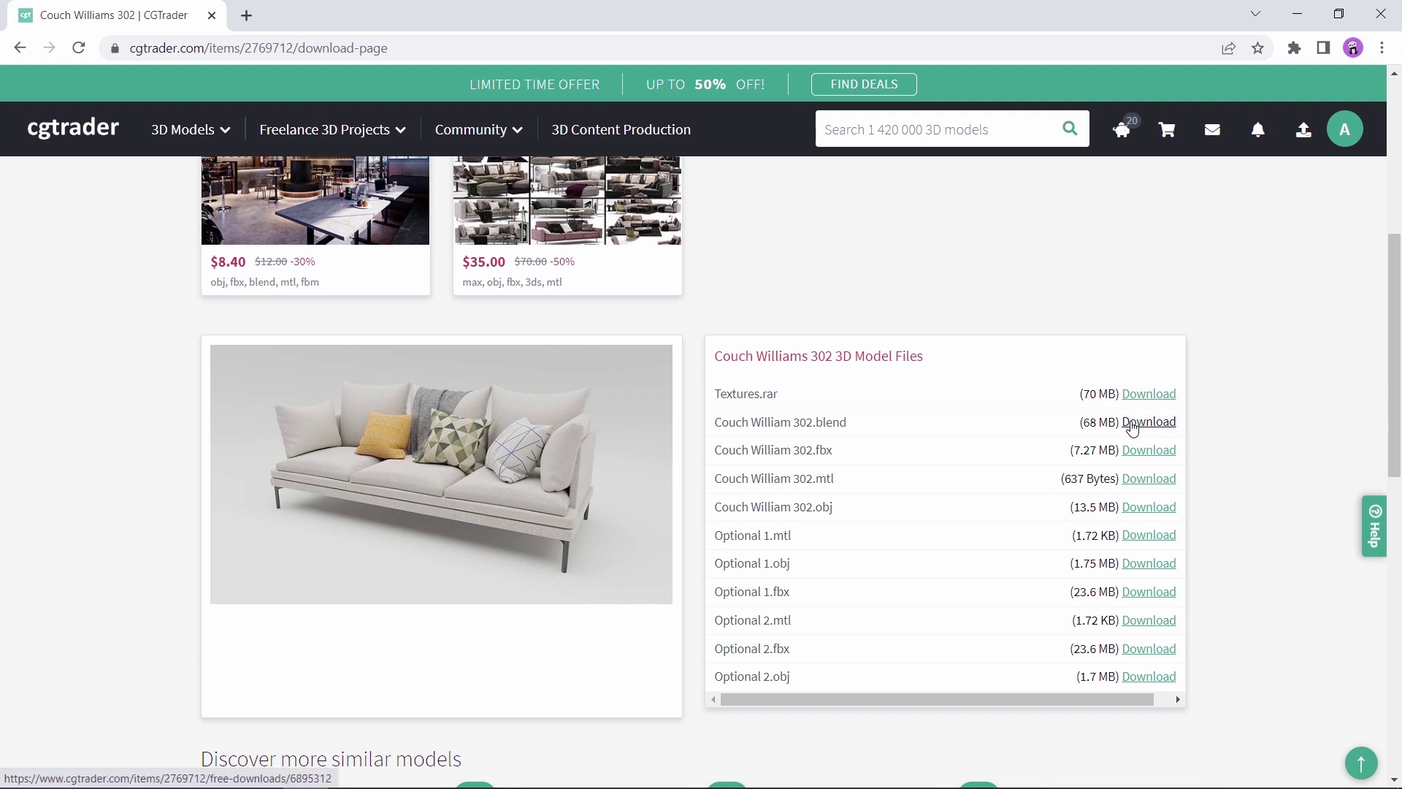
pyautogui.click(1138, 428)
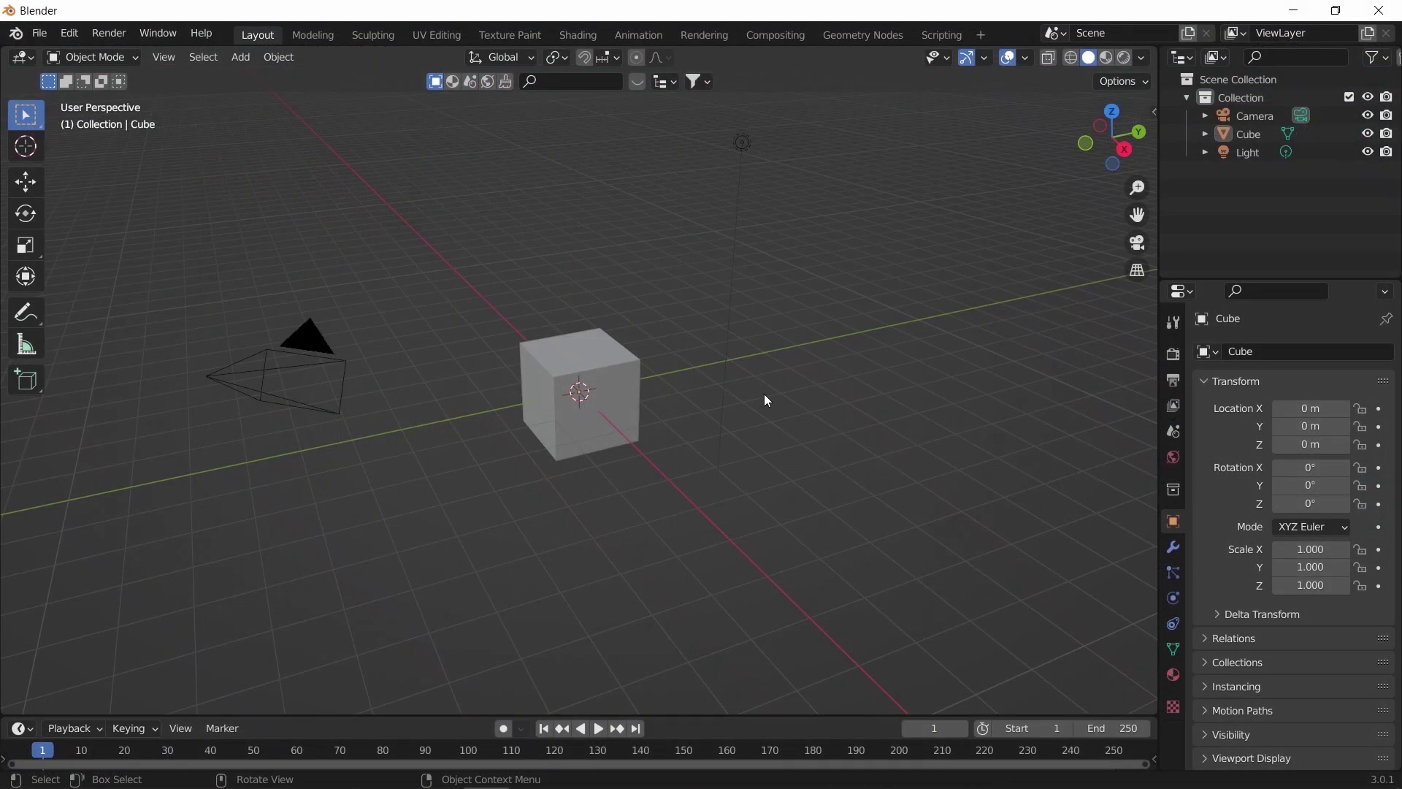
# Step: Switch to Blender and open the downloaded Couch William 302 .blend file from the Desktop folder
pyautogui.click(39, 35)
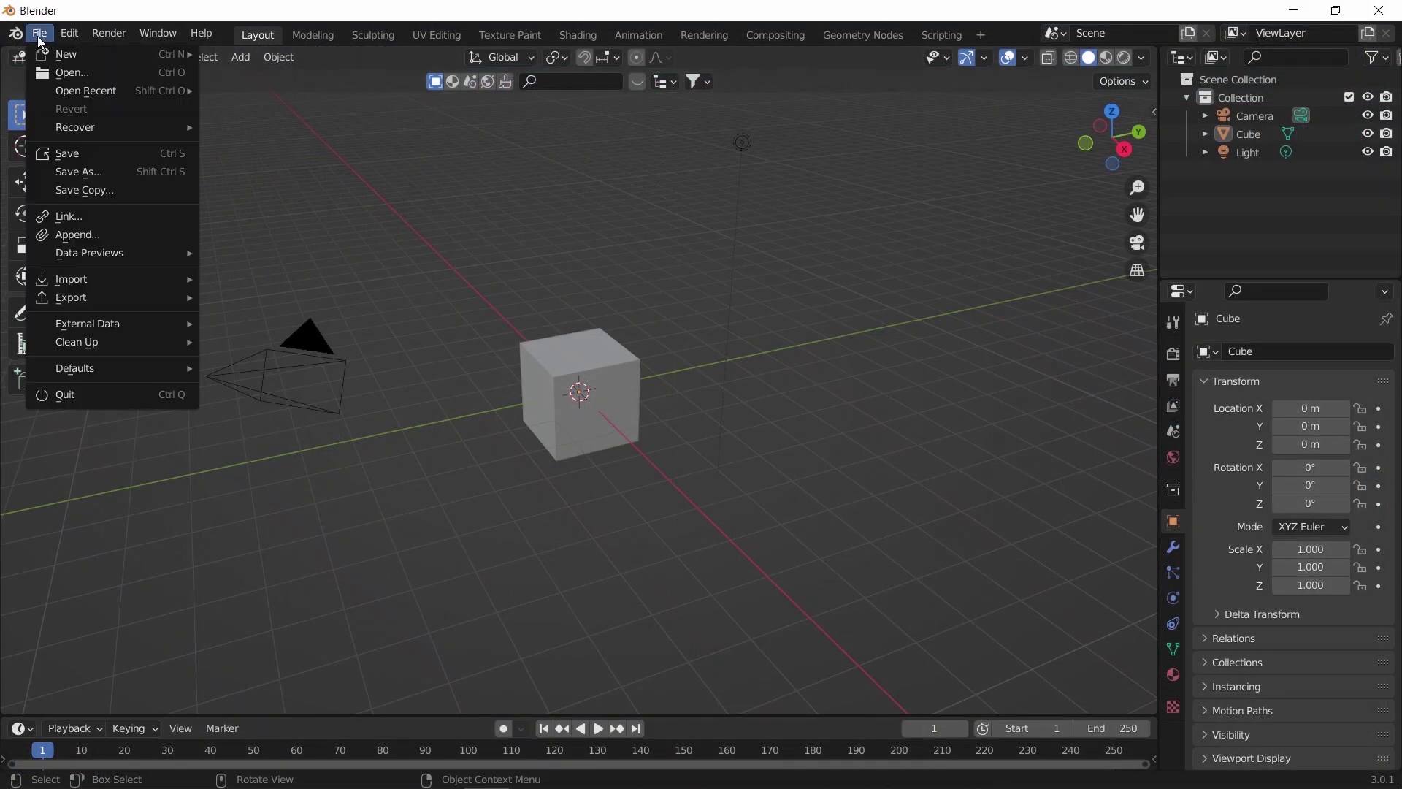
pyautogui.click(81, 73)
pyautogui.click(716, 435)
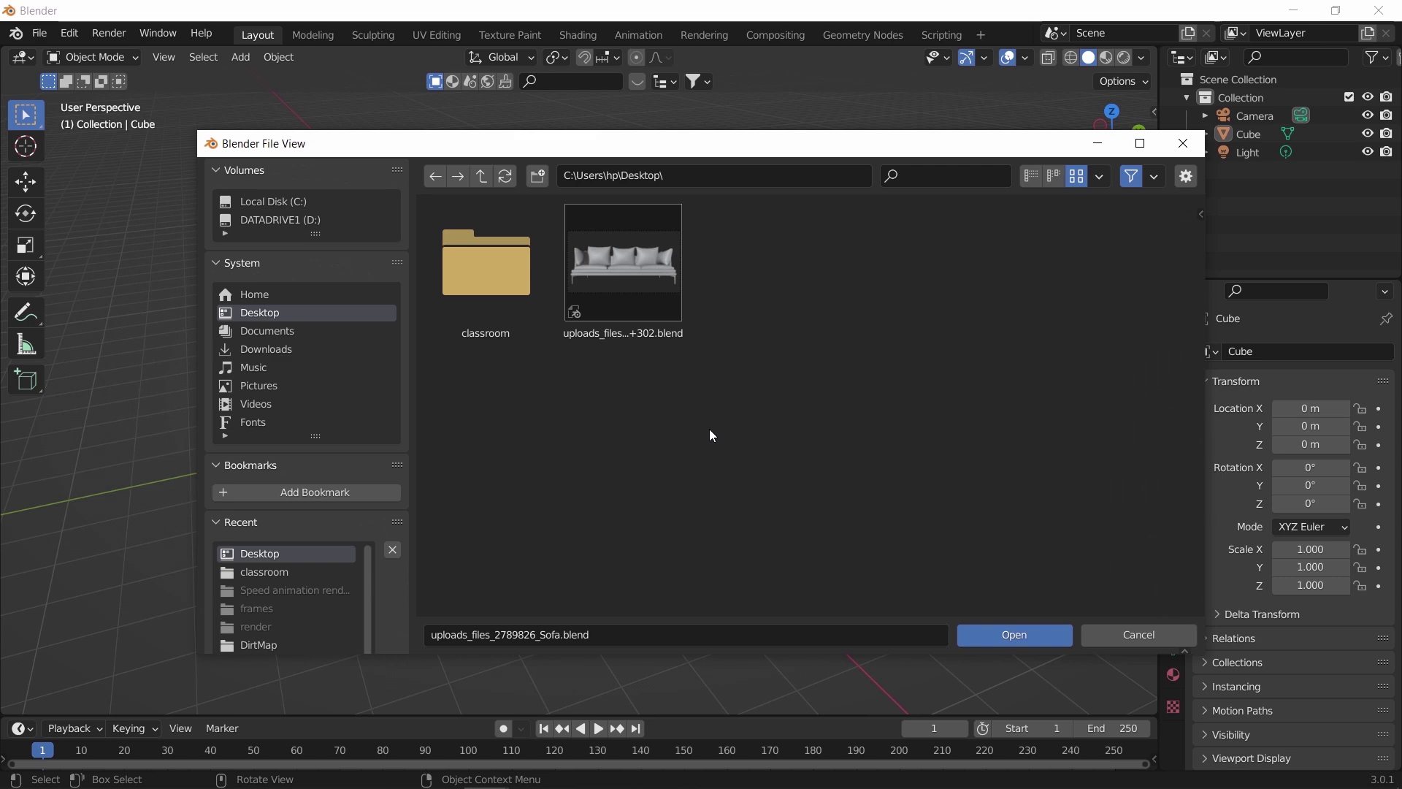
pyautogui.click(638, 263)
pyautogui.doubleClick(664, 301)
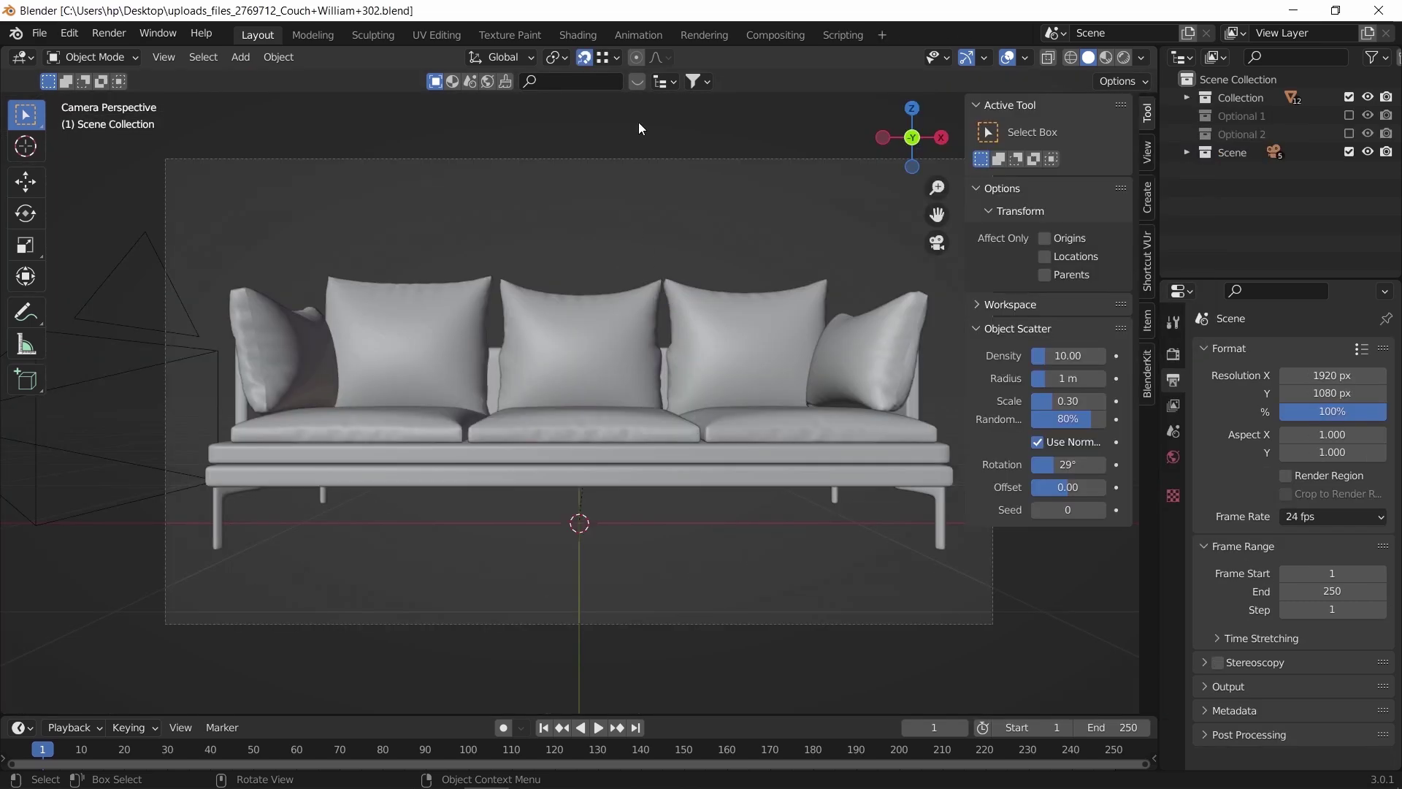
# Step: Add a new general Layout workspace and show the sofa with Material Preview shading
pyautogui.click(884, 32)
pyautogui.click(979, 131)
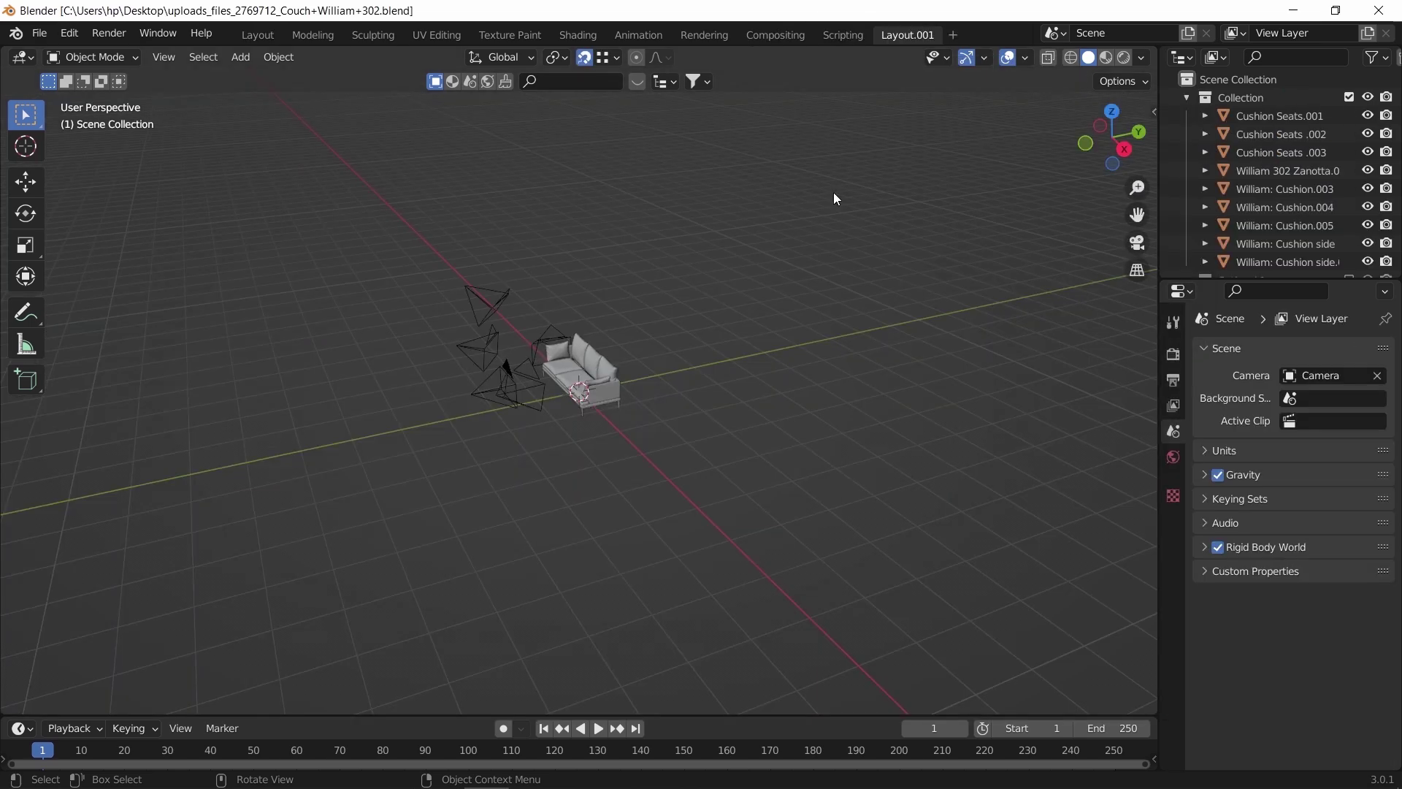
pyautogui.scroll(5, 618, 386)
pyautogui.moveTo(587, 406)
pyautogui.mouseDown()
pyautogui.moveTo(786, 394)
pyautogui.moveTo(720, 336)
pyautogui.moveTo(546, 453)
pyautogui.moveTo(577, 425)
pyautogui.mouseUp()
pyautogui.scroll(5, 786, 395)
pyautogui.press('z')
pyautogui.click(689, 433)
# Step: Examine the fabric texture on the sofa's cushions and seats from several angles and up close
pyautogui.scroll(4, 710, 321)
pyautogui.moveTo(488, 430); pyautogui.dragTo(656, 420)
pyautogui.scroll(-1, 599, 428)
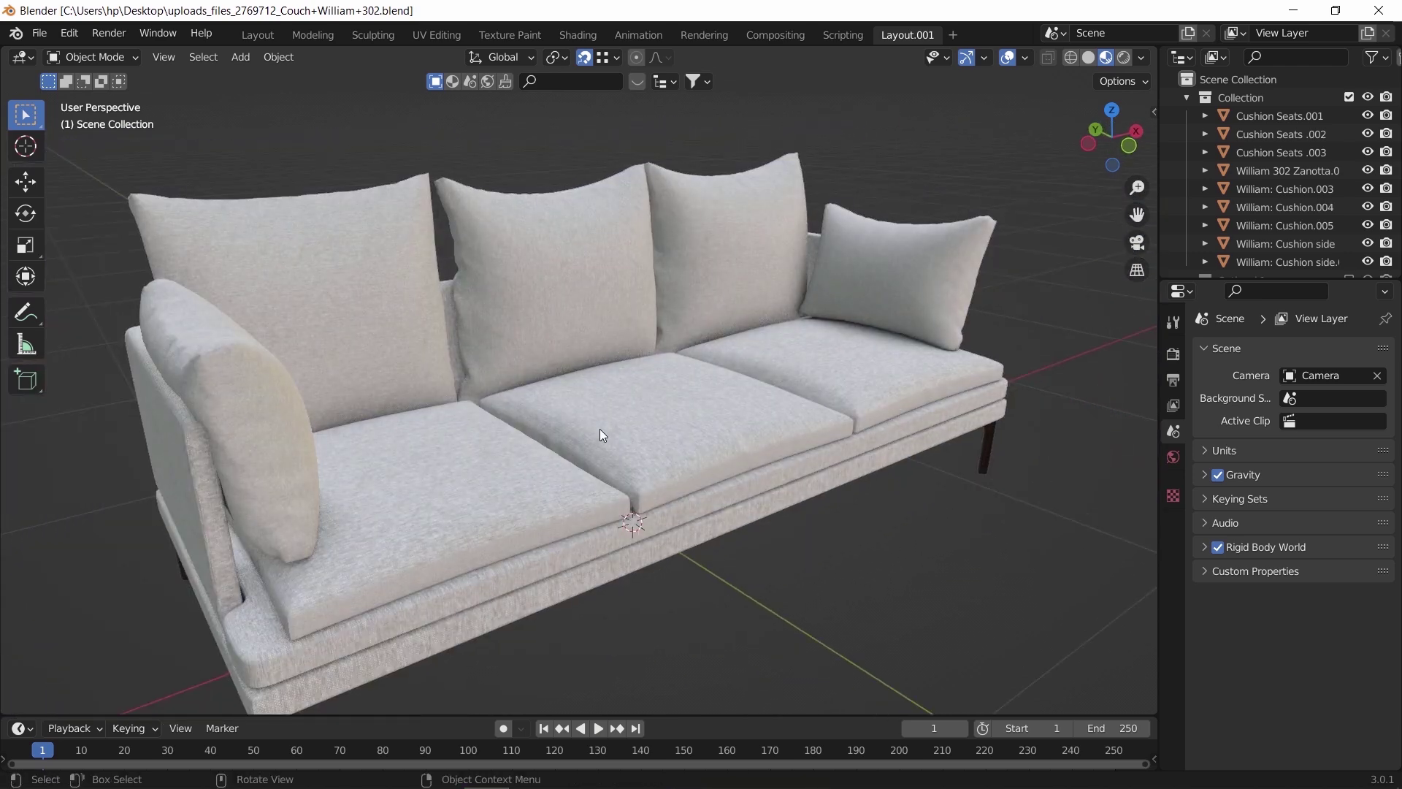
pyautogui.moveTo(789, 453); pyautogui.dragTo(680, 463)
pyautogui.scroll(5, 682, 467)
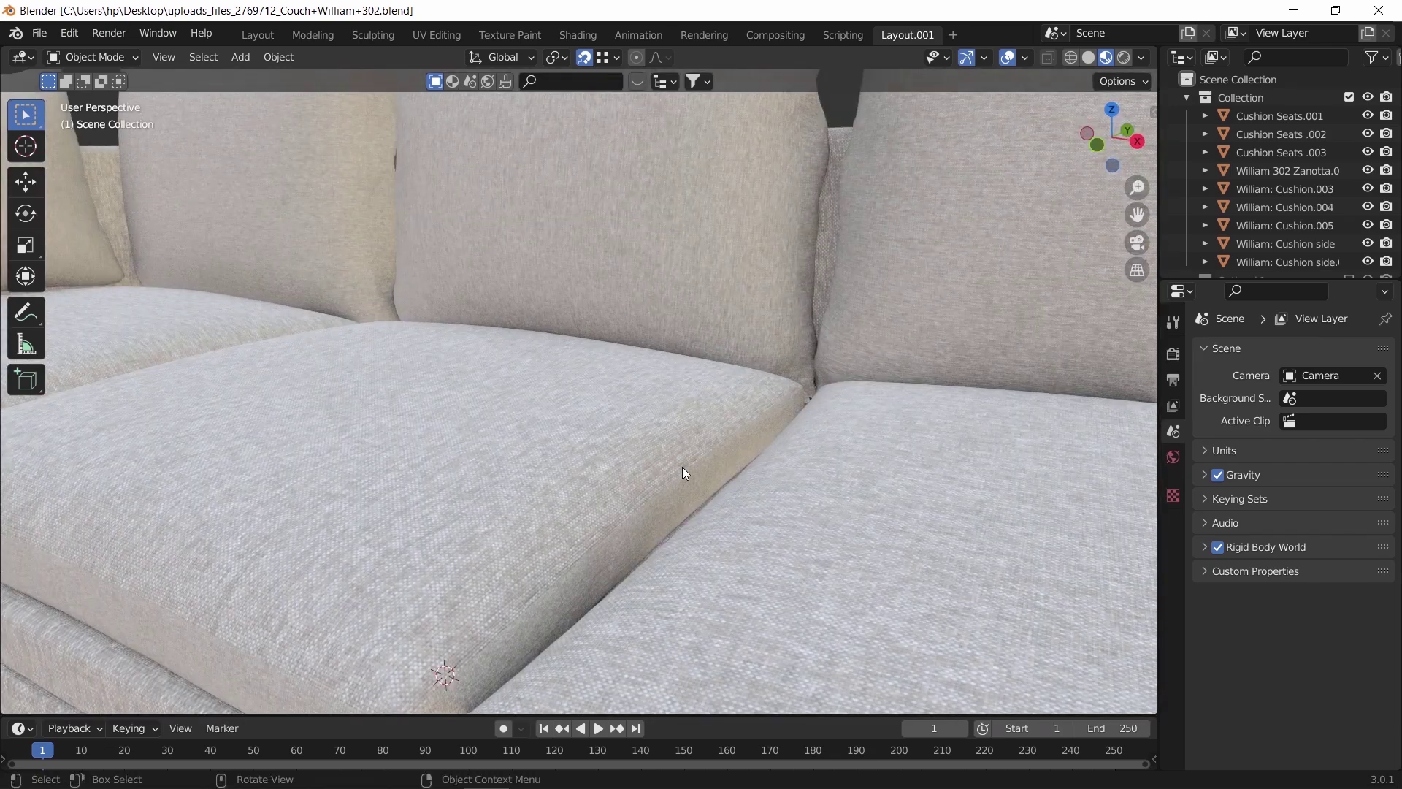
pyautogui.scroll(-5, 682, 466)
# Step: Select the middle seat cushion and bring up its Fabric Couch material's texture nodes in the Shading workspace
pyautogui.click(454, 537)
pyautogui.scroll(6, 615, 555)
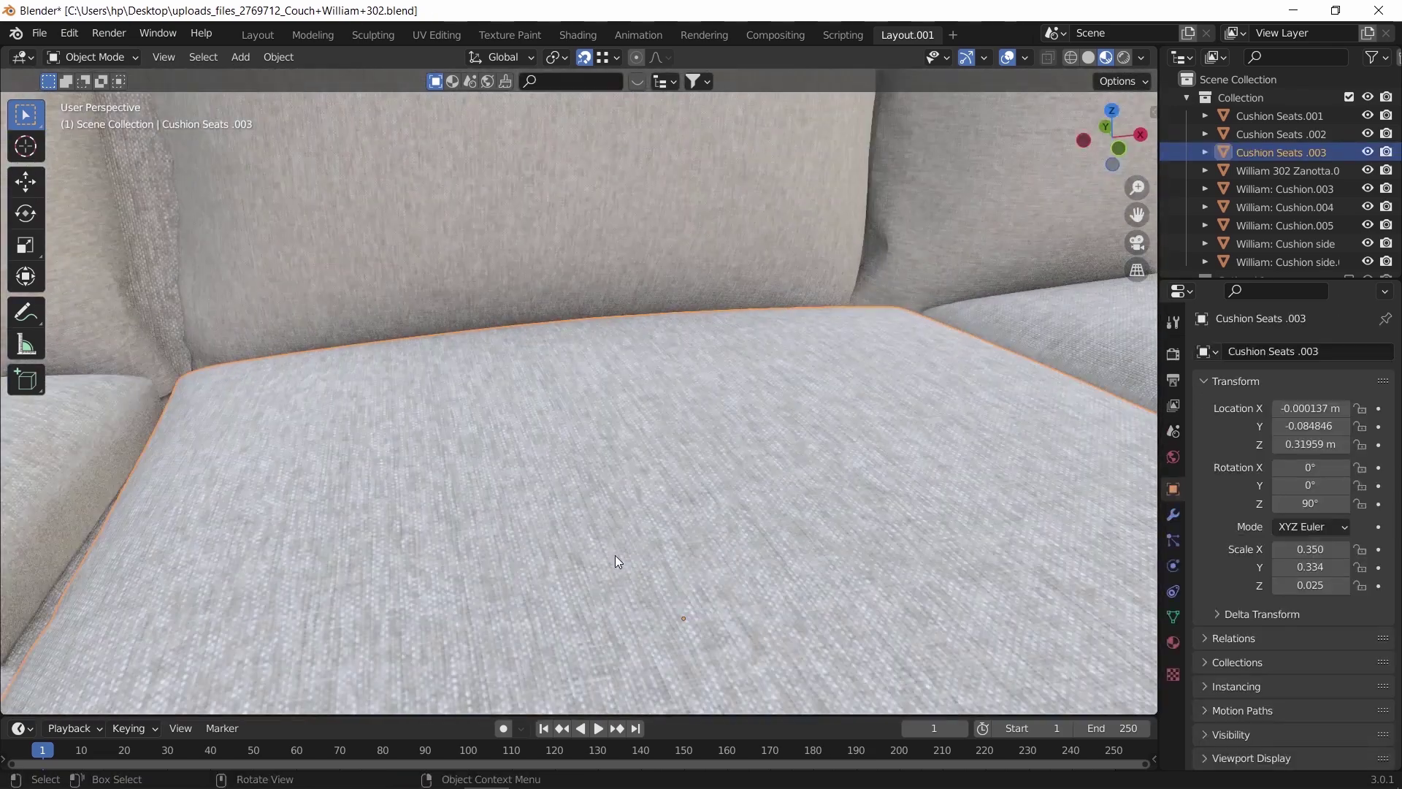
pyautogui.scroll(-3, 615, 555)
pyautogui.click(578, 34)
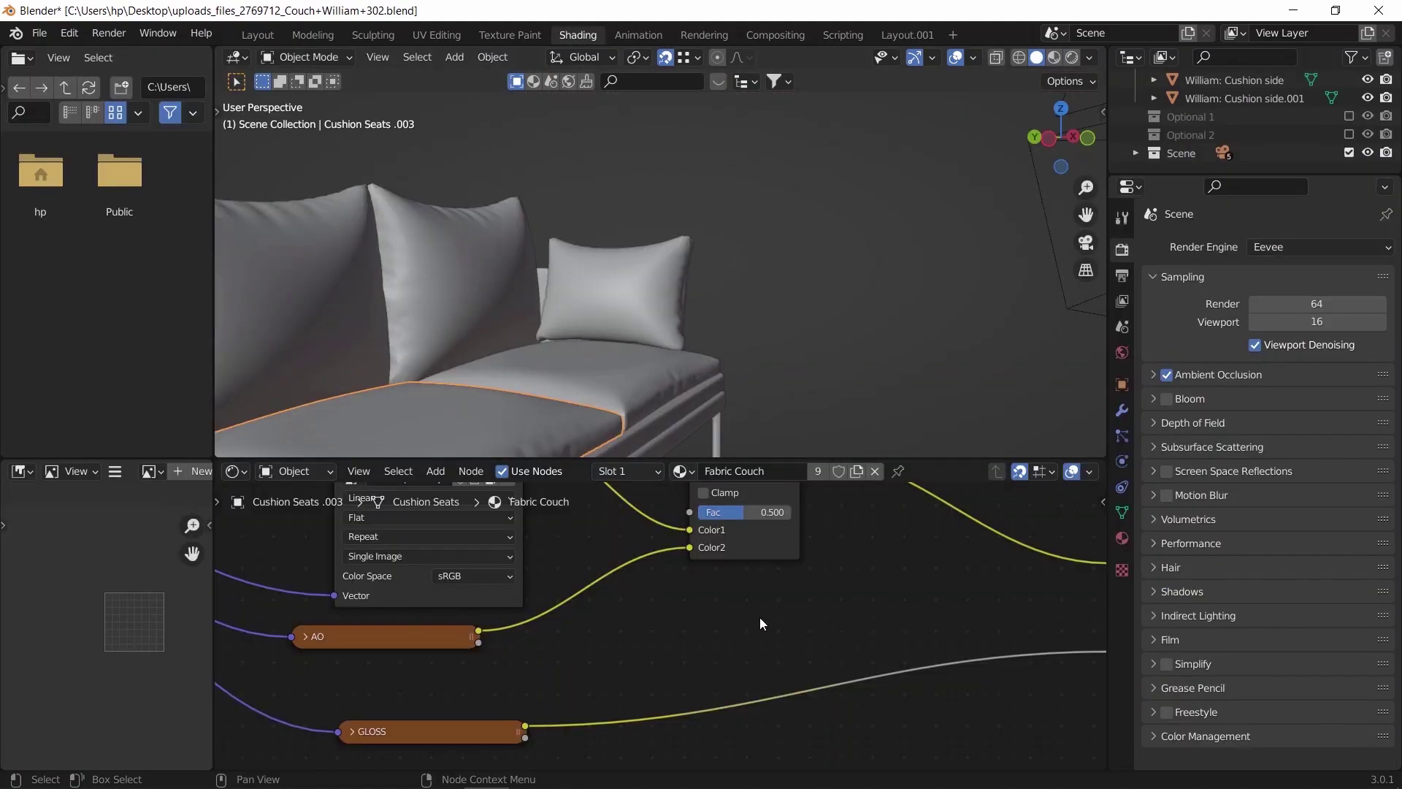
pyautogui.scroll(-5, 760, 624)
pyautogui.moveTo(793, 636); pyautogui.dragTo(1084, 671)
pyautogui.moveTo(555, 655); pyautogui.dragTo(724, 630)
# Step: With Material Preview shading on, set the Fabric Couch Mapping node's Scale to 16 on X, Y and Z
pyautogui.press('z')
pyautogui.moveTo(679, 412); pyautogui.dragTo(635, 454)
pyautogui.moveTo(635, 454); pyautogui.dragTo(865, 265)
pyautogui.scroll(6, 856, 268)
pyautogui.moveTo(801, 682); pyautogui.dragTo(860, 667)
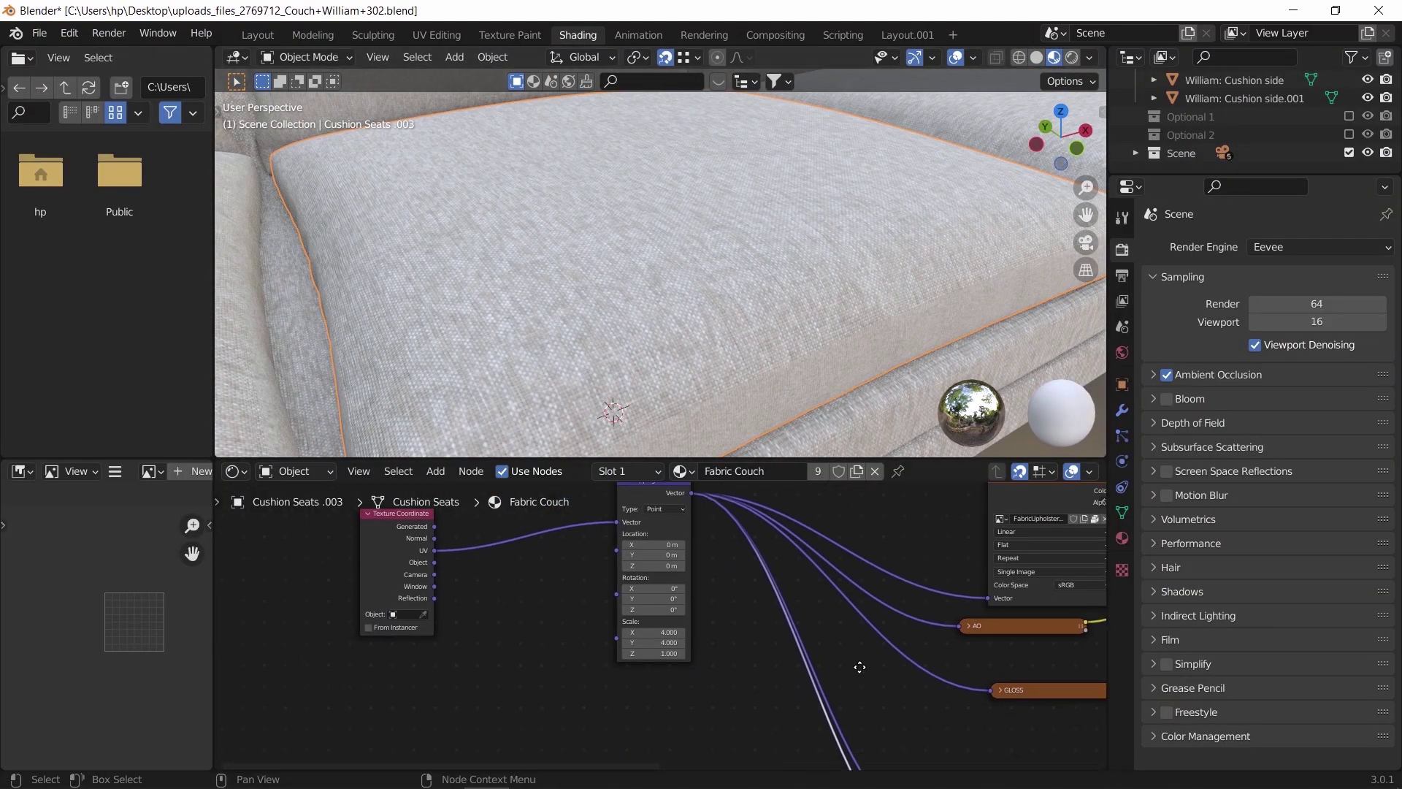
pyautogui.scroll(5, 799, 633)
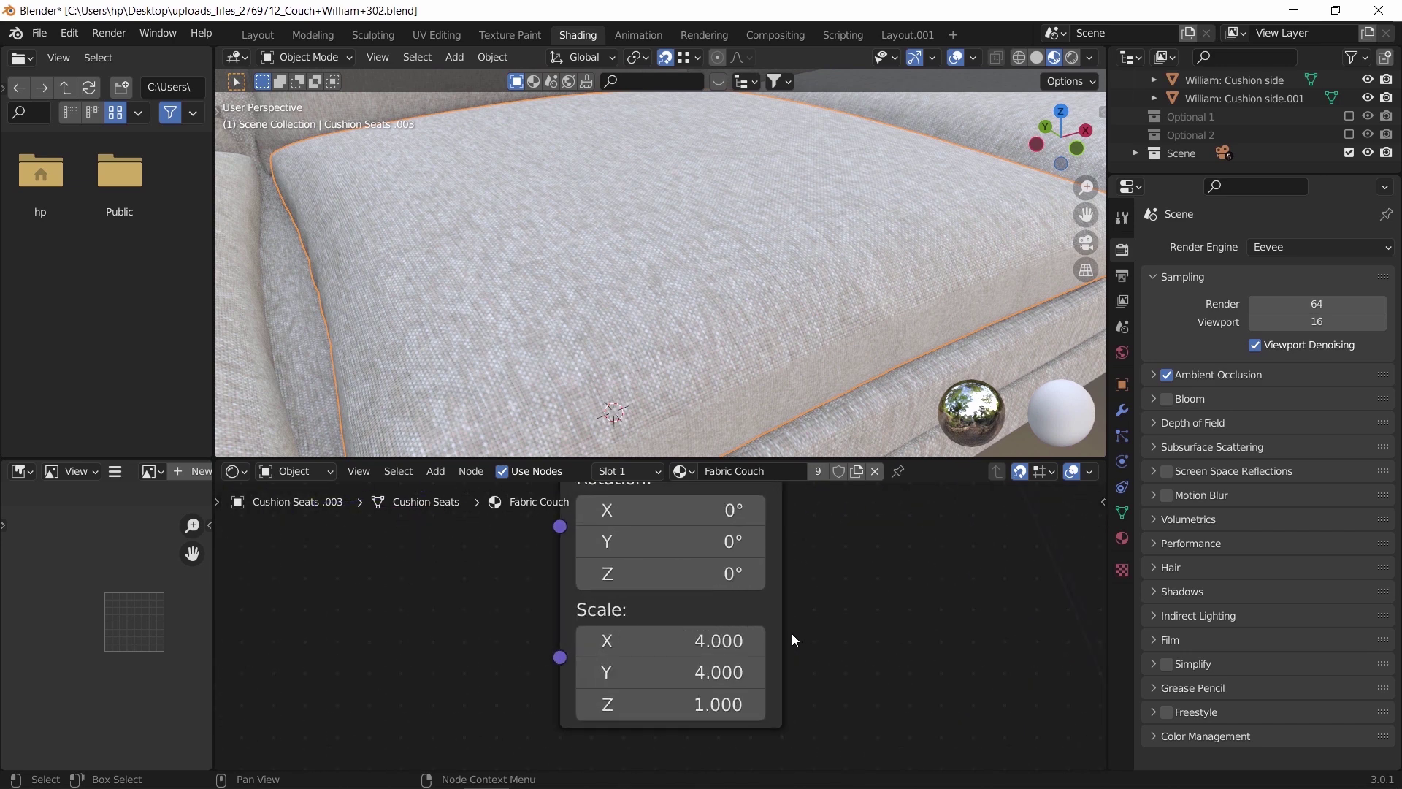
pyautogui.moveTo(737, 641); pyautogui.dragTo(738, 704)
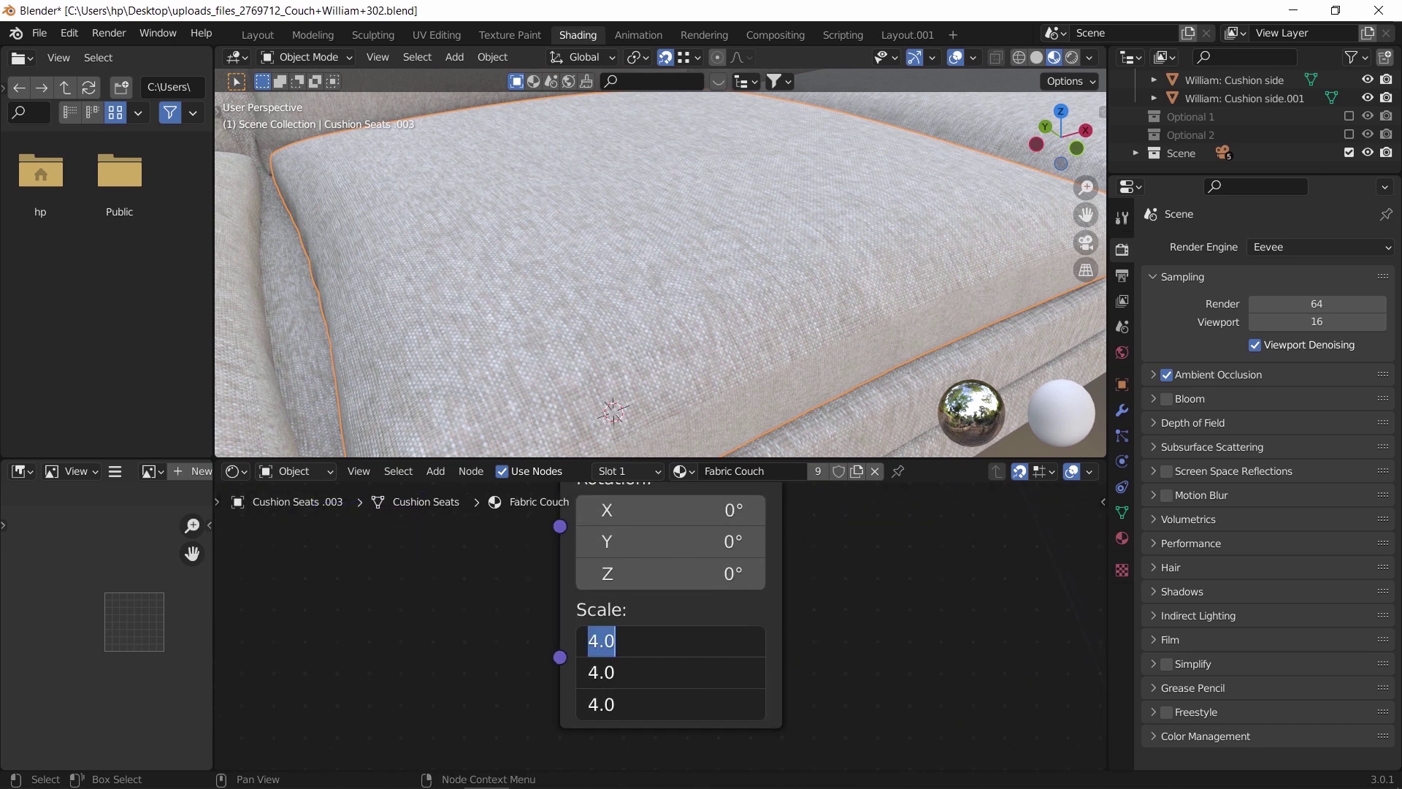
pyautogui.write('16')
pyautogui.press('Return')
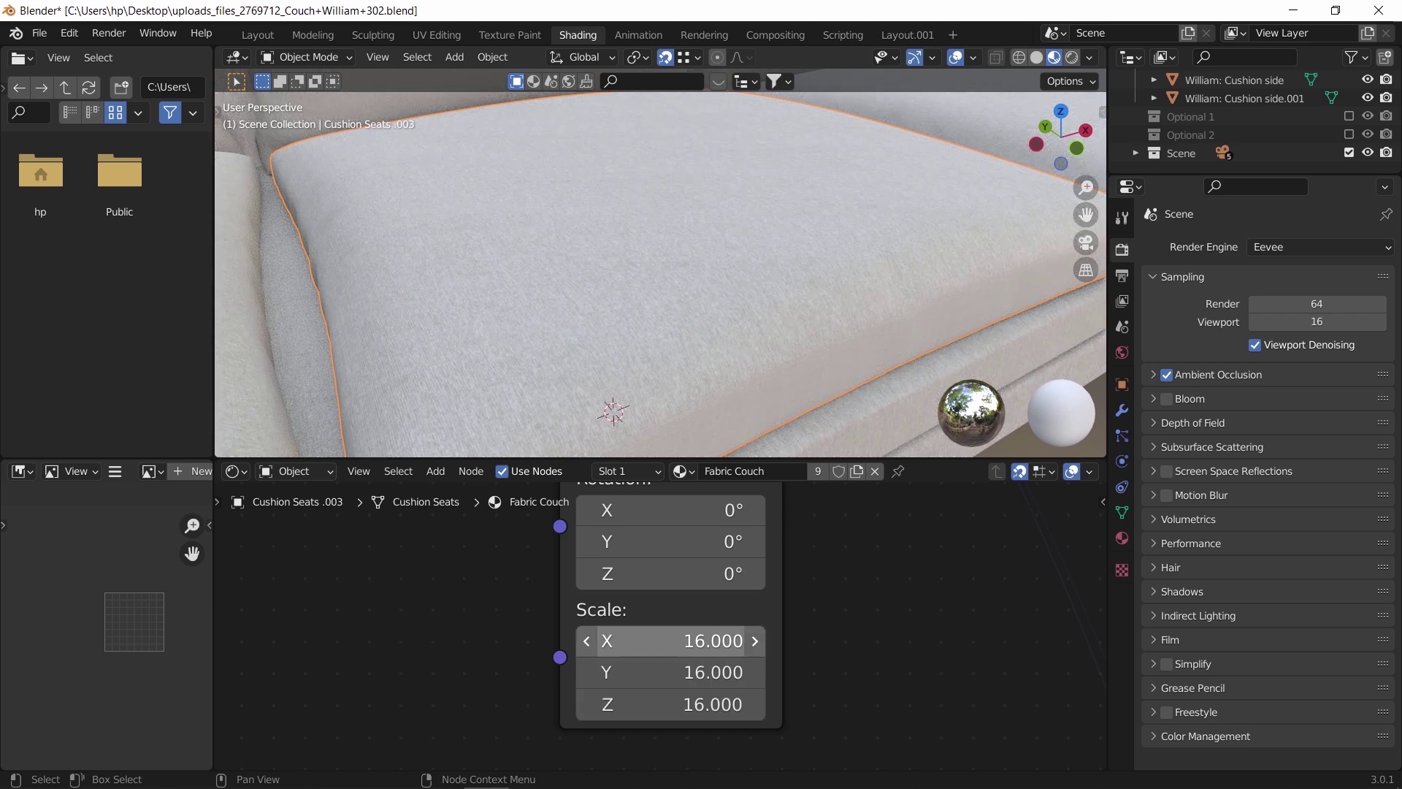
# Step: Check the fabric across the sofa, return to the Layout workspace and show the whole sofa in Material Preview
pyautogui.moveTo(779, 312); pyautogui.dragTo(492, 282)
pyautogui.scroll(4, 717, 349)
pyautogui.scroll(-4, 717, 349)
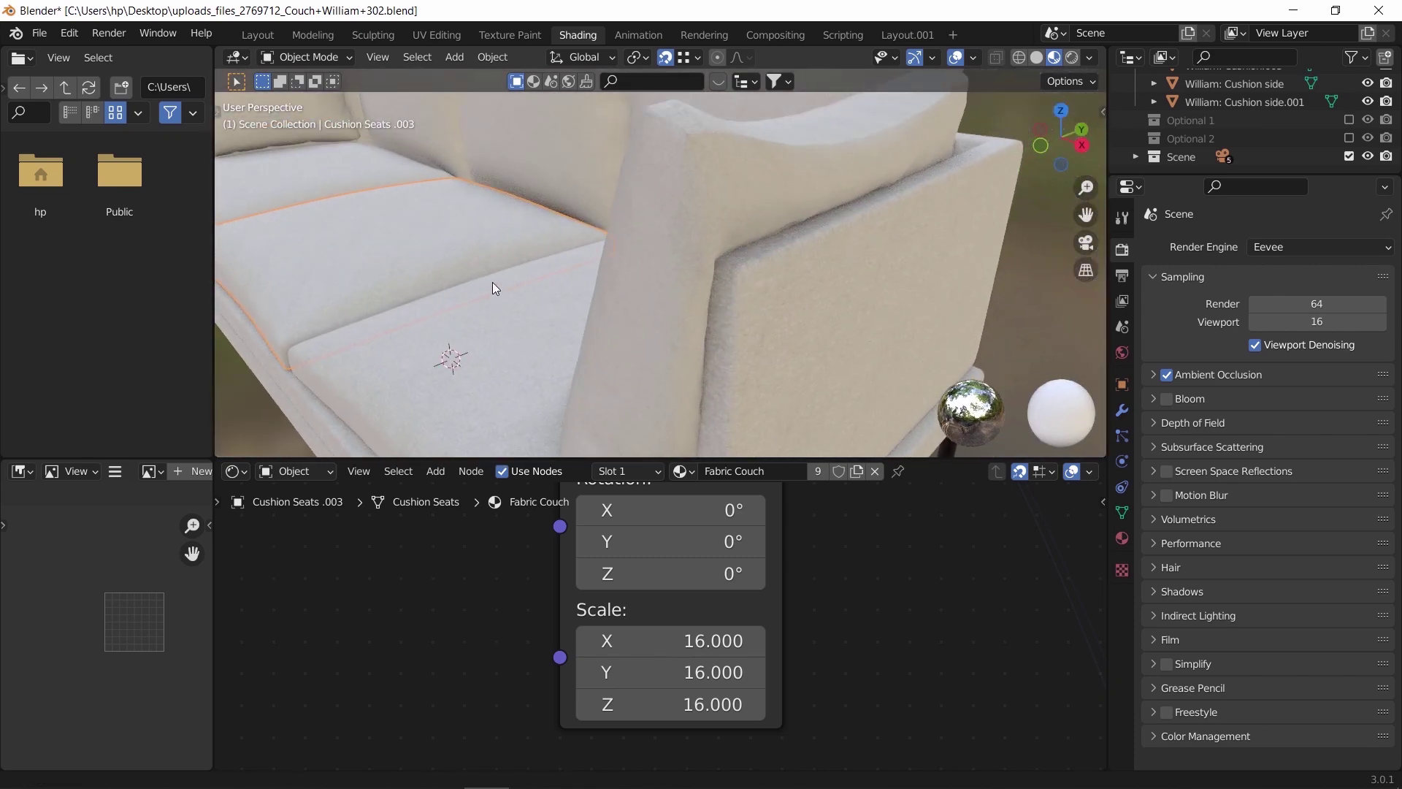
pyautogui.scroll(-10, 492, 281)
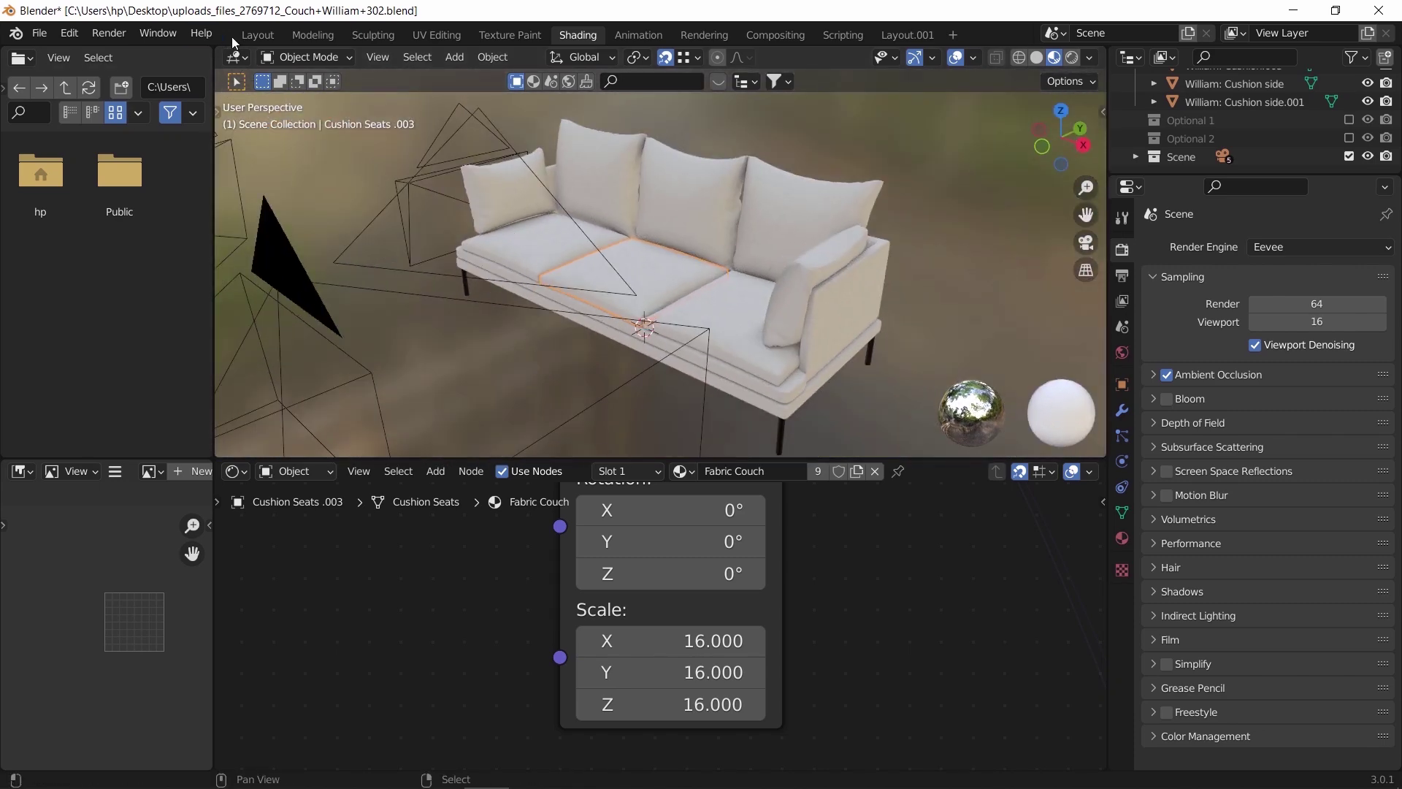
pyautogui.click(257, 35)
pyautogui.moveTo(848, 268)
pyautogui.mouseDown()
pyautogui.moveTo(721, 313)
pyautogui.moveTo(755, 330)
pyautogui.mouseUp()
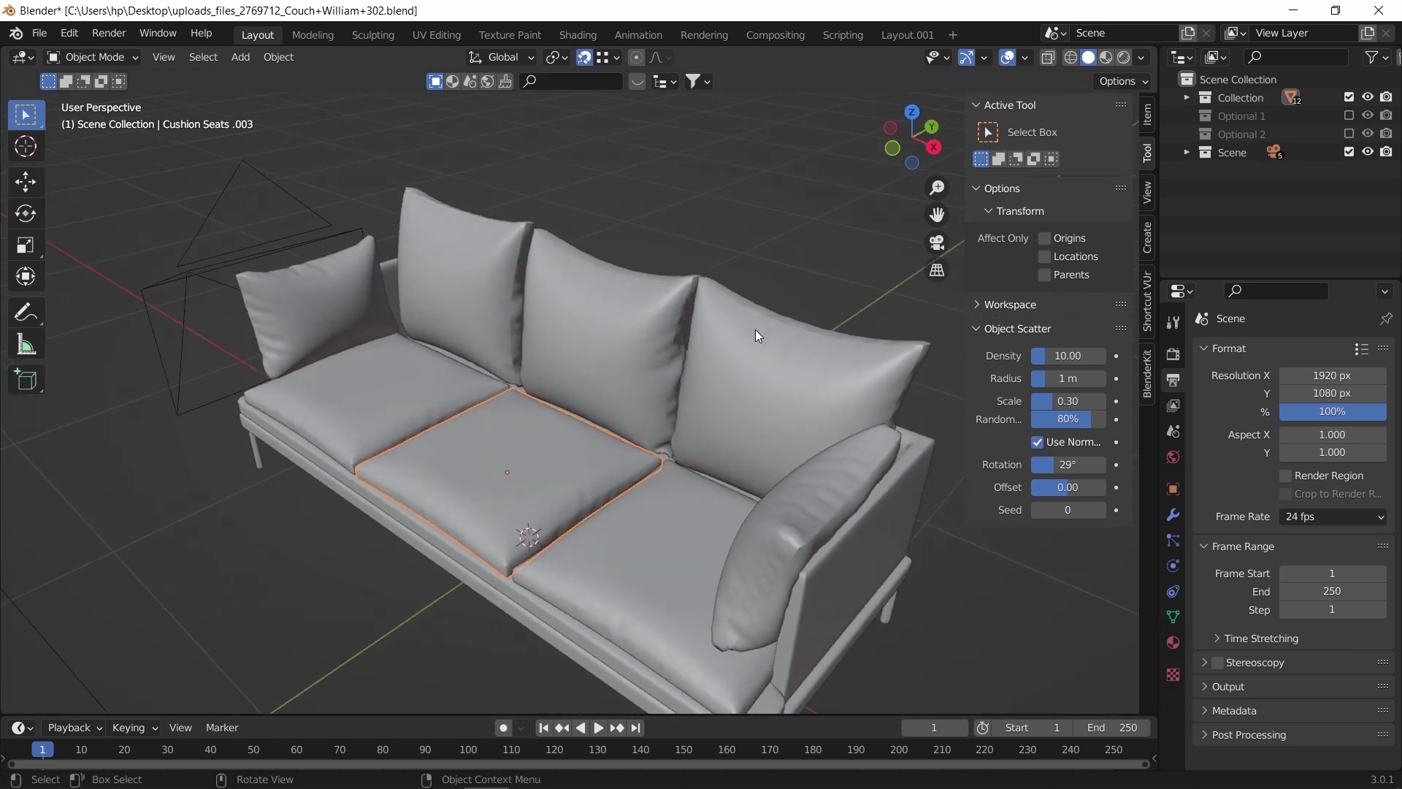
pyautogui.press('z')
pyautogui.click(756, 476)
pyautogui.scroll(-3, 756, 477)
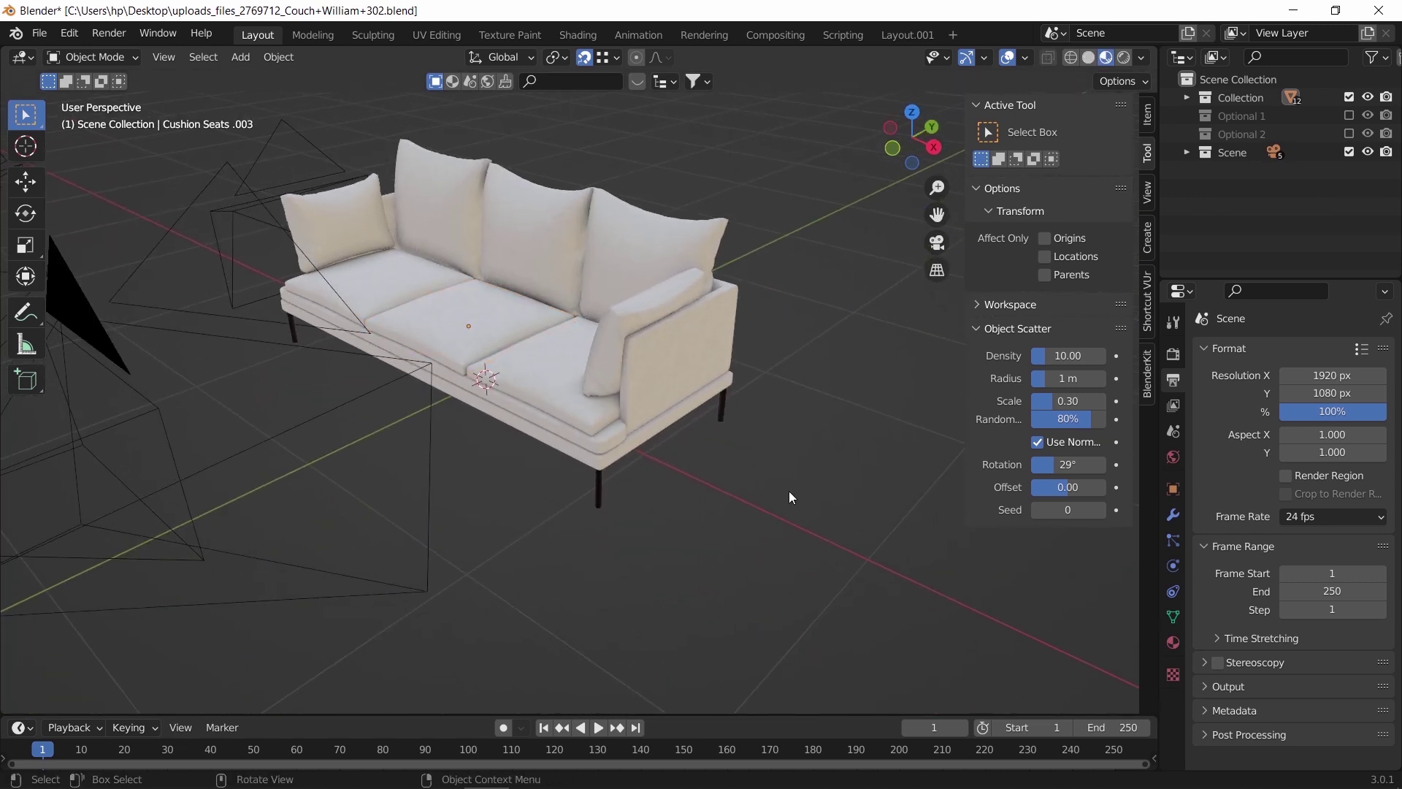
# Step: Detach the image texture from the Metallic input of the sofa legs' Metal material and set Metallic to 1.000
pyautogui.click(599, 489)
pyautogui.click(1173, 643)
pyautogui.scroll(-6, 1234, 642)
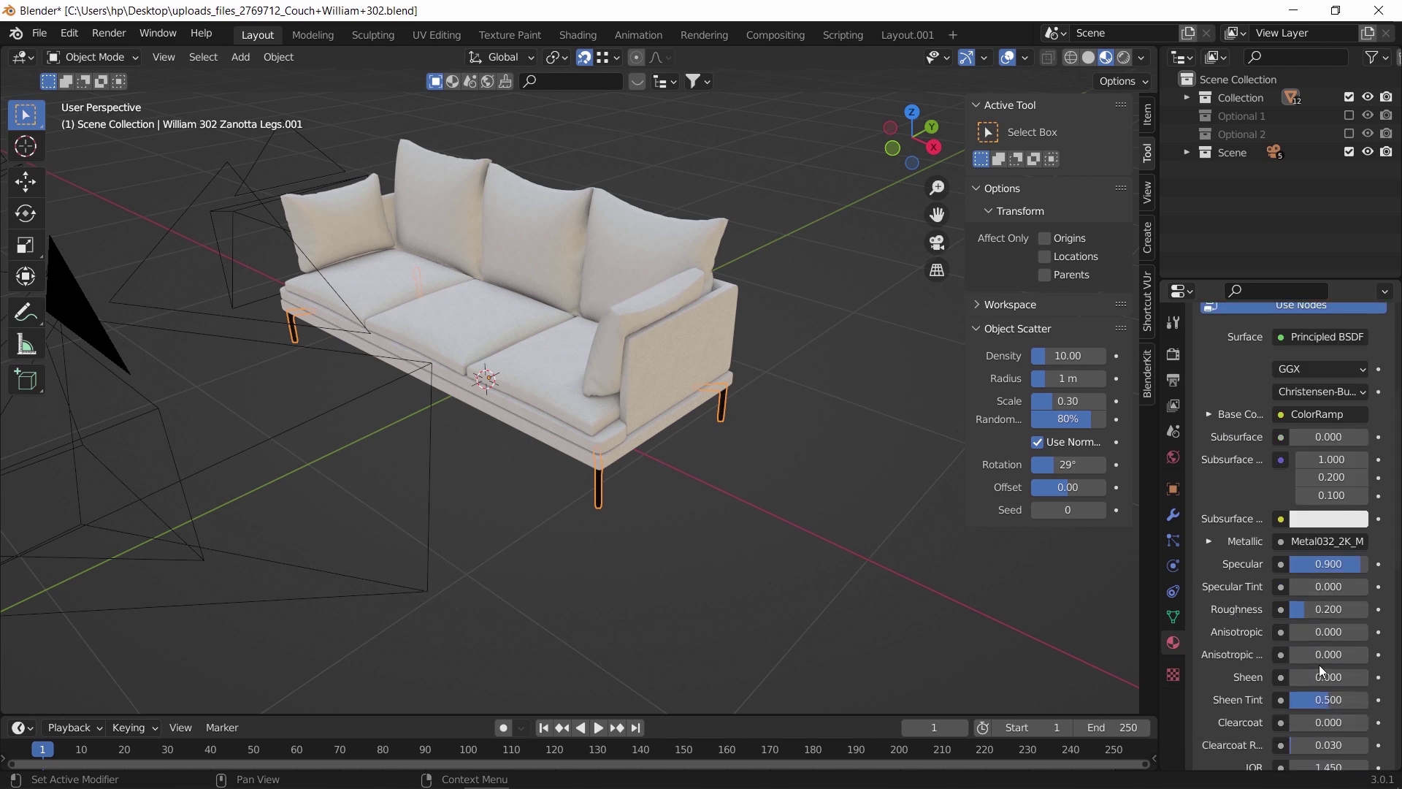
pyautogui.click(1324, 541)
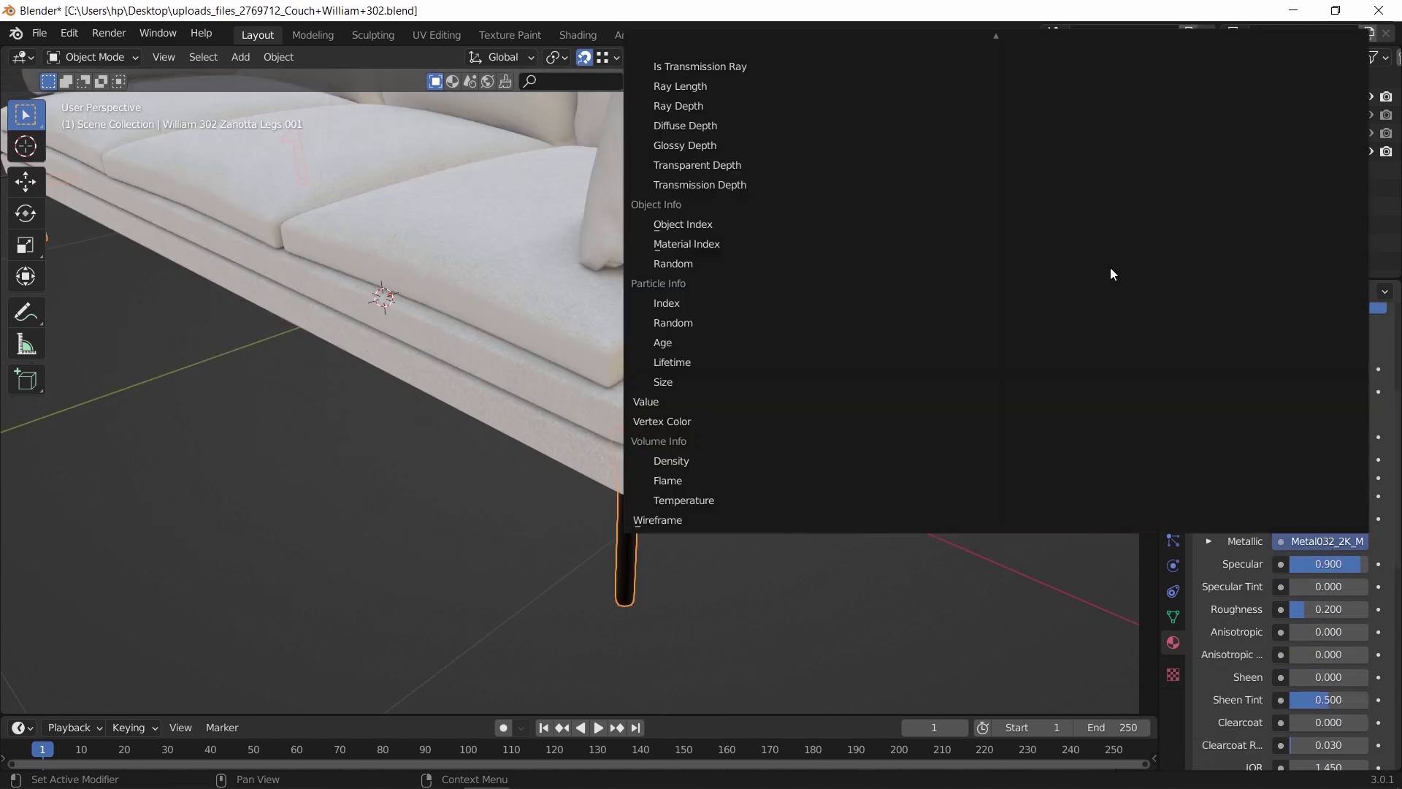
pyautogui.click(1307, 49)
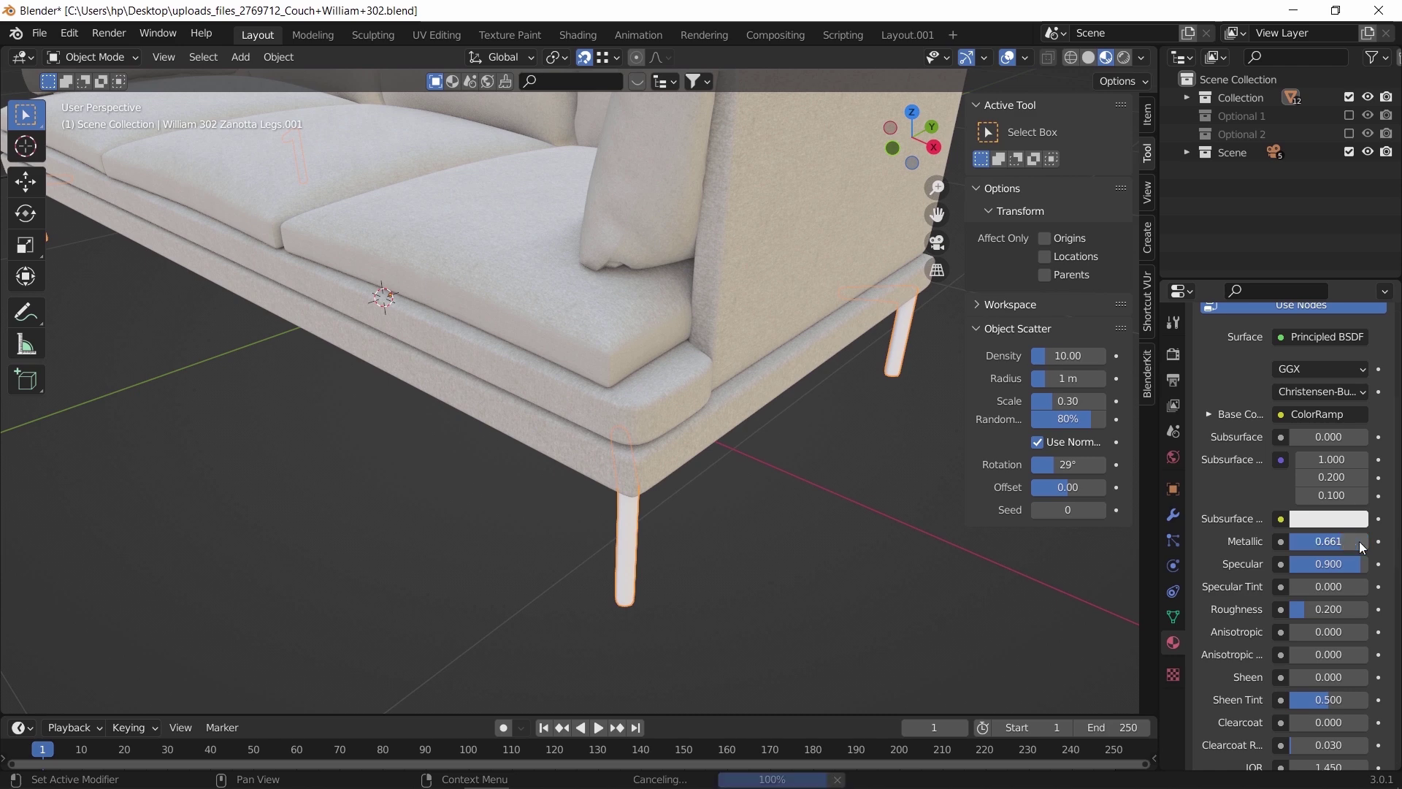
# Step: Detach the ColorRamp from the Base Color of the legs' Metal material
pyautogui.scroll(4, 1335, 442)
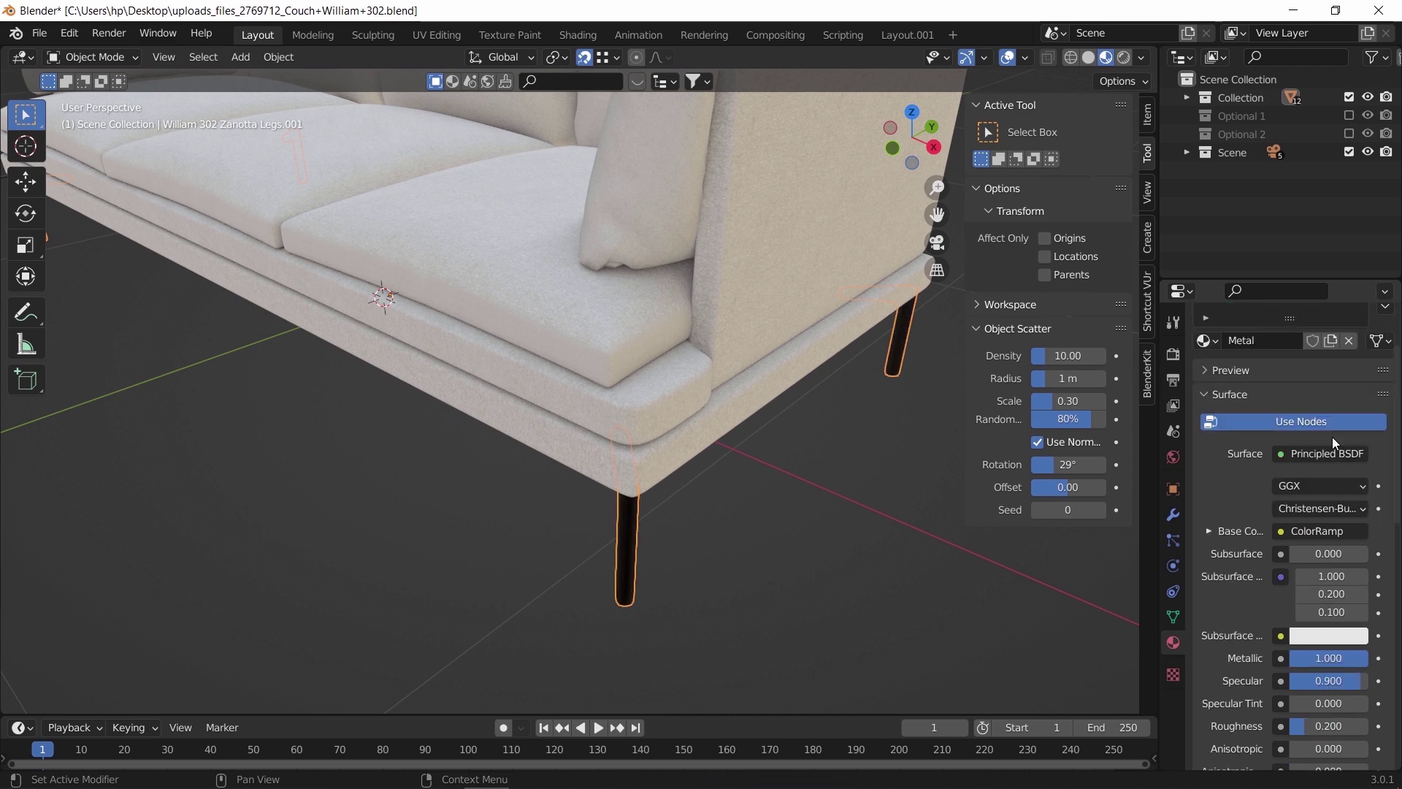
pyautogui.click(1337, 531)
pyautogui.click(1315, 293)
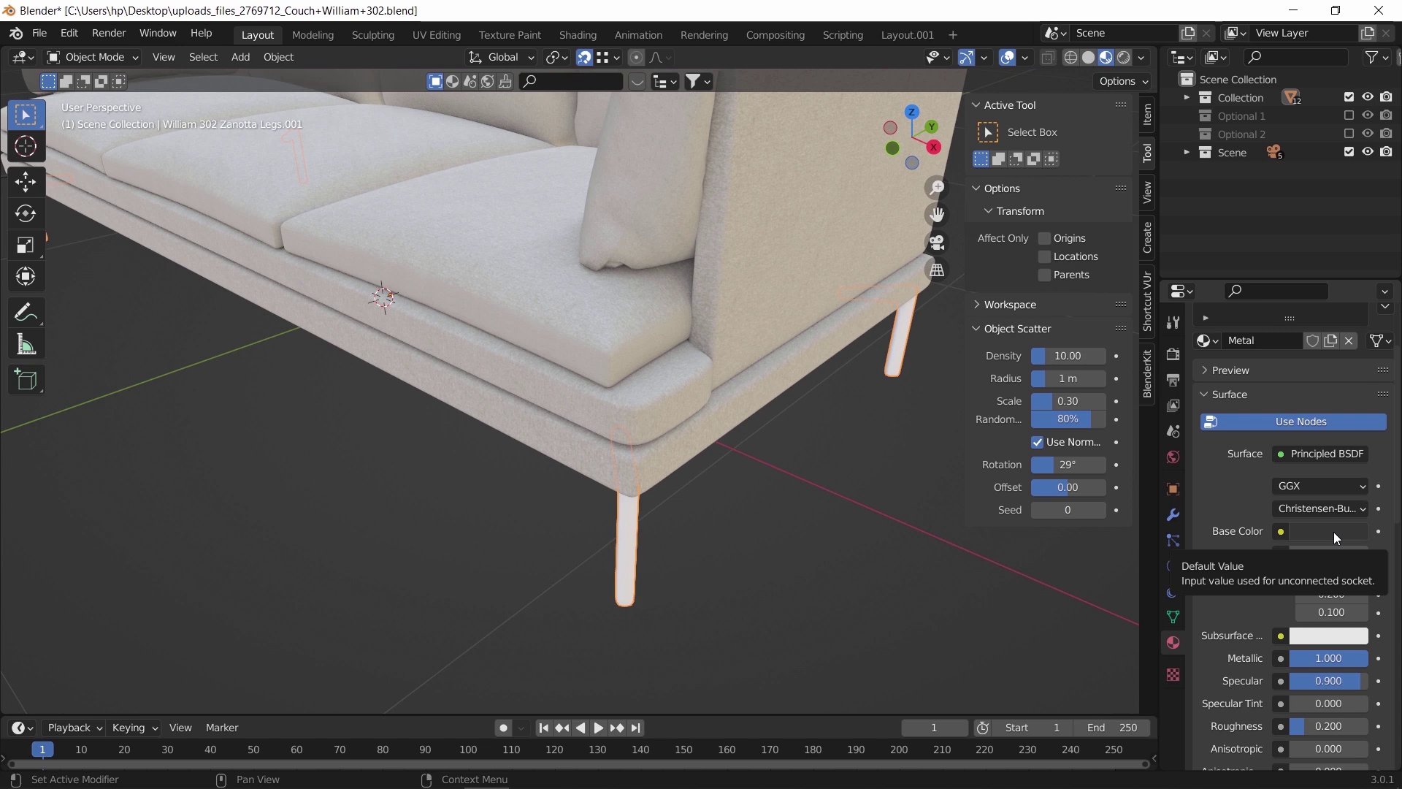
# Step: Set the Base Color of the sofa legs' Metal material to a neutral grey with a Value of 0.520 and check the sofa
pyautogui.click(1337, 538)
pyautogui.moveTo(1355, 343); pyautogui.dragTo(1355, 307)
pyautogui.click(801, 441)
pyautogui.scroll(-3, 796, 442)
pyautogui.moveTo(628, 526)
pyautogui.mouseDown()
pyautogui.moveTo(575, 508)
pyautogui.moveTo(729, 524)
pyautogui.moveTo(619, 526)
pyautogui.mouseUp()
pyautogui.click(1344, 530)
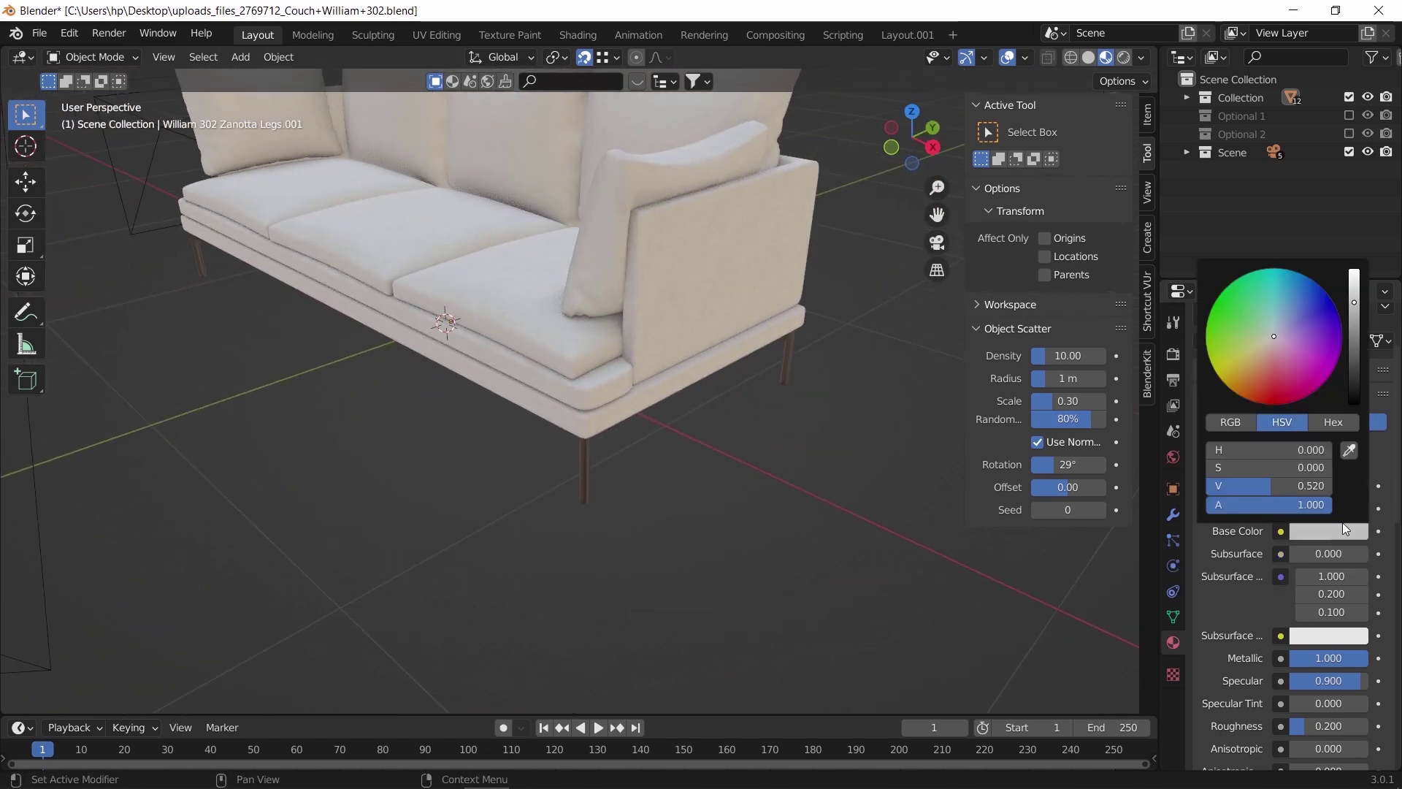
pyautogui.moveTo(795, 433); pyautogui.dragTo(751, 458)
pyautogui.scroll(-5, 752, 458)
pyautogui.moveTo(608, 426); pyautogui.dragTo(716, 436)
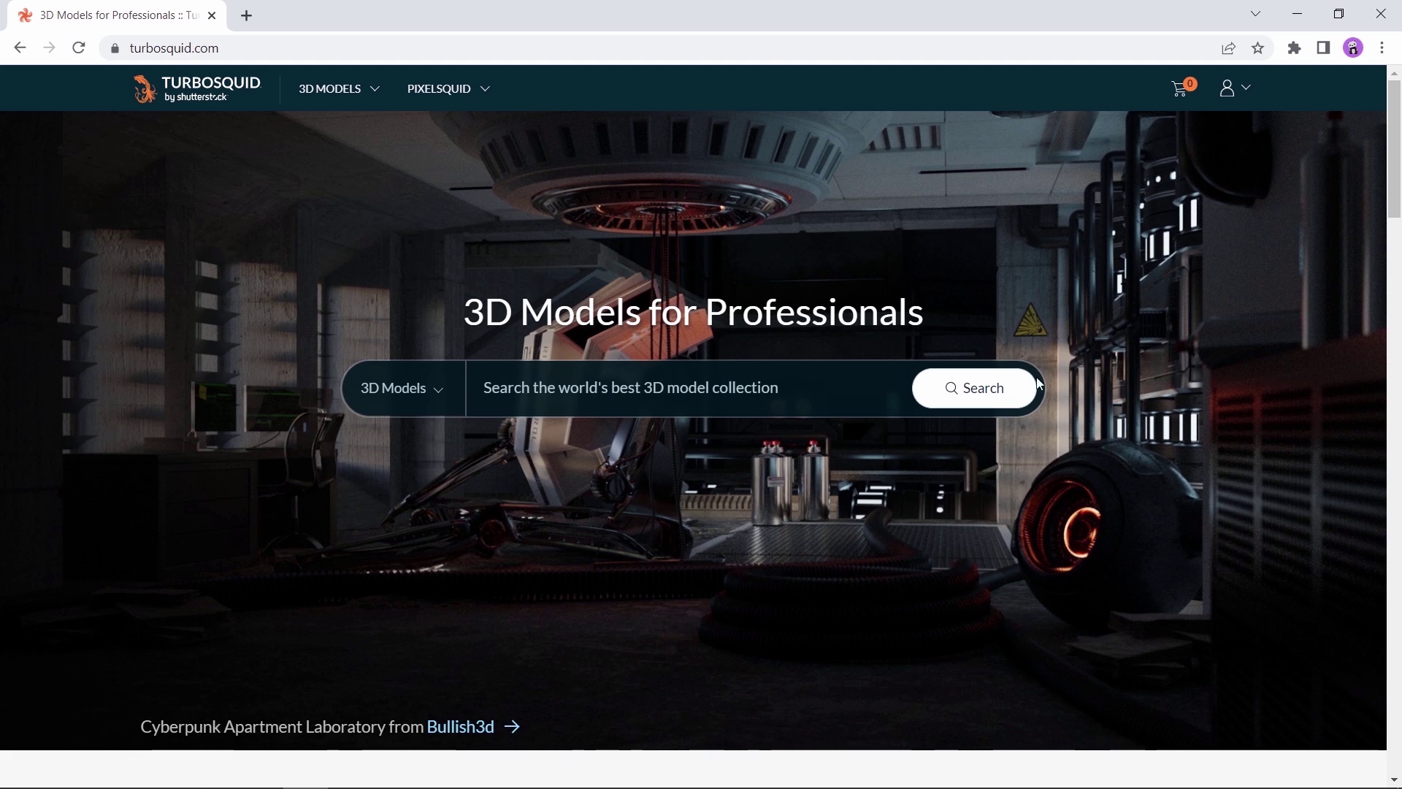
# Step: On the TurboSquid website, search the 3D models for "tv" and limit the results to free ones
pyautogui.write('tv')
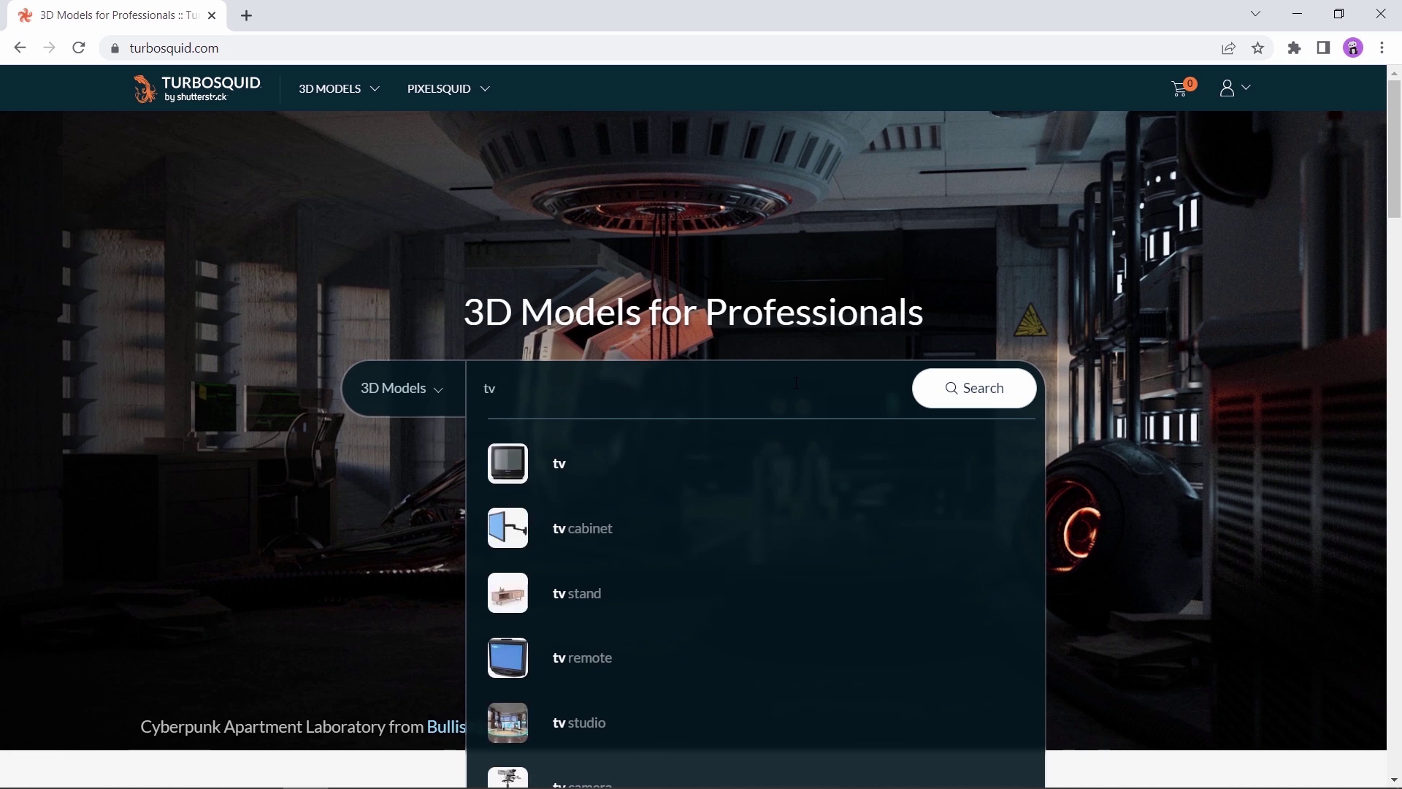
pyautogui.click(682, 485)
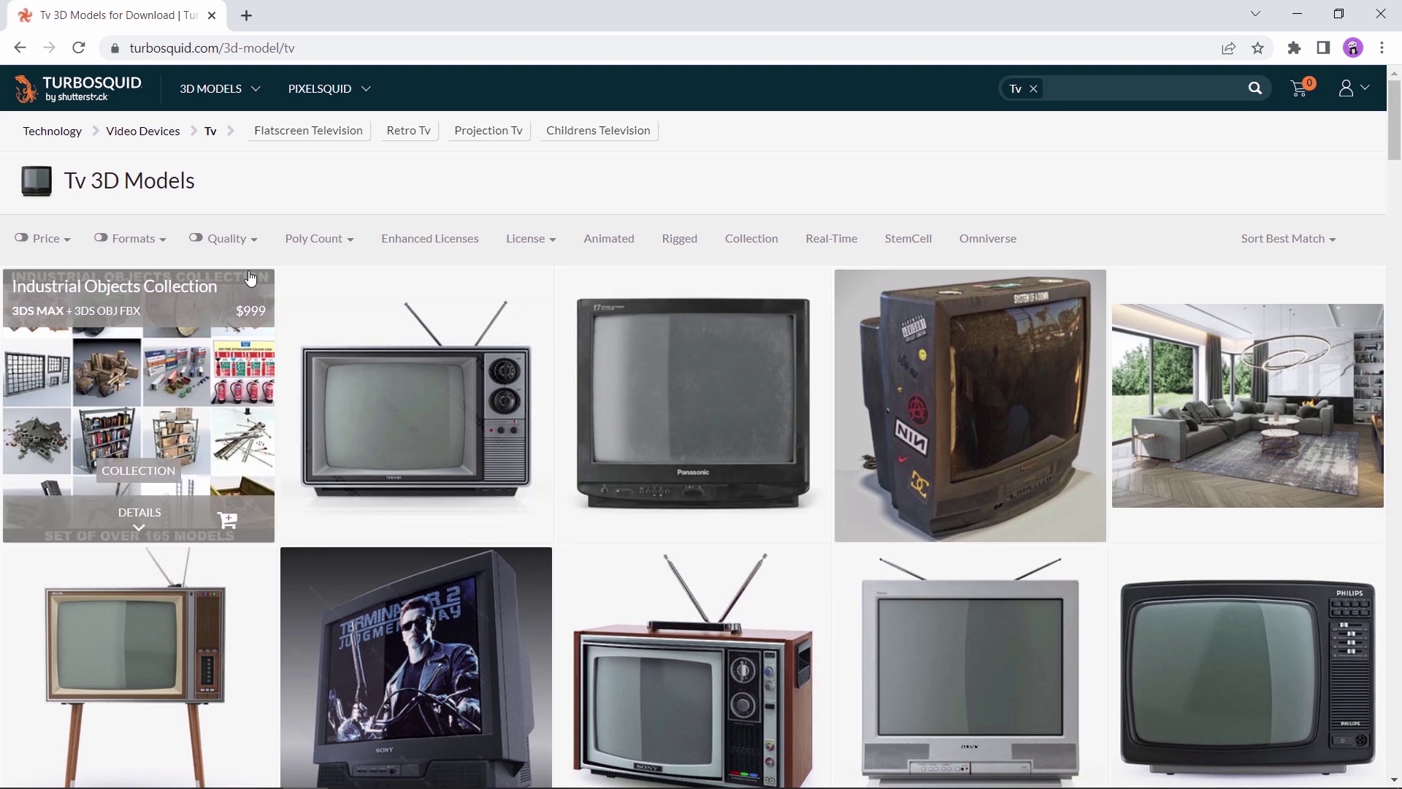
pyautogui.click(163, 240)
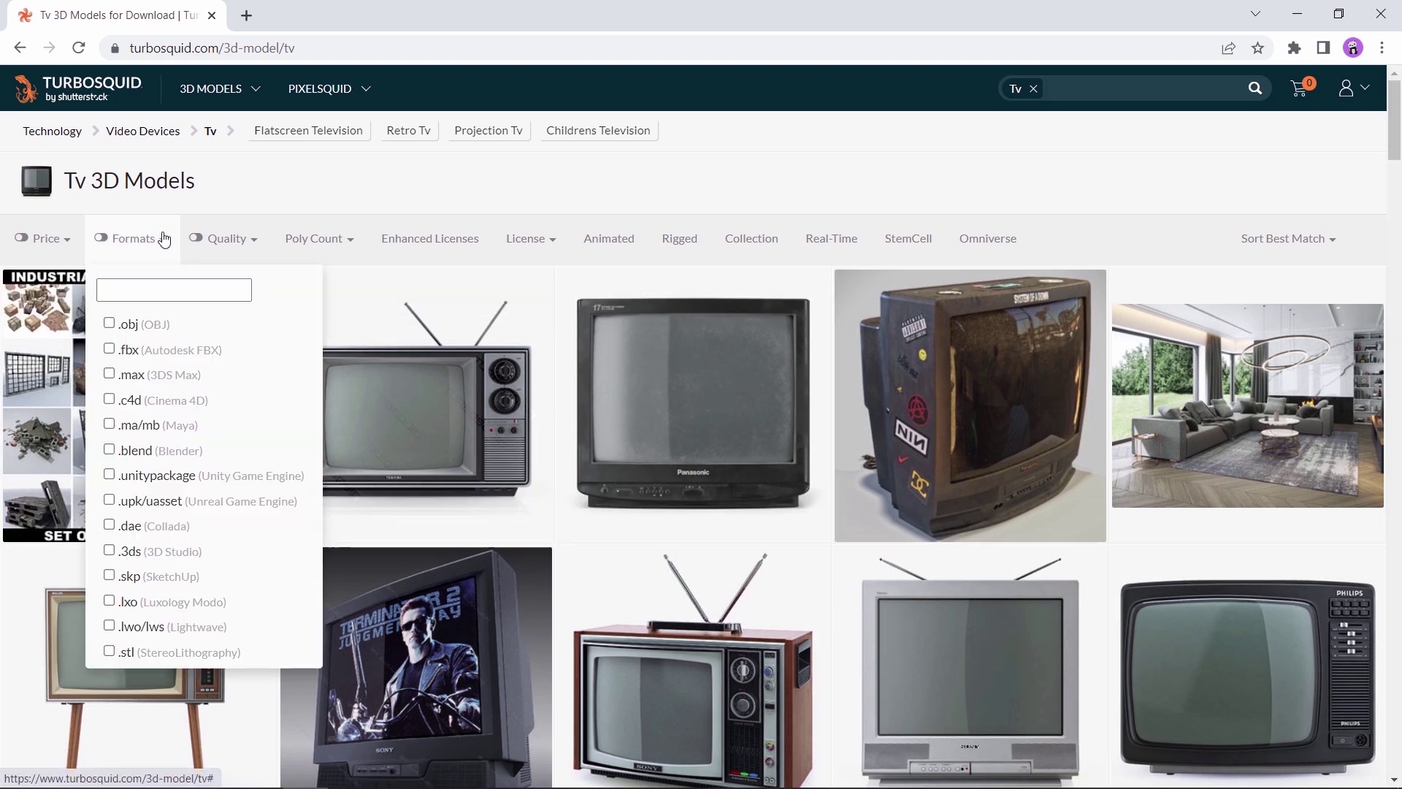
pyautogui.click(163, 240)
pyautogui.click(62, 241)
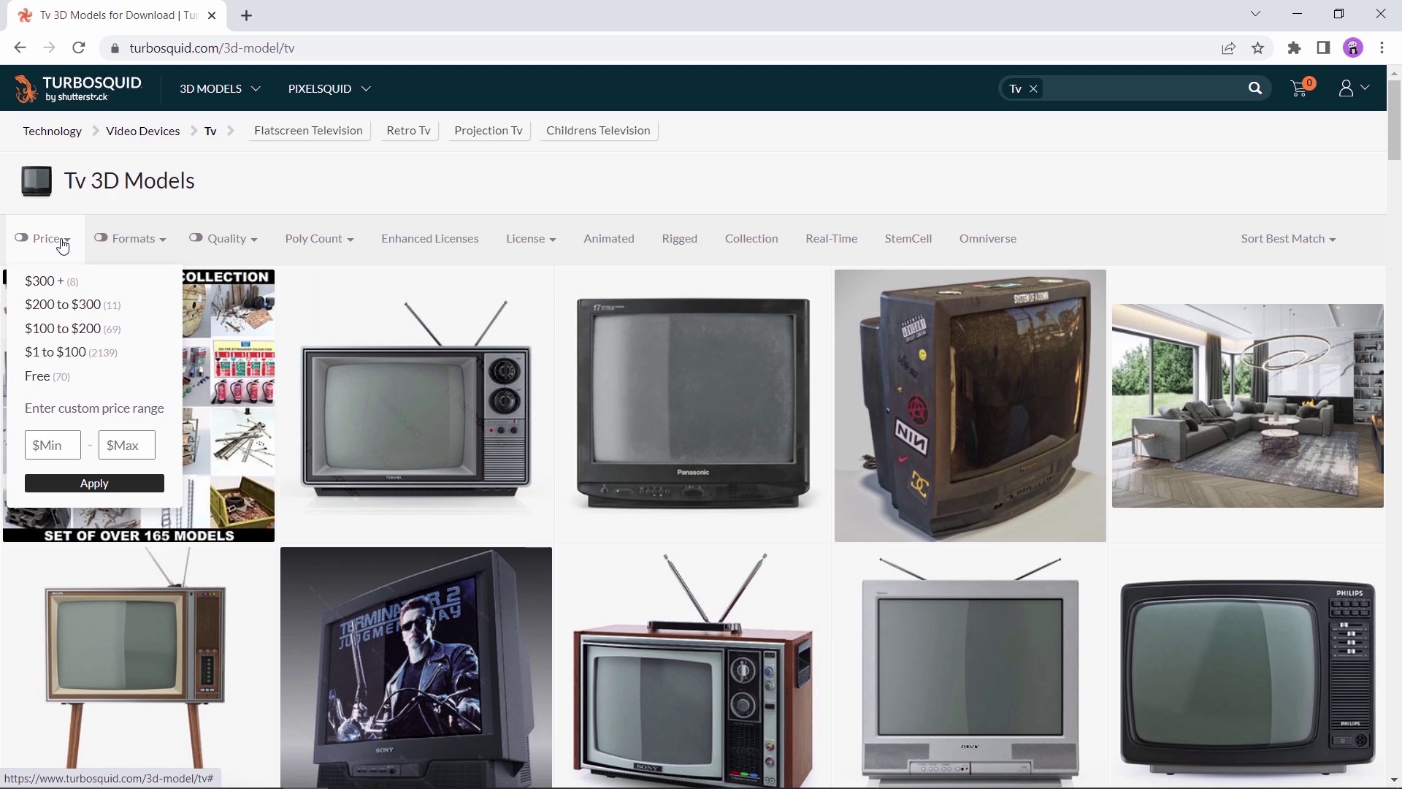
pyautogui.click(101, 381)
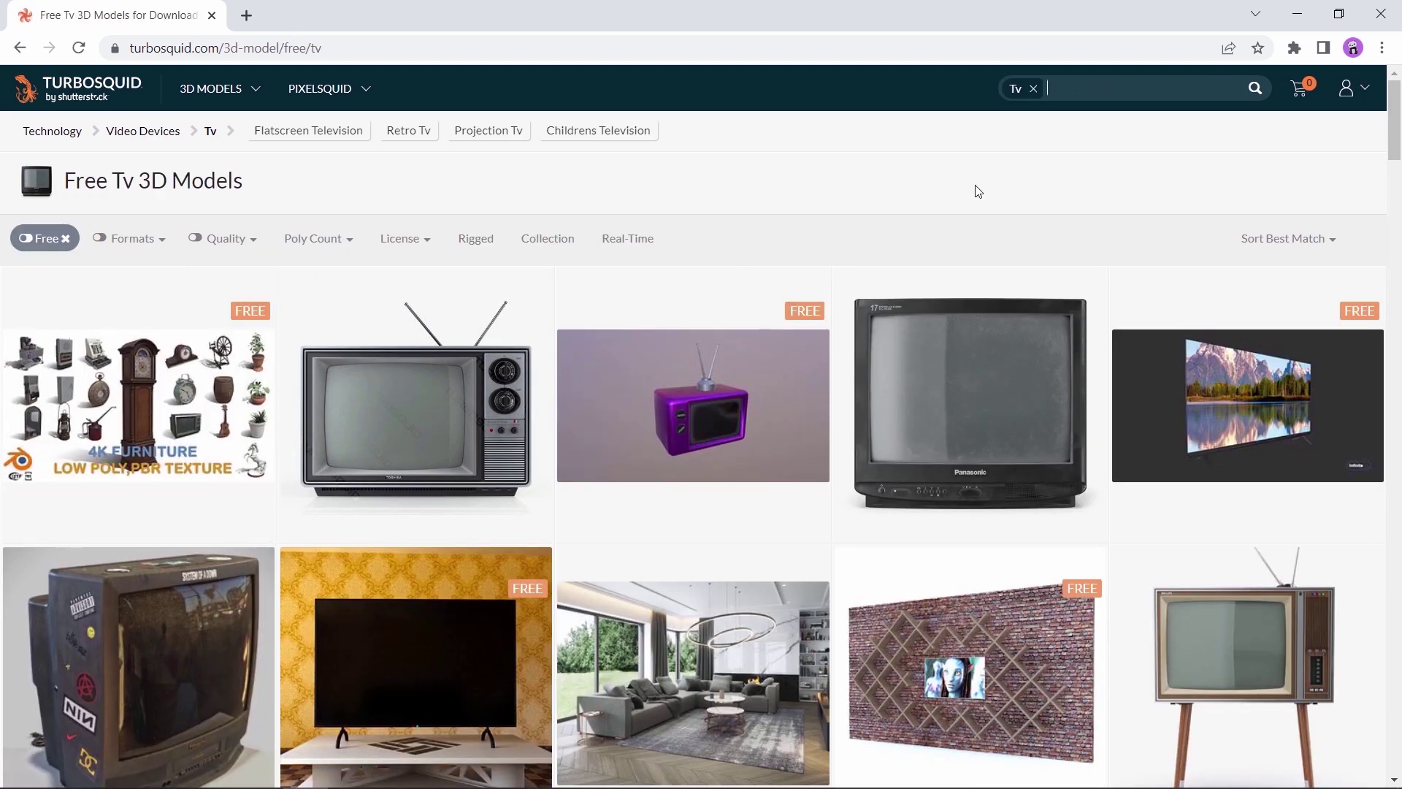
# Step: Open the free Retro TV model from the results, go to its download page and list all its file formats
pyautogui.scroll(-8, 979, 191)
pyautogui.scroll(2, 204, 225)
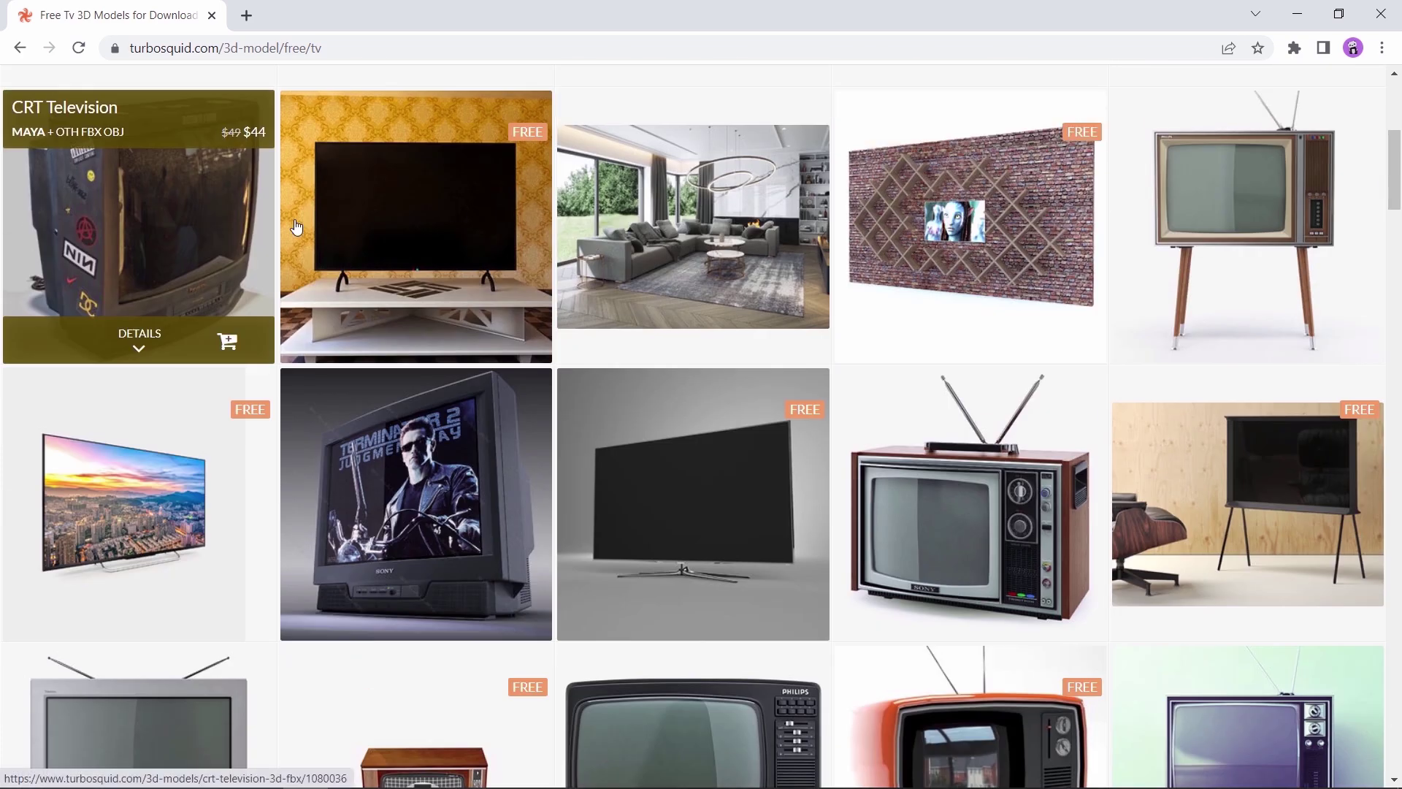
pyautogui.scroll(-4, 834, 351)
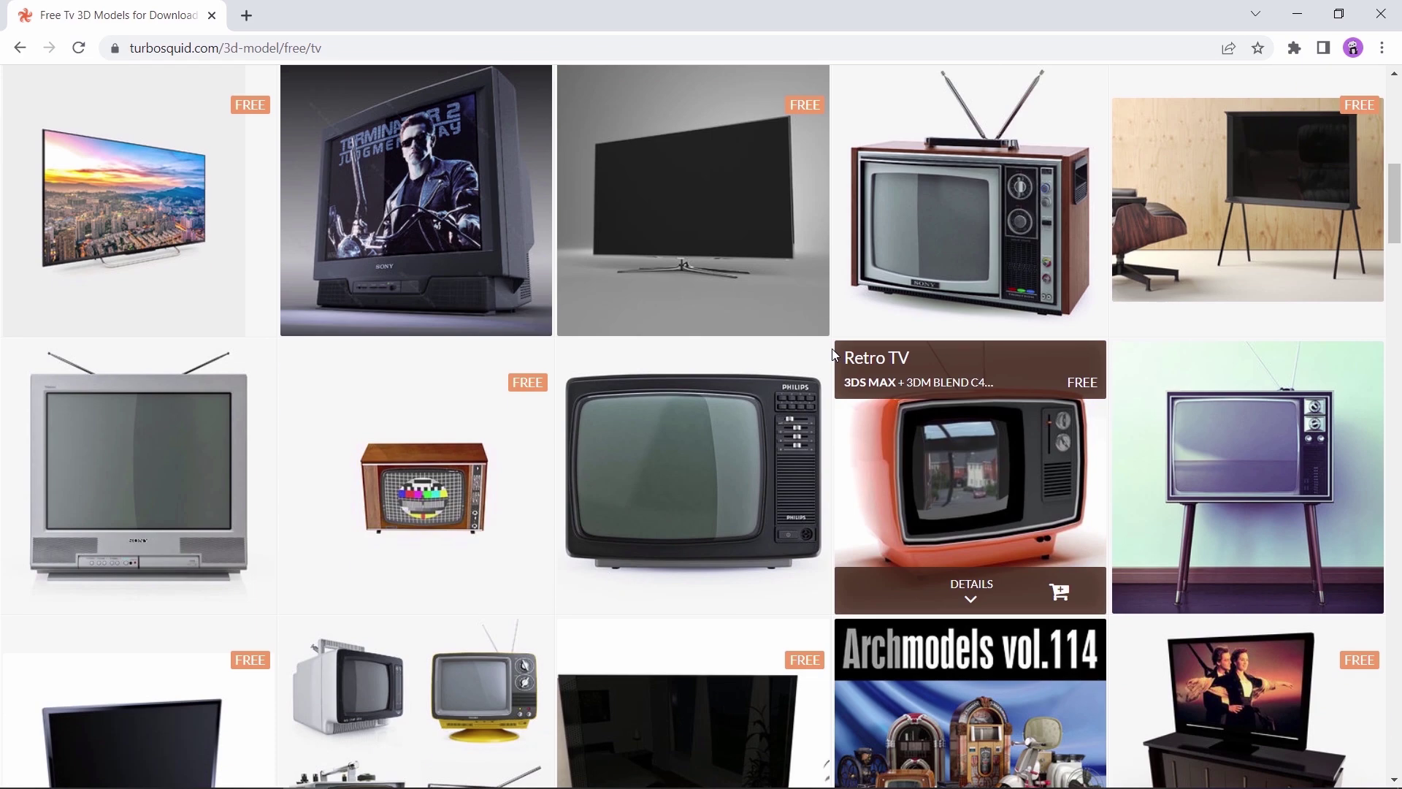
pyautogui.click(998, 465)
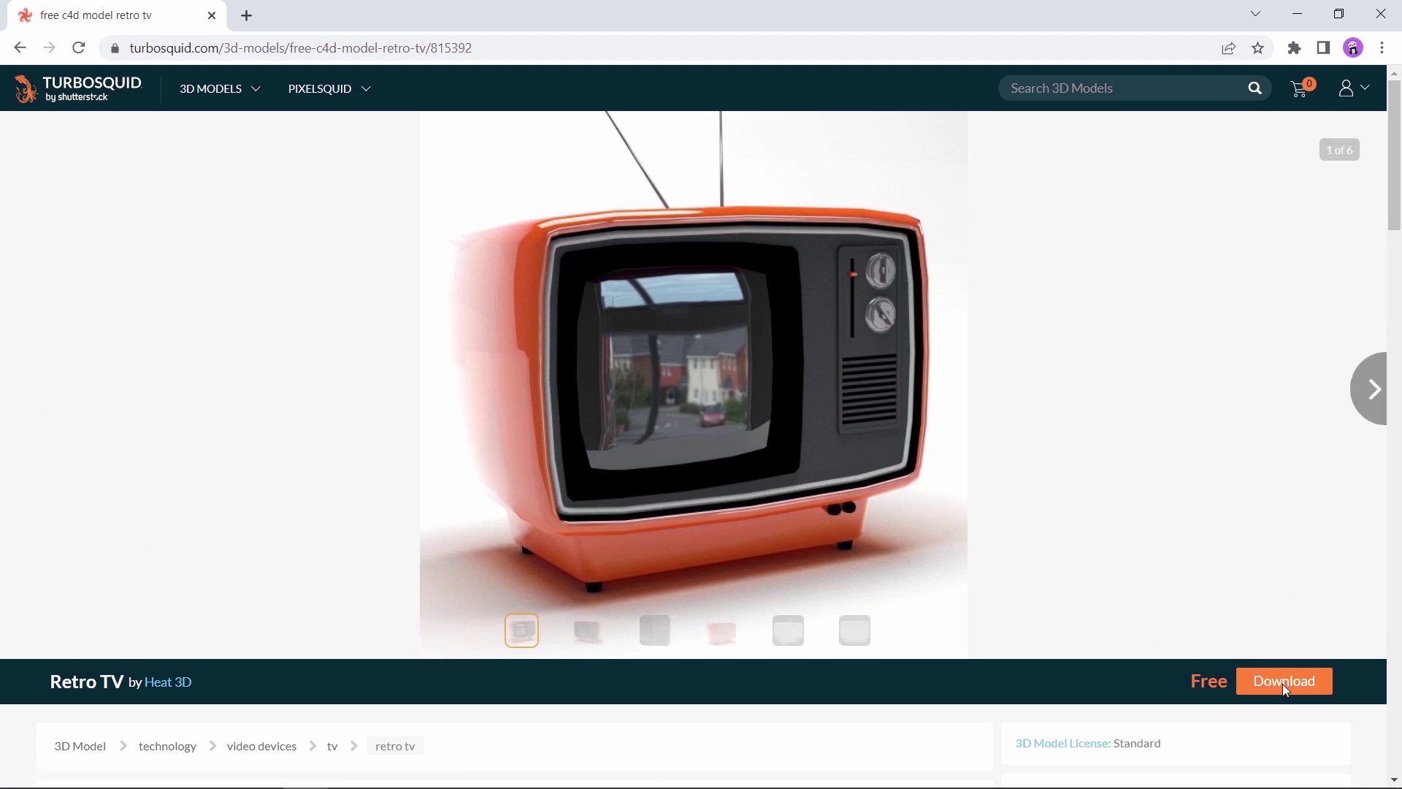
pyautogui.click(1287, 691)
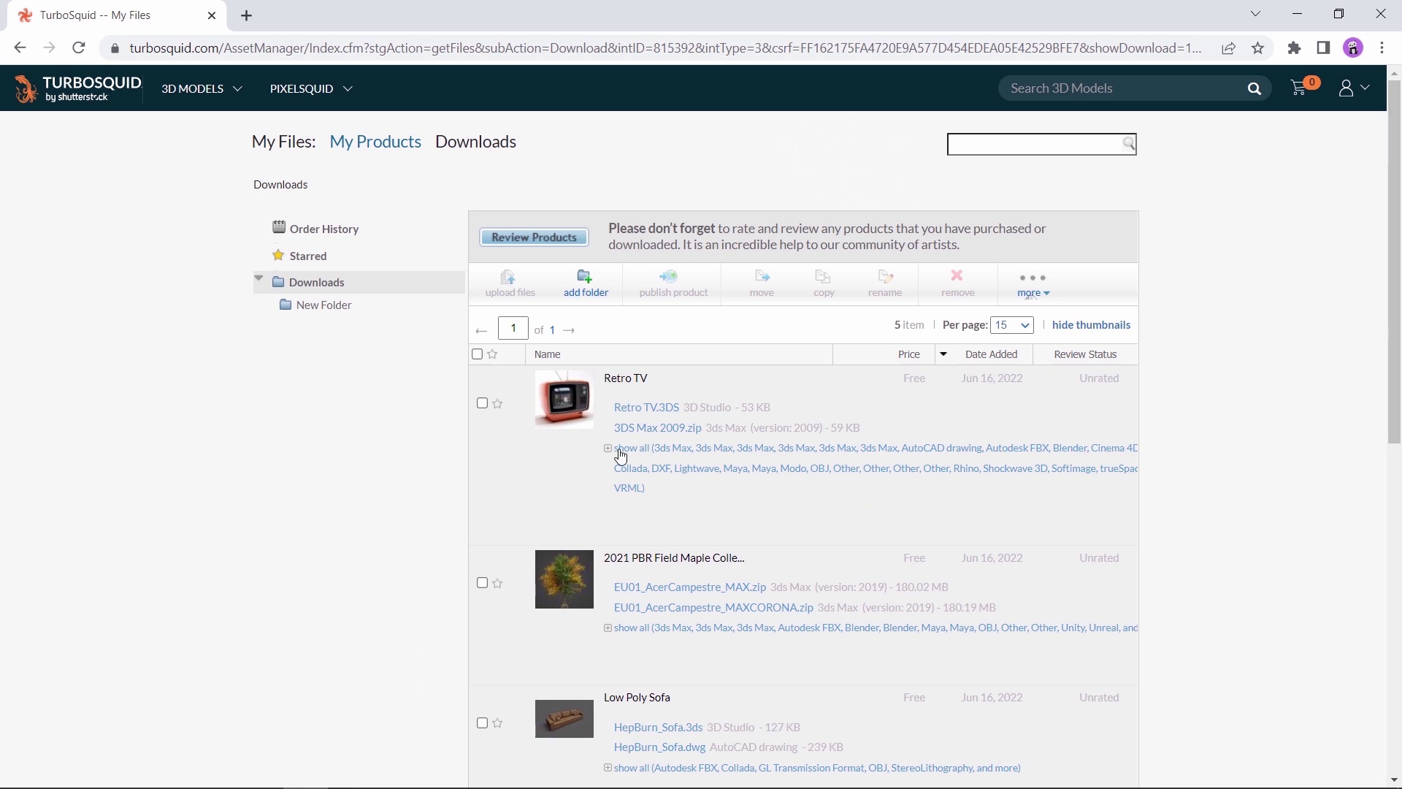
pyautogui.click(609, 449)
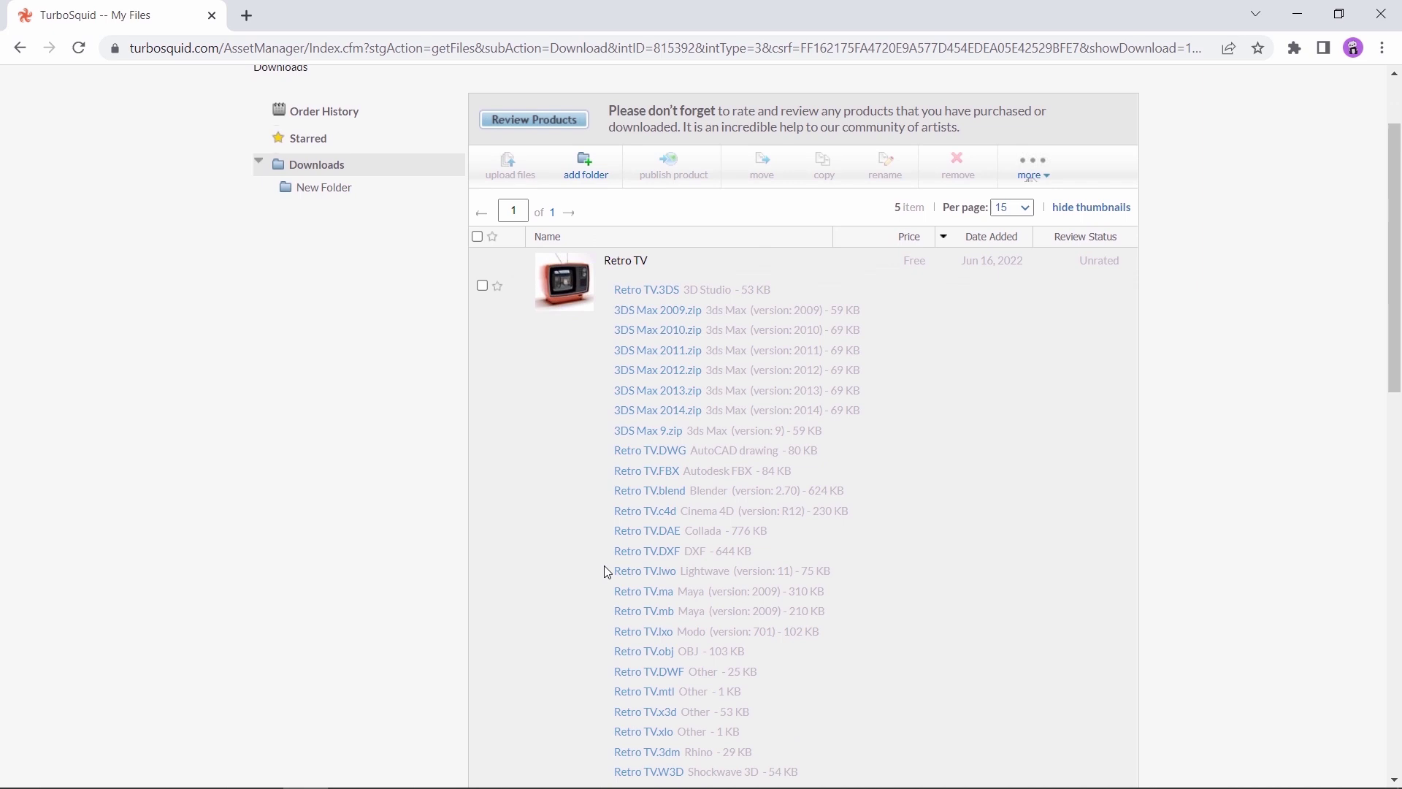
pyautogui.scroll(-1, 607, 572)
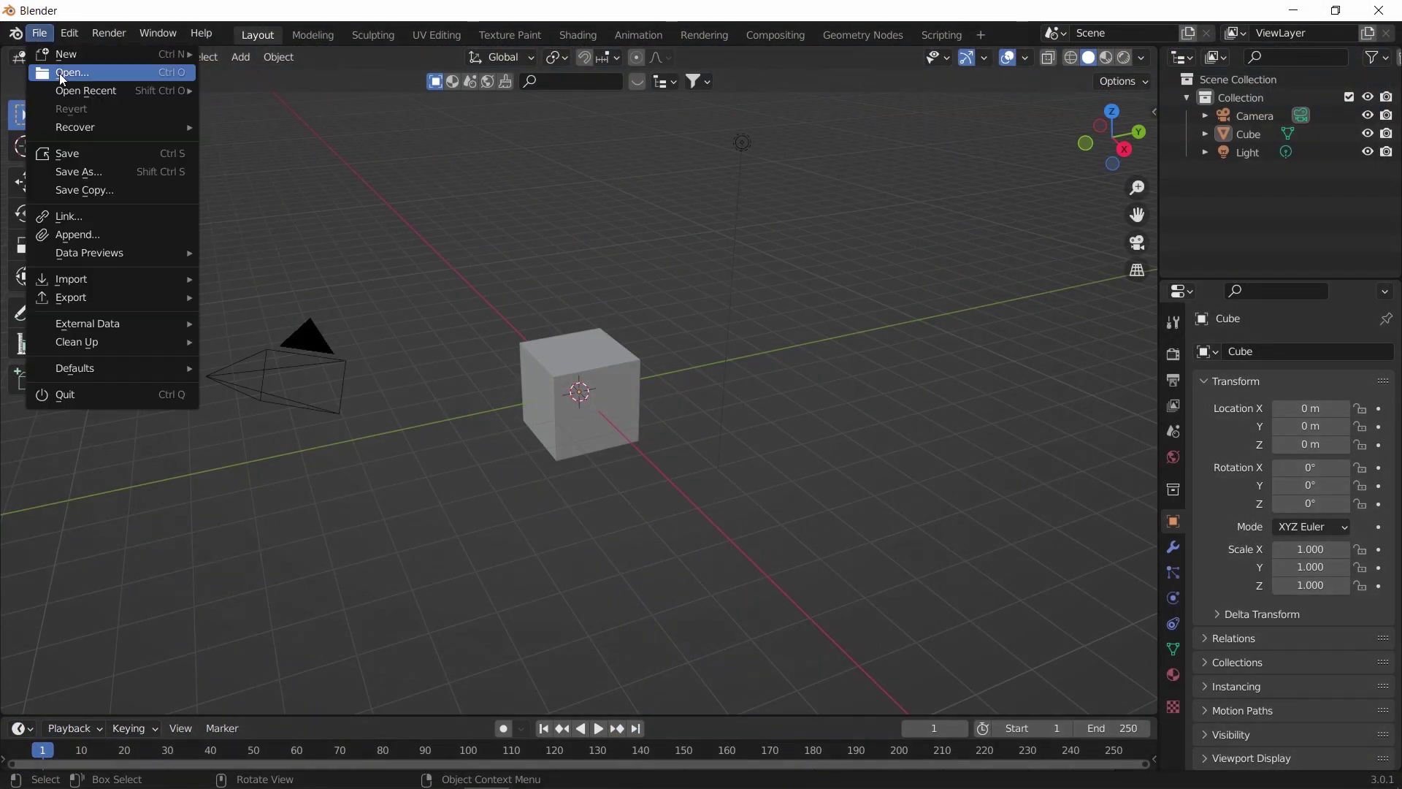
# Step: In Blender, open Retro_TV.blend from the Desktop folder and view the television from the front
pyautogui.click(62, 73)
pyautogui.click(719, 437)
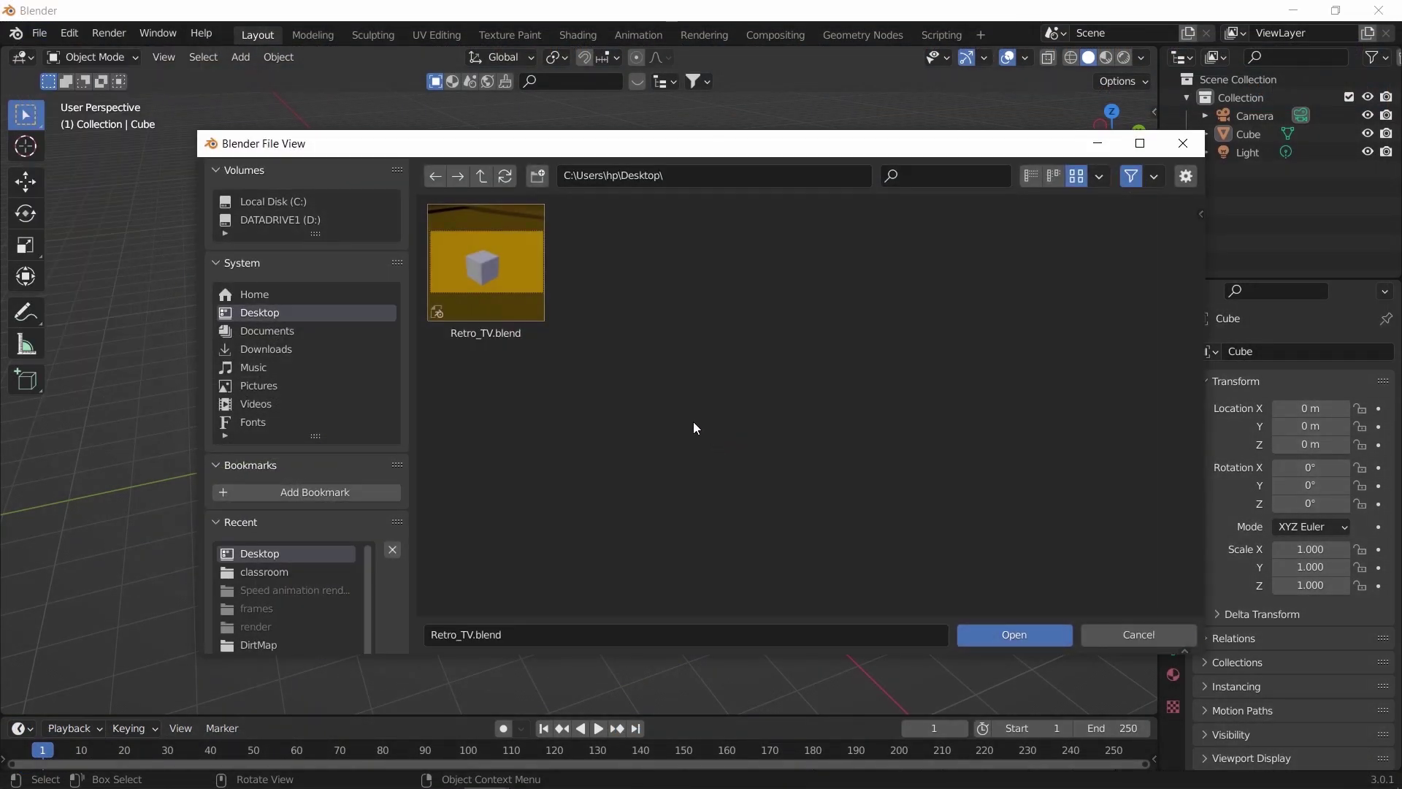
pyautogui.doubleClick(507, 304)
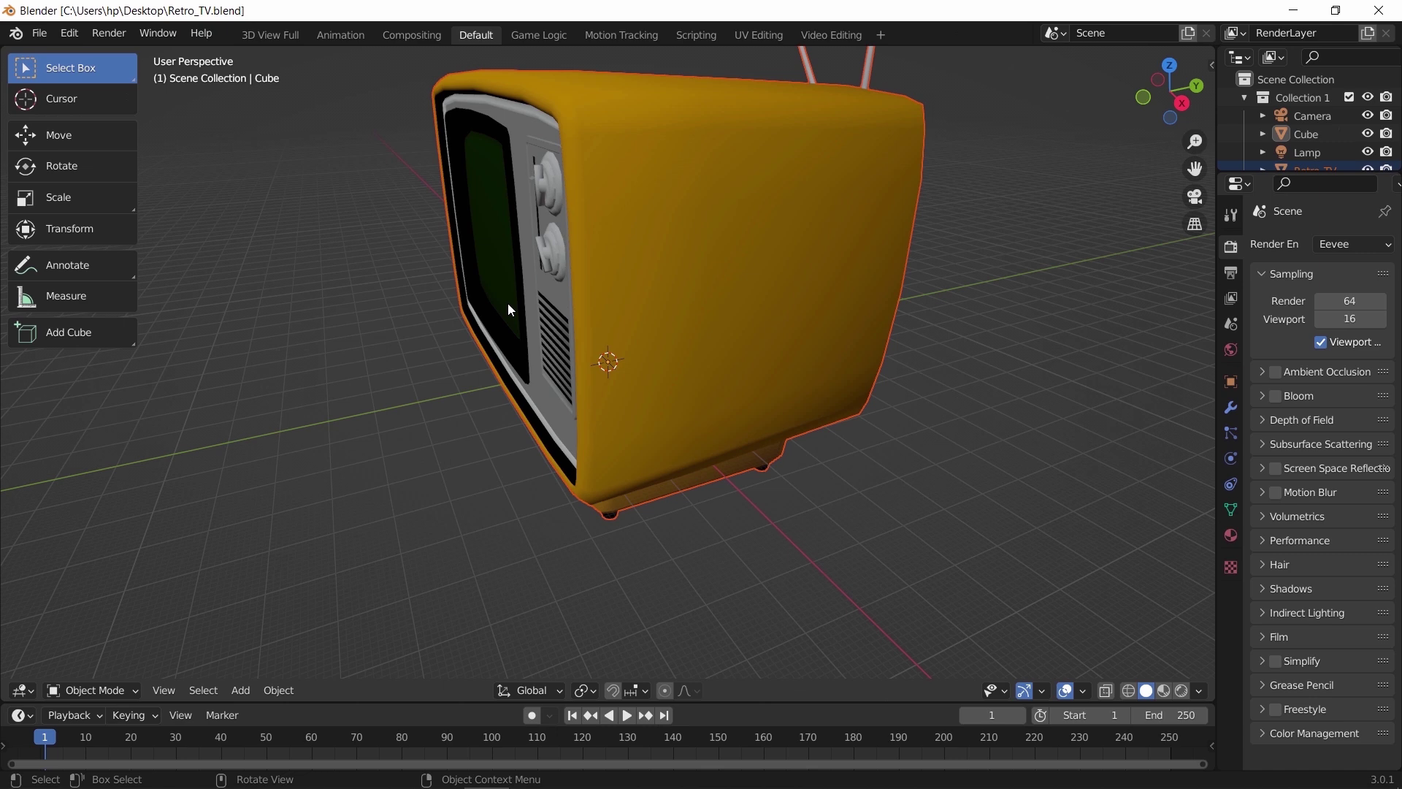
pyautogui.moveTo(694, 229); pyautogui.dragTo(632, 391)
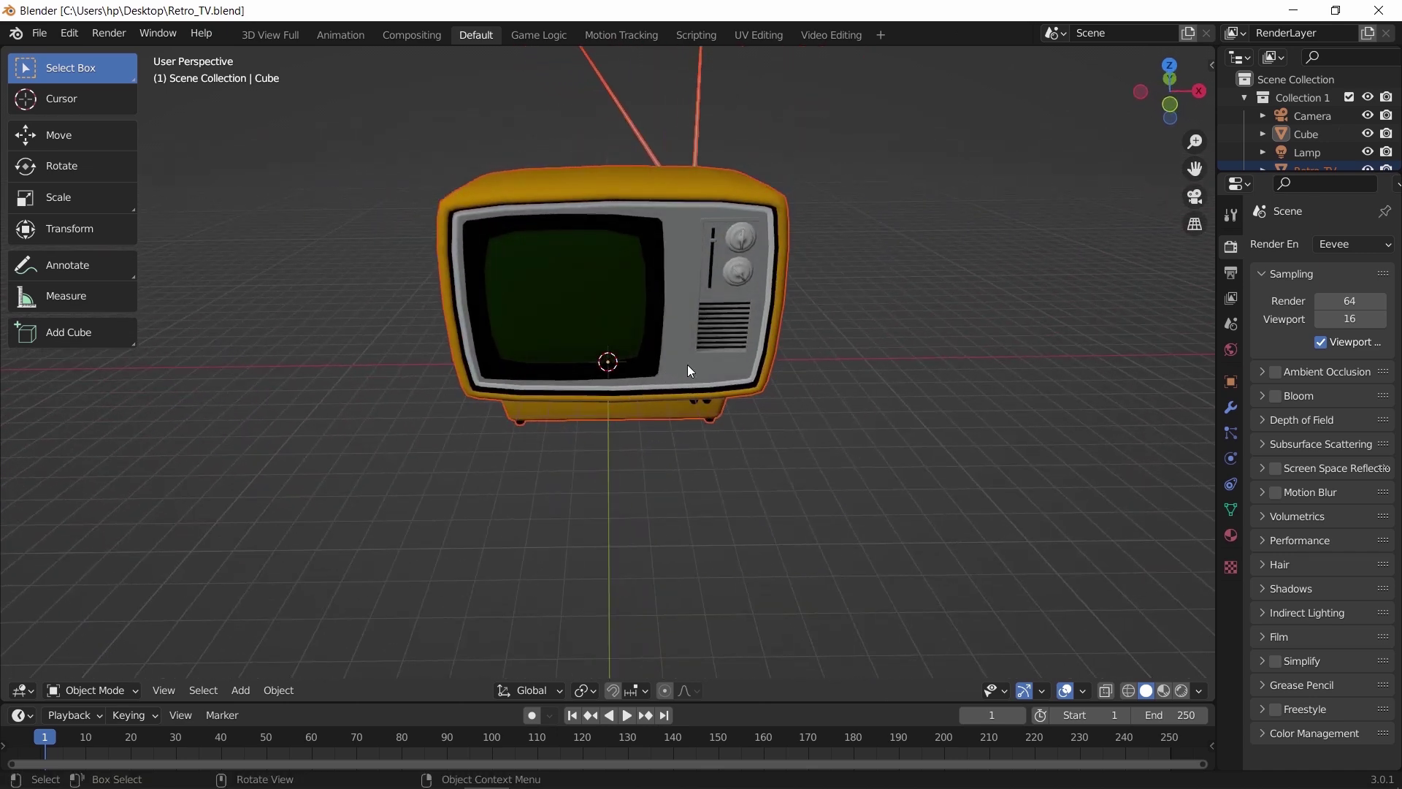
# Step: Scale the retro TV model down to roughly the size of the cube at the scene's origin
pyautogui.press('s')
pyautogui.click(630, 365)
pyautogui.press('KP_Decimal')
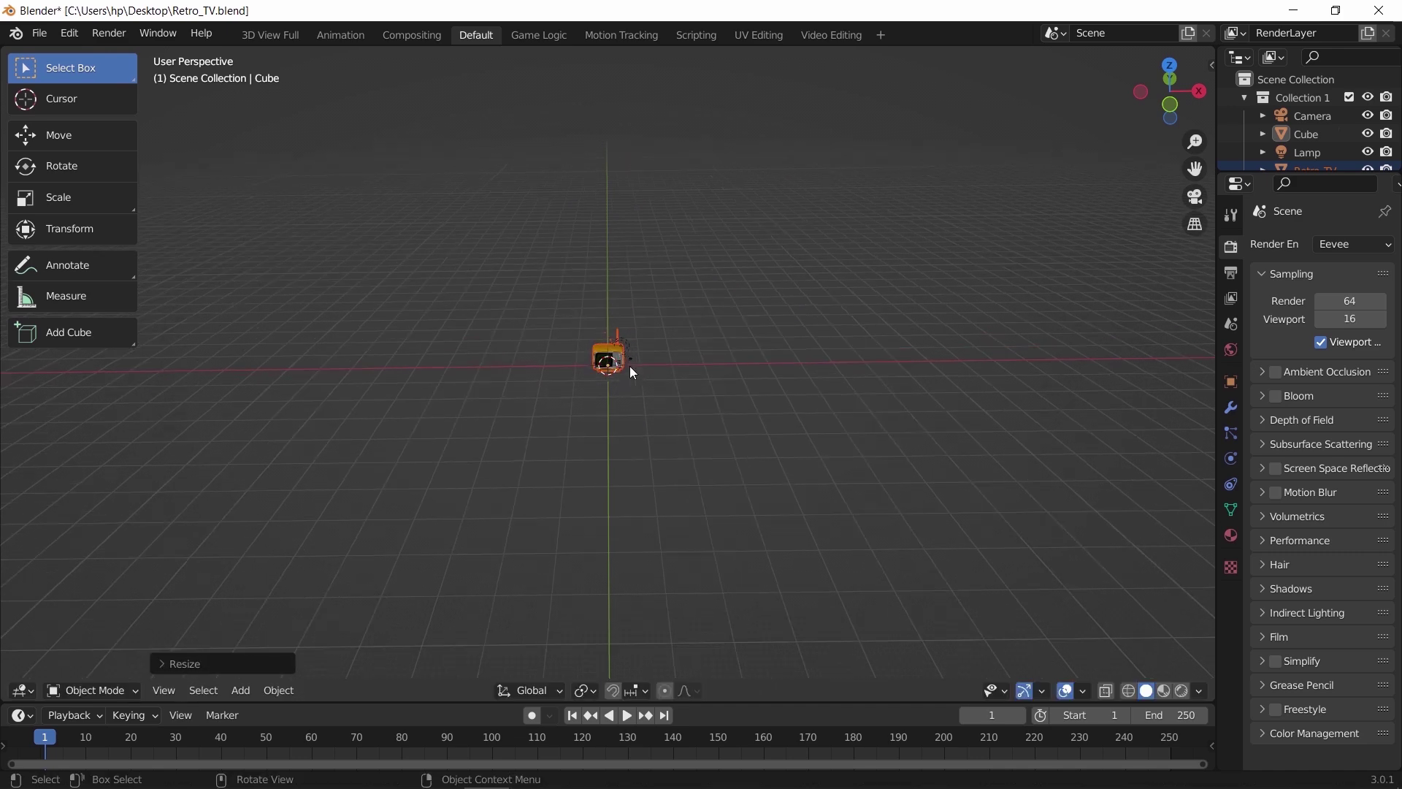
pyautogui.press('s')
pyautogui.click(692, 510)
pyautogui.moveTo(693, 510); pyautogui.dragTo(692, 511)
pyautogui.press('s')
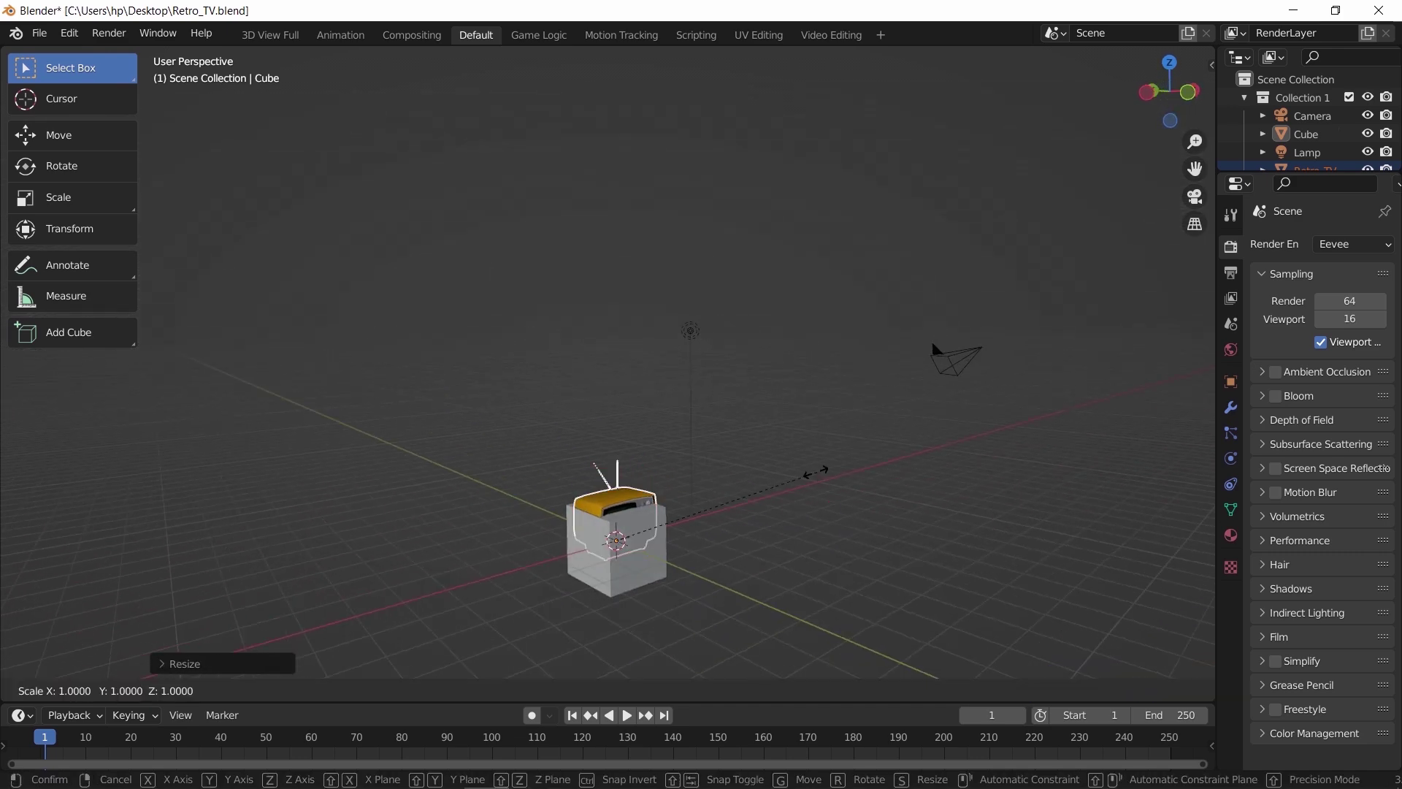
pyautogui.click(707, 534)
pyautogui.click(663, 533)
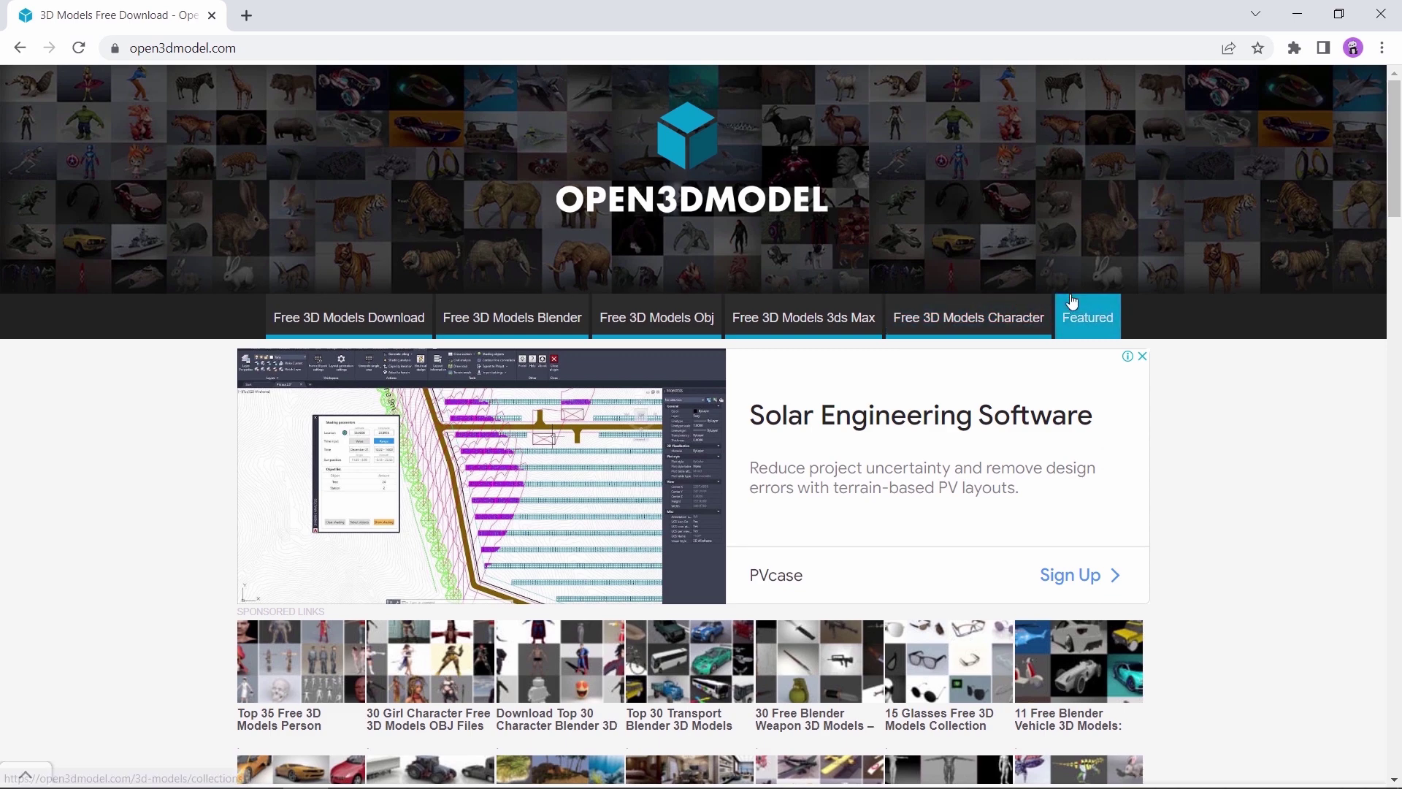
# Step: On the Open3dModel website, open the Free 3D Models Blender category and browse its models
pyautogui.click(511, 316)
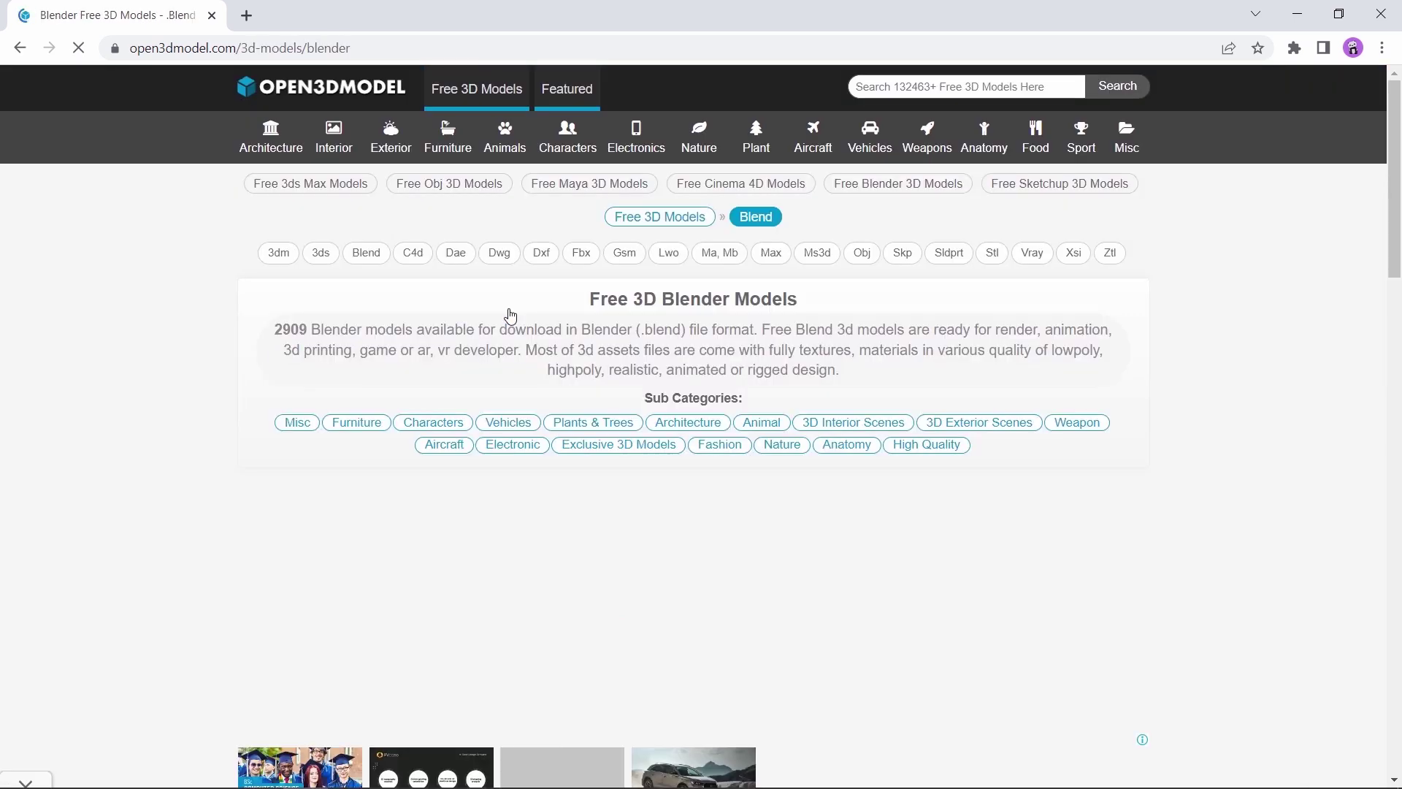
pyautogui.scroll(-8, 511, 316)
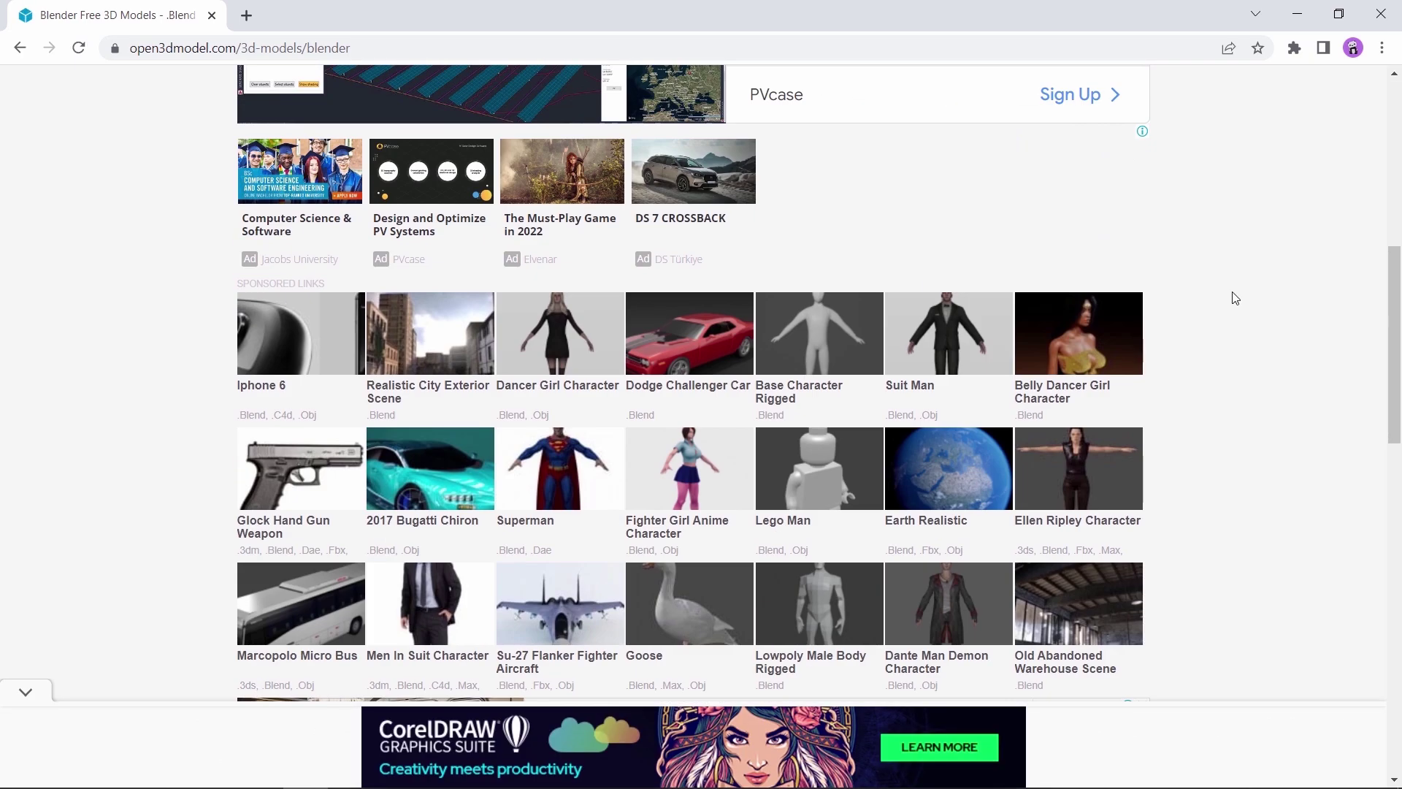
pyautogui.scroll(-2, 1236, 297)
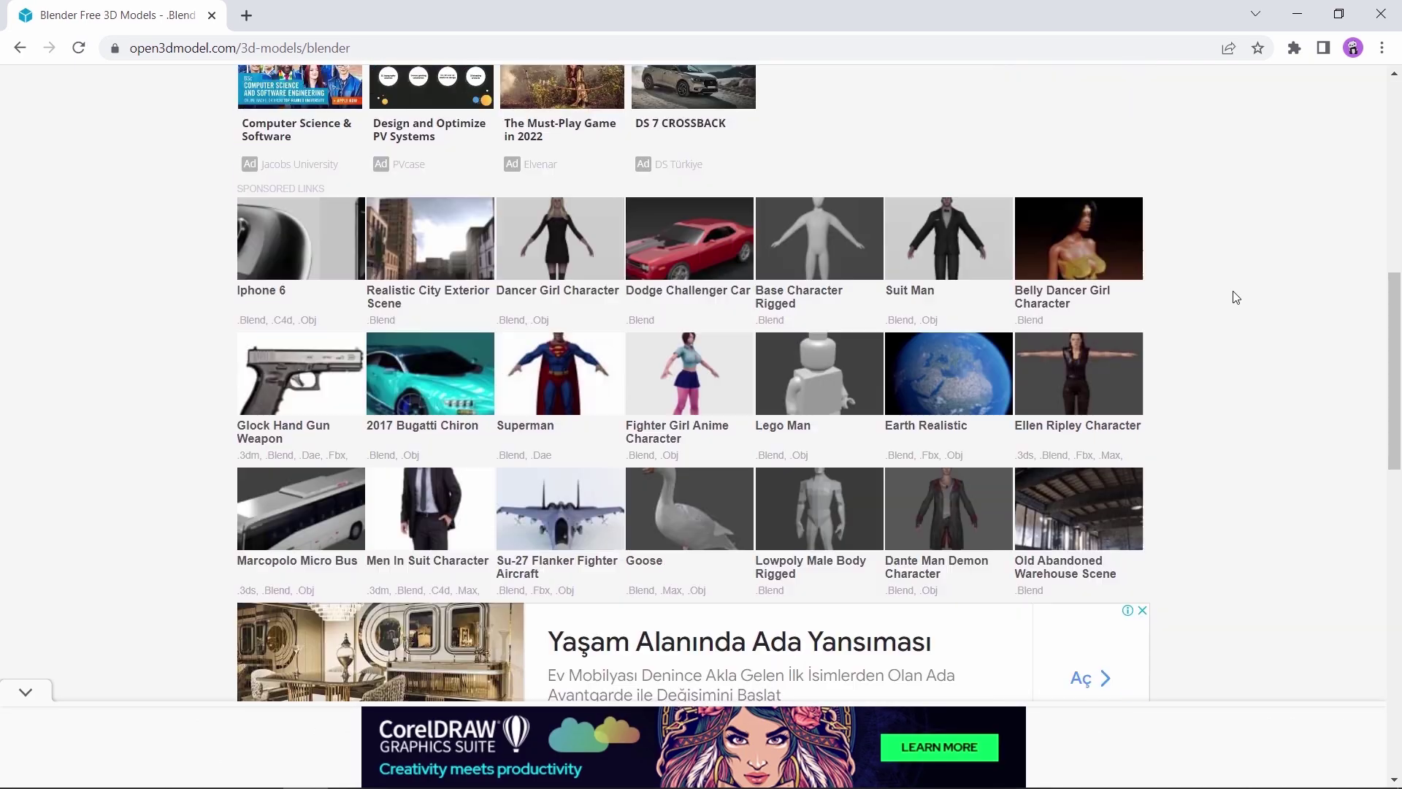
pyautogui.scroll(-6, 1236, 297)
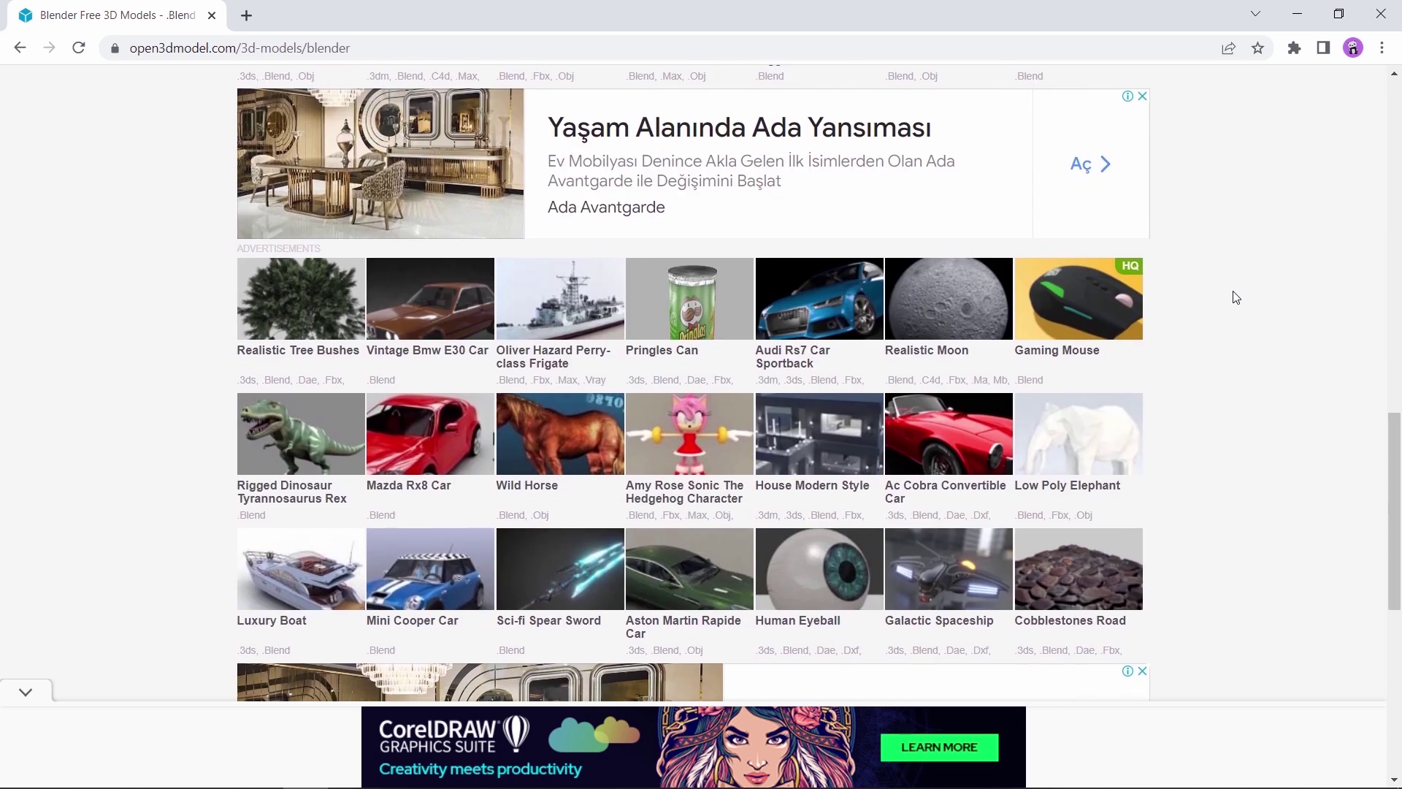
# Step: Open the Vintage Bmw E30 Car model, review its details and go to its download page
pyautogui.click(426, 316)
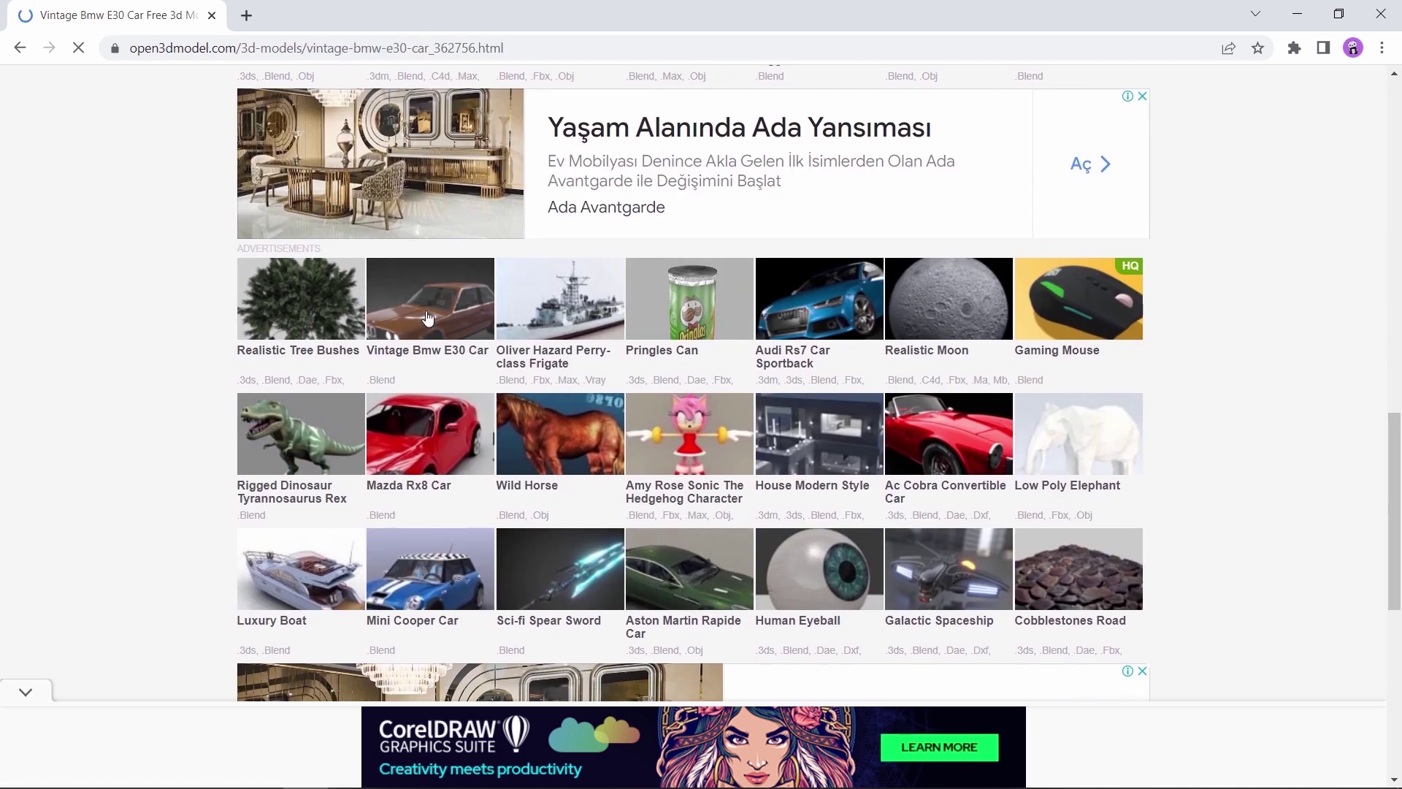
pyautogui.scroll(-4, 1013, 387)
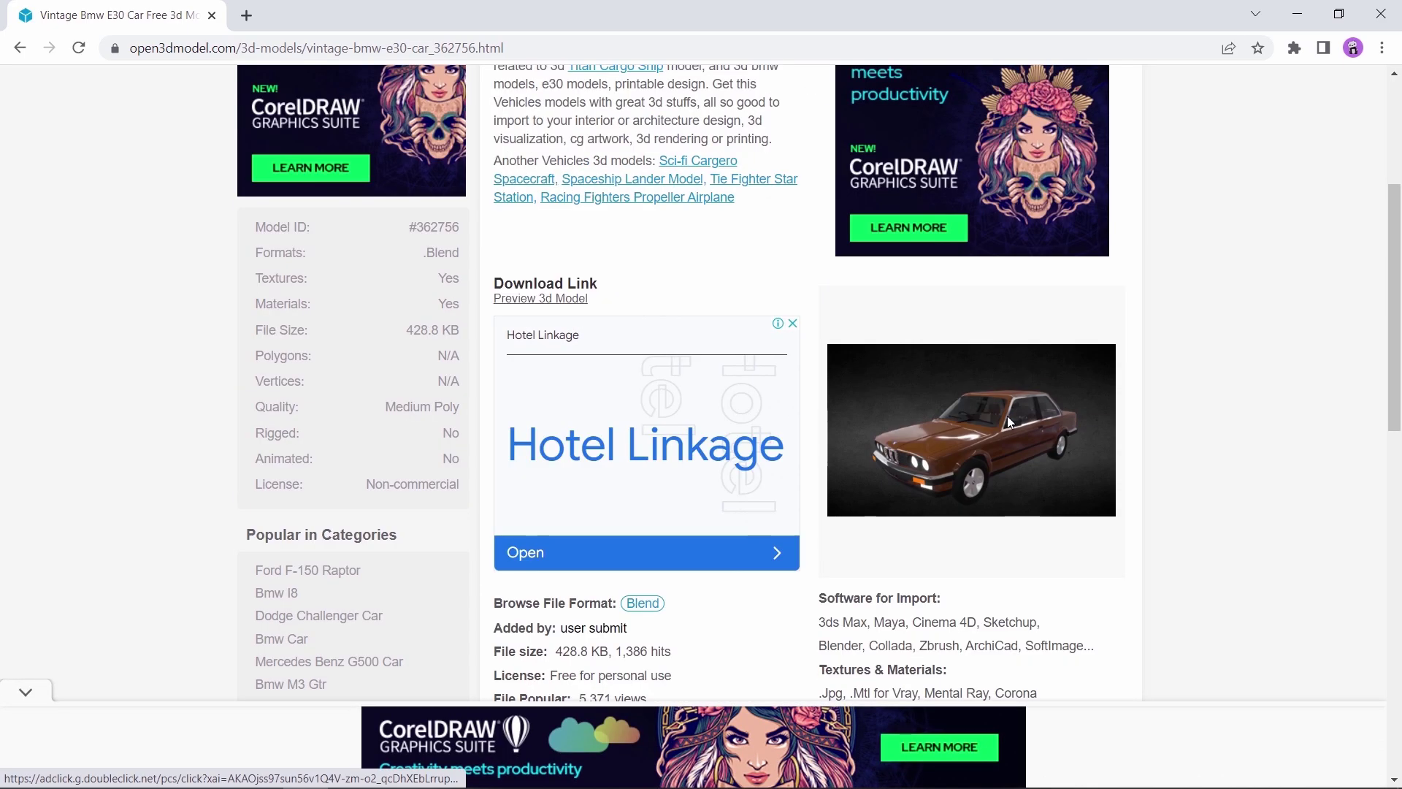
pyautogui.scroll(-7, 1074, 388)
pyautogui.scroll(11, 1073, 388)
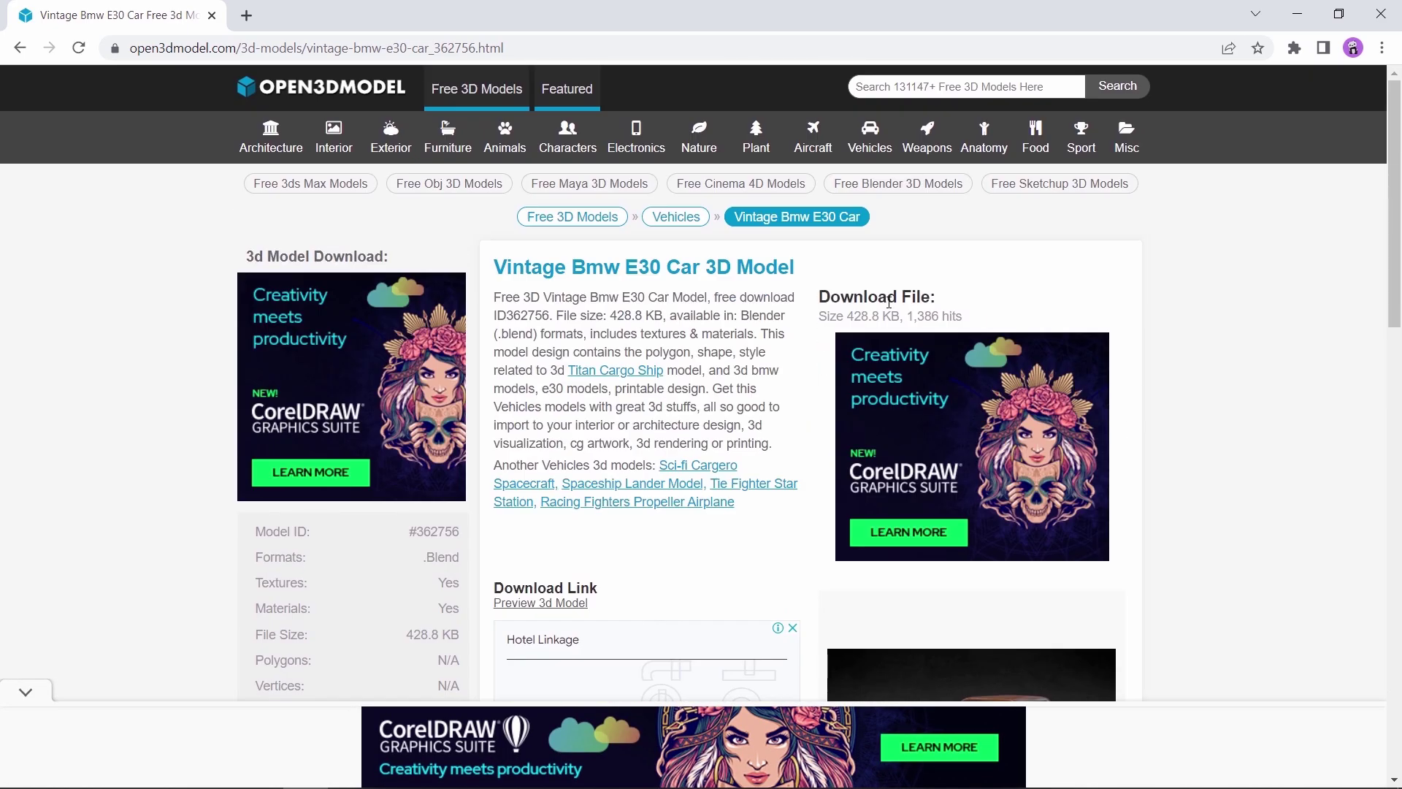
pyautogui.scroll(-2, 555, 438)
pyautogui.click(555, 439)
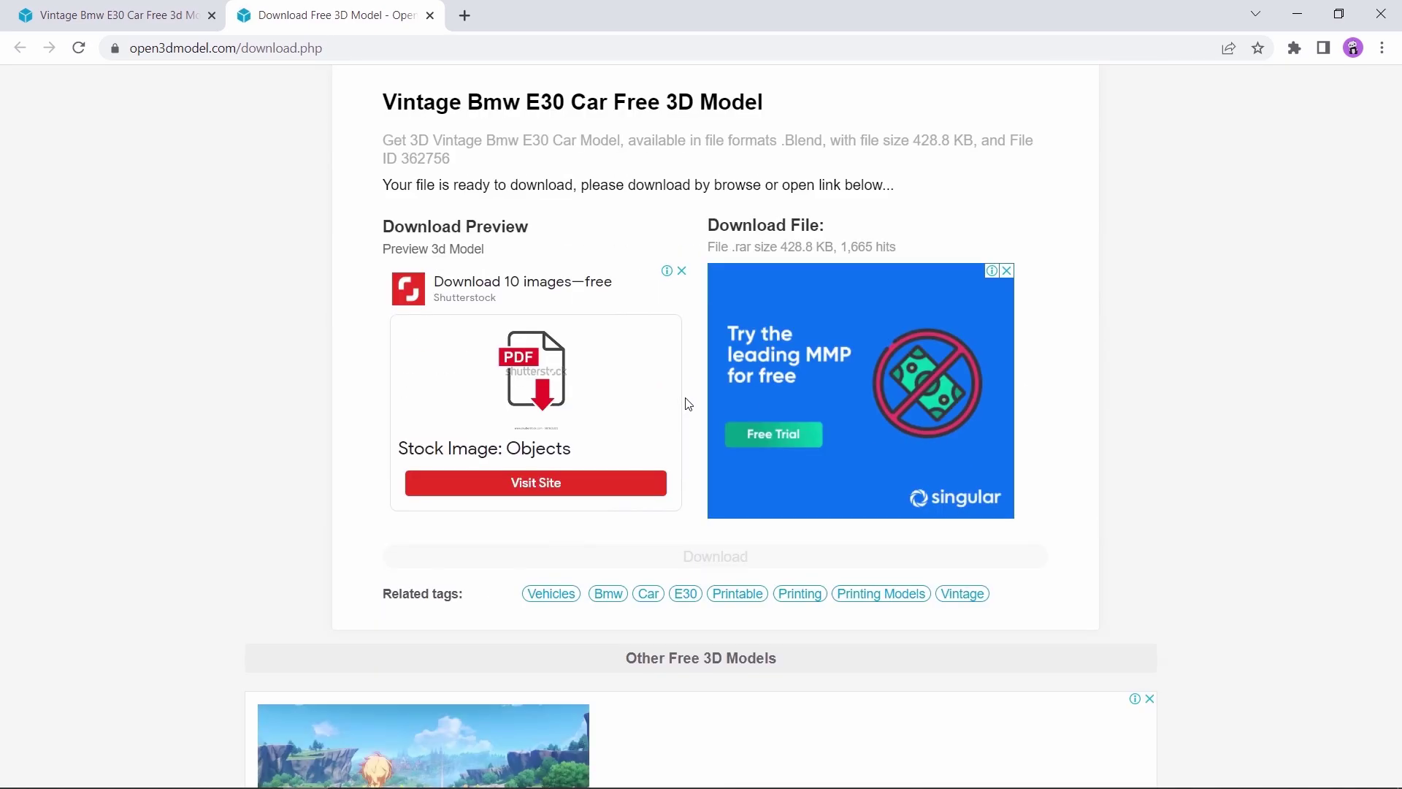
pyautogui.scroll(-4, 686, 404)
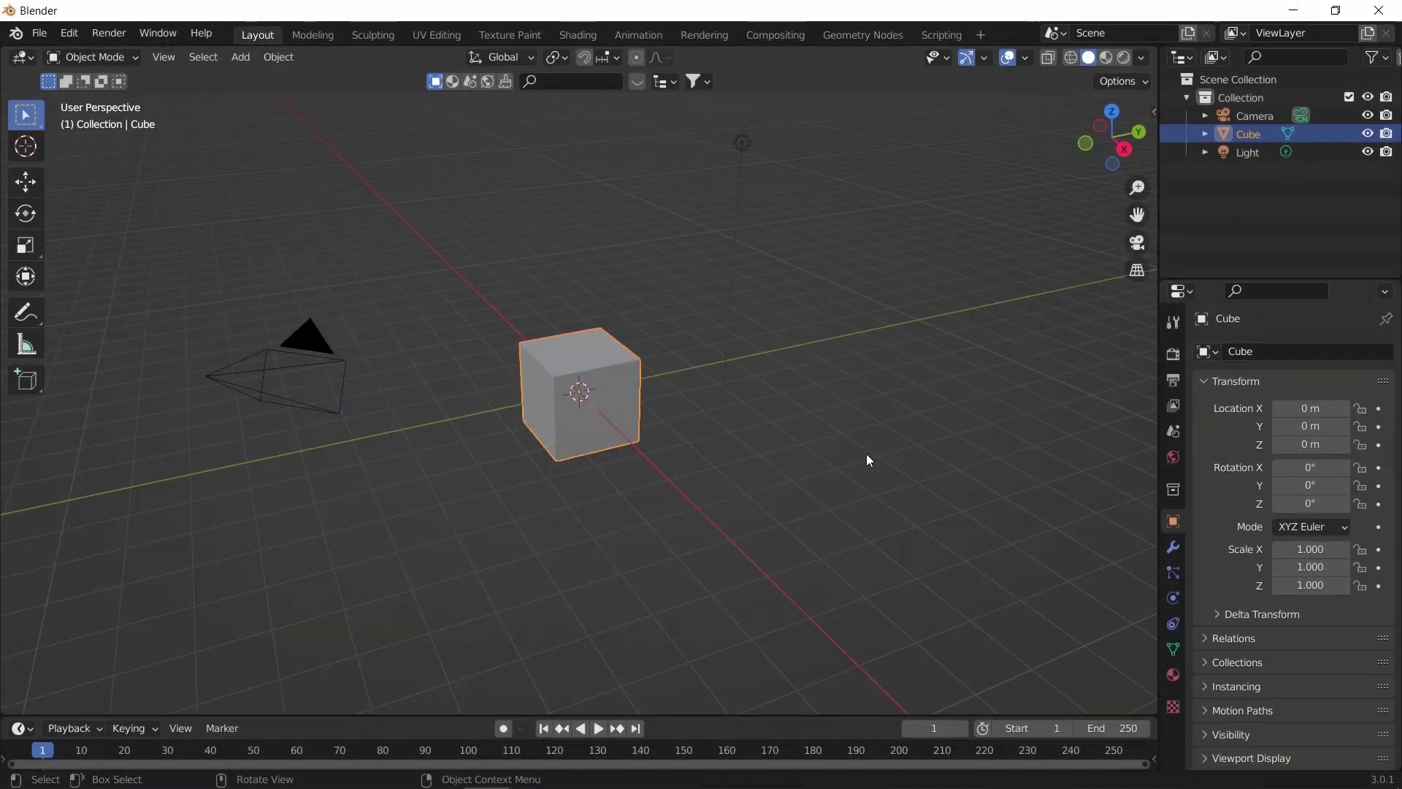
# Step: In Blender, open BMW E30 (2 doors LP).blend from the source folder of the downloaded Open3dModel folder
pyautogui.click(40, 33)
pyautogui.click(62, 68)
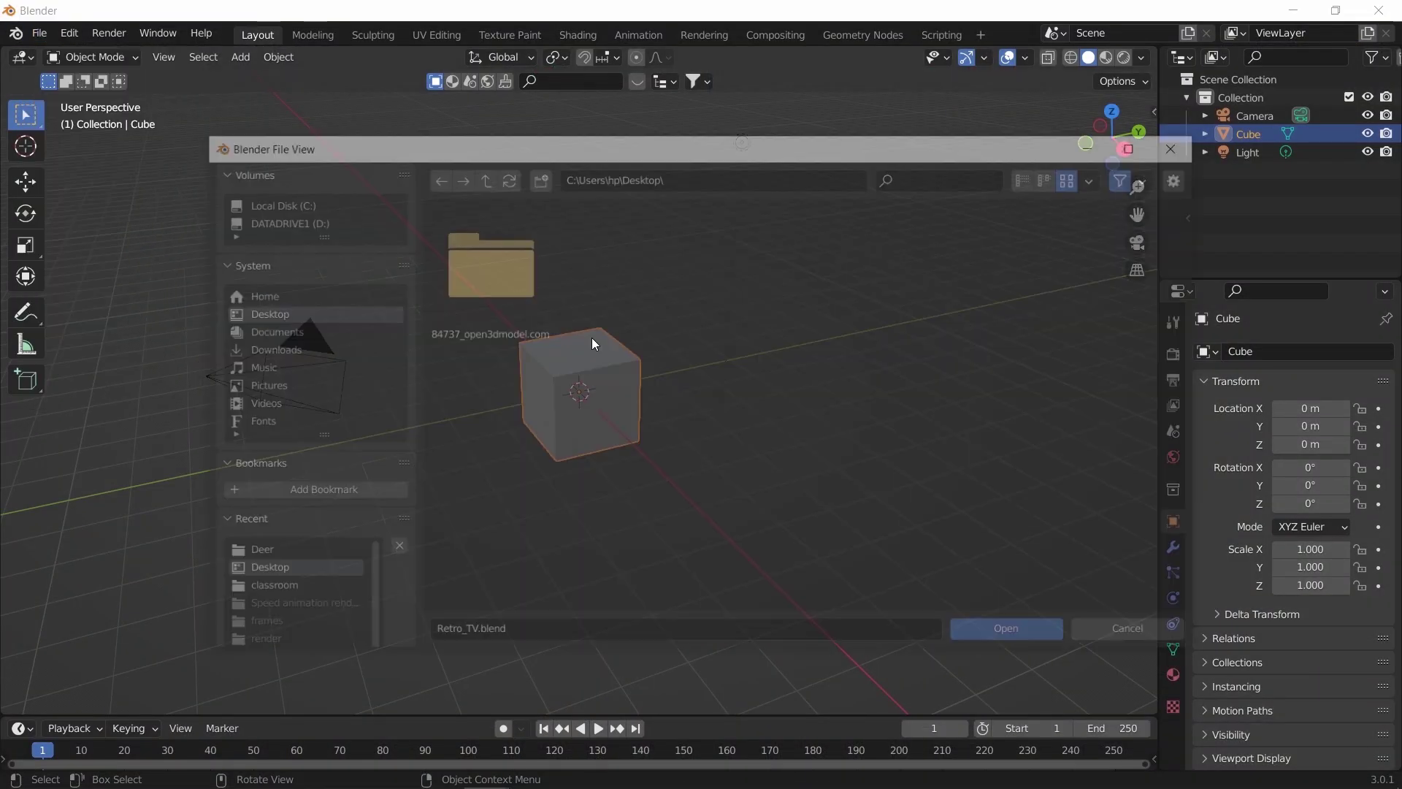
pyautogui.click(516, 296)
pyautogui.doubleClick(515, 294)
pyautogui.doubleClick(514, 287)
pyautogui.doubleClick(515, 284)
# Step: Add a General Layout workspace and show the BMW in Material Preview shading
pyautogui.click(883, 35)
pyautogui.moveTo(862, 69)
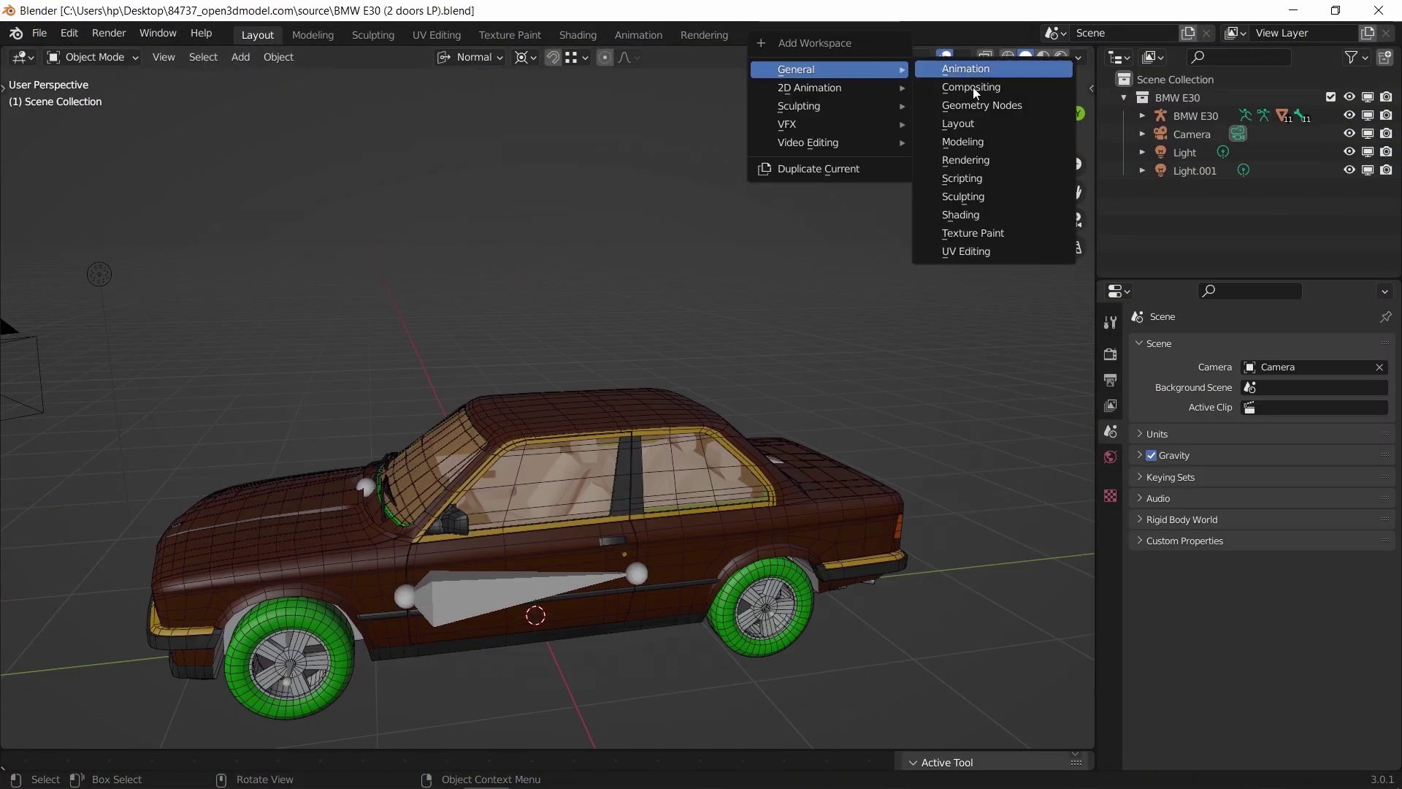
pyautogui.click(960, 123)
pyautogui.click(1106, 57)
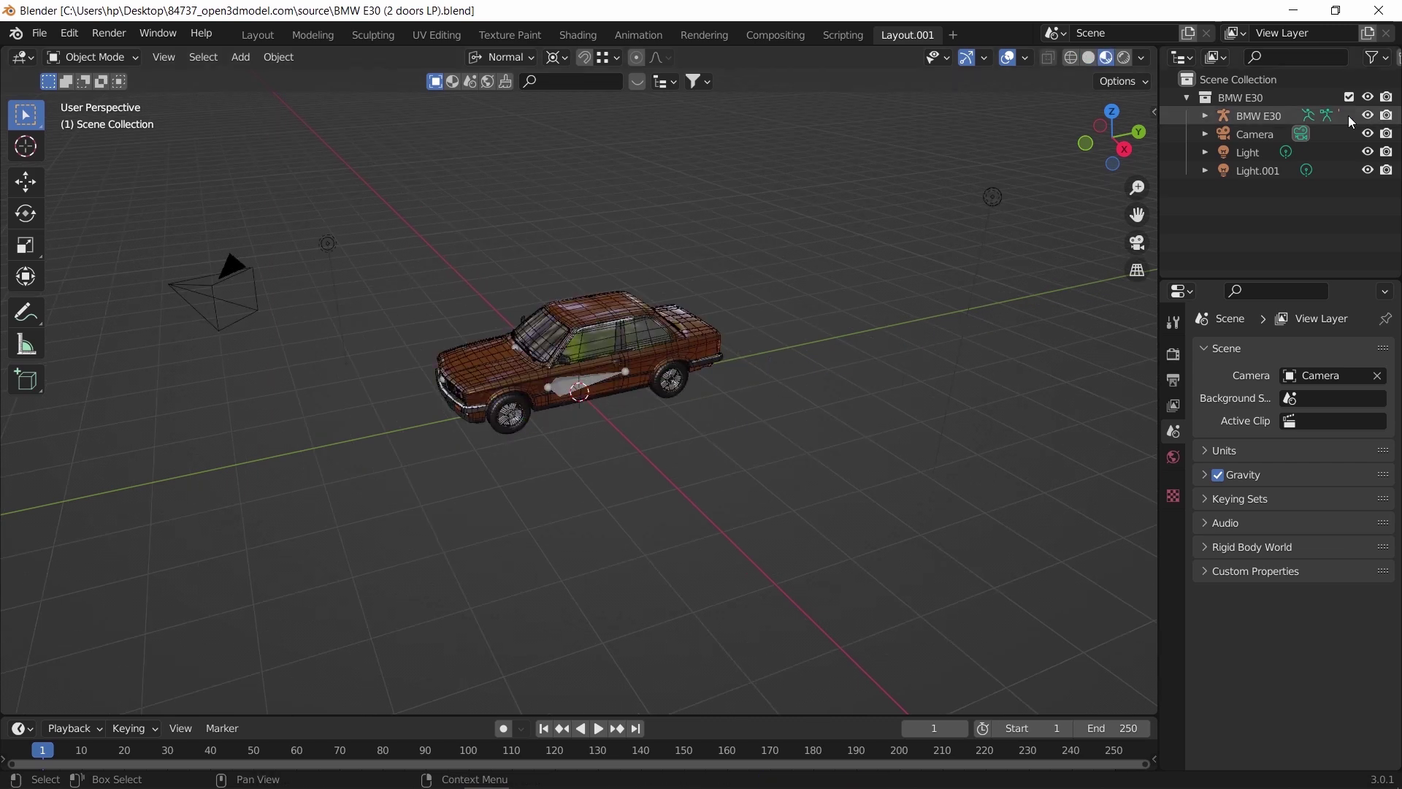
# Step: Hide the BMW E30 armature in the viewport and toggle the viewport overlays while viewing the car
pyautogui.click(1368, 116)
pyautogui.click(1008, 57)
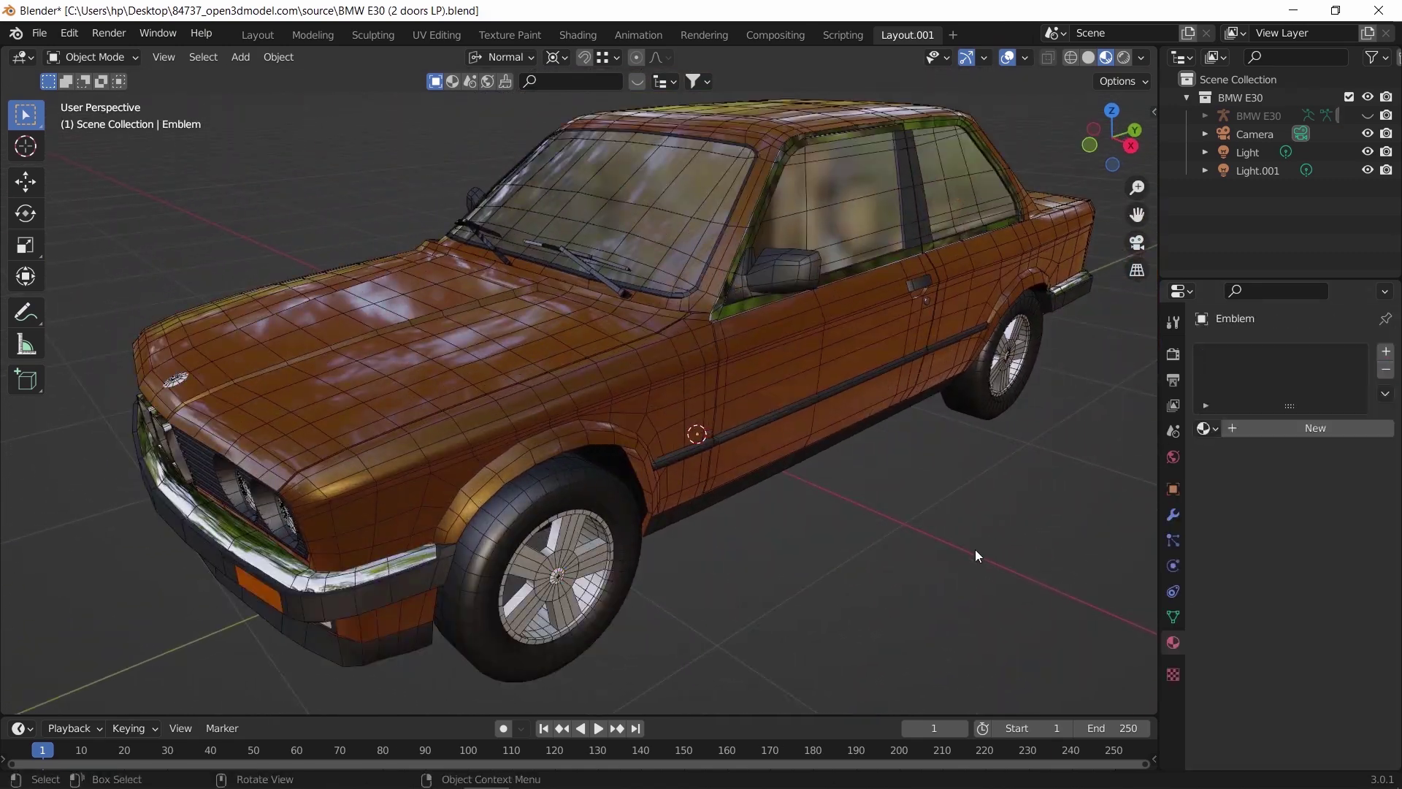
pyautogui.scroll(-5, 980, 231)
pyautogui.hotkey('shift', 'alt', 'z')
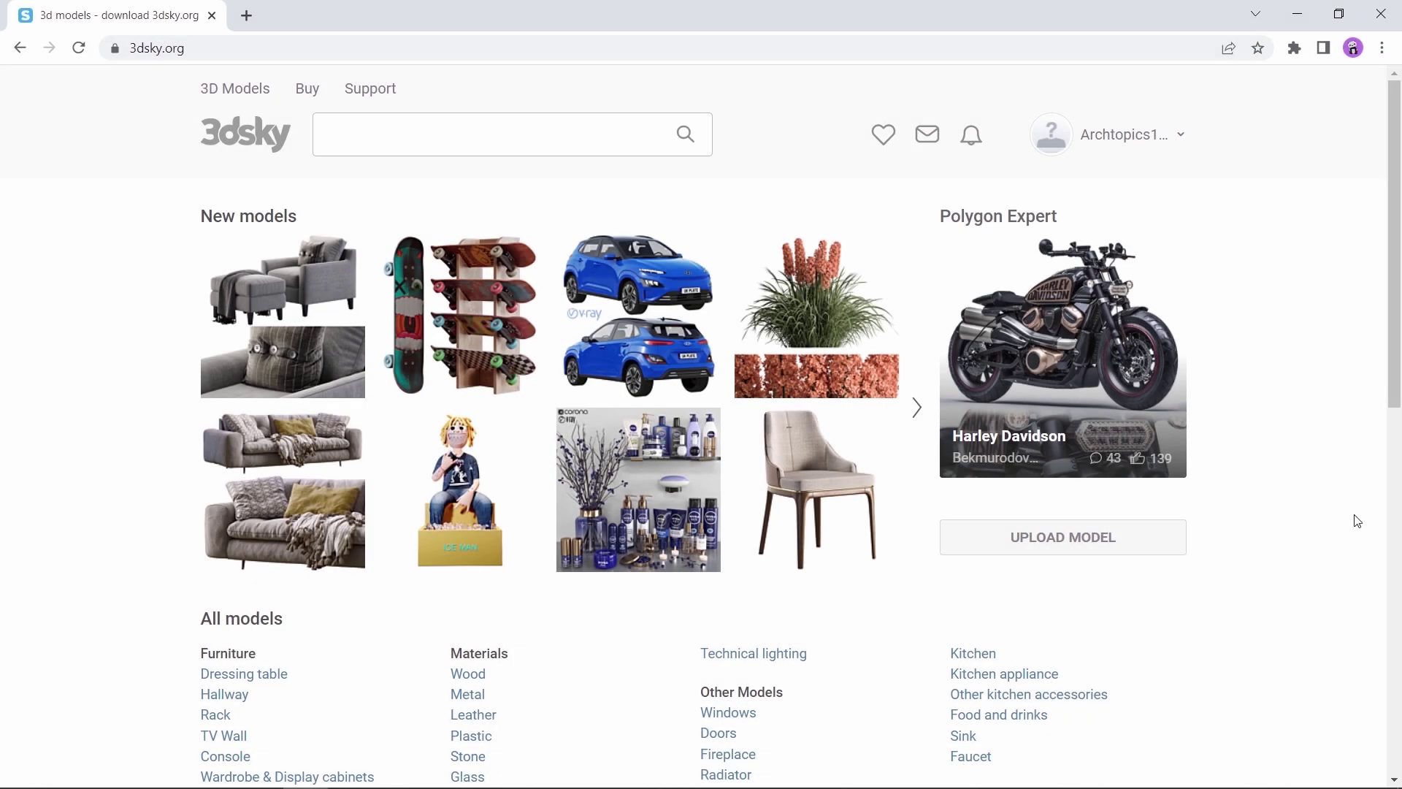
# Step: On the 3dsky website, look through the list of all model categories
pyautogui.scroll(-4, 1357, 521)
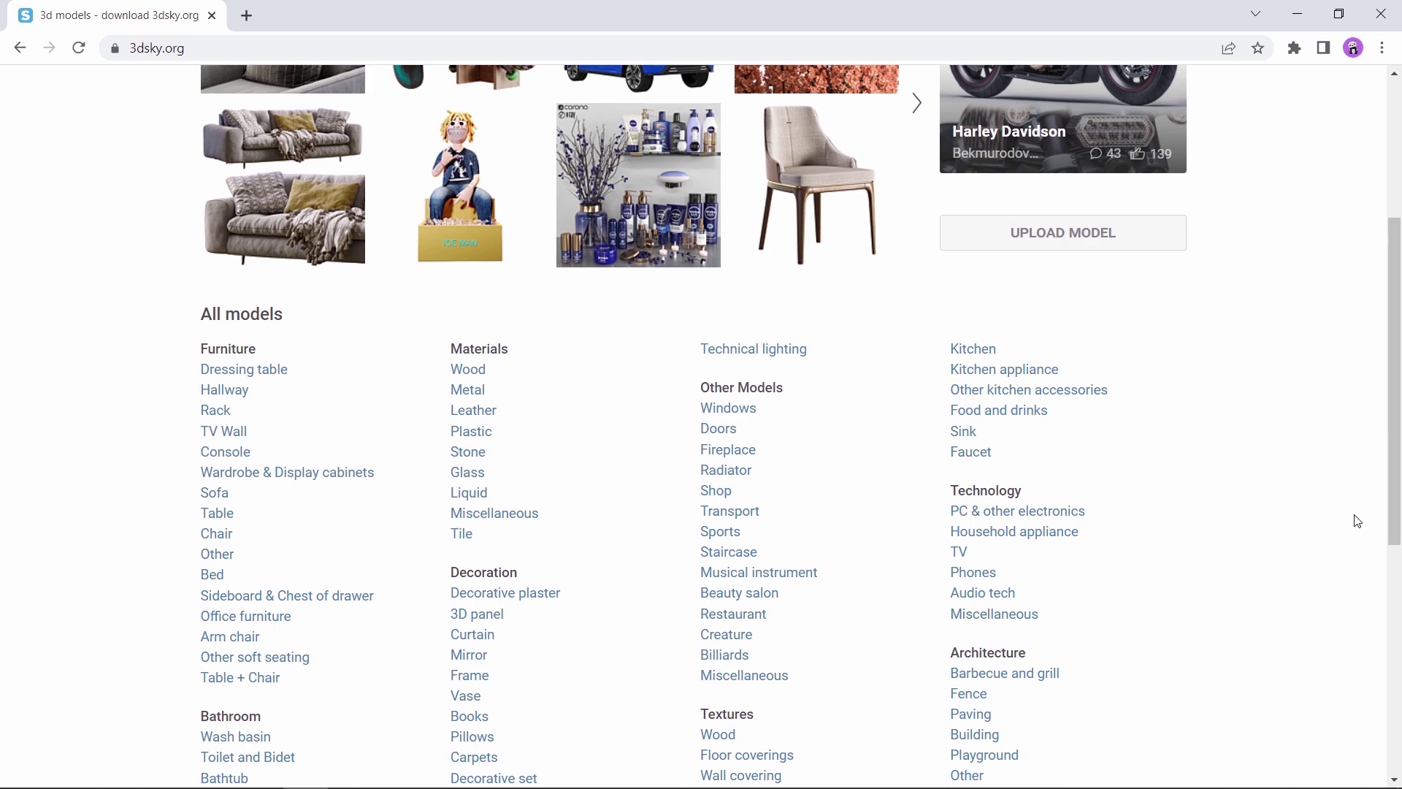
pyautogui.scroll(-7, 1357, 521)
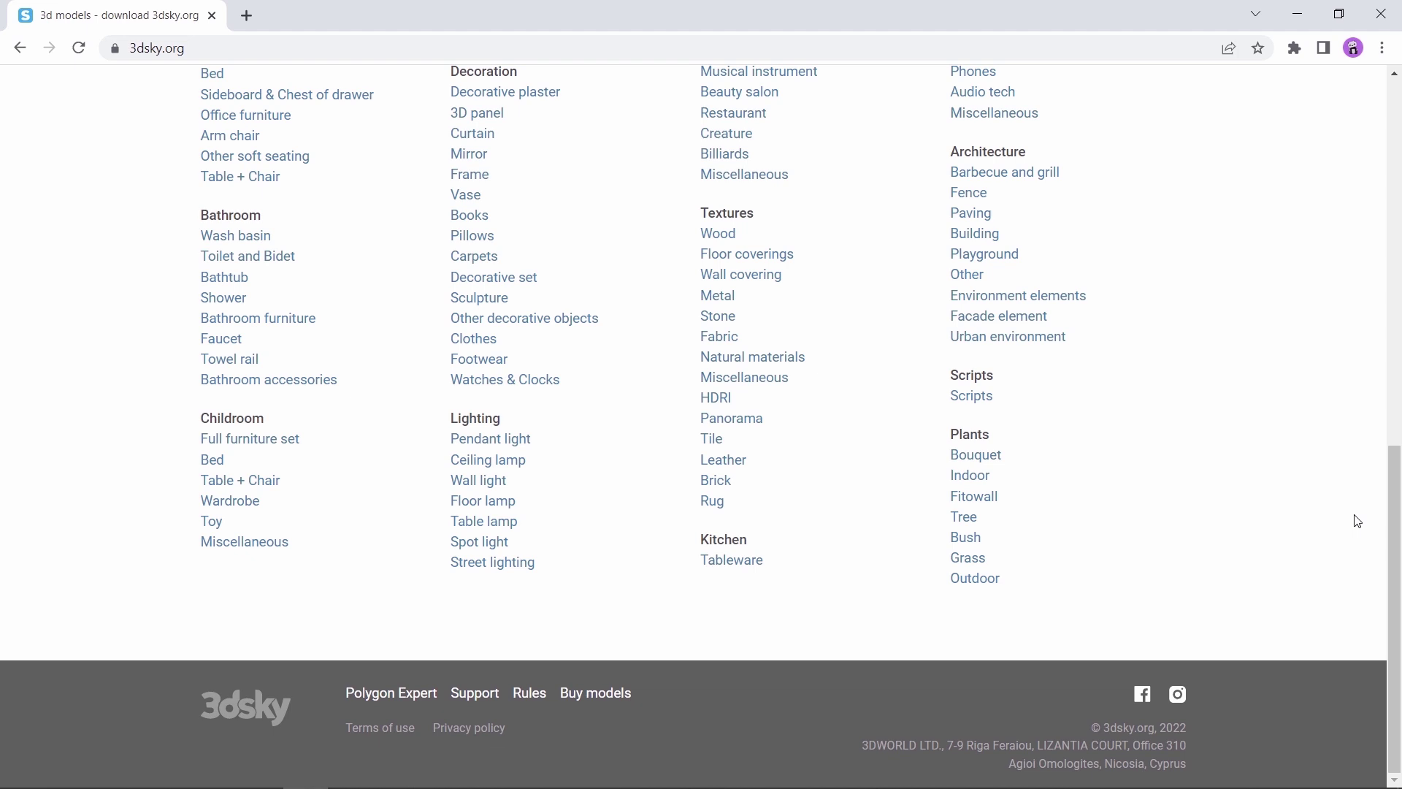
pyautogui.scroll(6, 1357, 521)
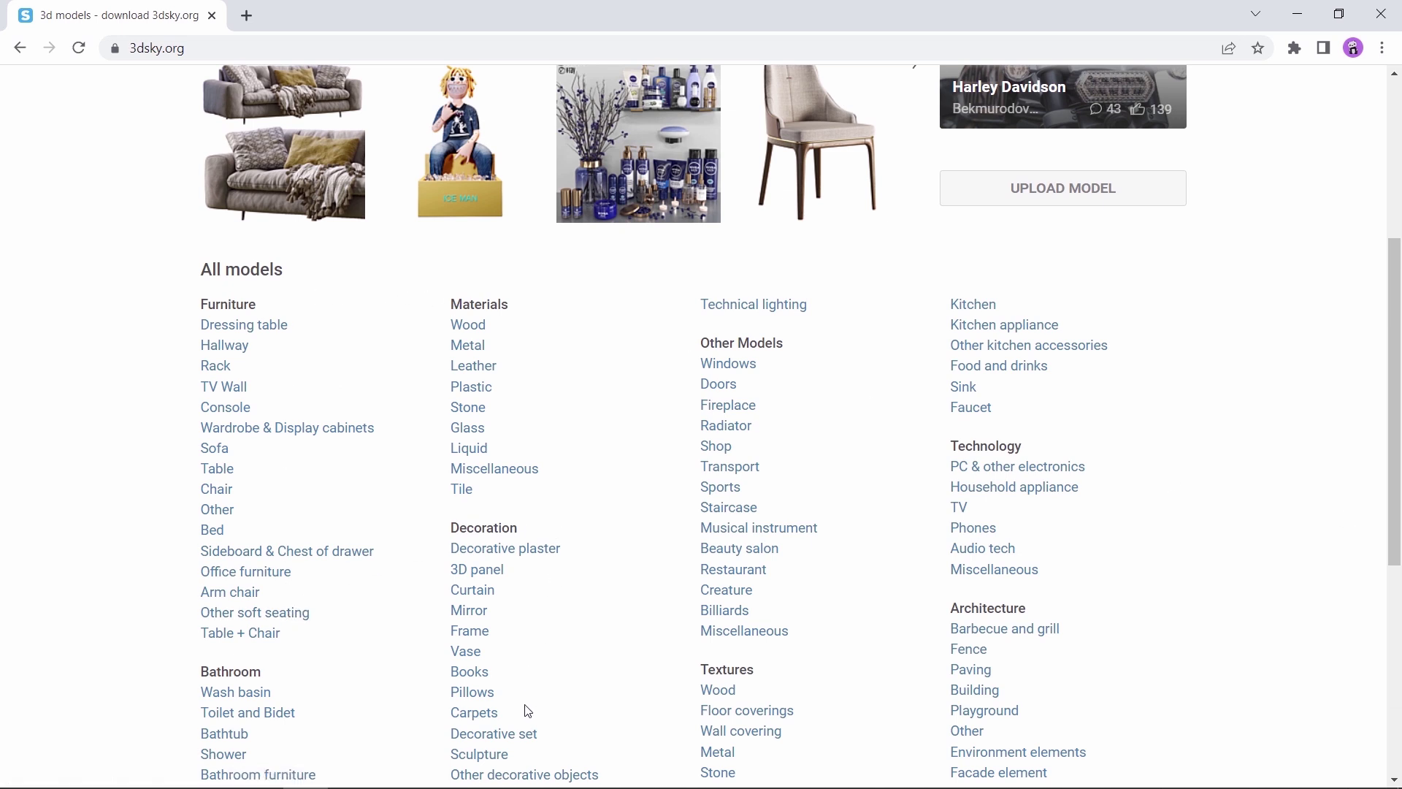
# Step: Open 3dsky's Sculpture category under Decoration and filter it to free models
pyautogui.scroll(-2, 577, 614)
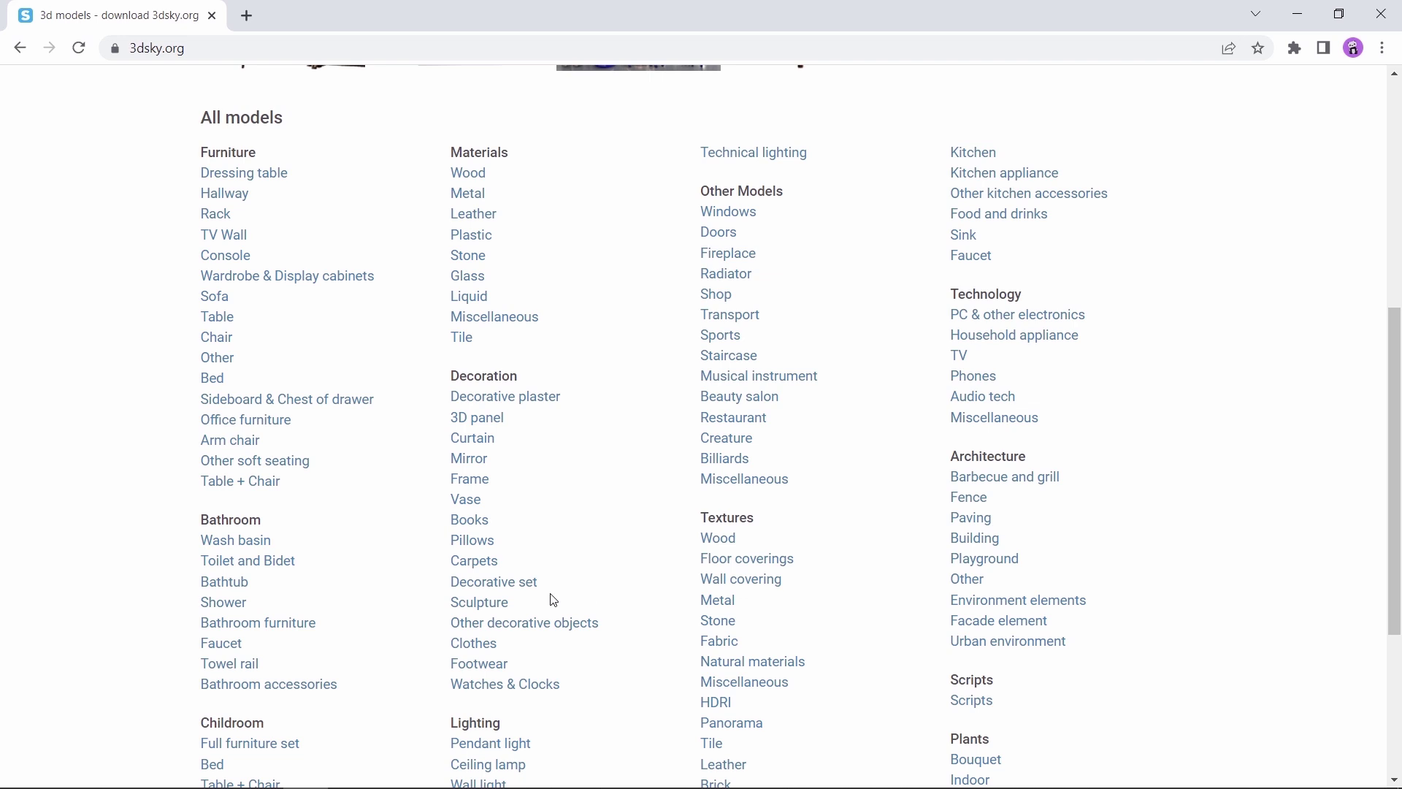
pyautogui.click(484, 602)
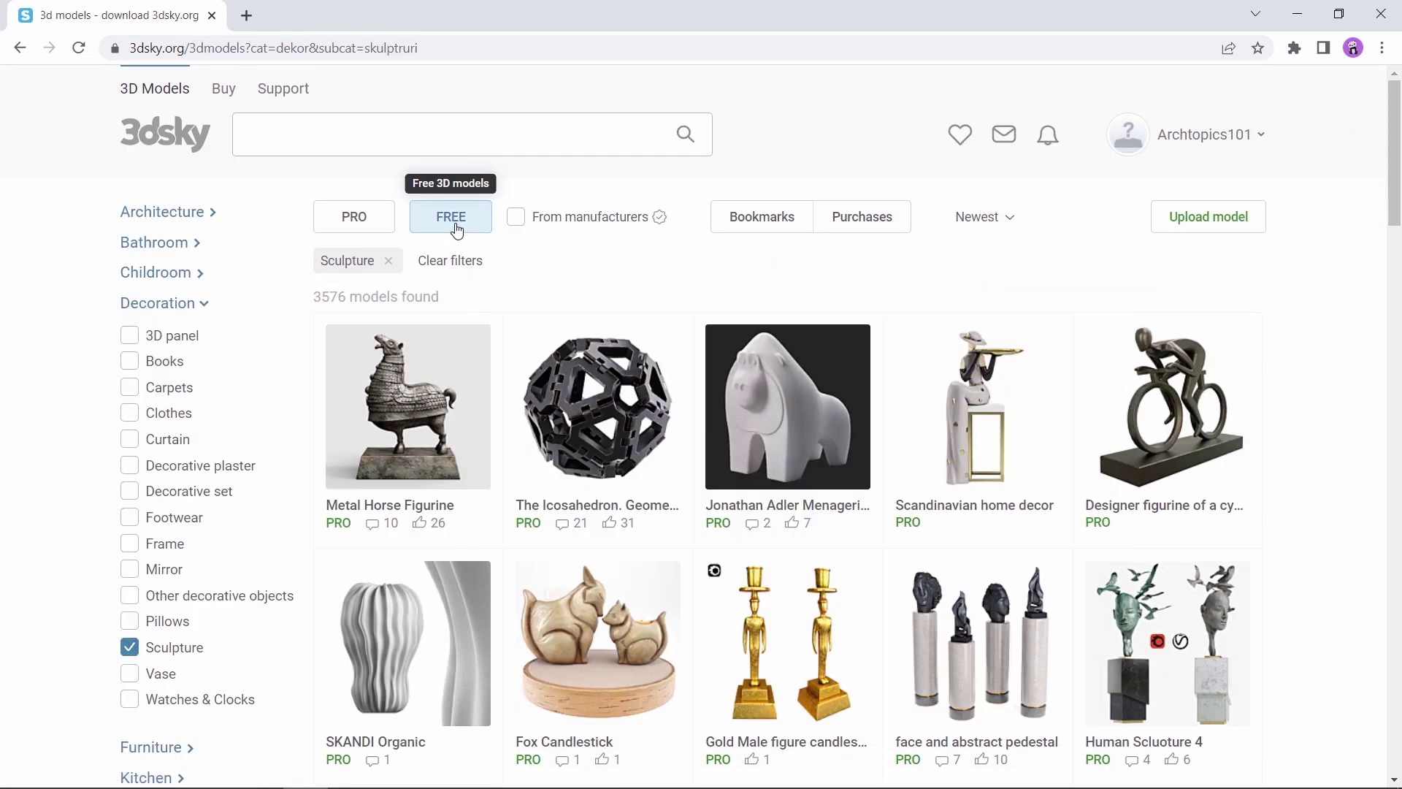
pyautogui.click(458, 231)
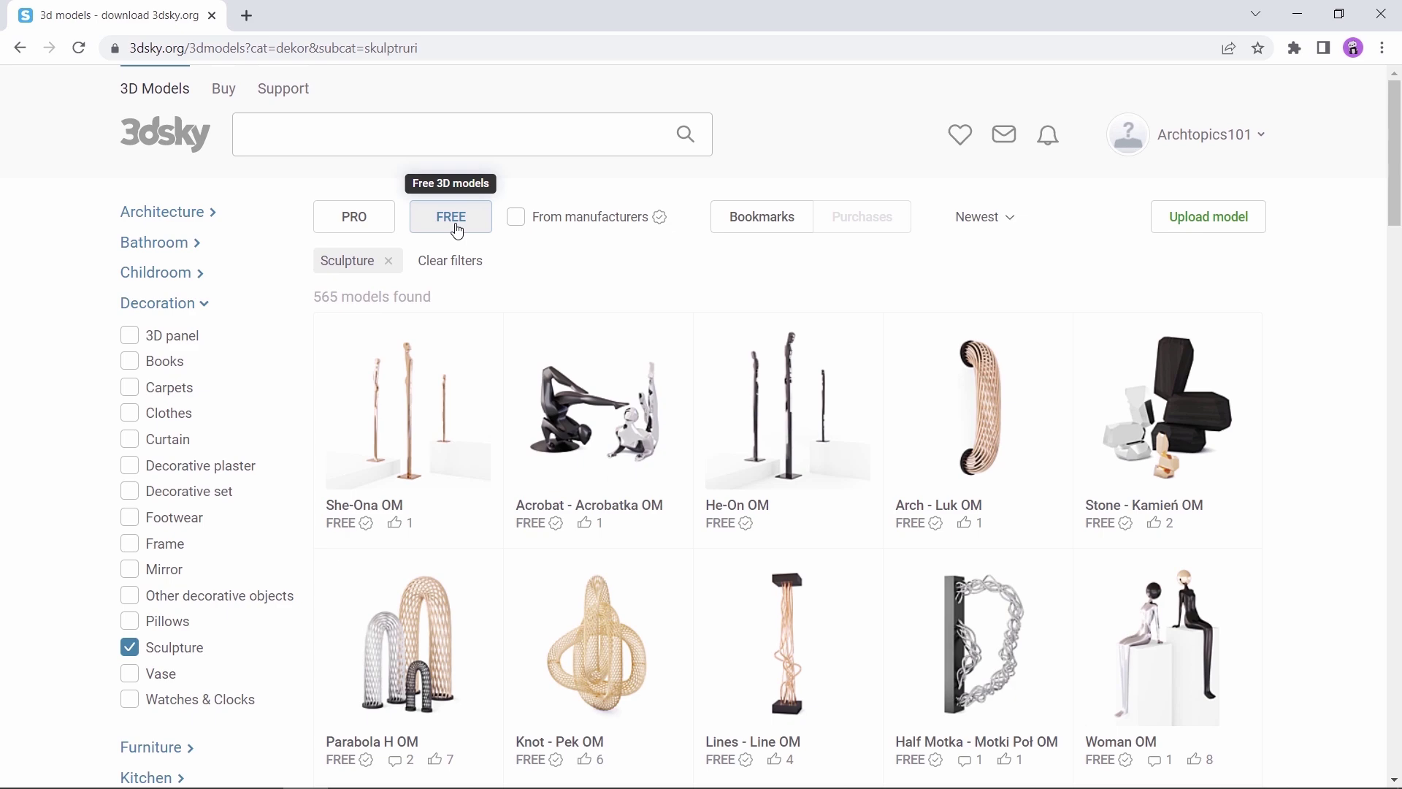
# Step: Look through the free sculptures and open the moose head model to view its details
pyautogui.scroll(-4, 591, 264)
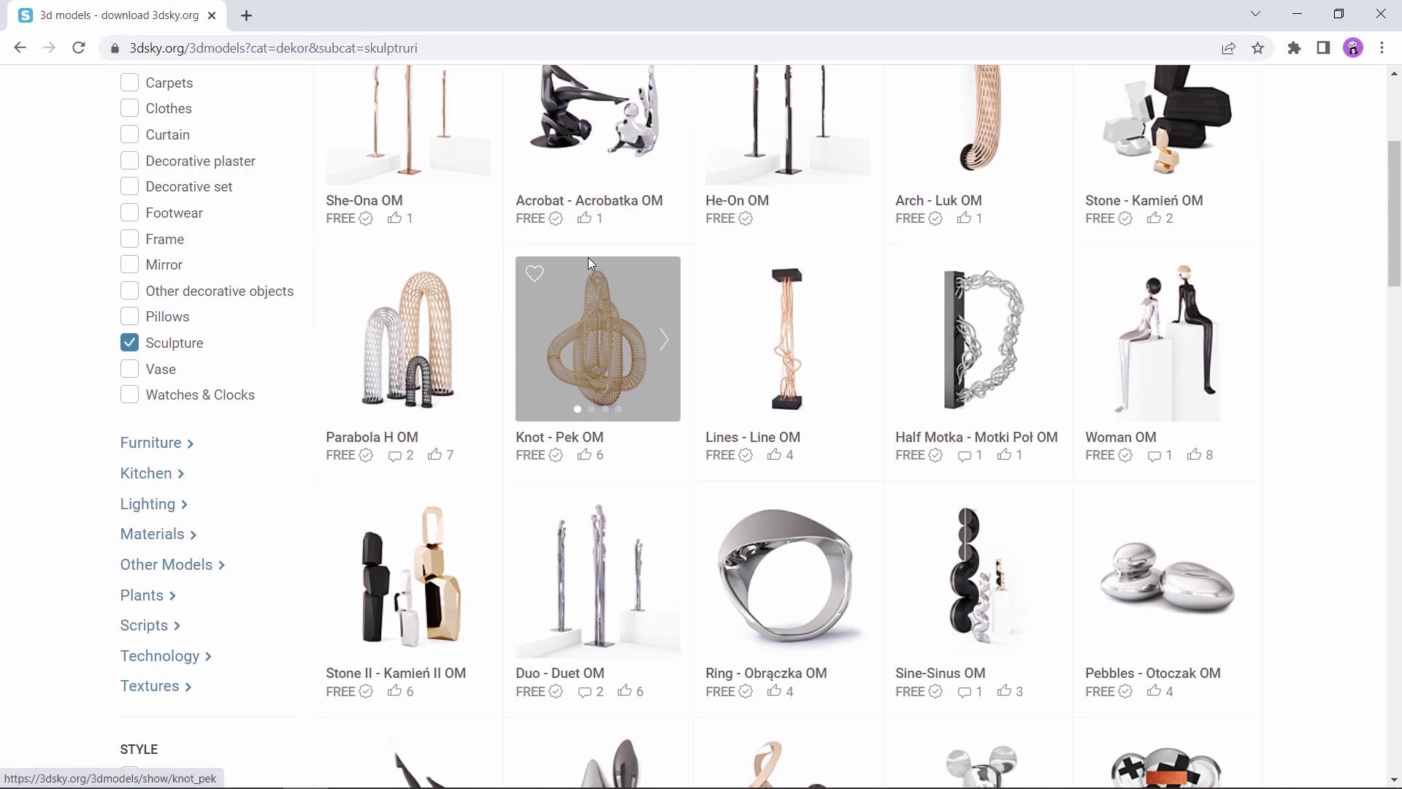
pyautogui.scroll(-8, 1302, 473)
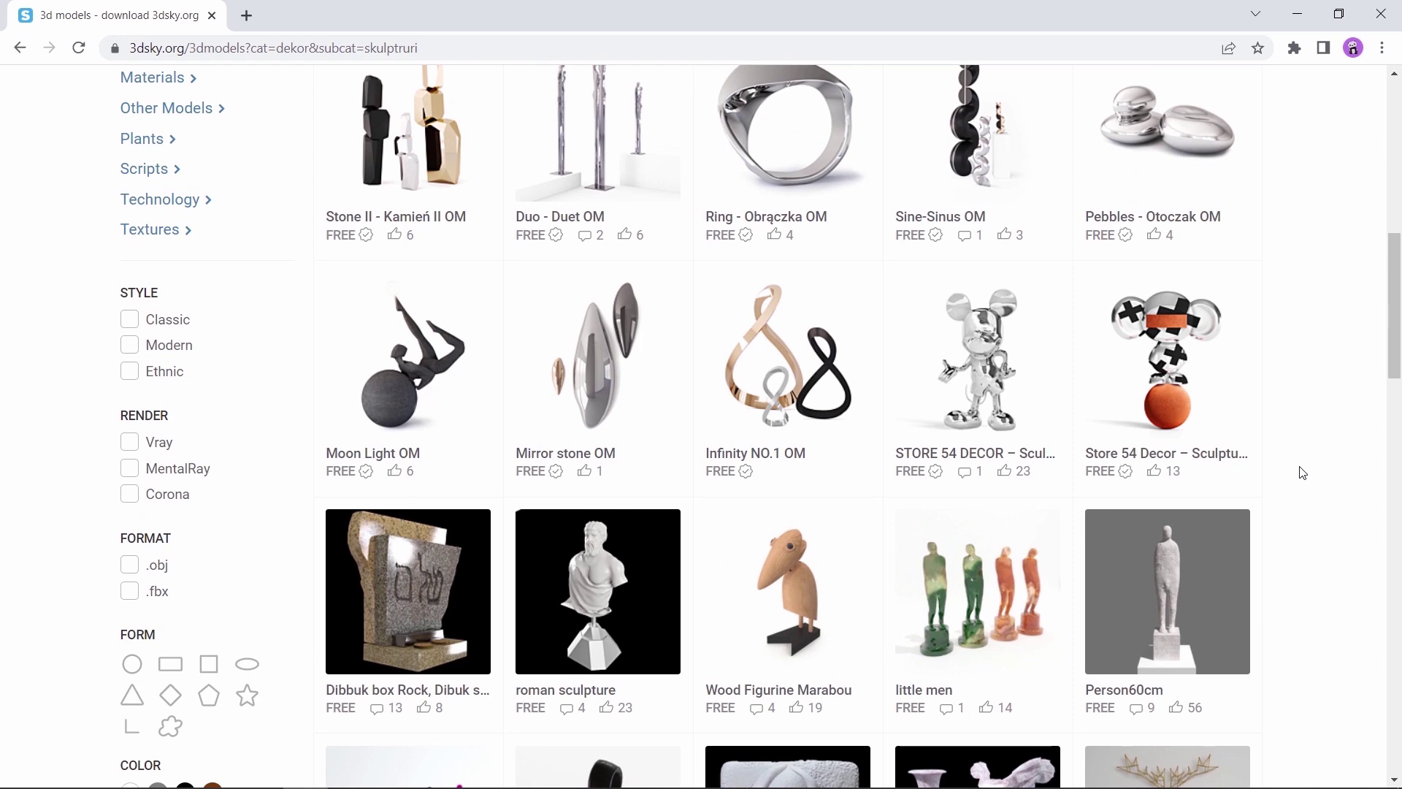
pyautogui.scroll(-4, 1303, 473)
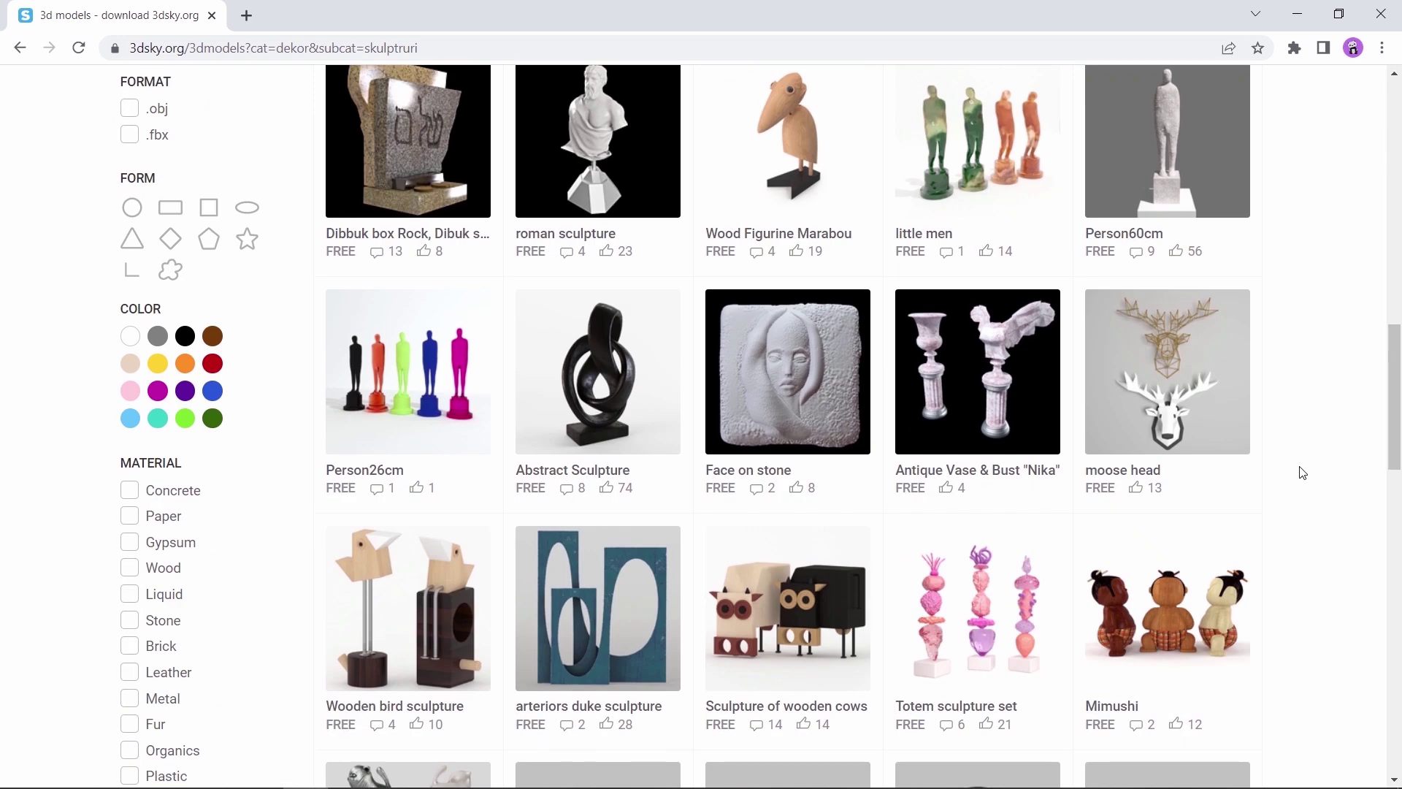
pyautogui.moveTo(1200, 410)
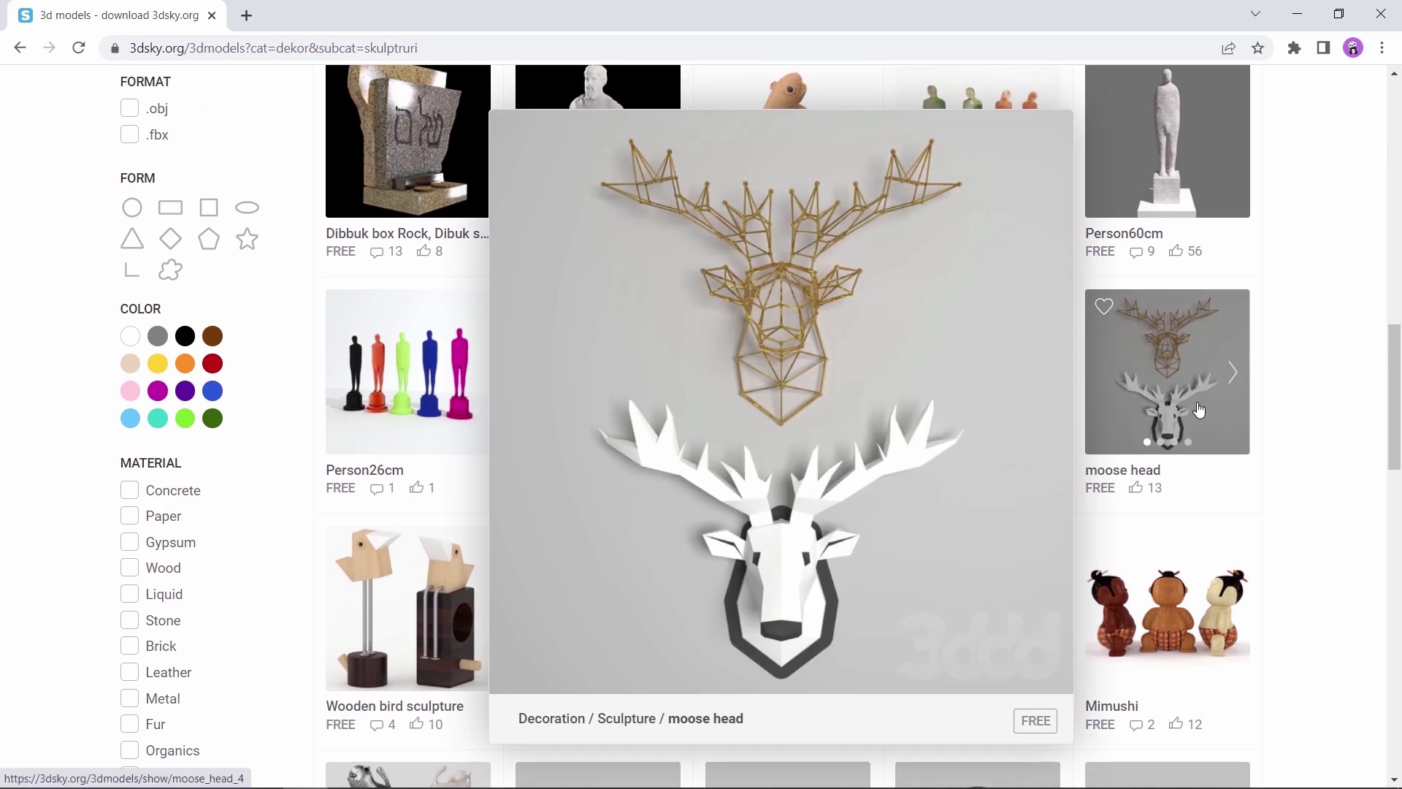
pyautogui.click(1200, 410)
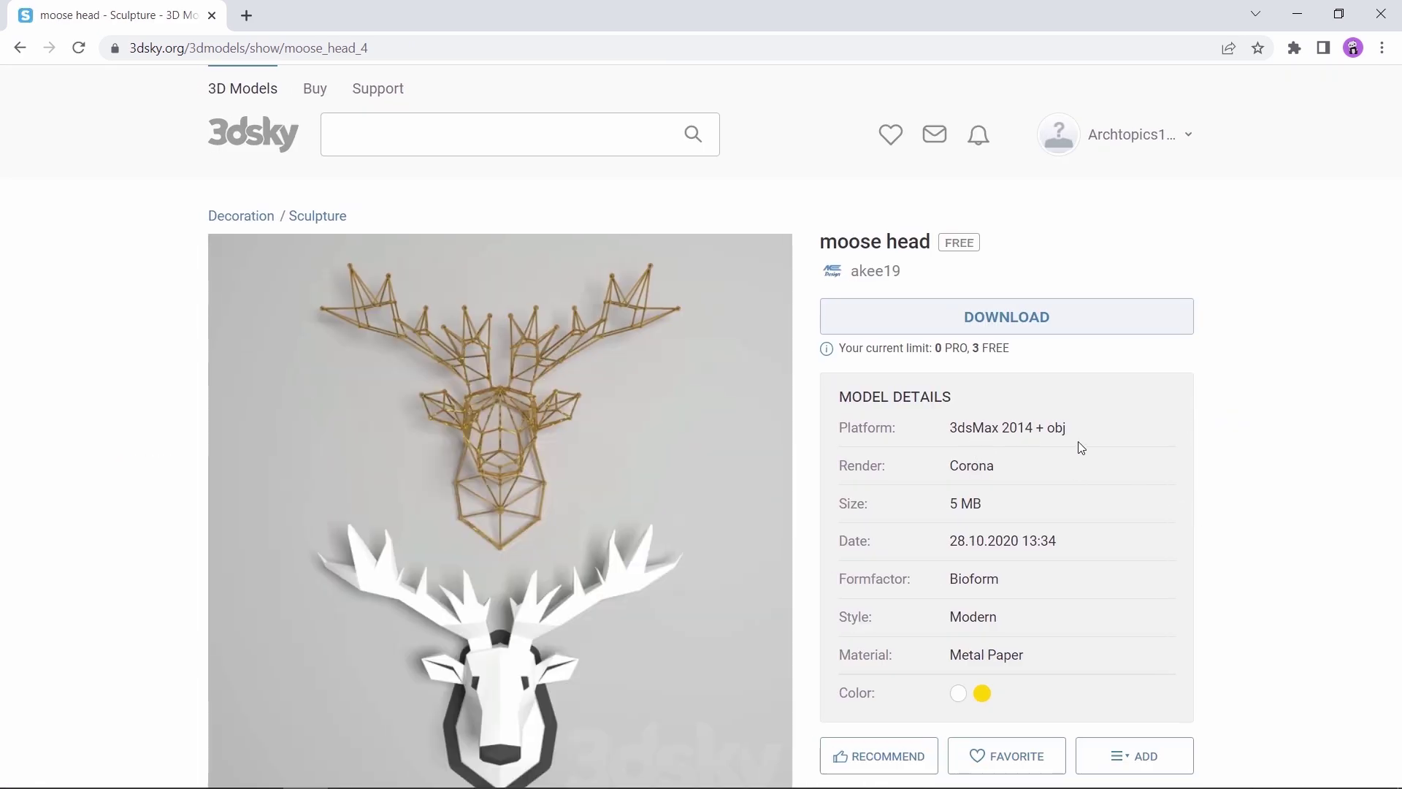
# Step: Return to the free sculpture list and open the Deer / Deer model
pyautogui.click(19, 50)
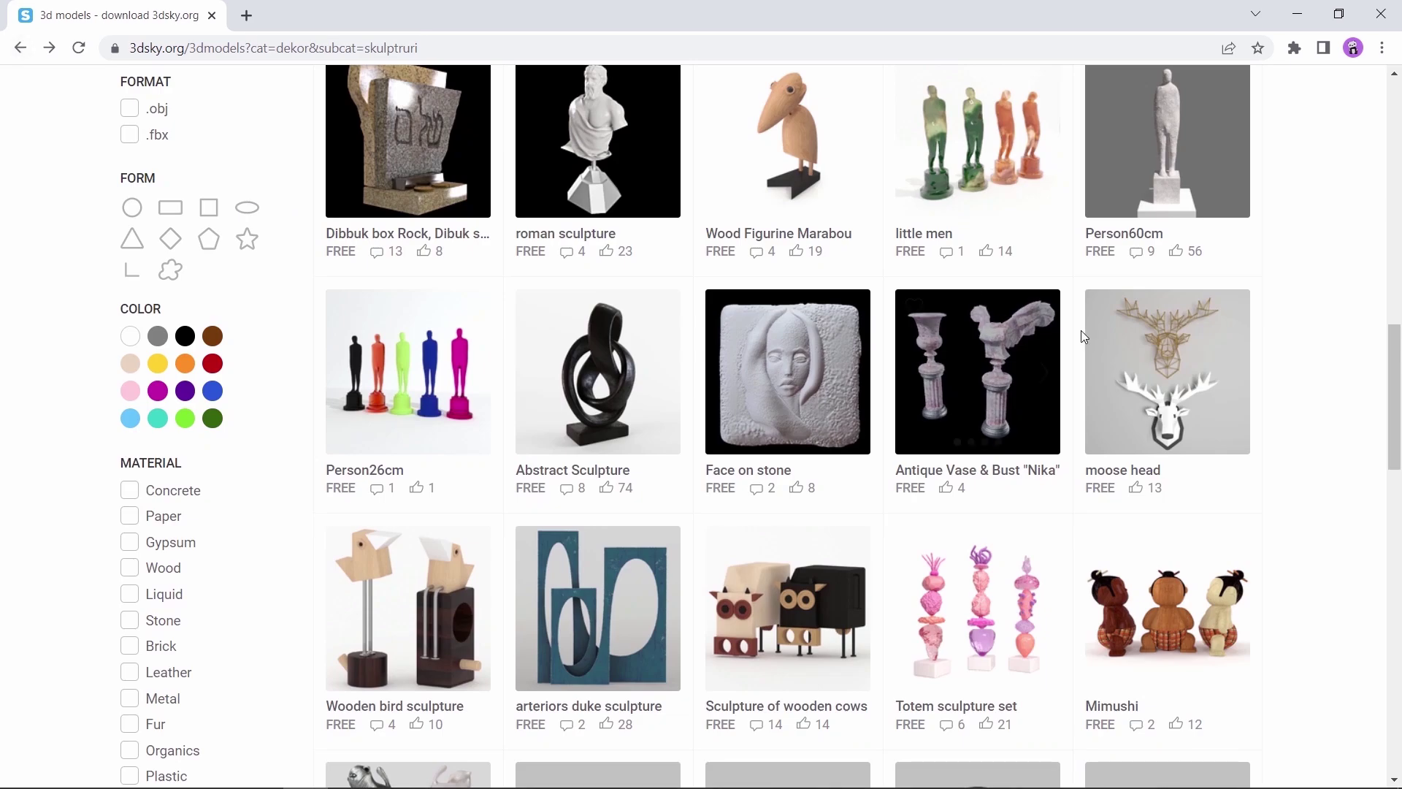
pyautogui.scroll(-5, 1320, 393)
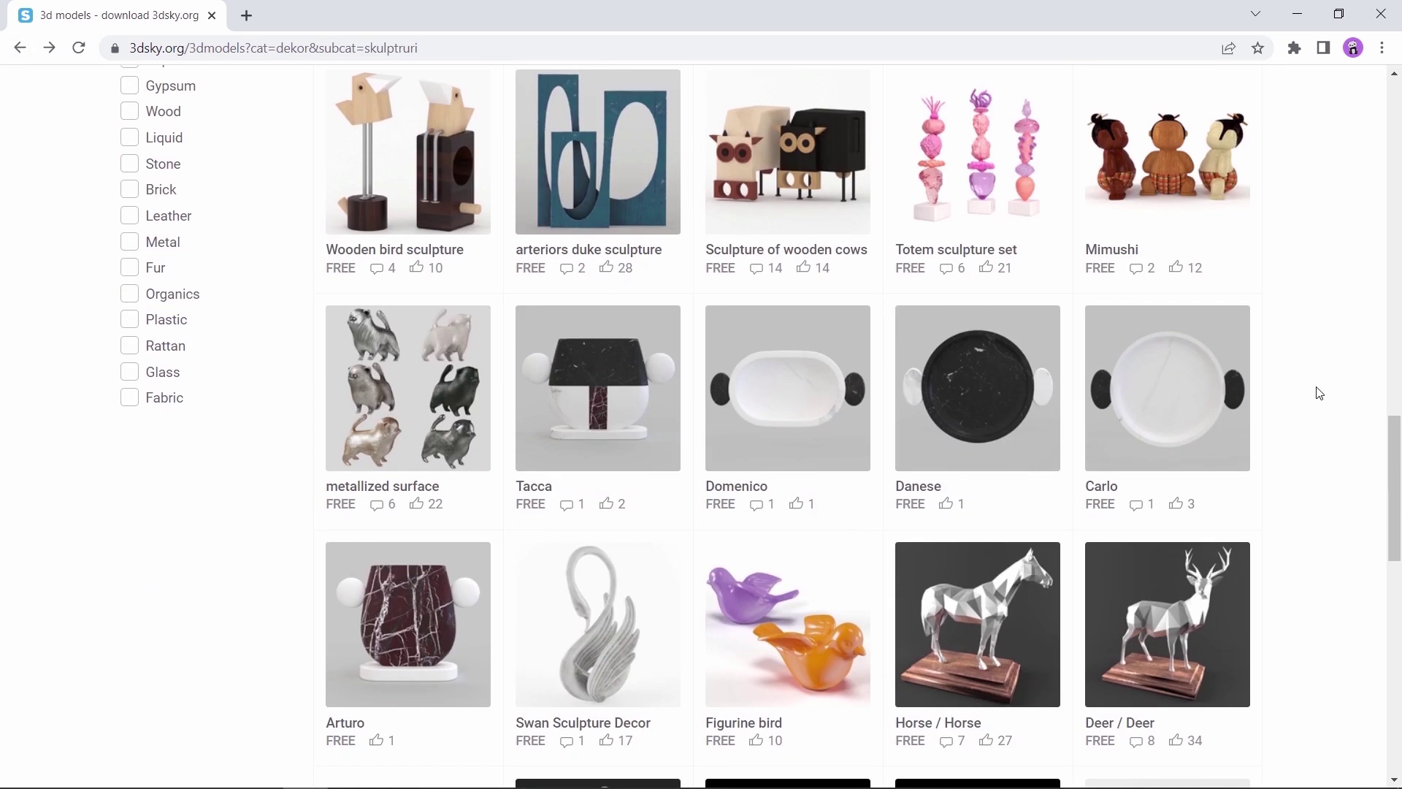
pyautogui.click(1167, 624)
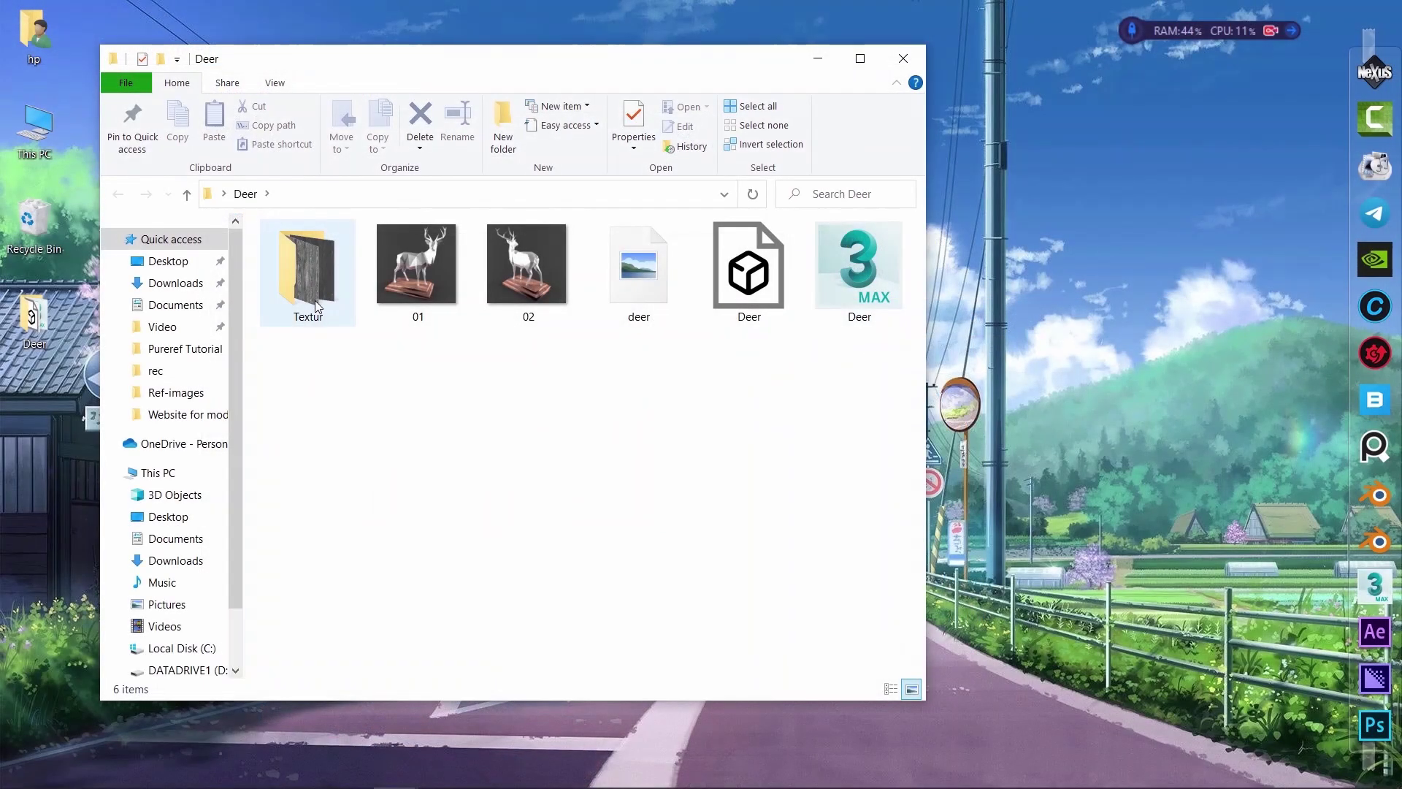
# Step: Check the Deer model file in the downloaded Deer folder, switch to Blender and delete all default objects
pyautogui.click(748, 293)
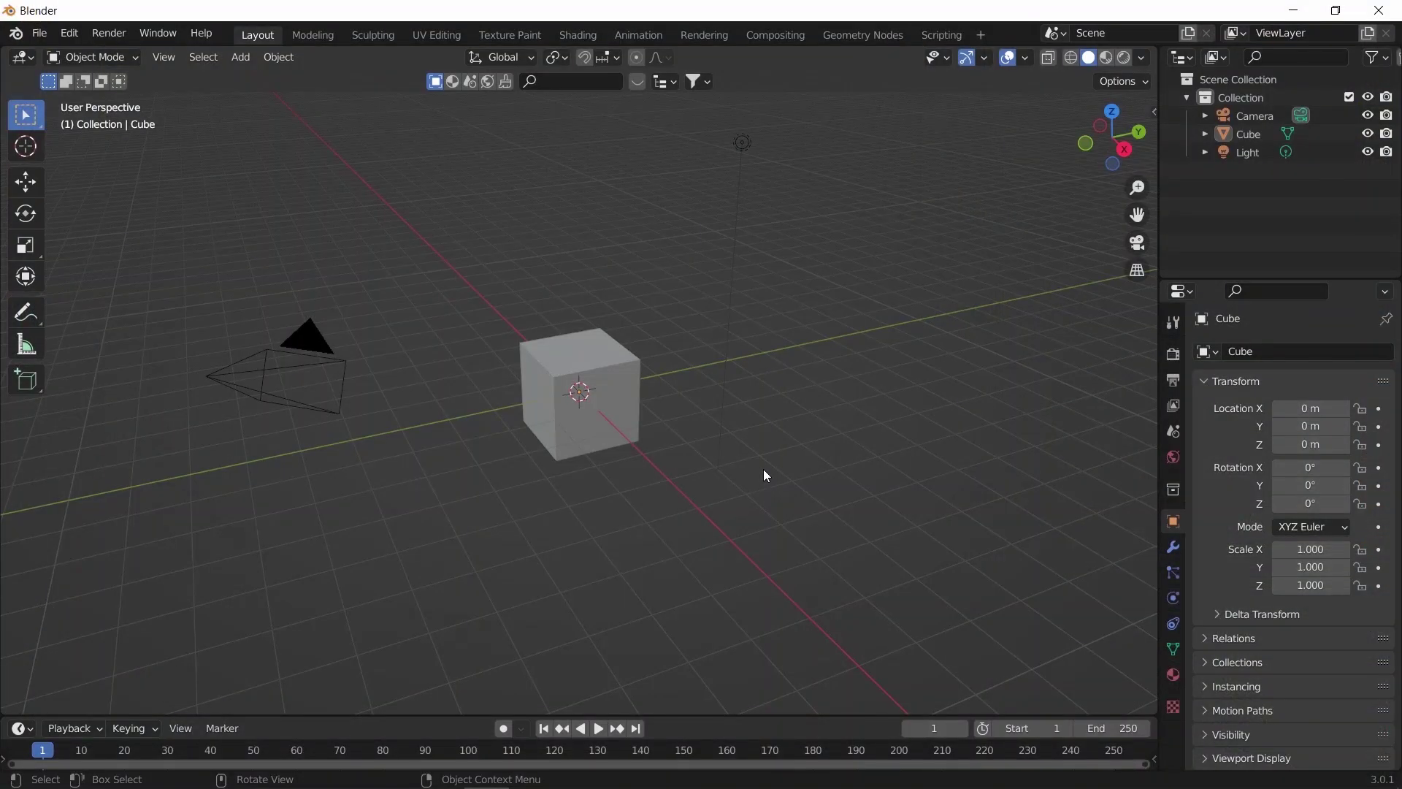
pyautogui.press('a')
pyautogui.press('Delete')
# Step: Import the Deer FBX file from the Deer folder on the desktop and frame it in the viewport
pyautogui.click(40, 34)
pyautogui.moveTo(139, 276)
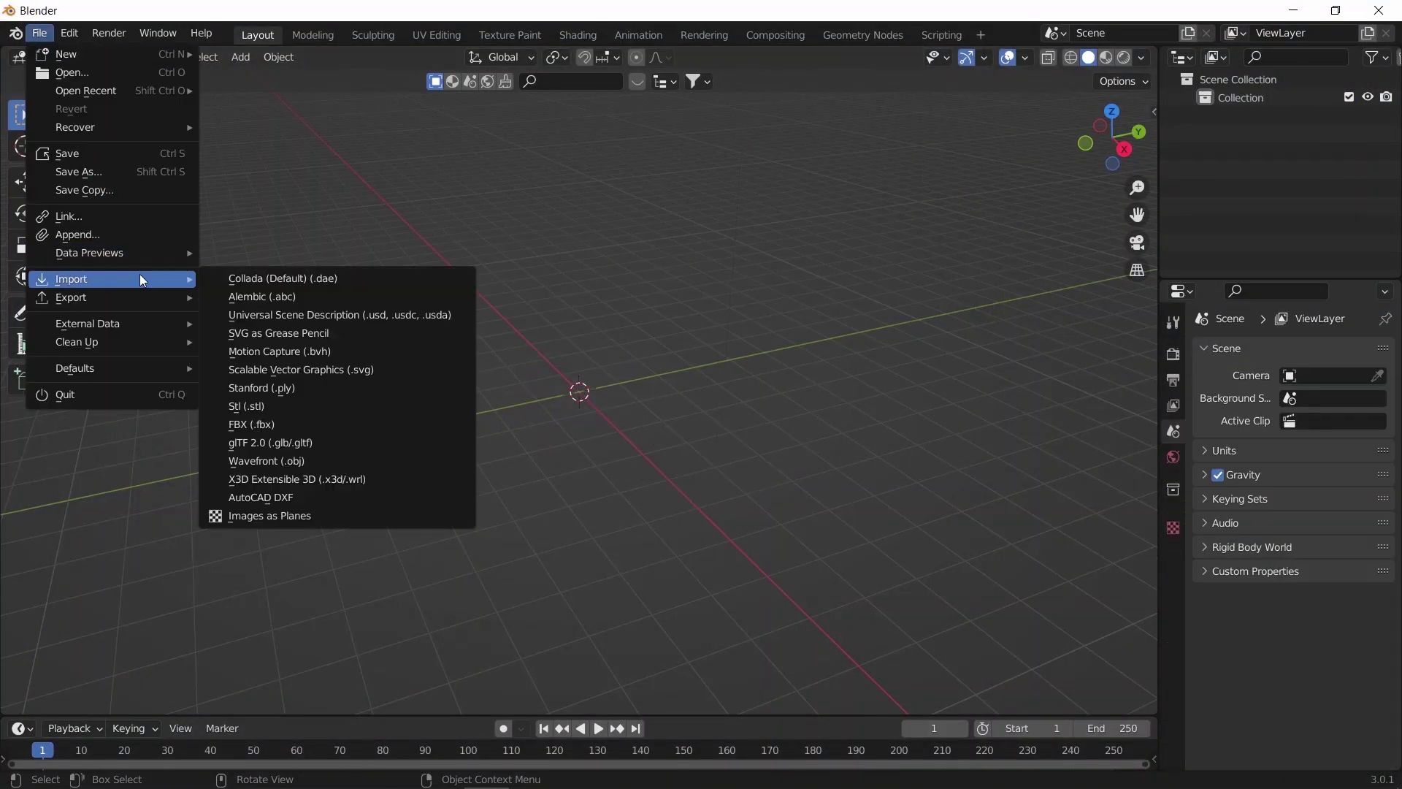
pyautogui.click(241, 425)
pyautogui.click(257, 314)
pyautogui.doubleClick(486, 272)
pyautogui.doubleClick(626, 274)
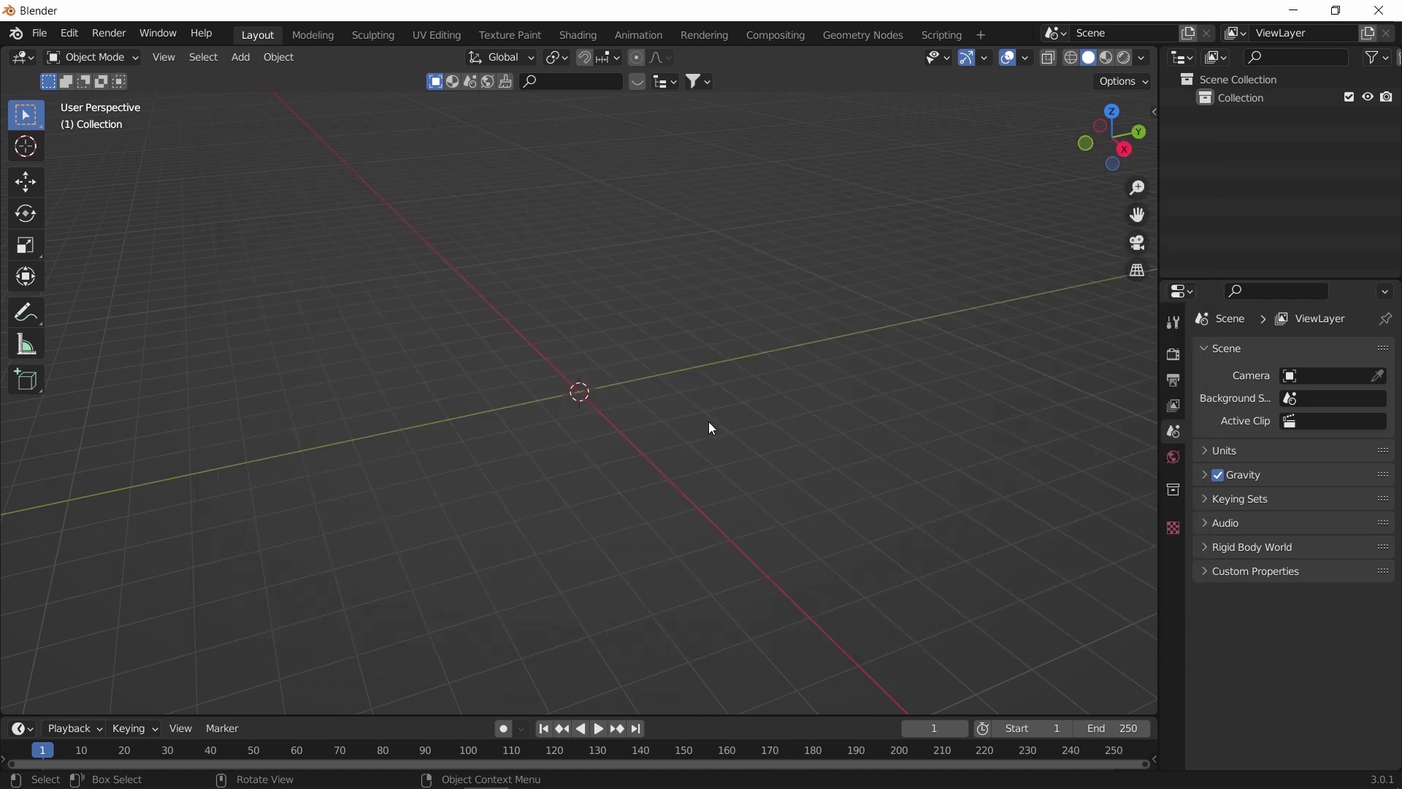
pyautogui.press('KP_Decimal')
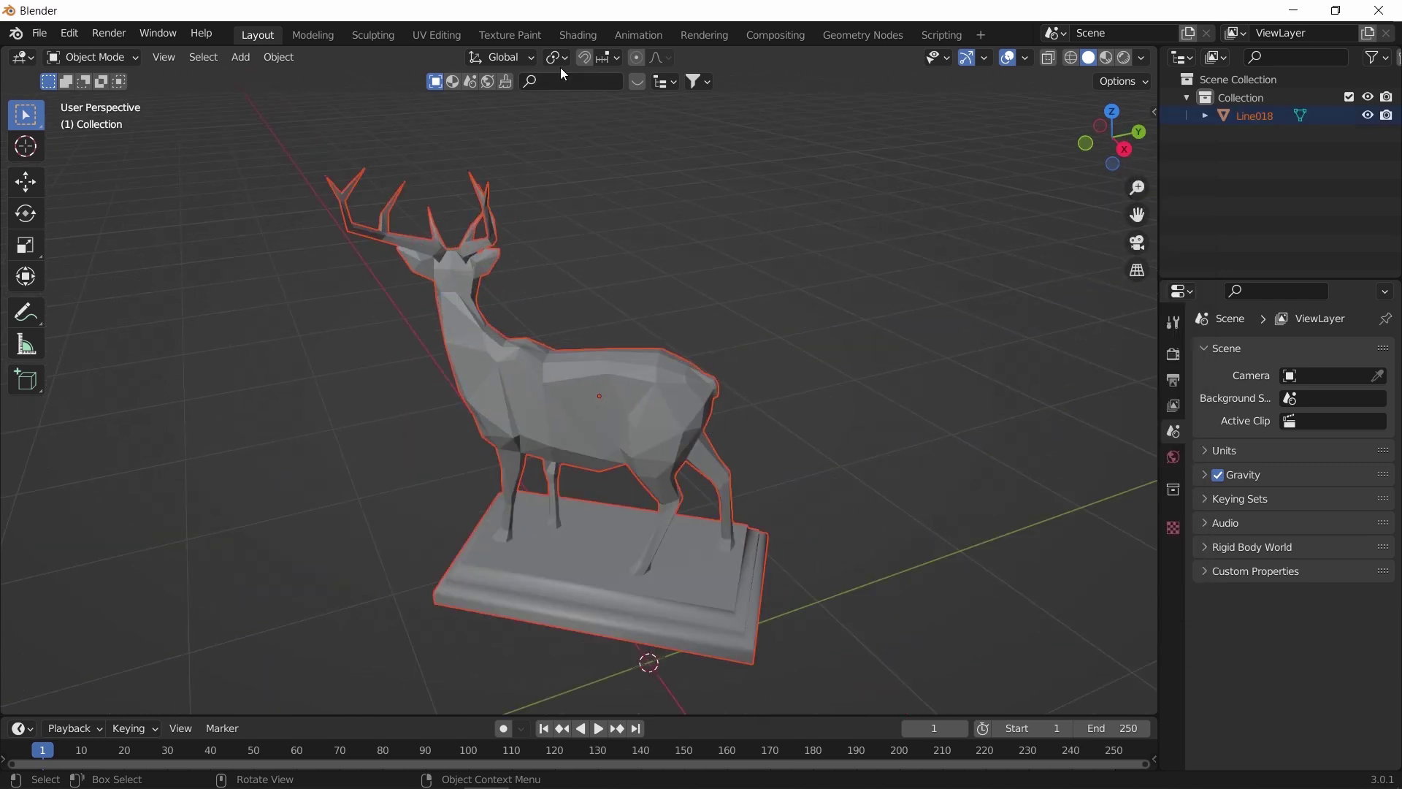
# Step: Switch to the Shading workspace, select the deer and bring its body and base into close view
pyautogui.click(577, 35)
pyautogui.moveTo(655, 257); pyautogui.dragTo(1033, 322)
pyautogui.click(739, 271)
pyautogui.moveTo(850, 544); pyautogui.dragTo(809, 615)
pyautogui.scroll(4, 826, 391)
pyautogui.moveTo(825, 391); pyautogui.dragTo(815, 341)
pyautogui.scroll(3, 816, 340)
# Step: Brighten the base color of 09 - VRay Material to near white and set its roughness to about 0.167
pyautogui.click(645, 582)
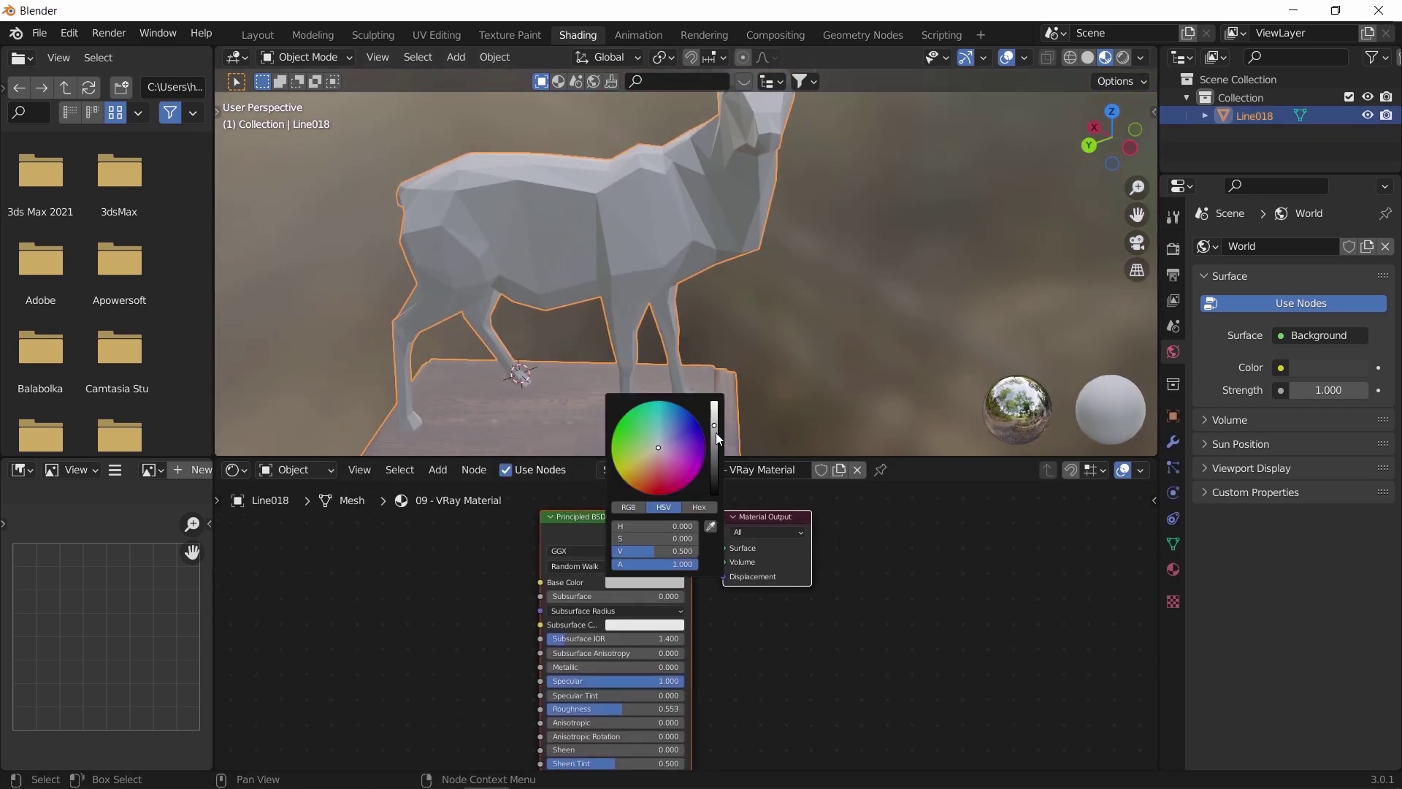
pyautogui.click(716, 432)
pyautogui.moveTo(603, 709); pyautogui.dragTo(554, 709)
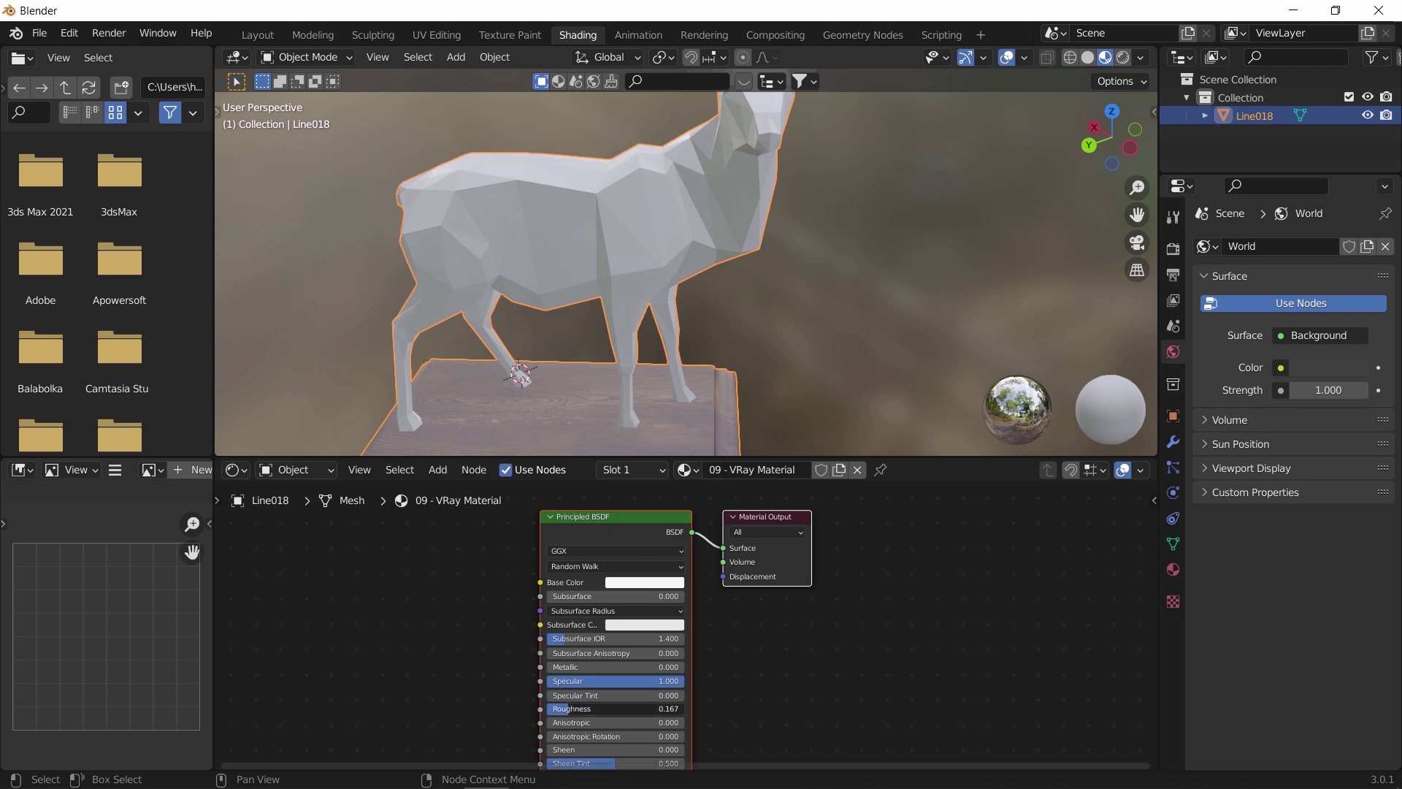
# Step: Inspect the deer's new material, return to the Layout workspace and view the model from another side
pyautogui.click(888, 323)
pyautogui.moveTo(888, 323); pyautogui.dragTo(808, 229)
pyautogui.click(257, 34)
pyautogui.moveTo(486, 176); pyautogui.dragTo(1044, 462)
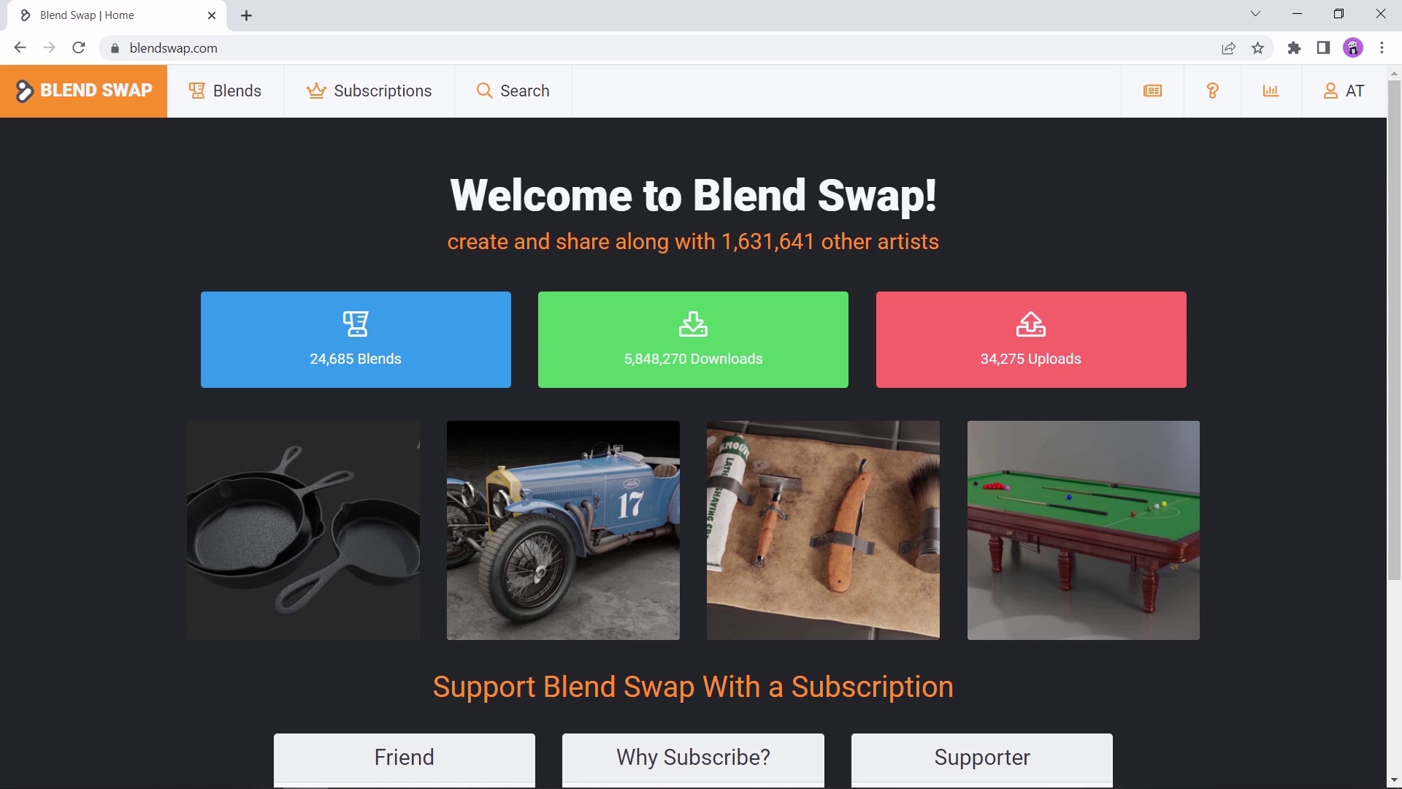
# Step: On the Blend Swap website, show the blend categories and open Electronics
pyautogui.moveTo(251, 107)
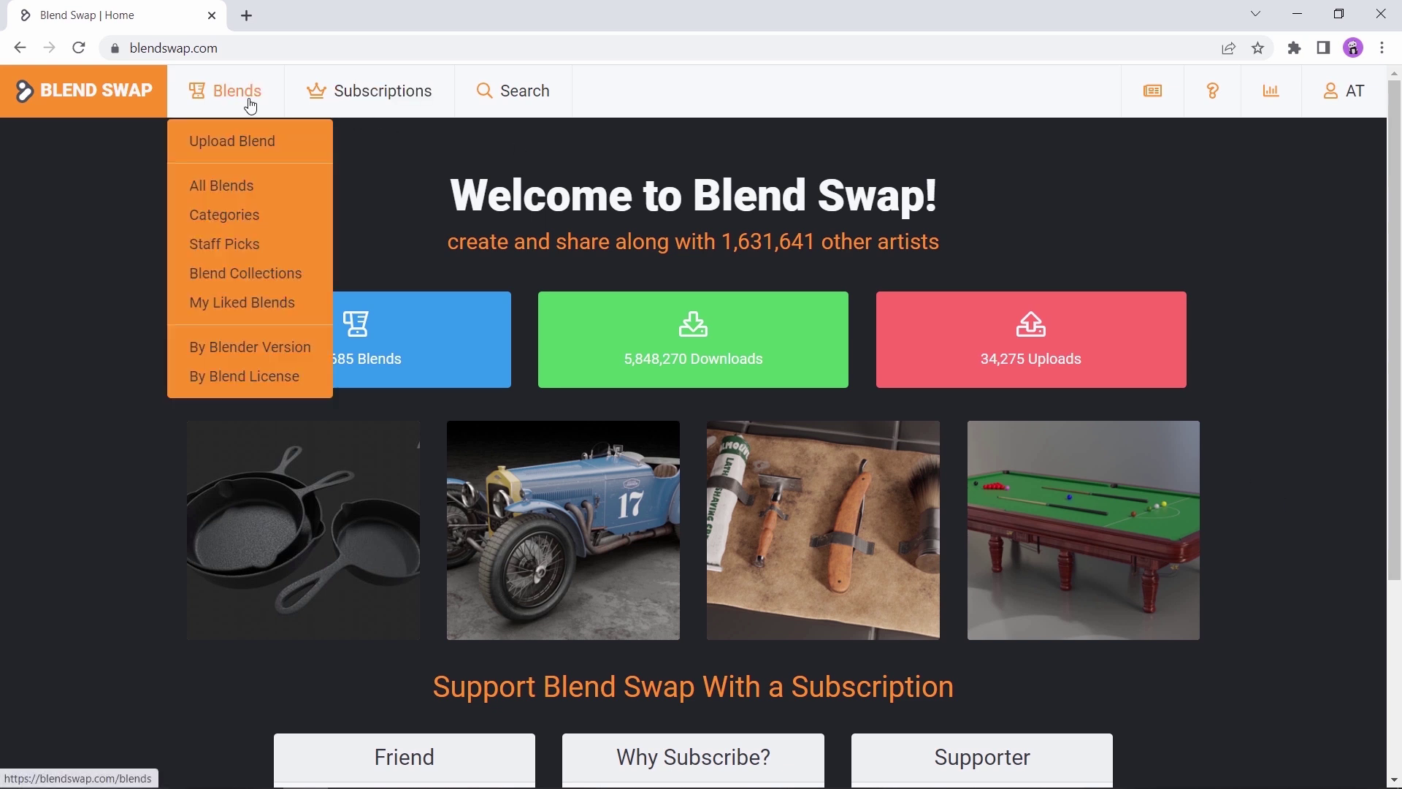
pyautogui.click(249, 217)
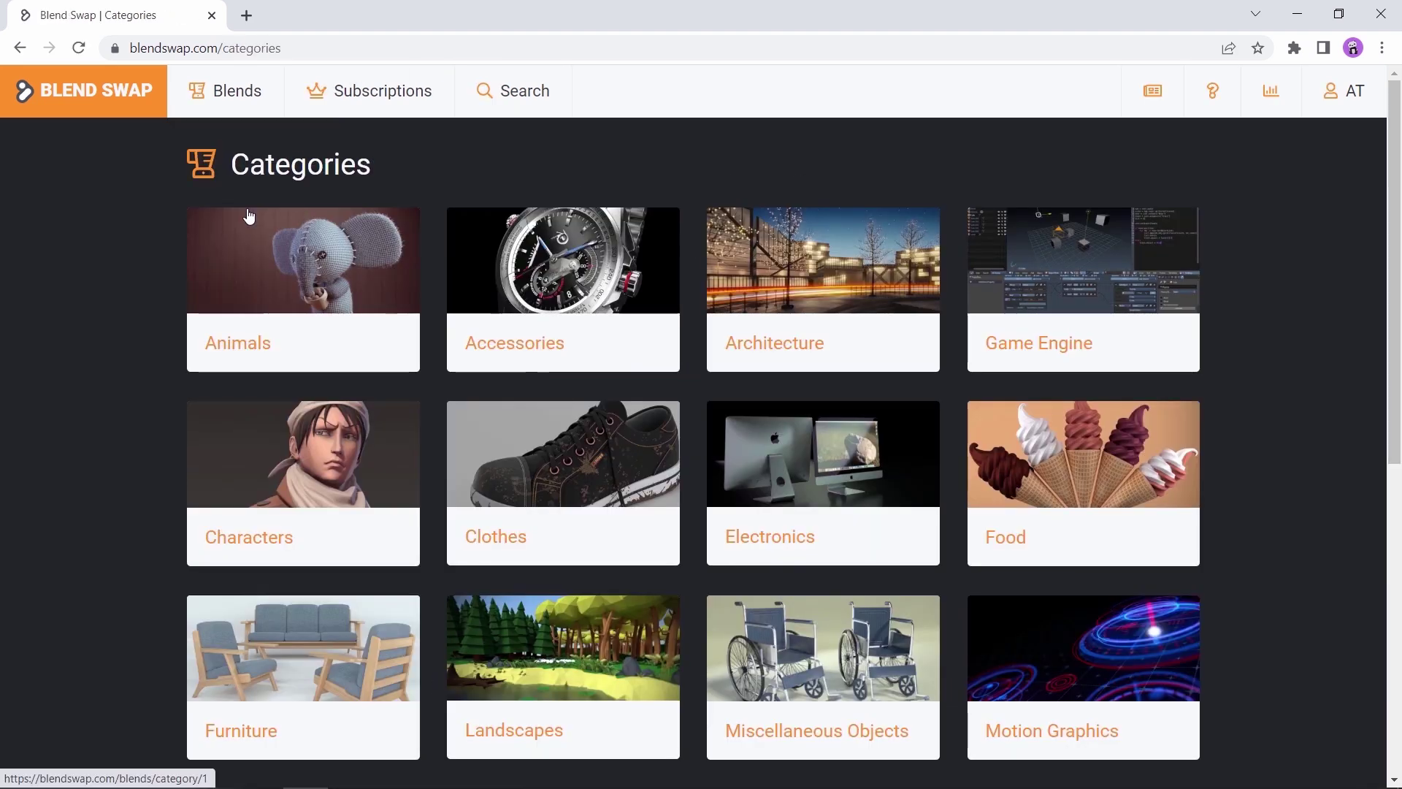
pyautogui.click(866, 446)
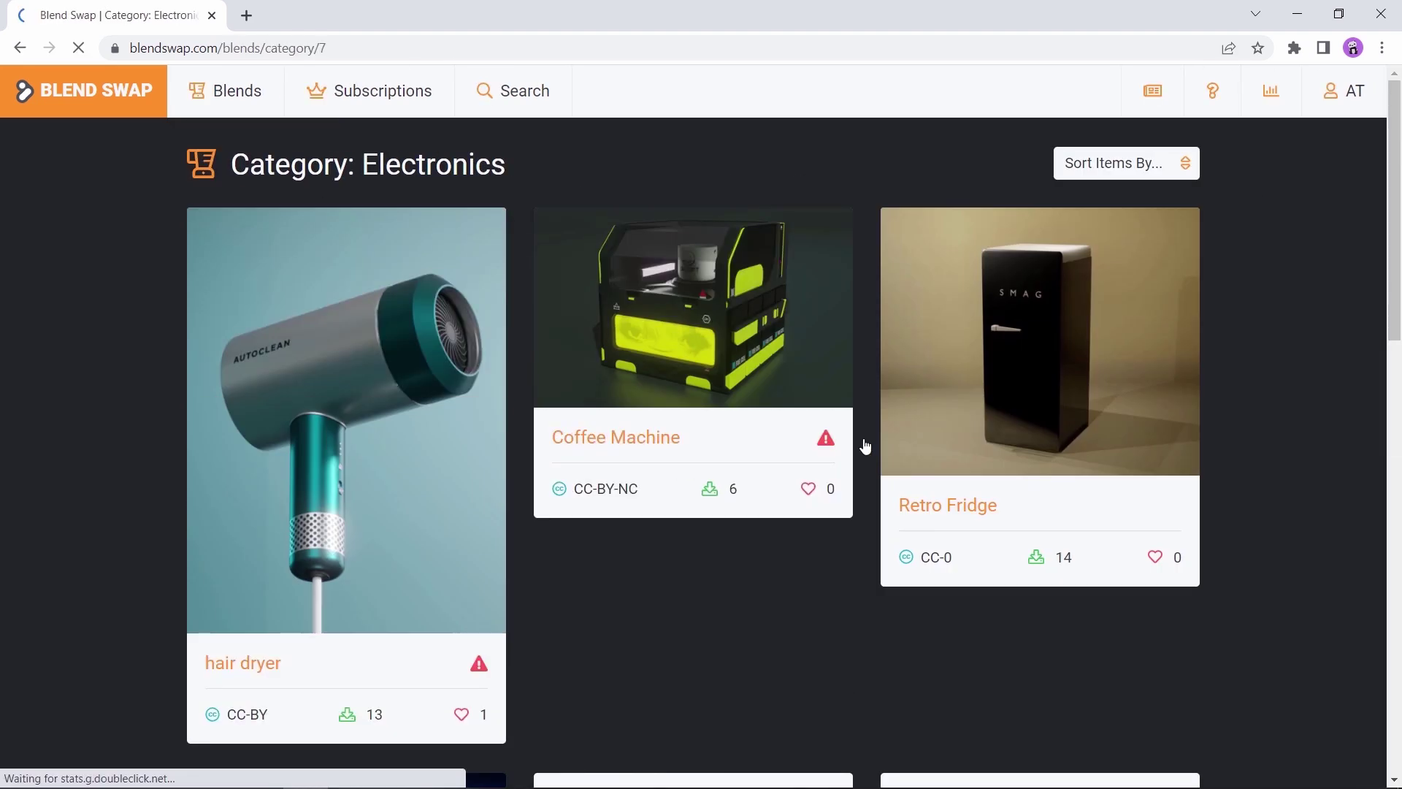
# Step: Browse the Electronics blends and open the old tv model
pyautogui.scroll(-10, 866, 447)
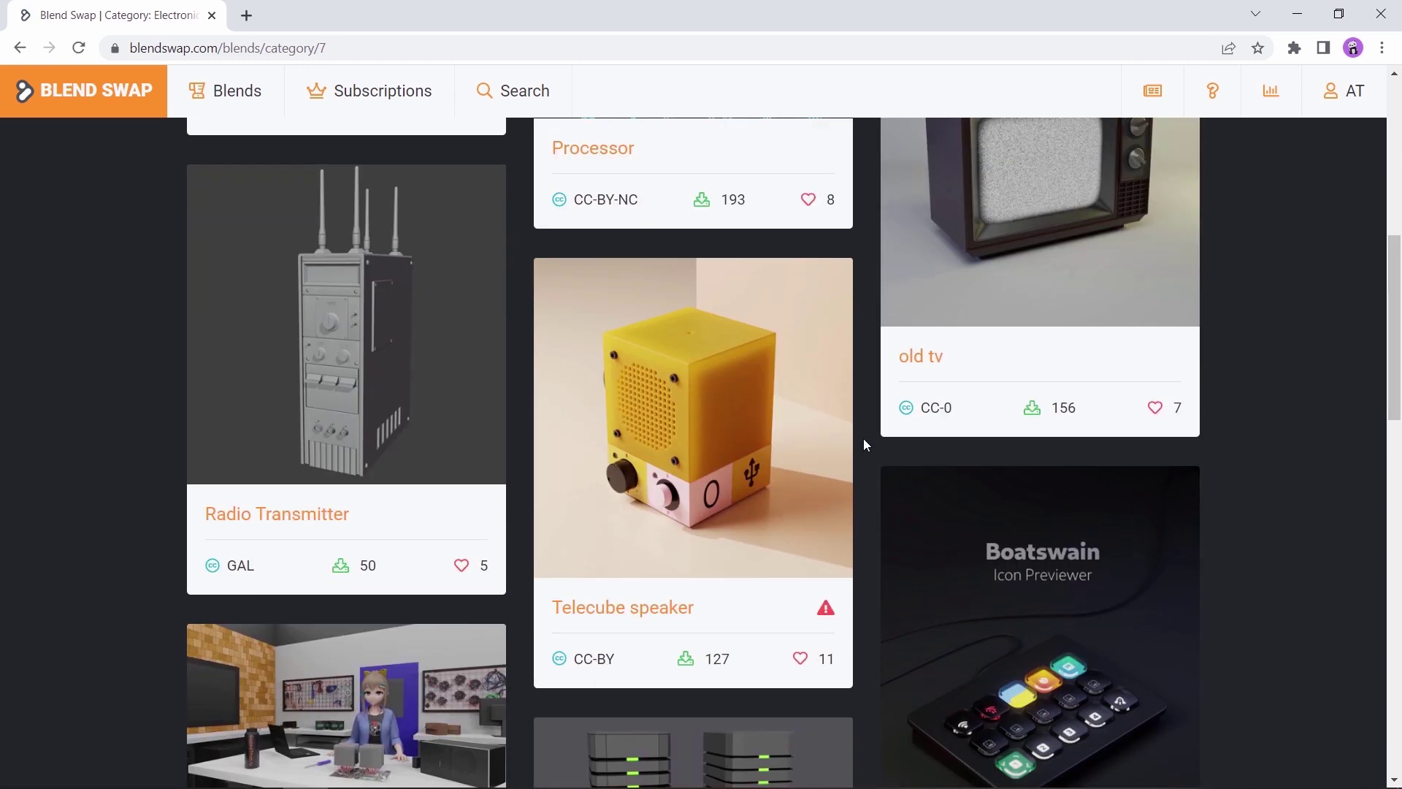
pyautogui.scroll(-10, 863, 444)
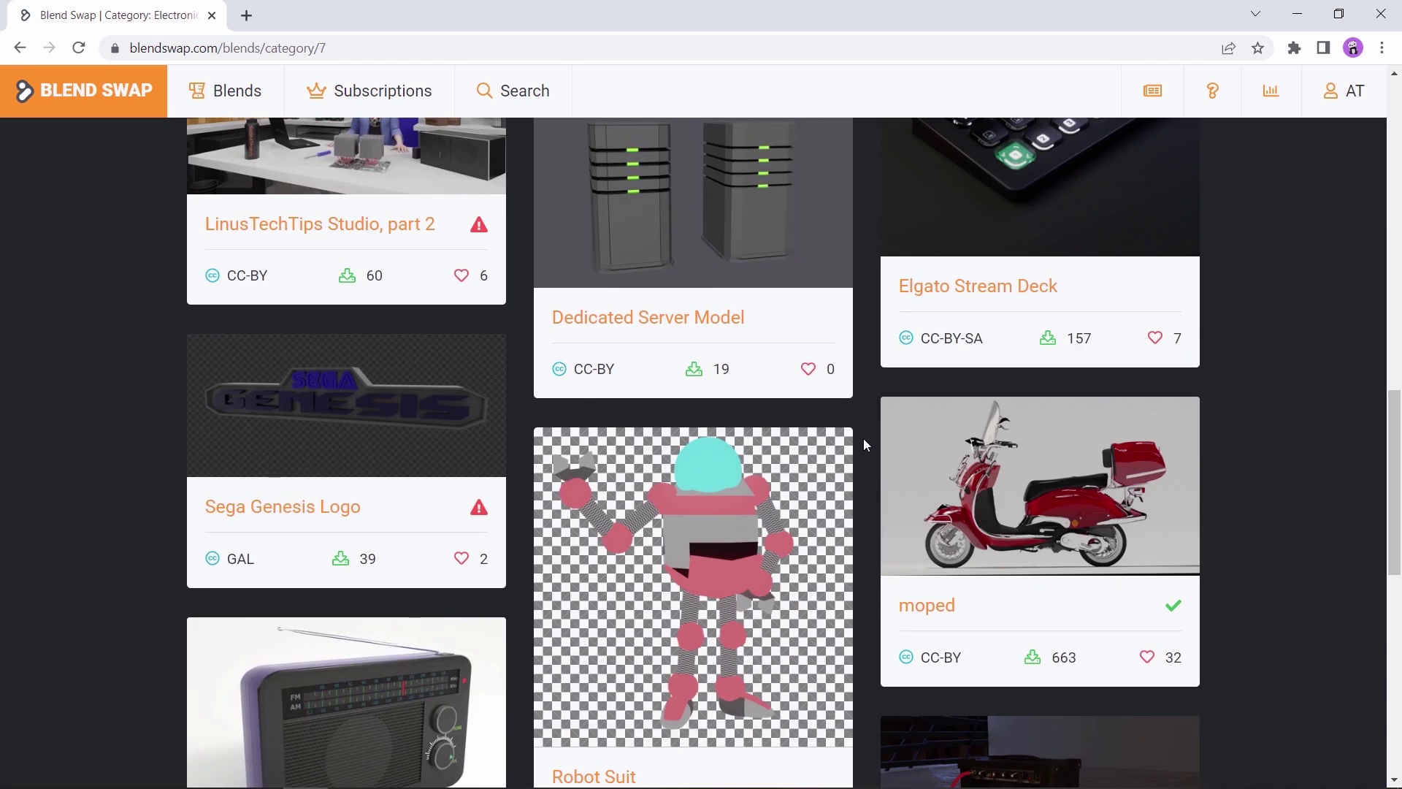
pyautogui.scroll(-6, 863, 445)
pyautogui.scroll(15, 864, 444)
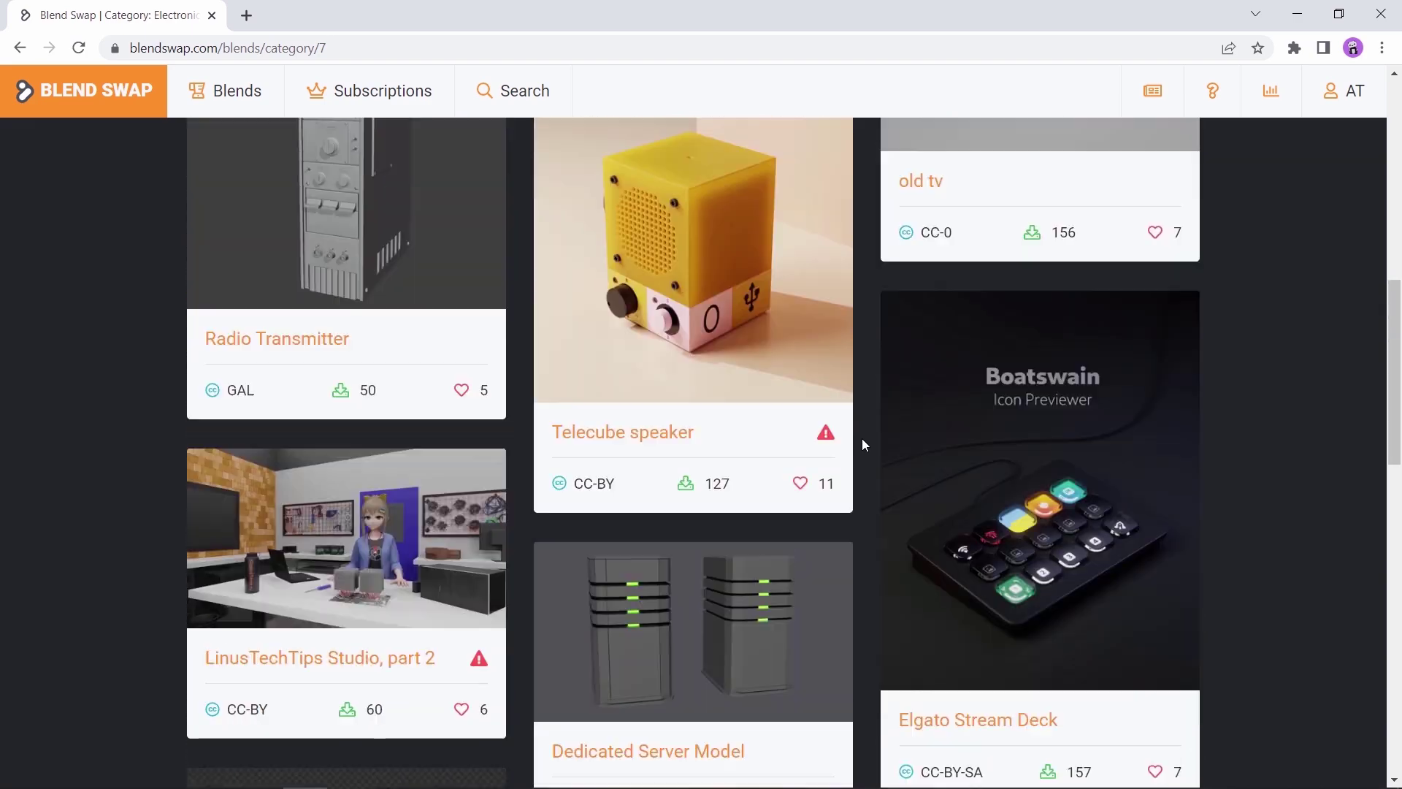
pyautogui.scroll(-2, 863, 444)
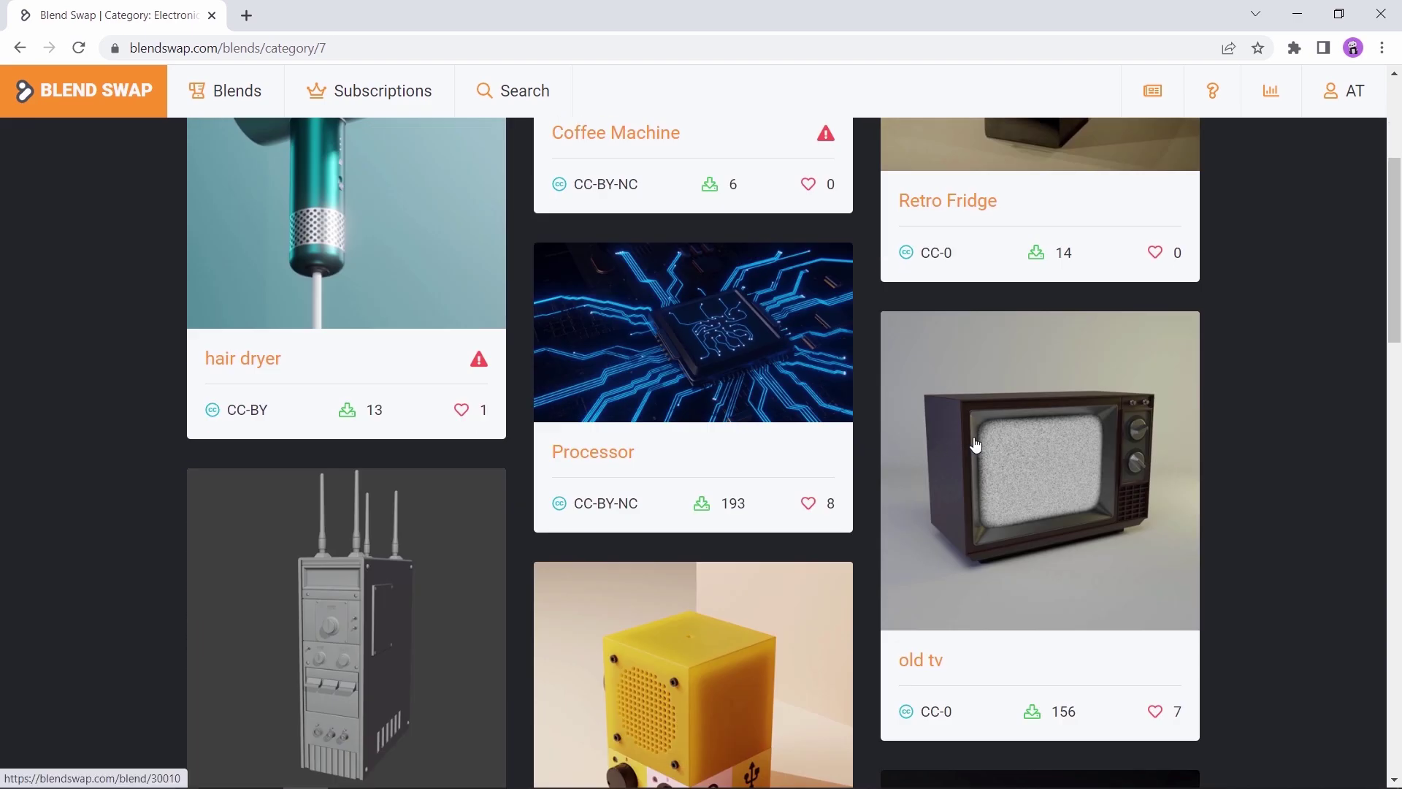
pyautogui.click(976, 444)
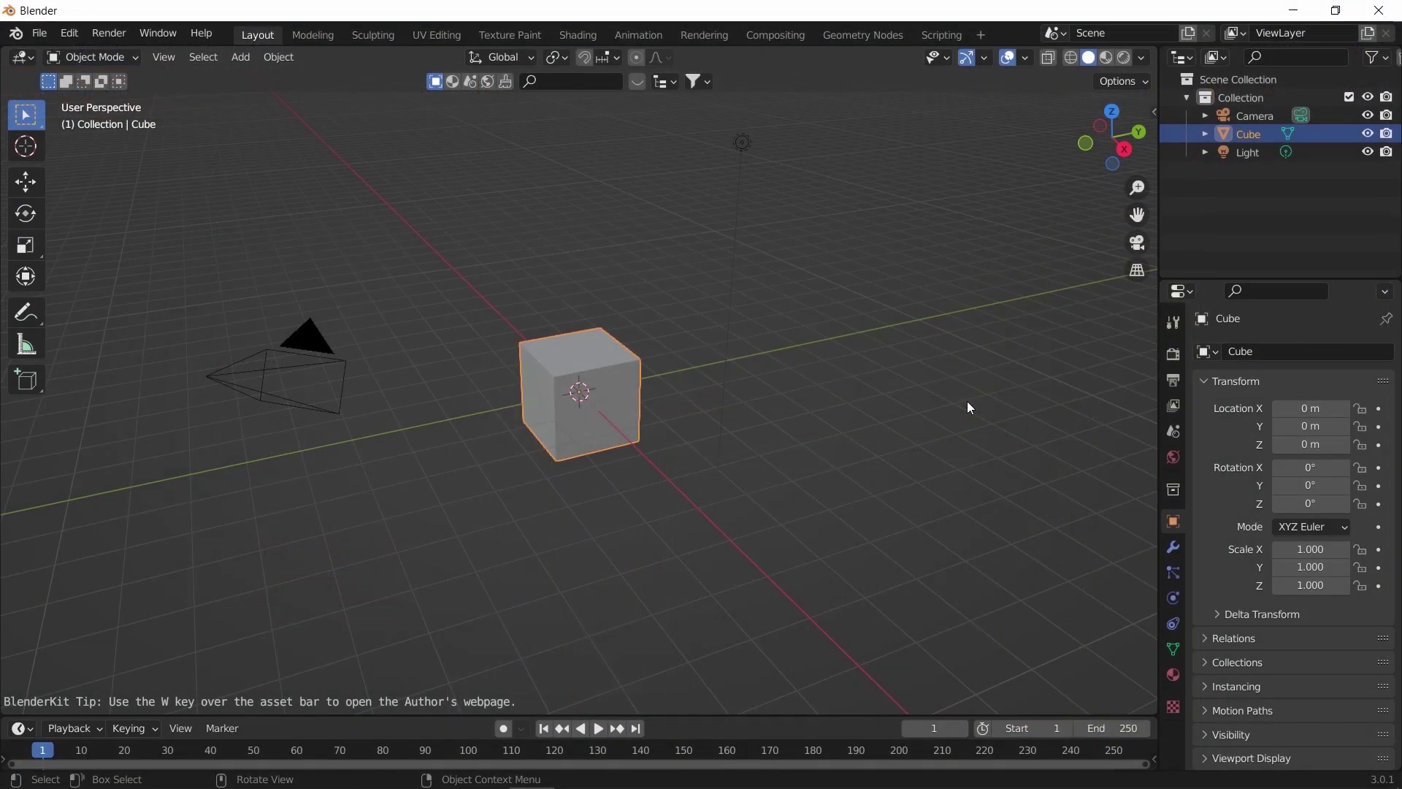
# Step: Delete all default objects from the new Blender scene
pyautogui.click(967, 401)
pyautogui.press('a')
pyautogui.press('x')
pyautogui.click(967, 401)
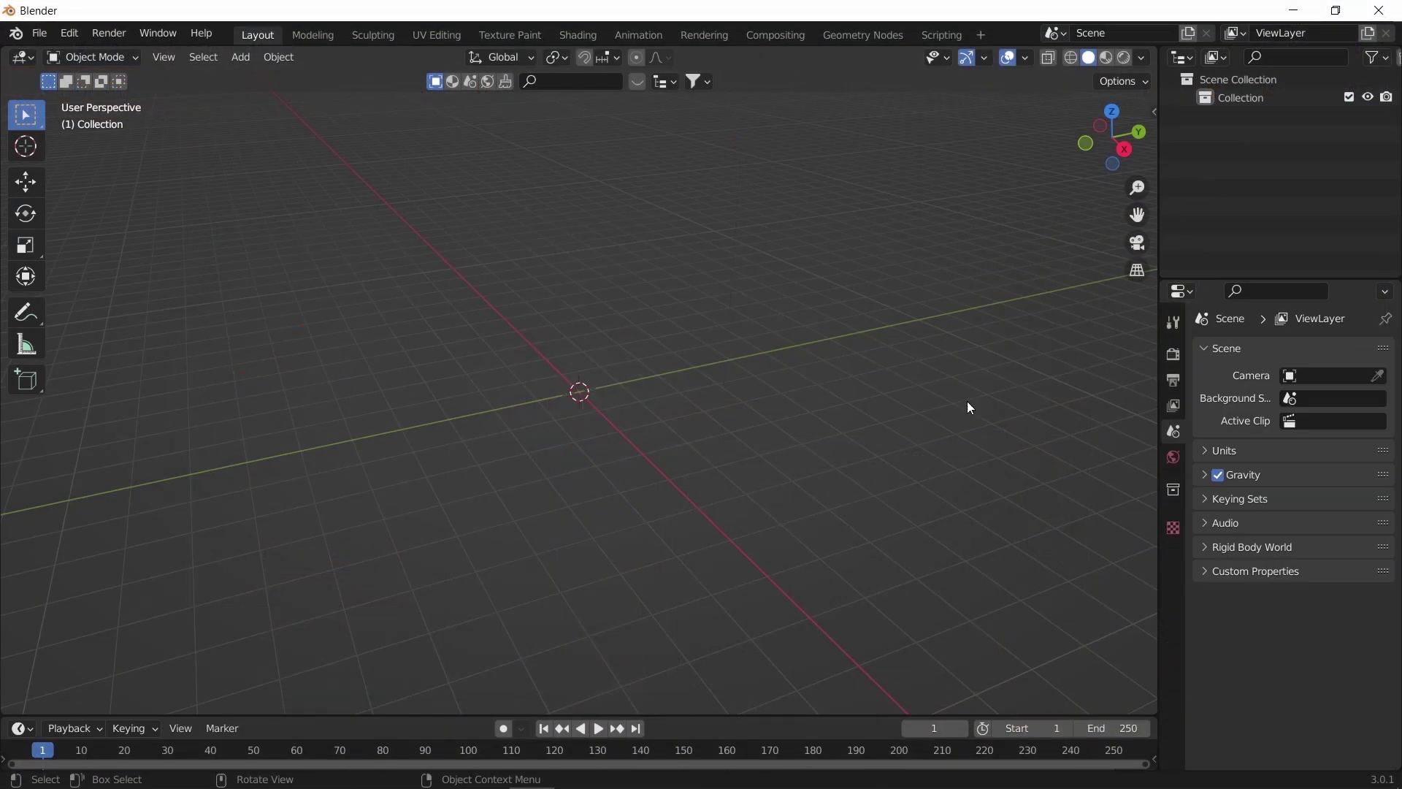
# Step: Open old-tv.blend from the desktop, discarding the unsaved changes to the current scene
pyautogui.click(39, 33)
pyautogui.click(59, 73)
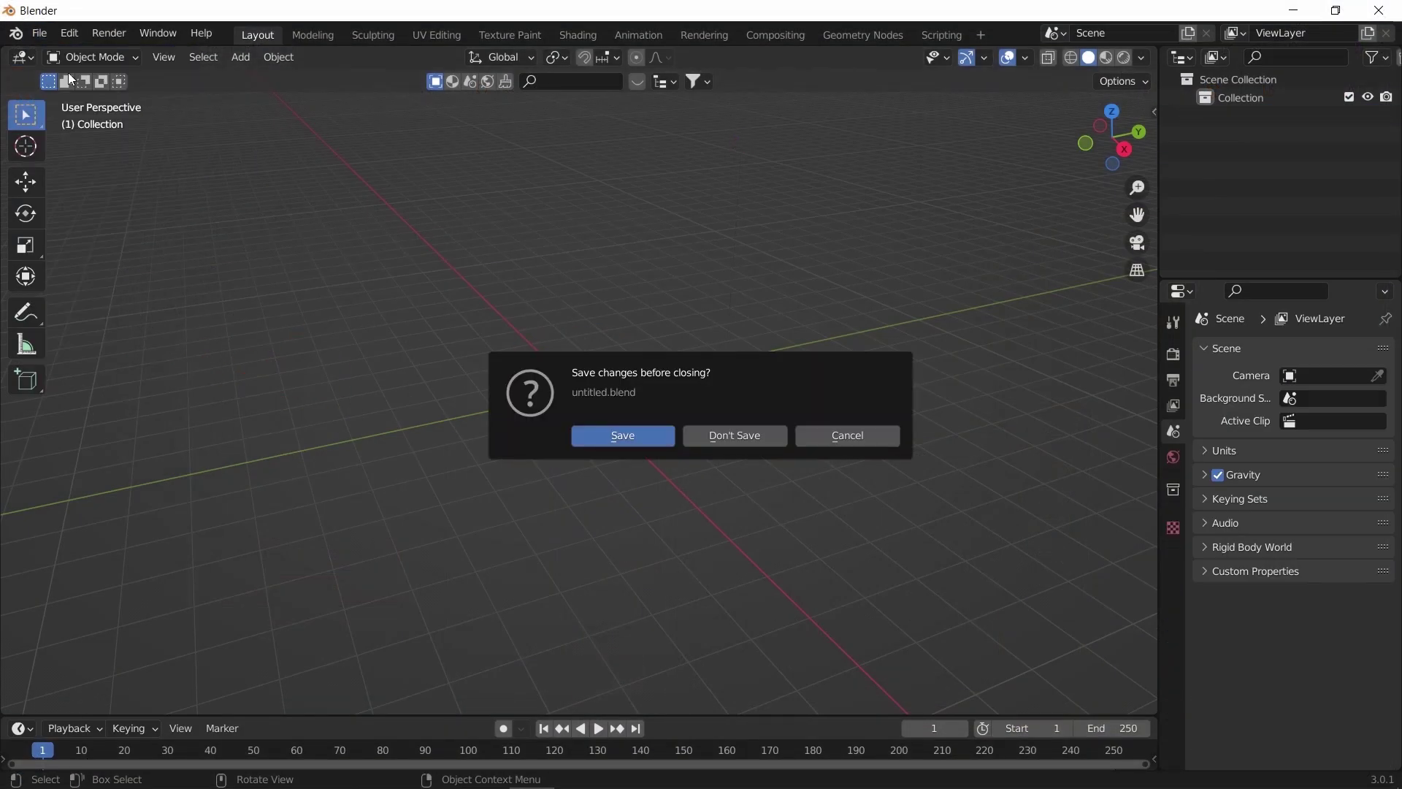
pyautogui.click(727, 437)
pyautogui.click(259, 313)
pyautogui.doubleClick(479, 283)
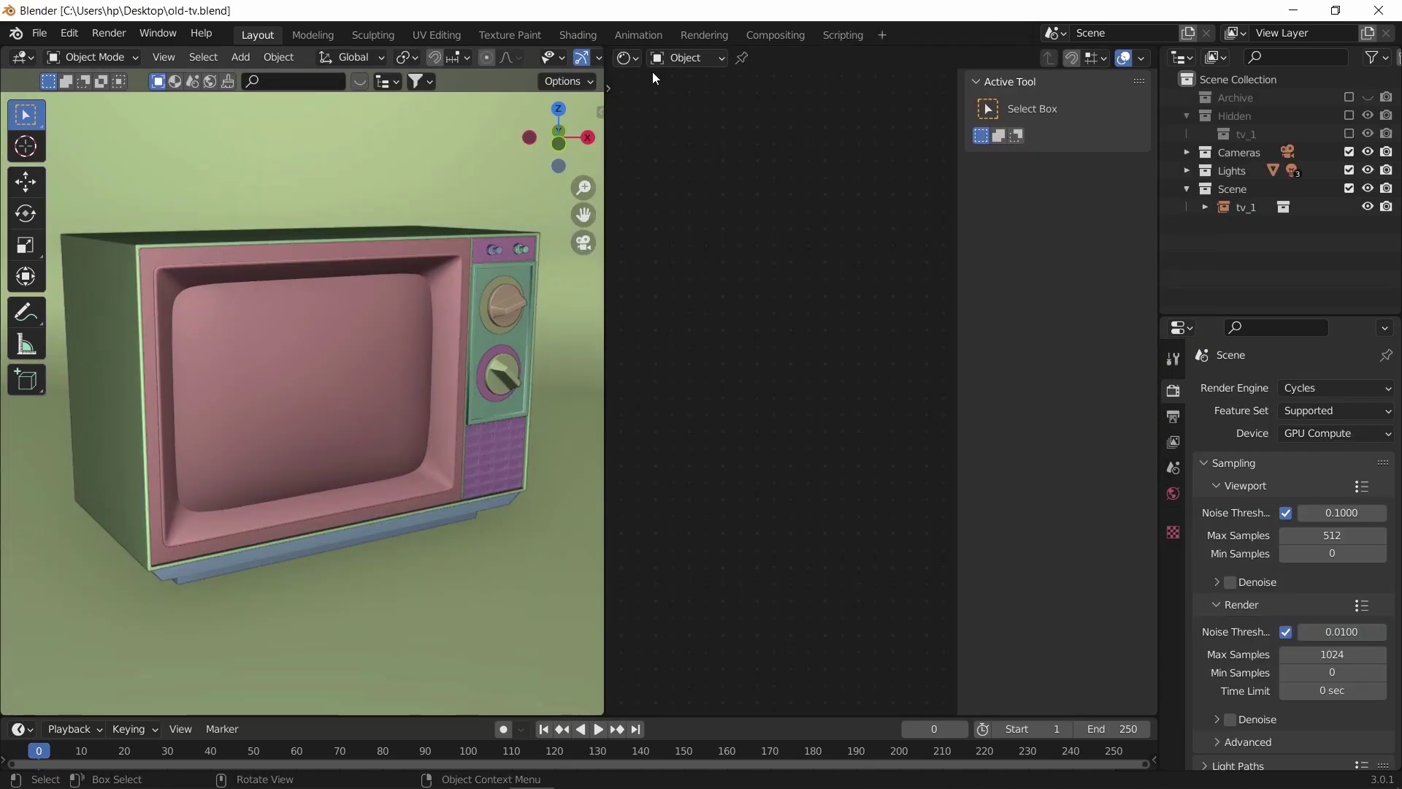
# Step: Add a General Layout workspace, switch to Material Preview shading and view the TV from the front
pyautogui.click(883, 34)
pyautogui.click(962, 122)
pyautogui.scroll(5, 665, 424)
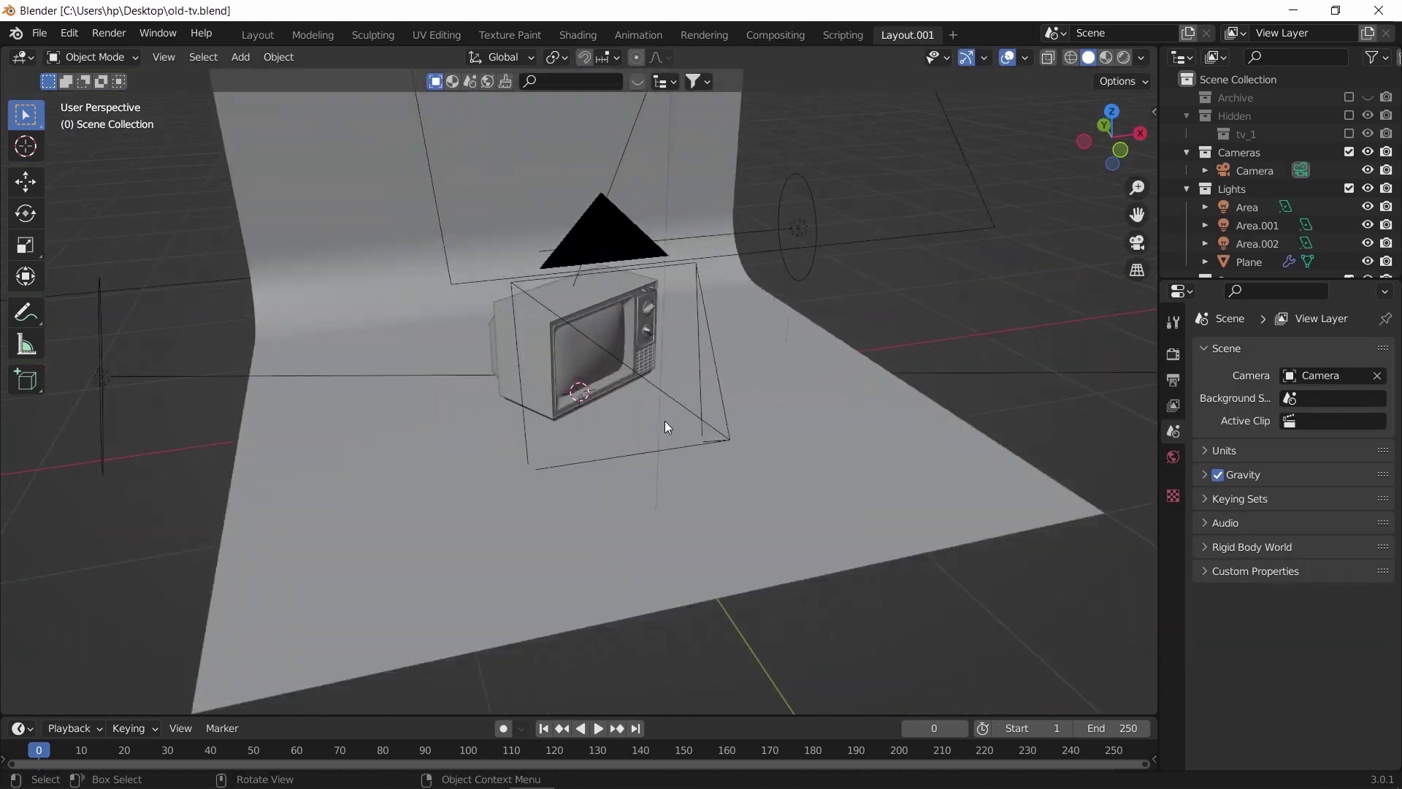
pyautogui.press('z')
pyautogui.click(654, 450)
pyautogui.scroll(6, 624, 424)
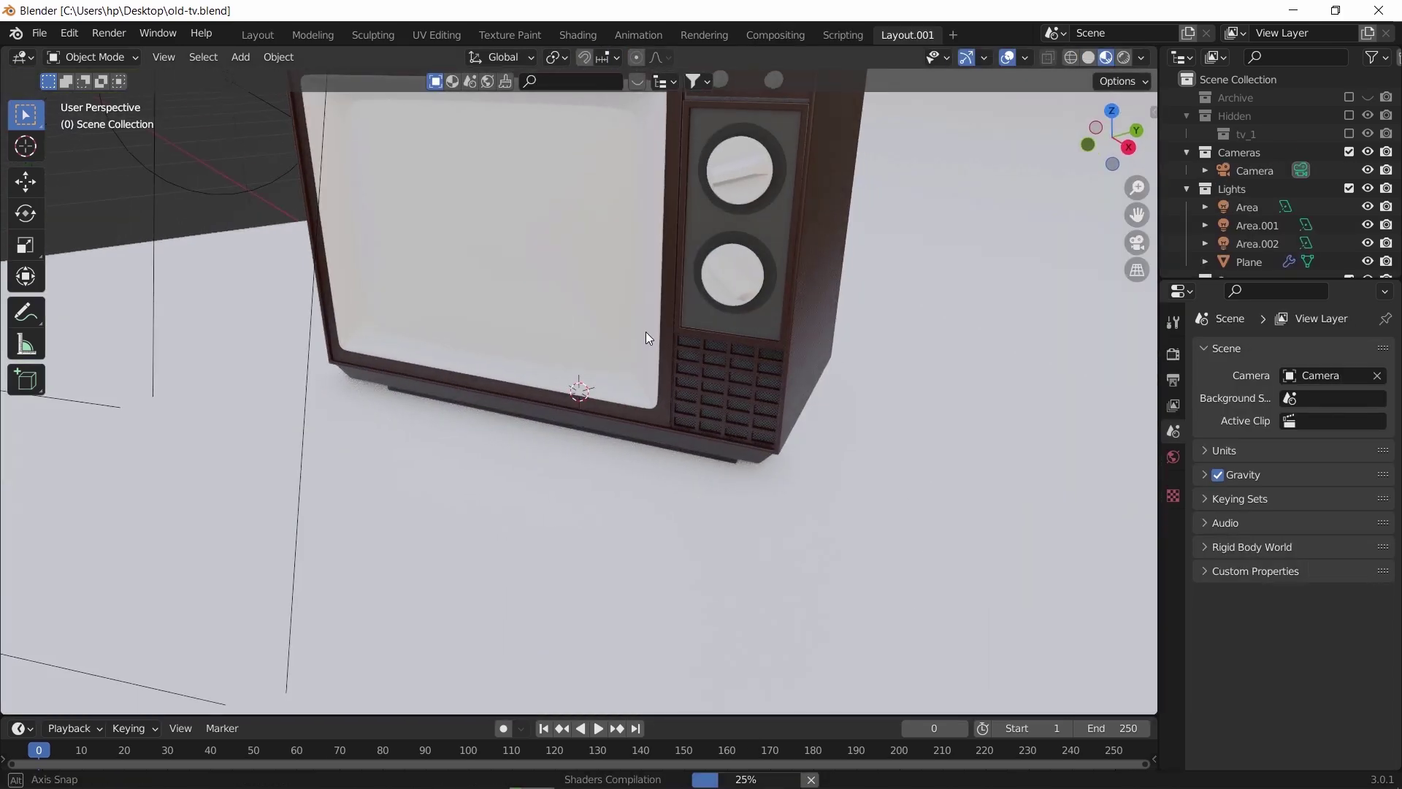
pyautogui.moveTo(646, 332); pyautogui.dragTo(550, 389)
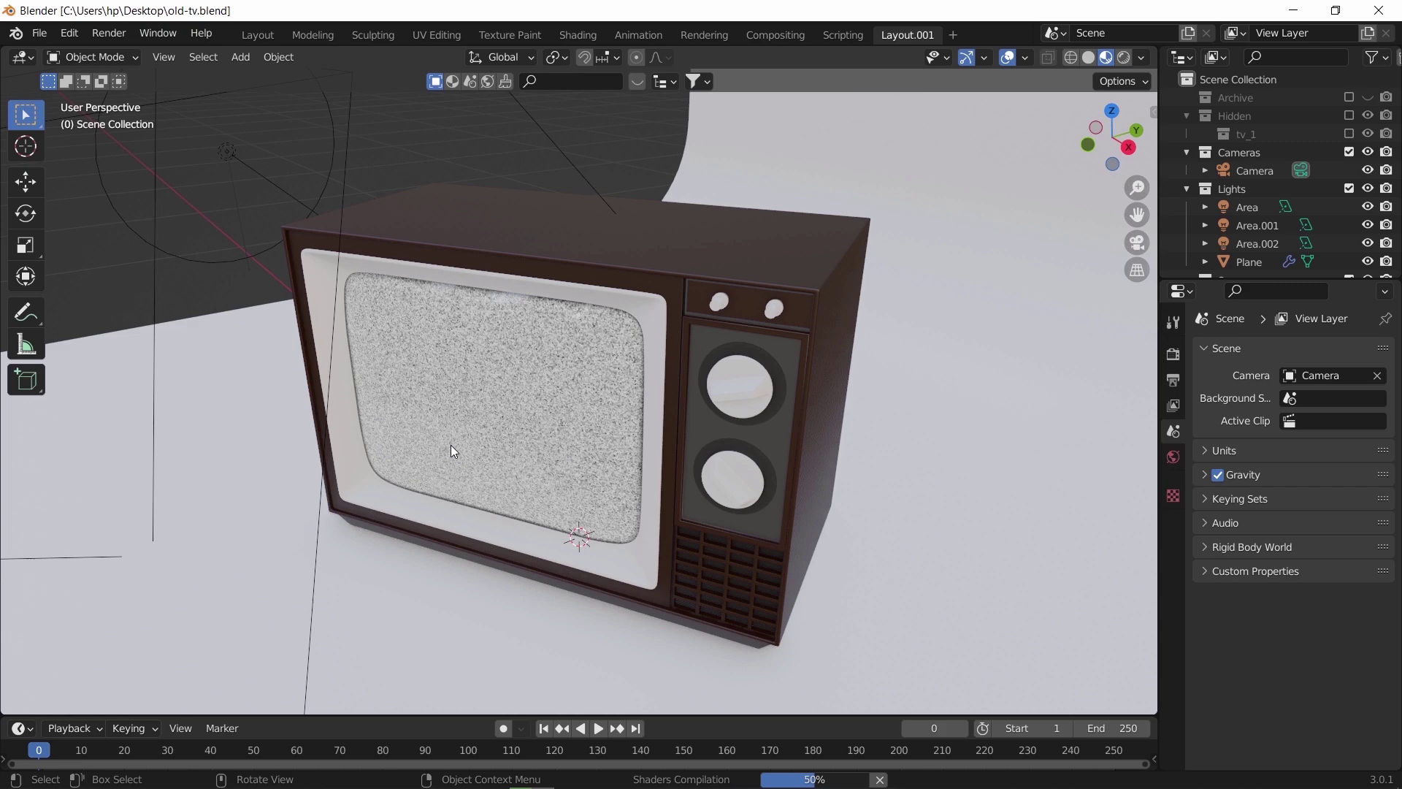
pyautogui.moveTo(451, 447); pyautogui.dragTo(506, 437)
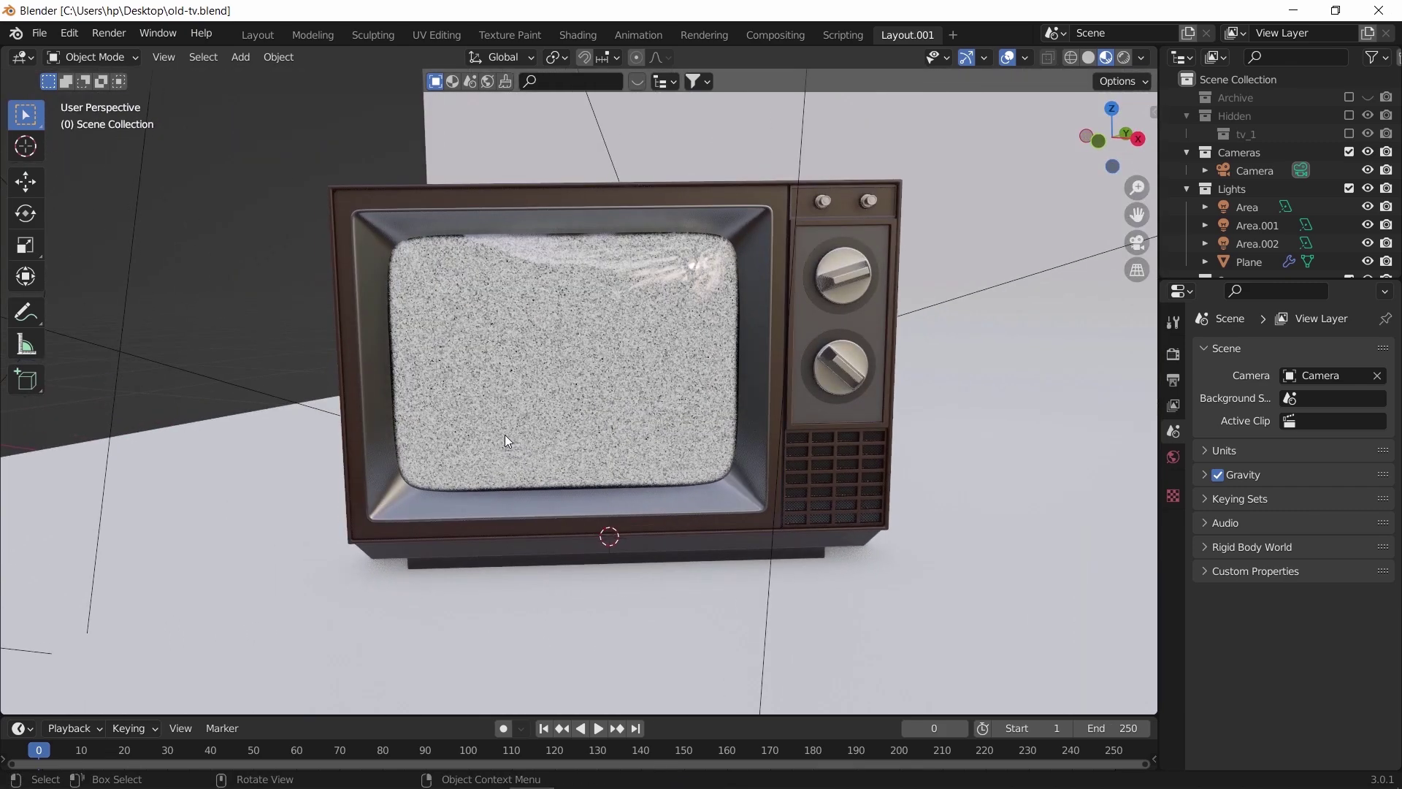
# Step: Try moving the whole TV object, cancel the move and view the TV from another angle
pyautogui.click(505, 394)
pyautogui.press('g')
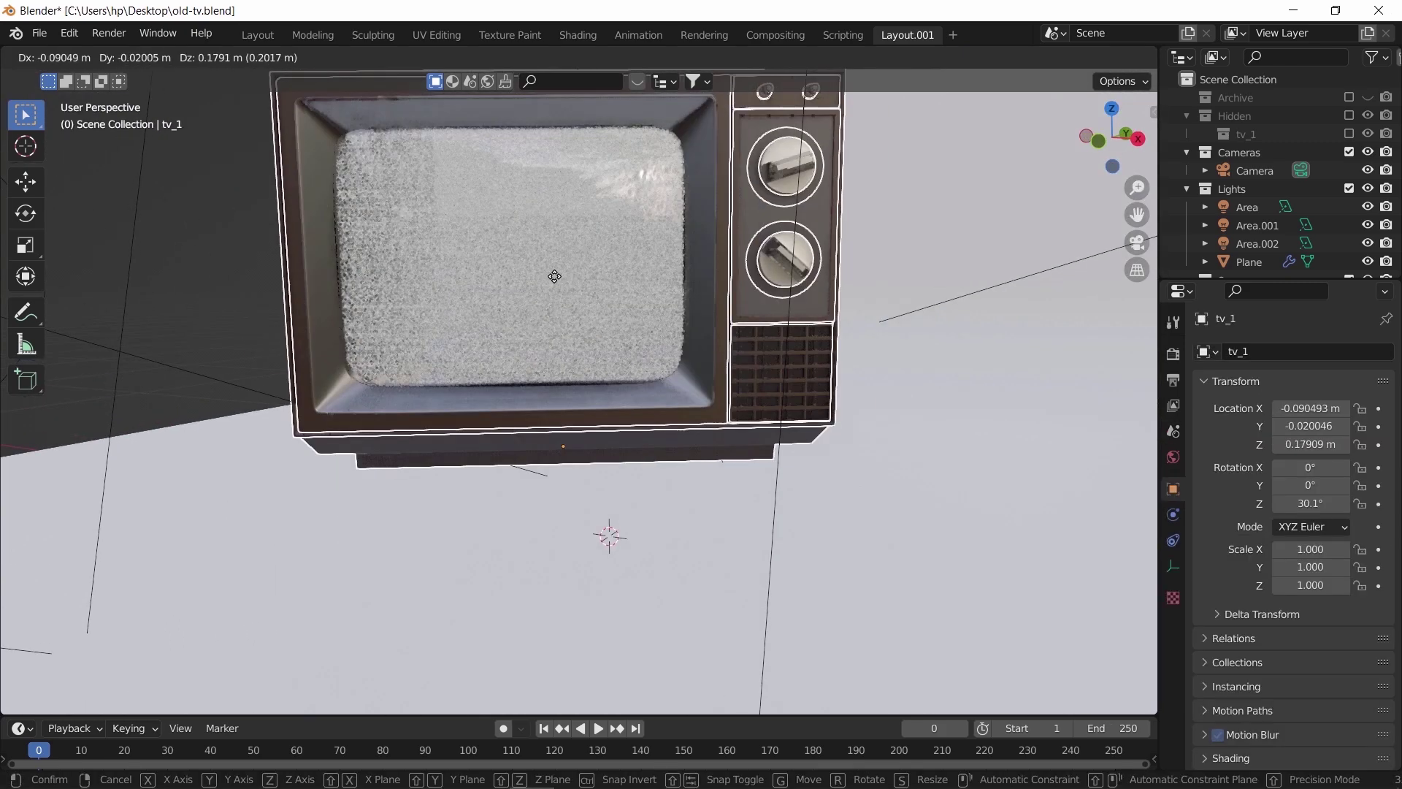
pyautogui.rightClick(567, 345)
pyautogui.scroll(-6, 566, 344)
pyautogui.moveTo(702, 342); pyautogui.dragTo(614, 394)
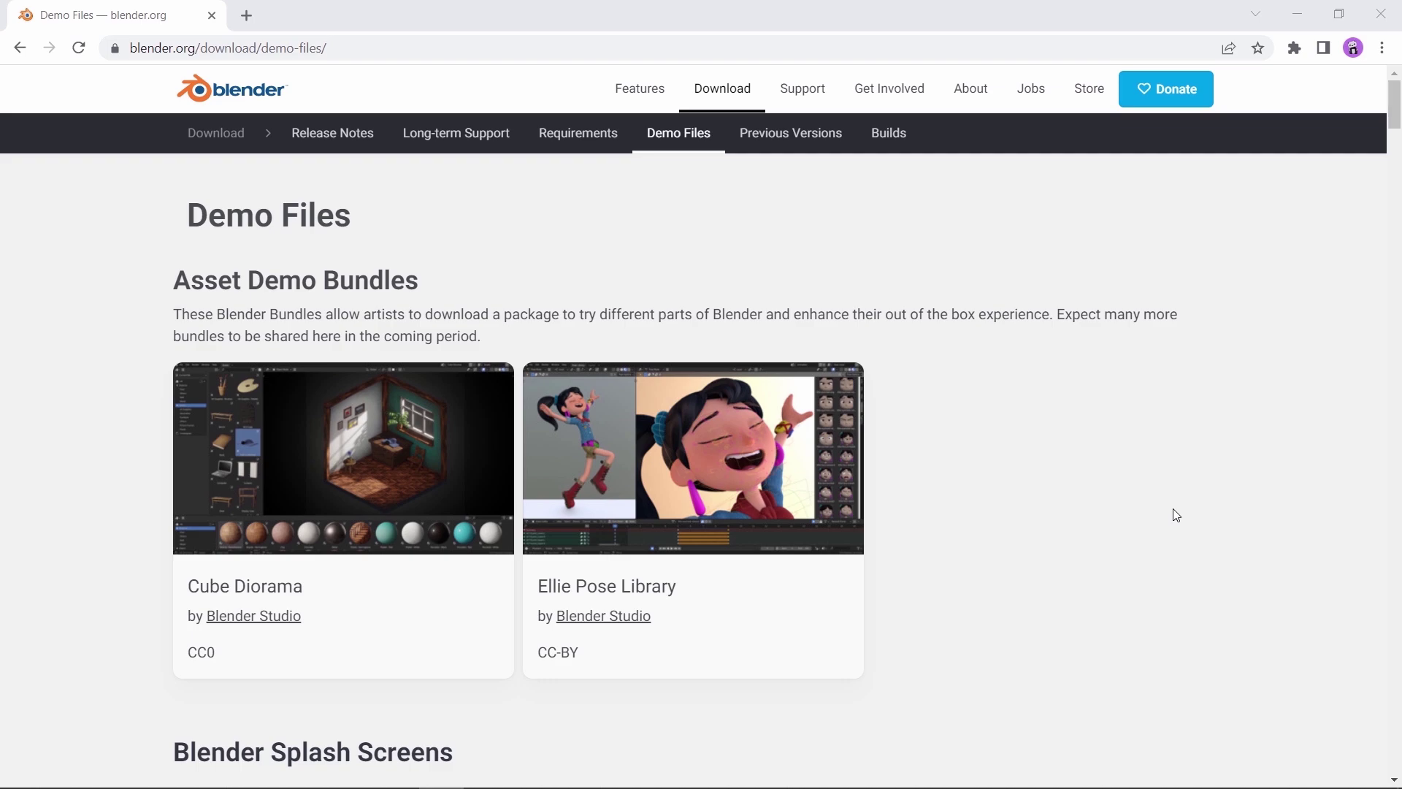
# Step: Browse the Blender Demo Files page down to the Classroom scene
pyautogui.scroll(-6, 1176, 515)
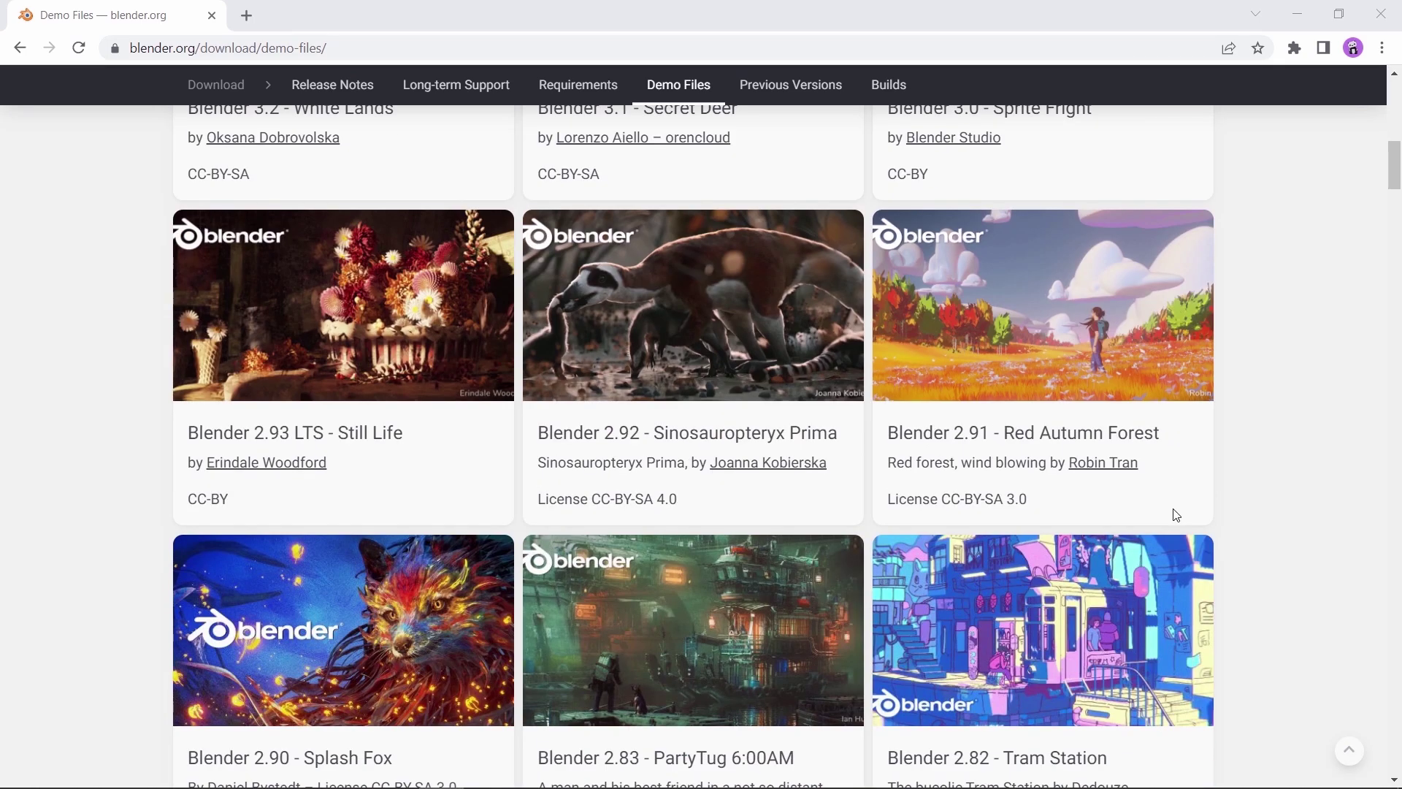
pyautogui.scroll(-15, 1176, 515)
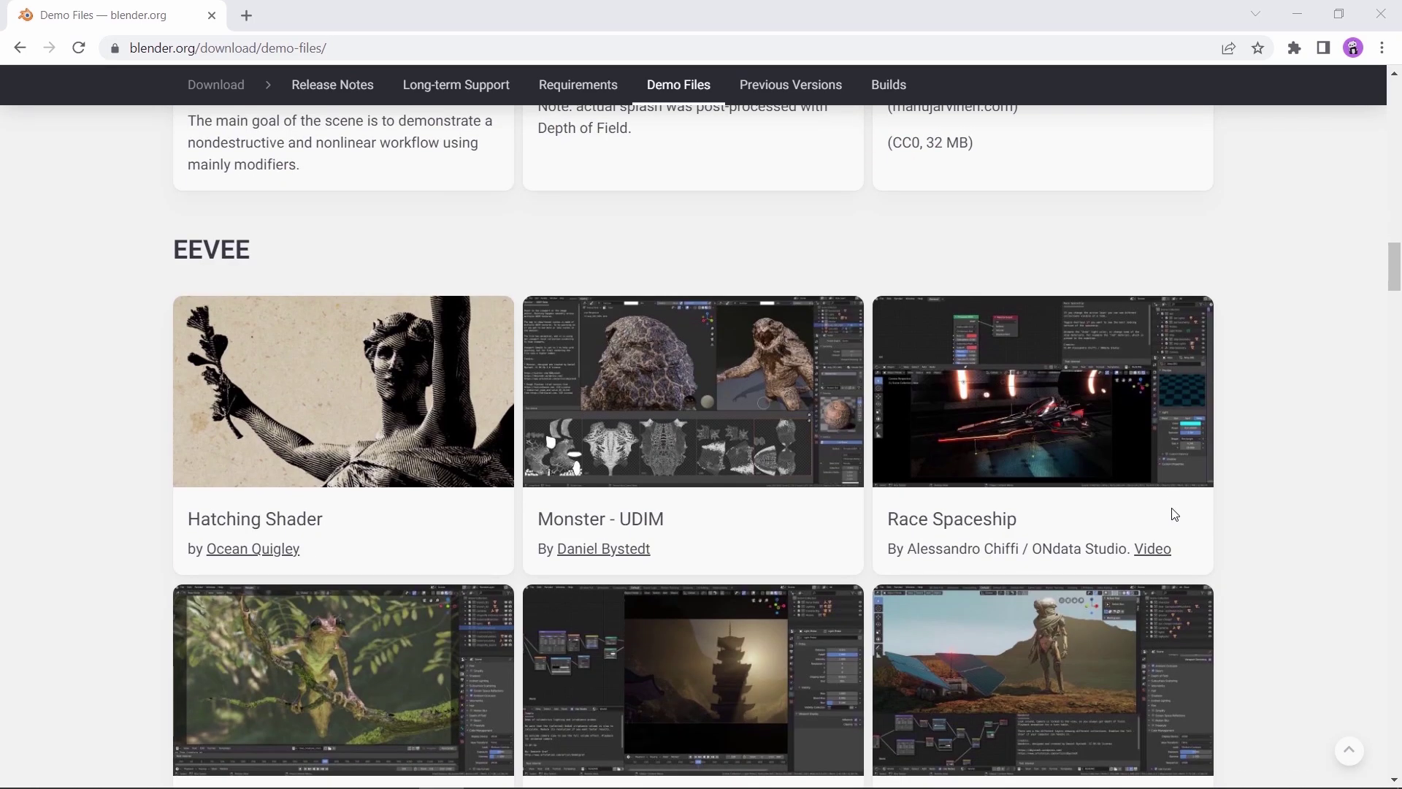
pyautogui.scroll(-15, 1174, 514)
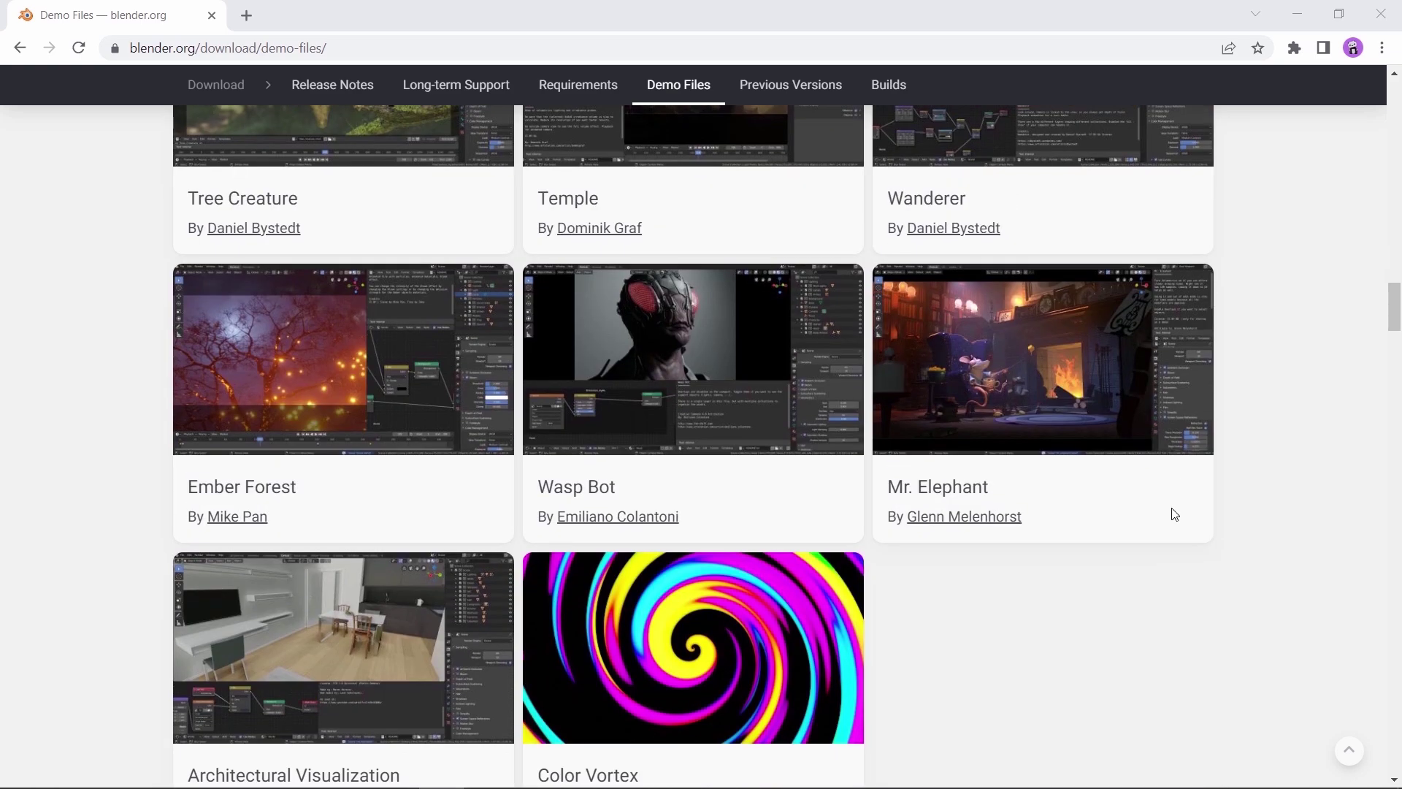
pyautogui.scroll(-4, 1173, 513)
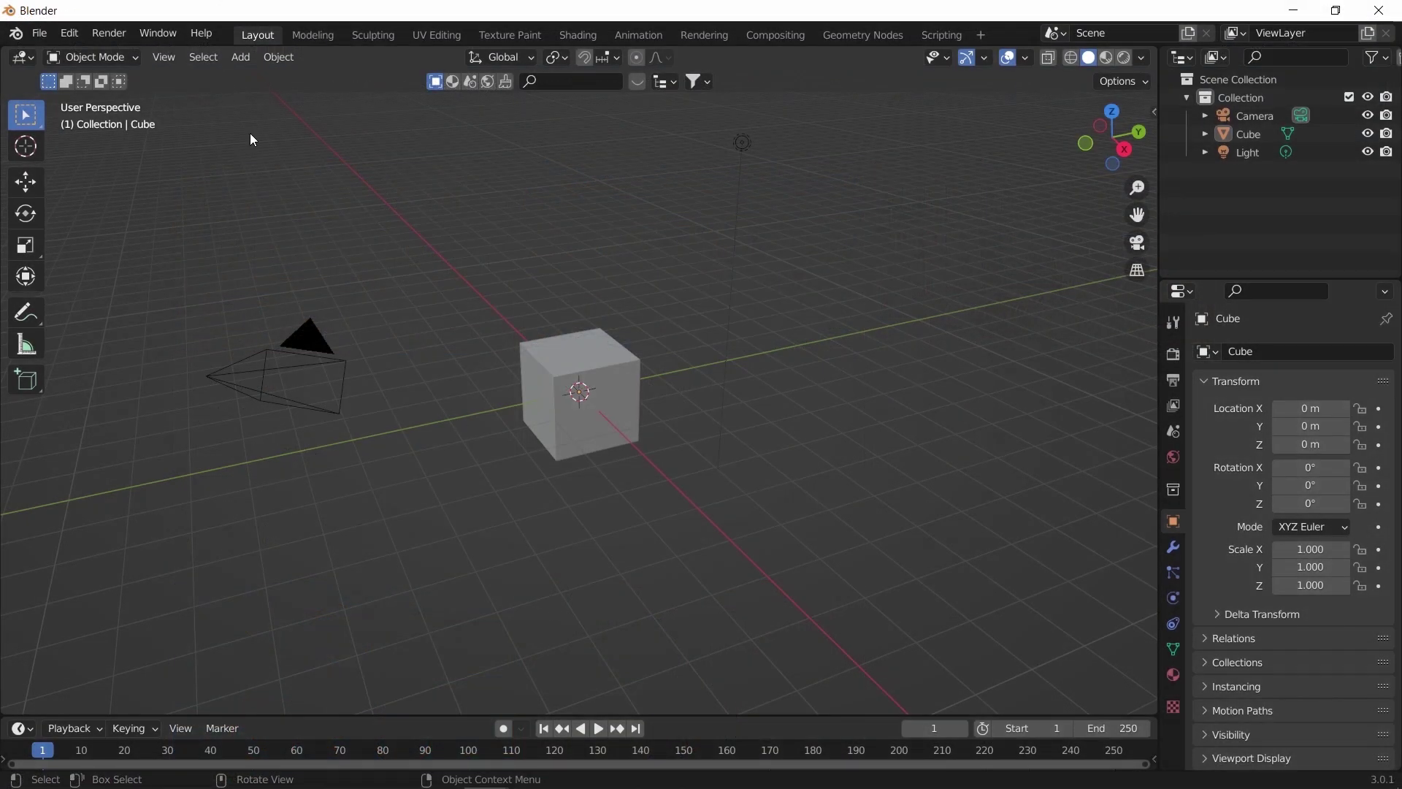
# Step: Open classroom.blend from the desktop's classroom folder in Blender and add a General Layout workspace
pyautogui.click(40, 33)
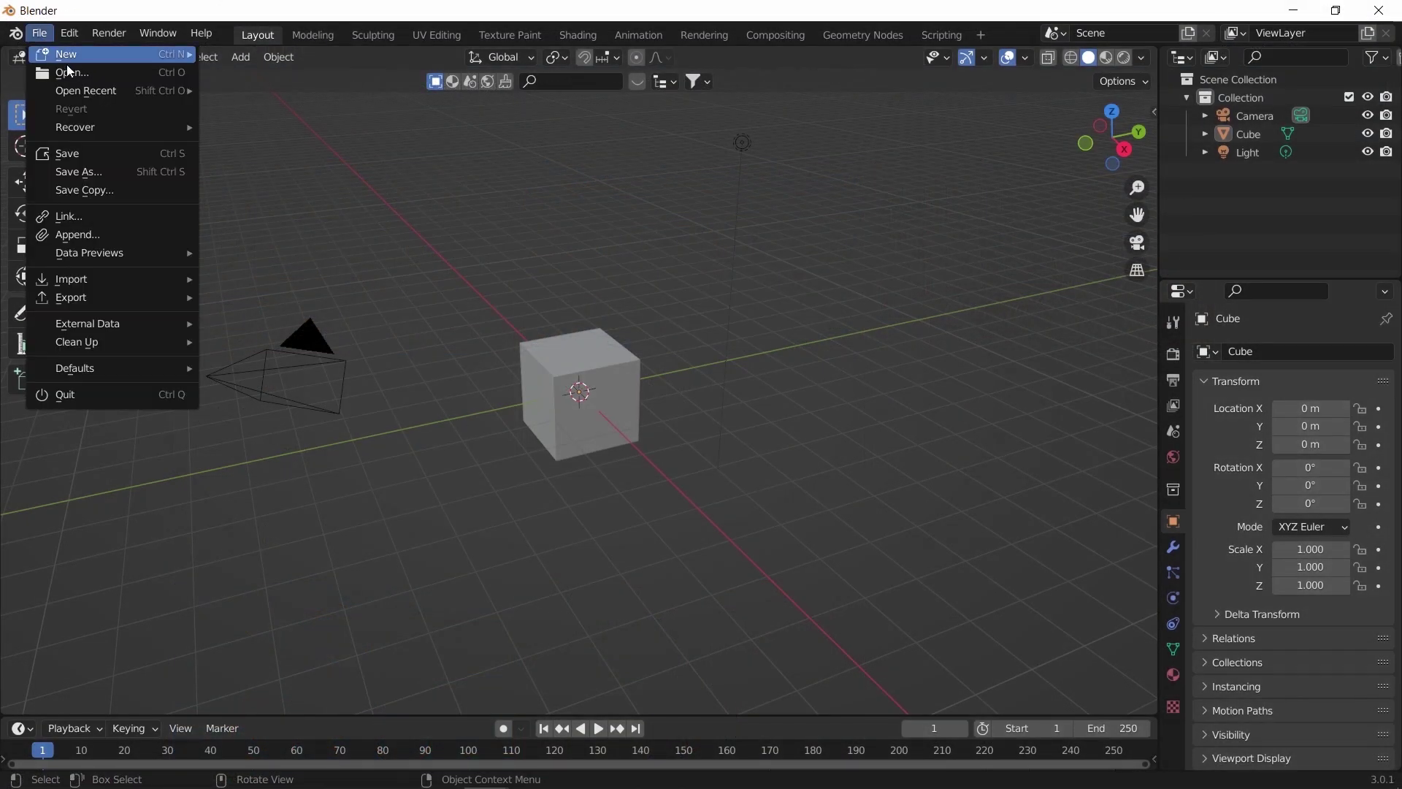
pyautogui.click(66, 73)
pyautogui.click(726, 427)
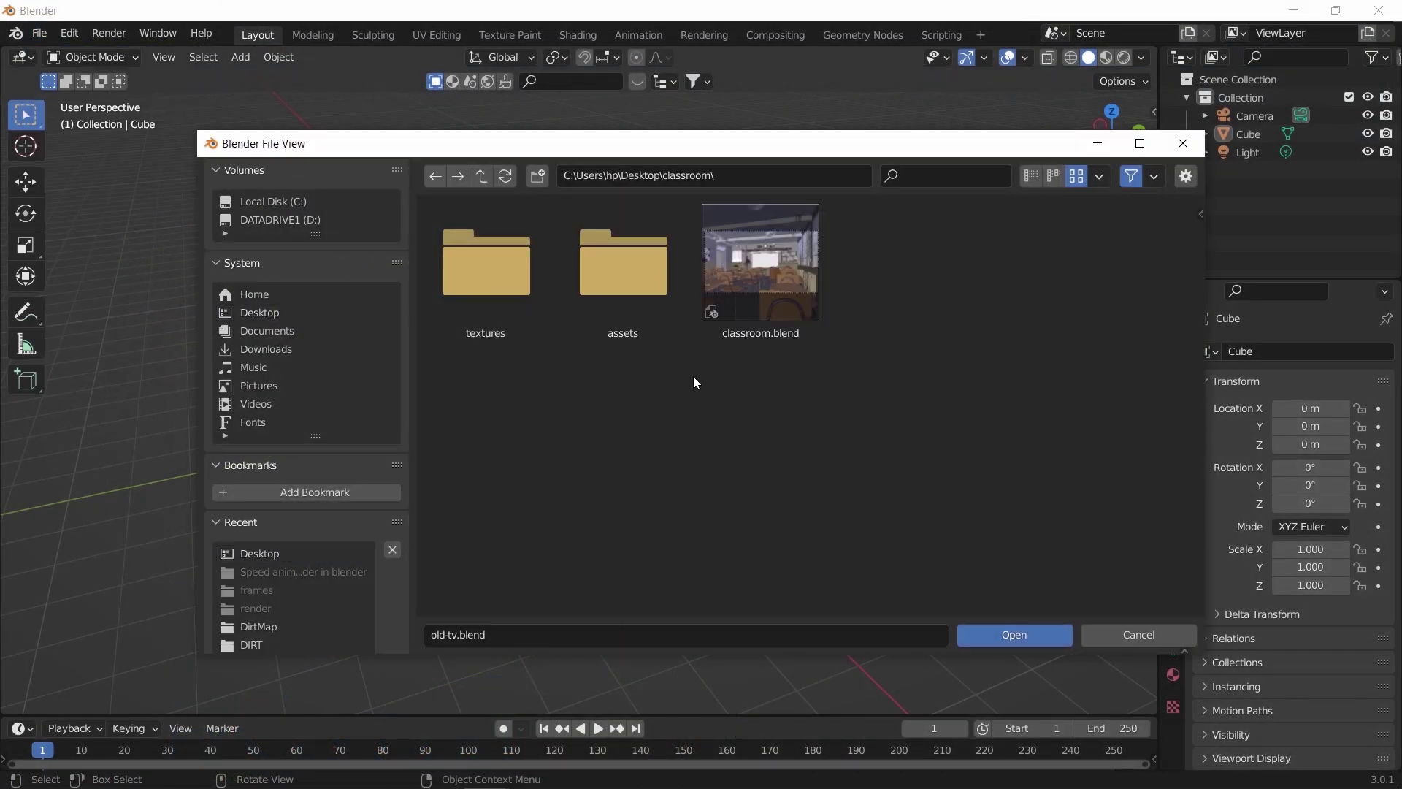
pyautogui.doubleClick(760, 271)
pyautogui.click(881, 34)
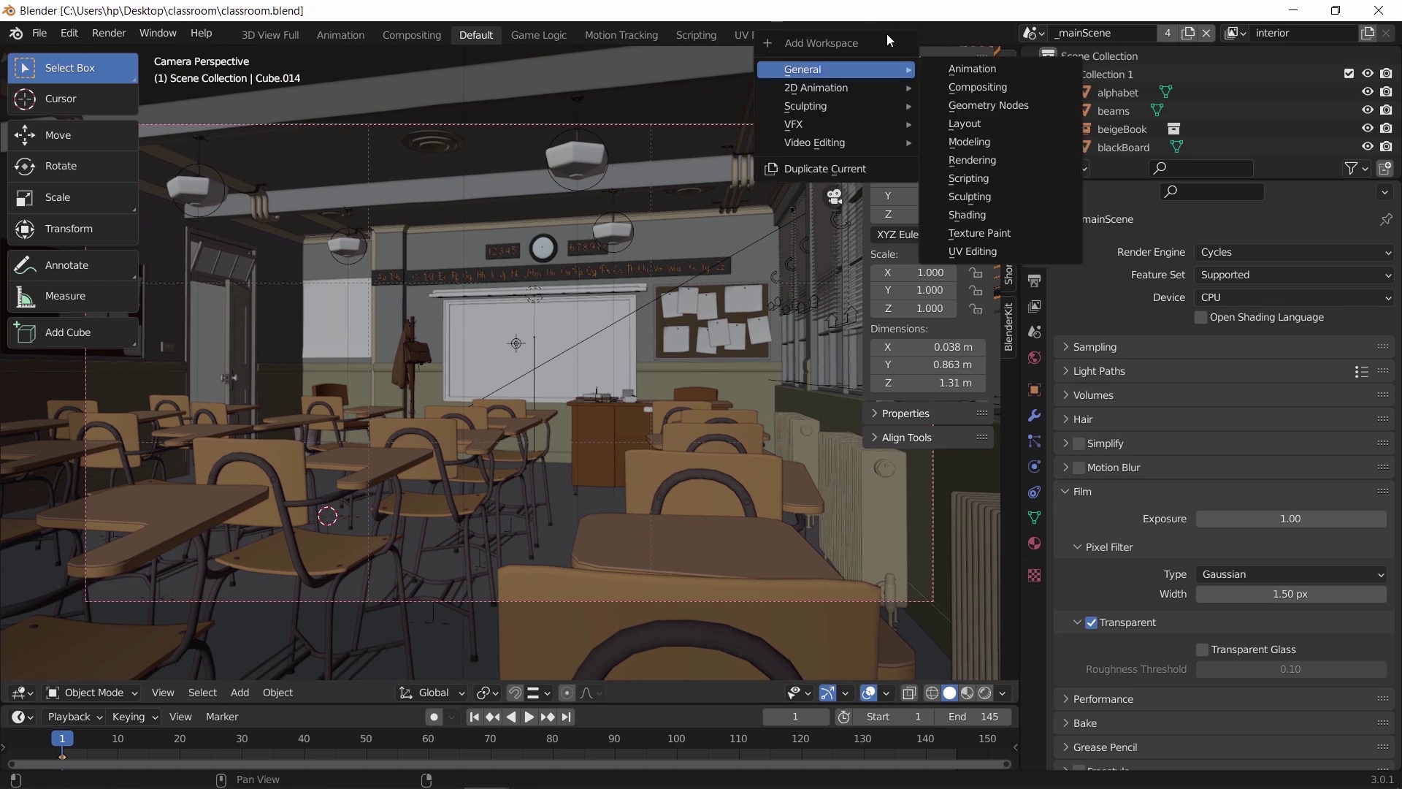
pyautogui.click(965, 123)
# Step: Hide the classroom's ceiling, beams and covering surfaces to expose the interior from above
pyautogui.moveTo(374, 398); pyautogui.dragTo(629, 389)
pyautogui.click(634, 345)
pyautogui.press('h')
pyautogui.scroll(4, 630, 389)
pyautogui.click(377, 466)
pyautogui.click(576, 313)
pyautogui.press('h')
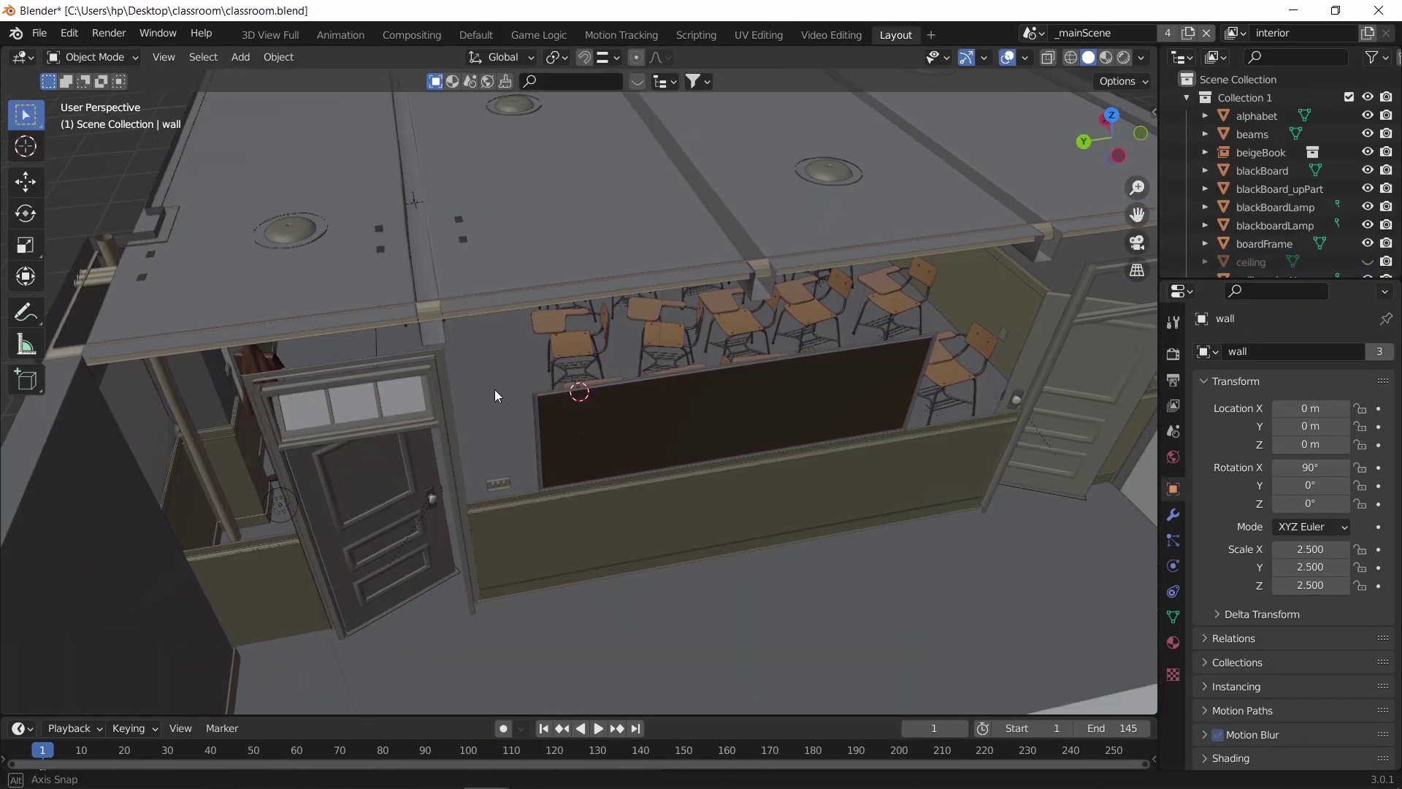
pyautogui.moveTo(494, 388); pyautogui.dragTo(442, 387)
pyautogui.moveTo(402, 231); pyautogui.dragTo(563, 279)
pyautogui.click(563, 279)
pyautogui.press('h')
# Step: Select the door panel, its frame and the window above it together, checking the selection with a trial move
pyautogui.moveTo(527, 337); pyautogui.dragTo(651, 423)
pyautogui.scroll(2, 656, 431)
pyautogui.click(663, 441)
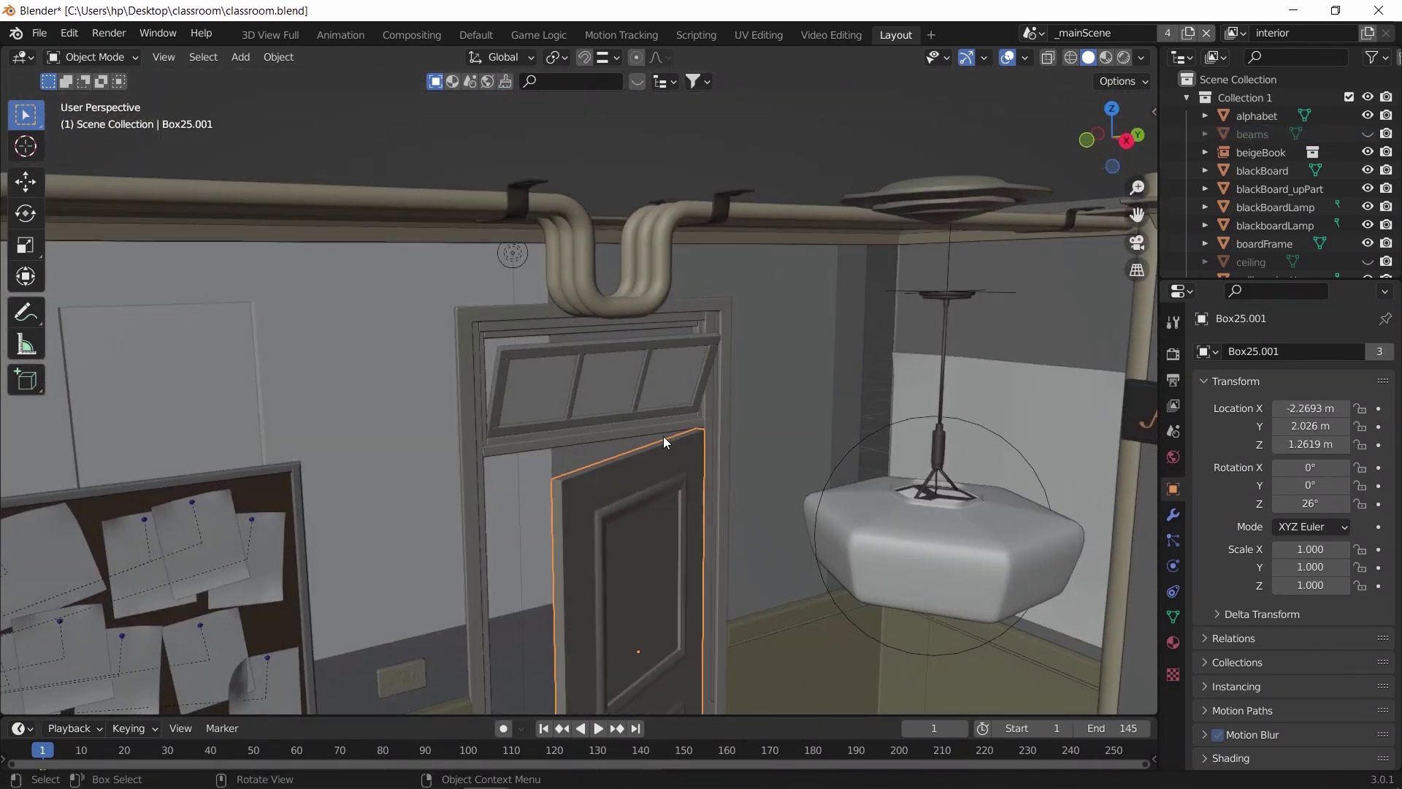
pyautogui.keyDown('shift'); pyautogui.click(712, 409); pyautogui.keyUp('shift')
pyautogui.keyDown('shift'); pyautogui.click(717, 409); pyautogui.keyUp('shift')
pyautogui.keyDown('shift'); pyautogui.click(647, 367); pyautogui.keyUp('shift')
pyautogui.press('g')
pyautogui.rightClick(681, 411)
pyautogui.scroll(-4, 681, 410)
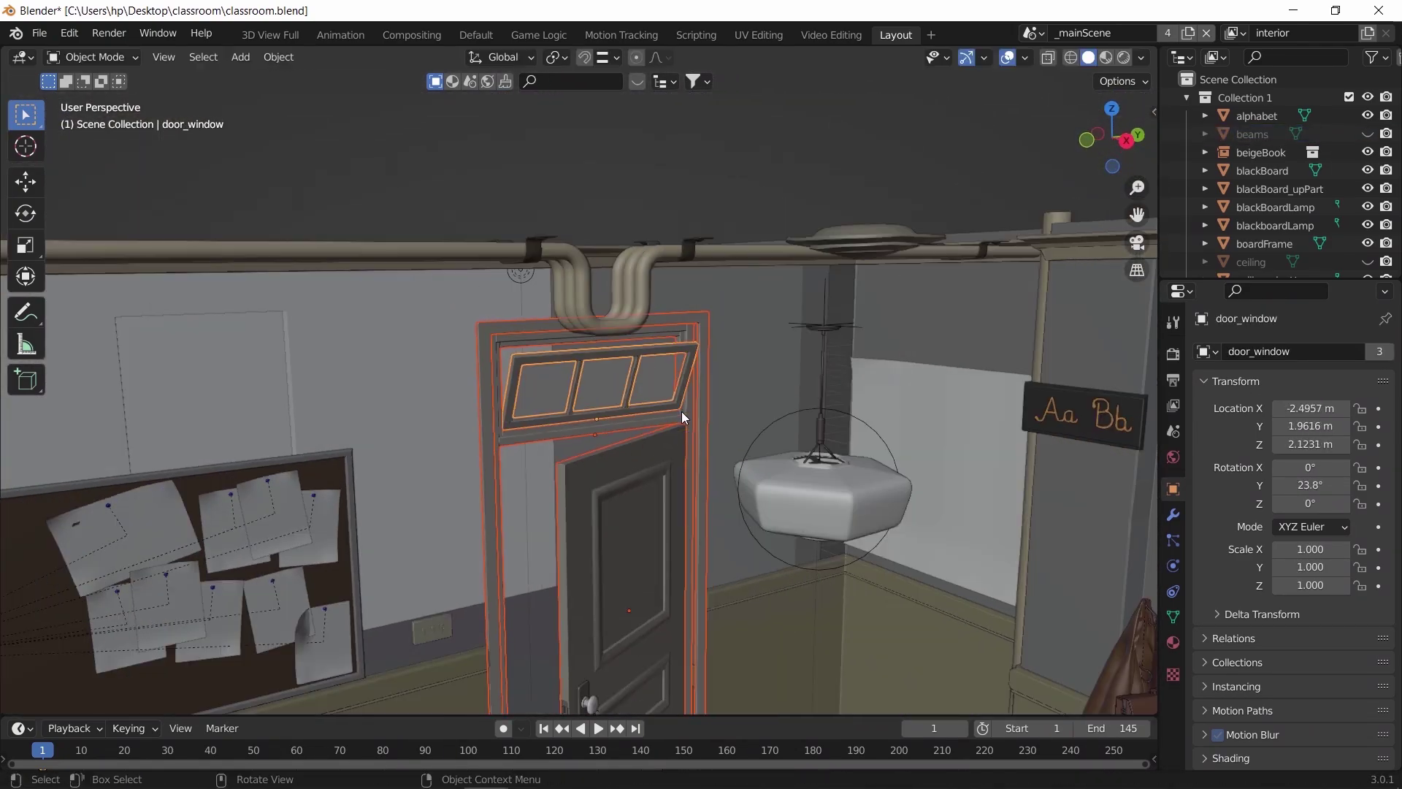
# Step: Add the door handle and the remaining door parts to the selection, checking them with trial moves
pyautogui.moveTo(682, 411); pyautogui.dragTo(613, 470)
pyautogui.keyDown('shift'); pyautogui.click(588, 549); pyautogui.keyUp('shift')
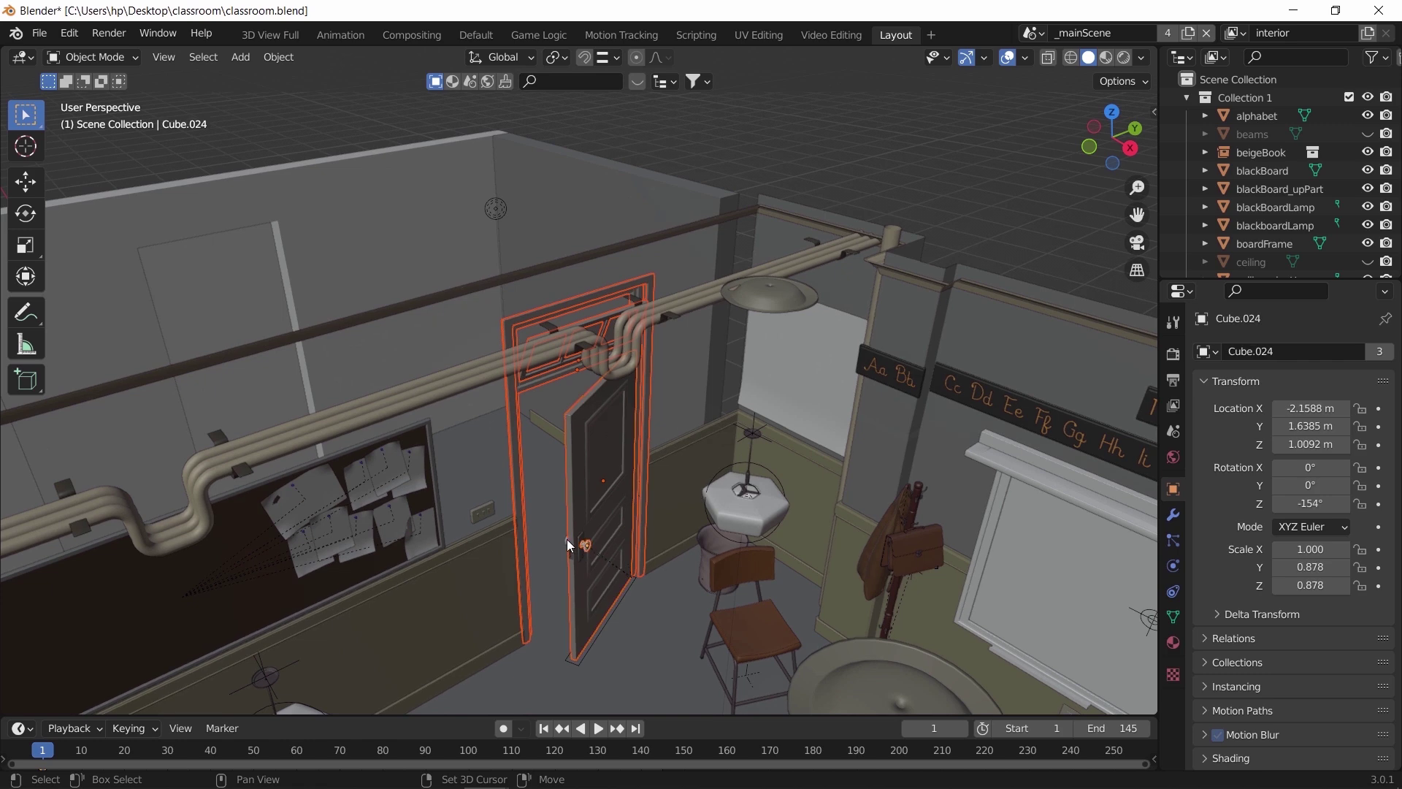
pyautogui.press('g')
pyautogui.rightClick(666, 571)
pyautogui.rightClick(666, 572)
pyautogui.keyDown('shift'); pyautogui.click(599, 632); pyautogui.keyUp('shift')
pyautogui.press('g')
pyautogui.rightClick(607, 440)
pyautogui.rightClick(607, 440)
# Step: Clear the parents of the selected door parts while keeping their transformation
pyautogui.scroll(-4, 598, 371)
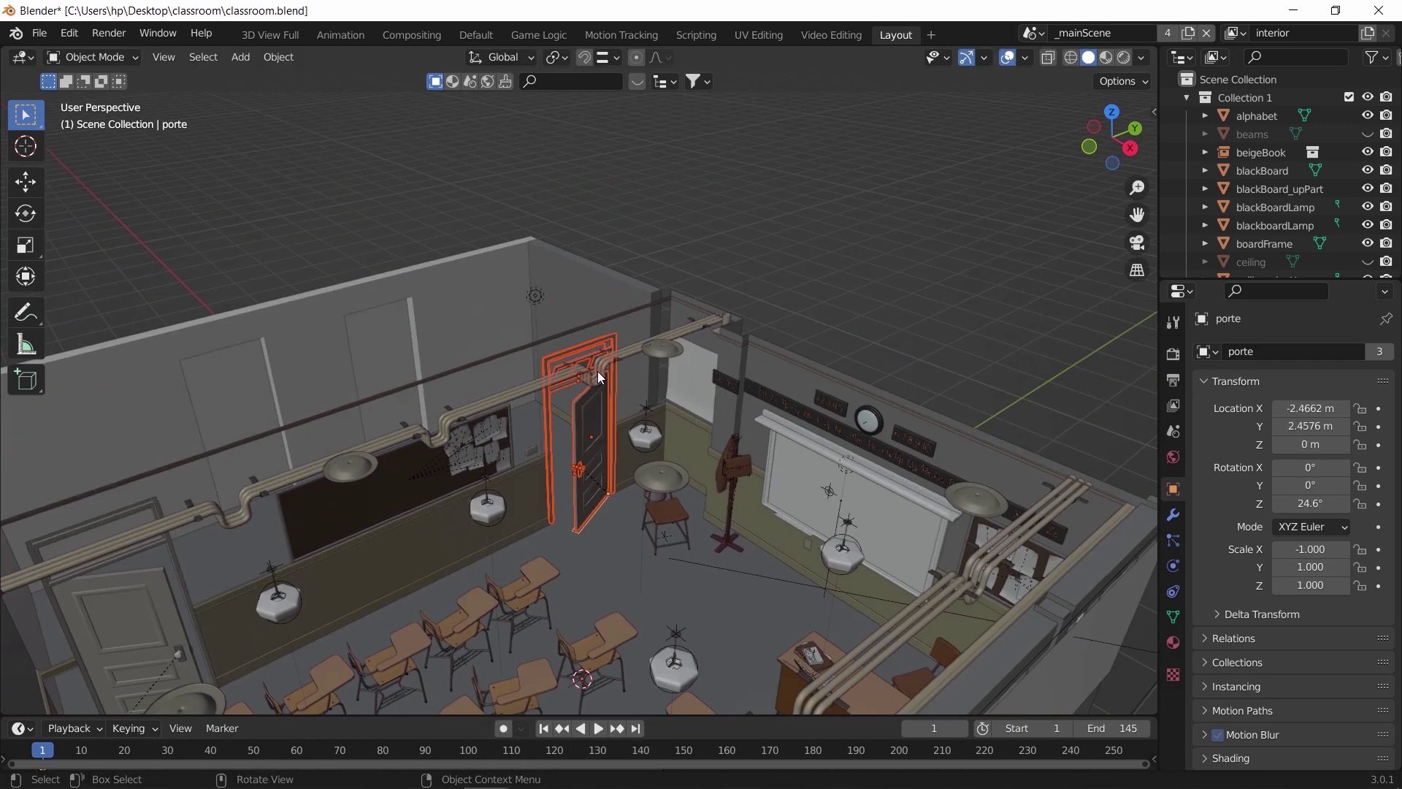
pyautogui.moveTo(598, 371)
pyautogui.mouseDown()
pyautogui.moveTo(683, 397)
pyautogui.moveTo(602, 390)
pyautogui.mouseUp()
pyautogui.scroll(4, 625, 438)
pyautogui.hotkey('alt', 'p')
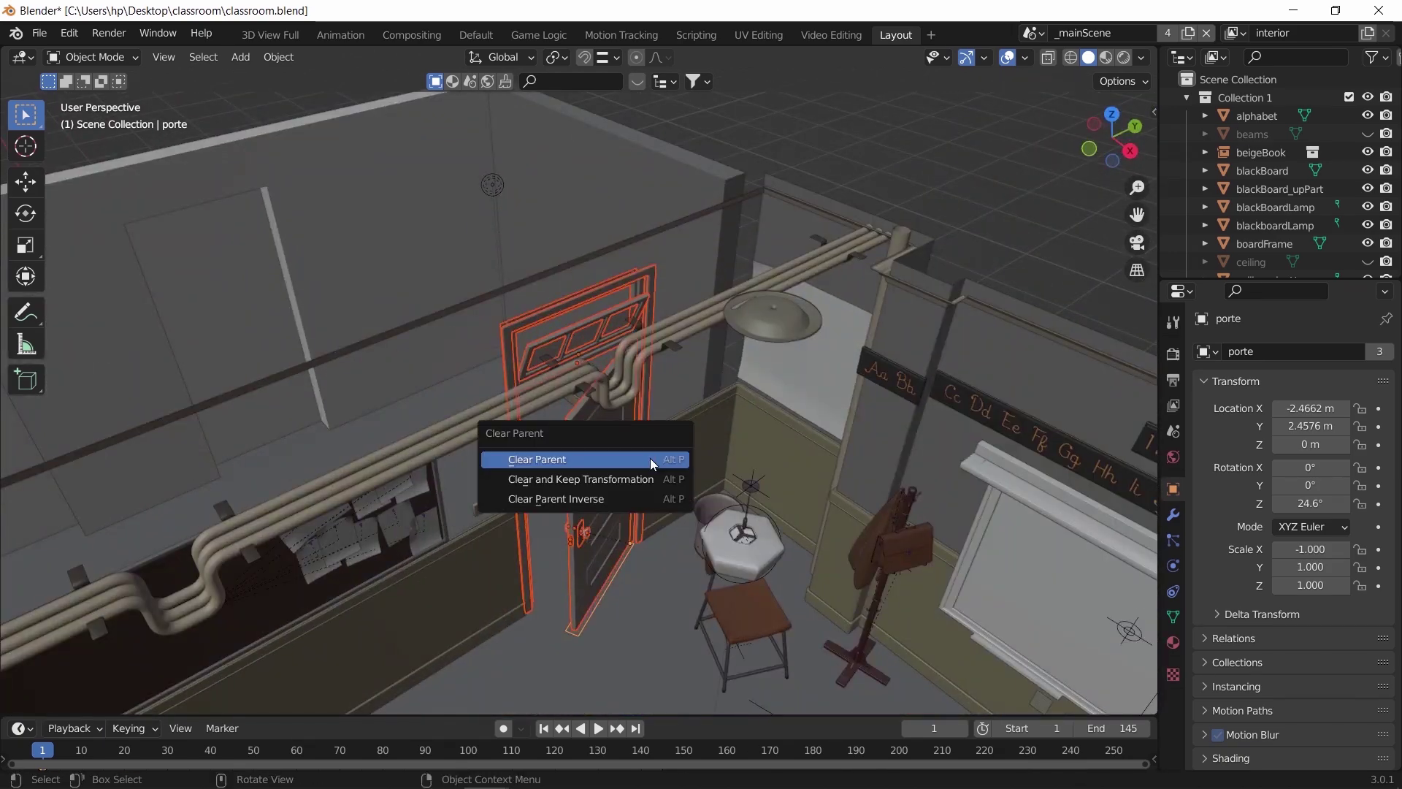
pyautogui.click(672, 480)
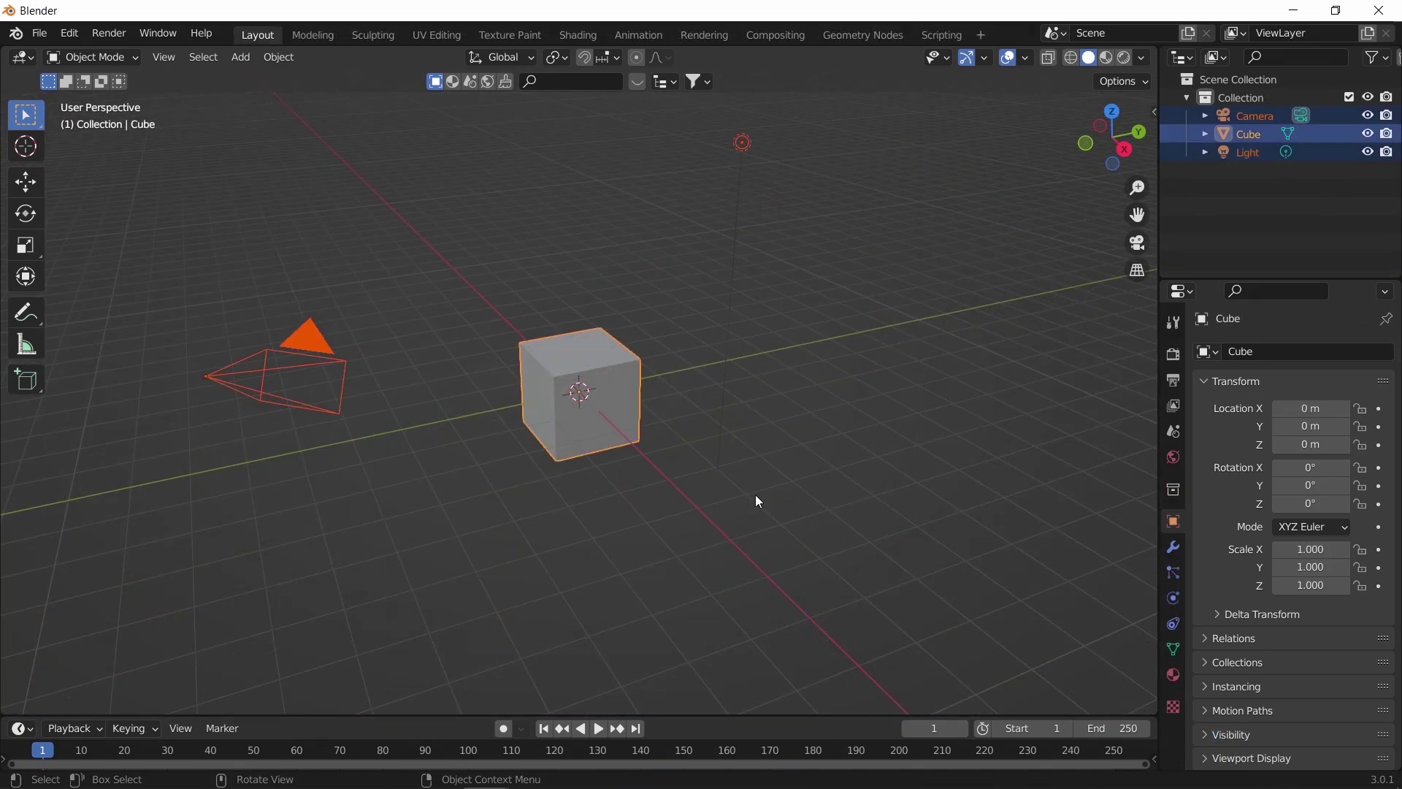
# Step: Copy the door parts into a new scene emptied of its default objects and move them horizontally close to the origin
pyautogui.press('Delete')
pyautogui.hotkey('ctrl', 'v')
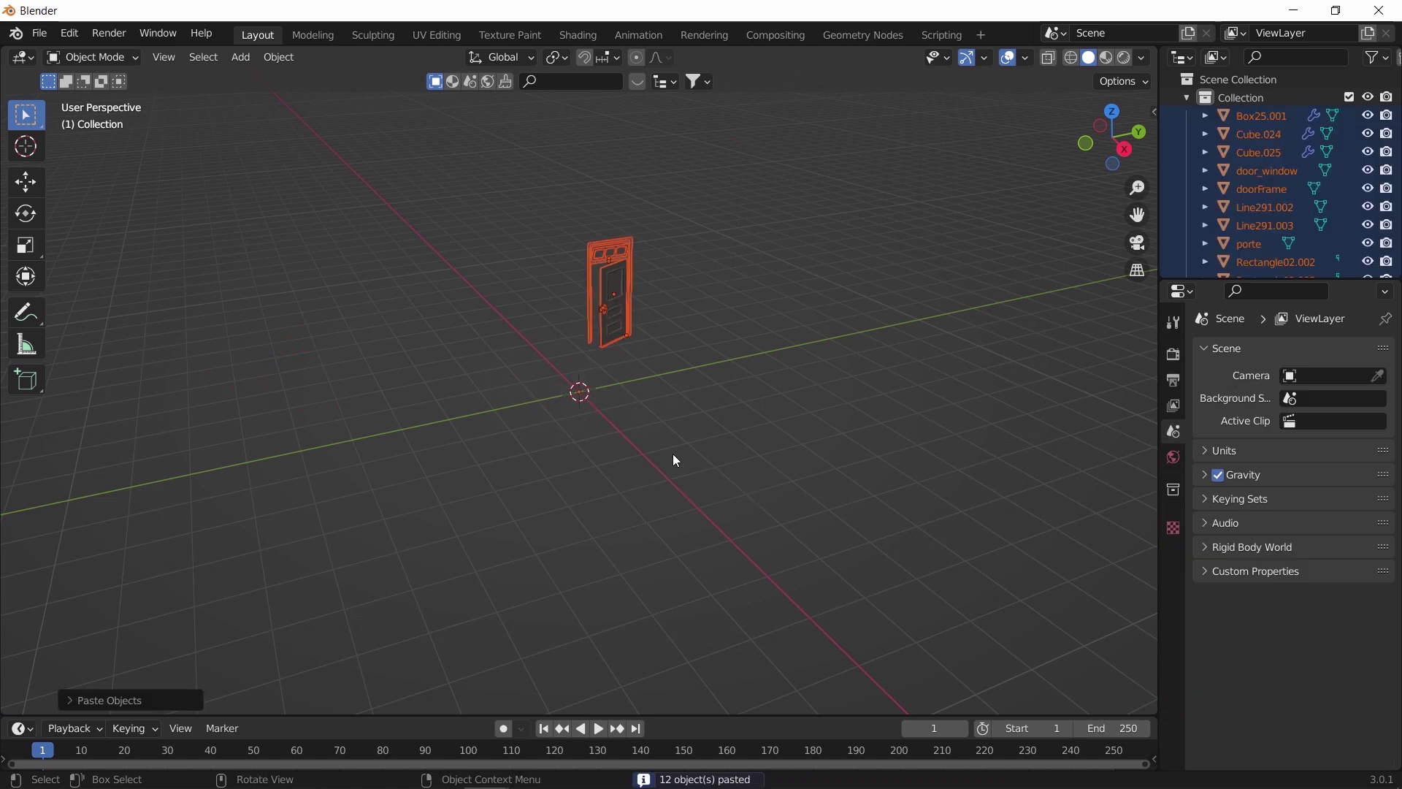
pyautogui.press('g')
pyautogui.hotkey('shift', 'z')
pyautogui.click(640, 505)
pyautogui.scroll(6, 627, 443)
pyautogui.keyDown('shift'); pyautogui.click(625, 439); pyautogui.keyUp('shift')
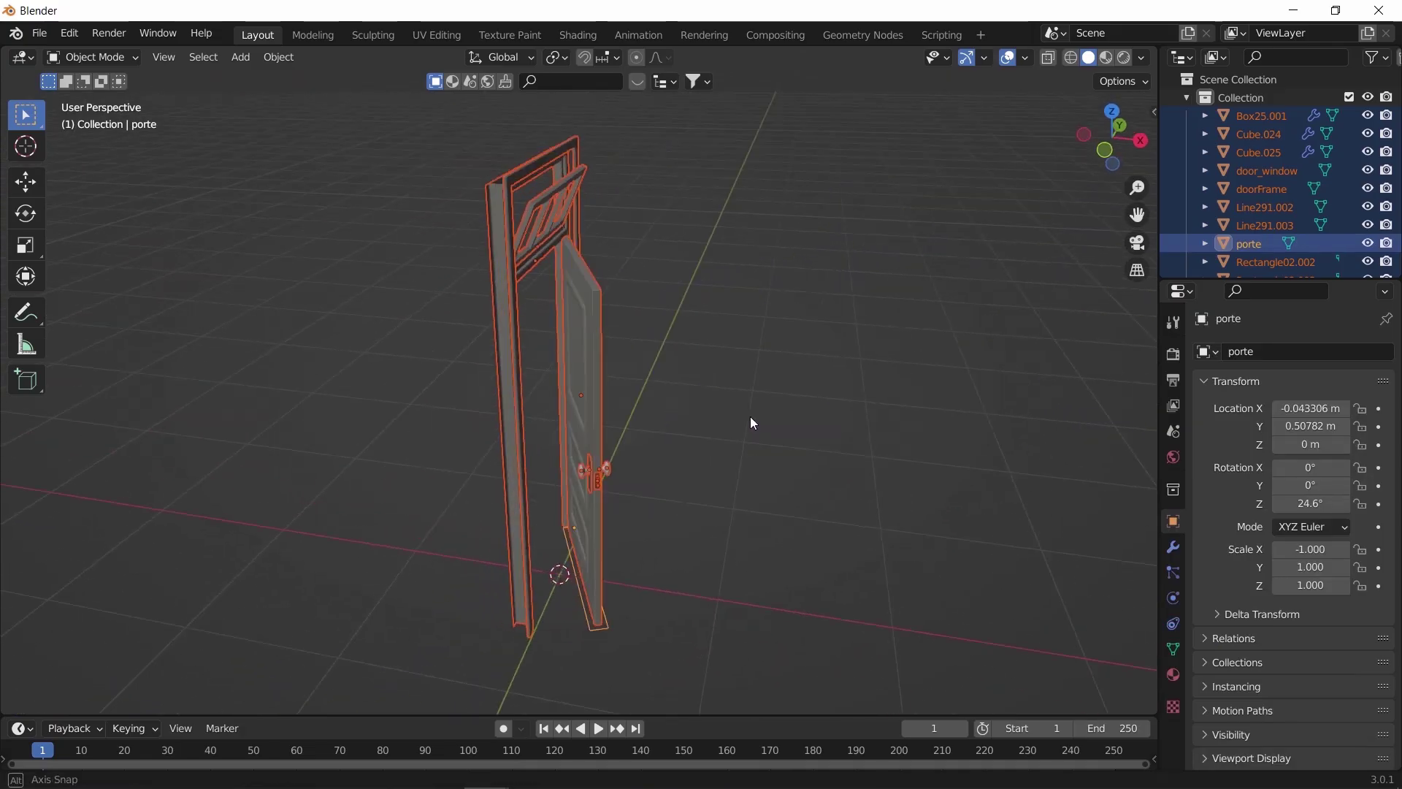